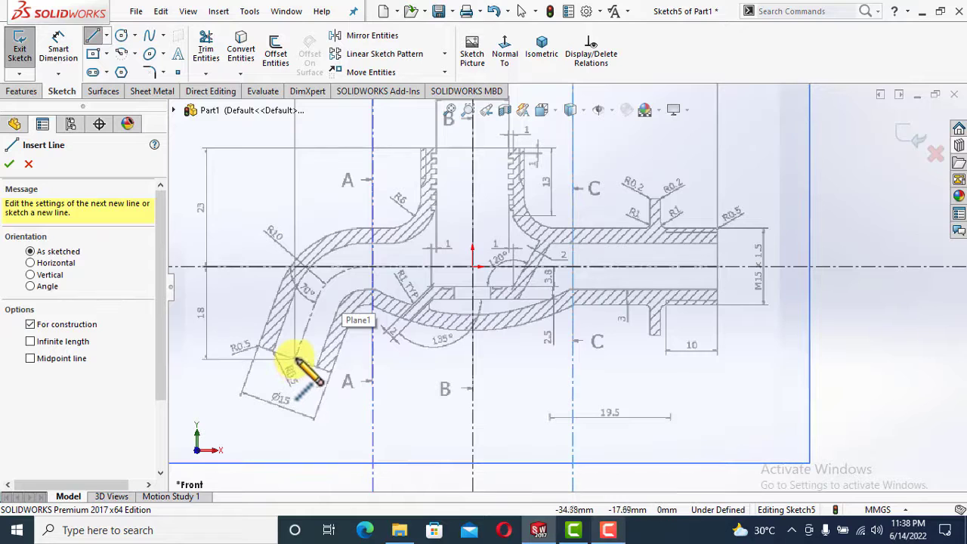
# Sketch the slanted outlet's construction centreline and continue it with a tangent arc of about 7.5 mm radius to the horizontal centreline
pyautogui.click(295, 359)
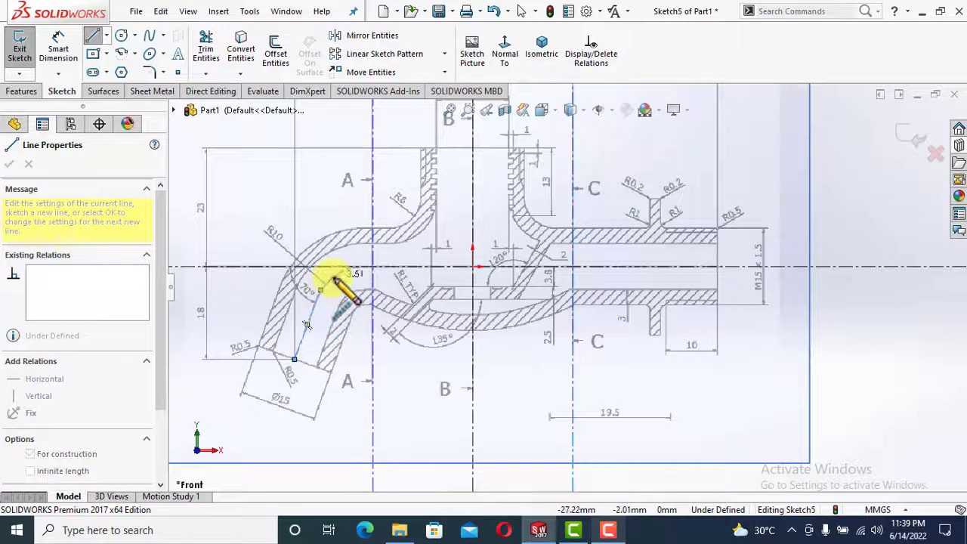
pyautogui.click(321, 290)
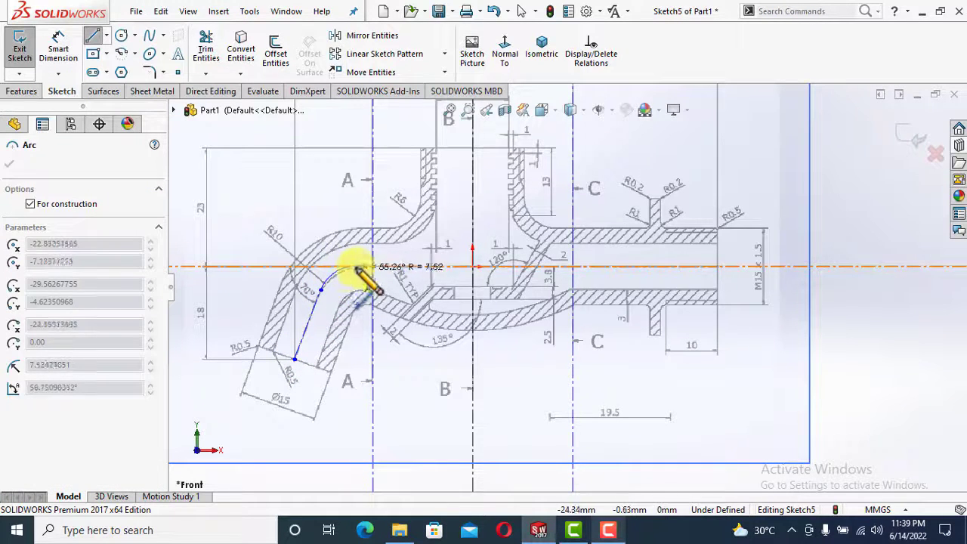
pyautogui.click(355, 267)
pyautogui.press('Escape')
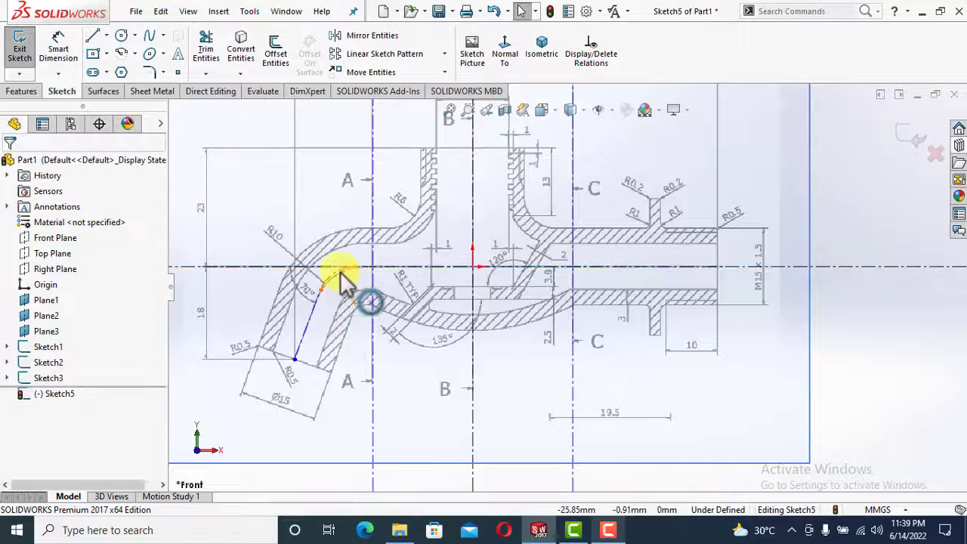
# Make the construction arc tangent to the horizontal centreline
pyautogui.click(342, 275)
pyautogui.keyDown('ctrl'); pyautogui.click(386, 266); pyautogui.keyUp('ctrl')
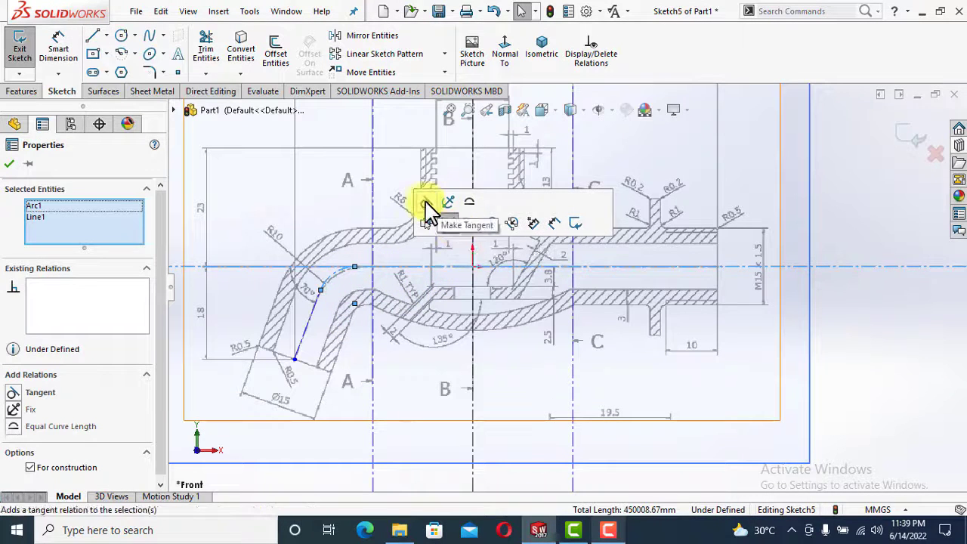
pyautogui.click(427, 202)
pyautogui.click(9, 163)
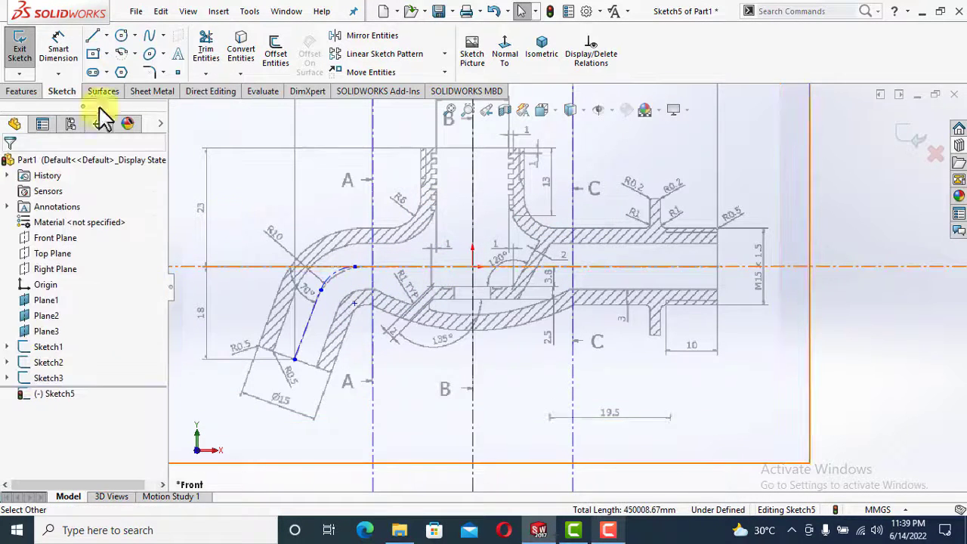
# Dimension the construction arc with a radius of 10 mm
pyautogui.click(59, 50)
pyautogui.click(331, 276)
pyautogui.scroll(3, 292, 253)
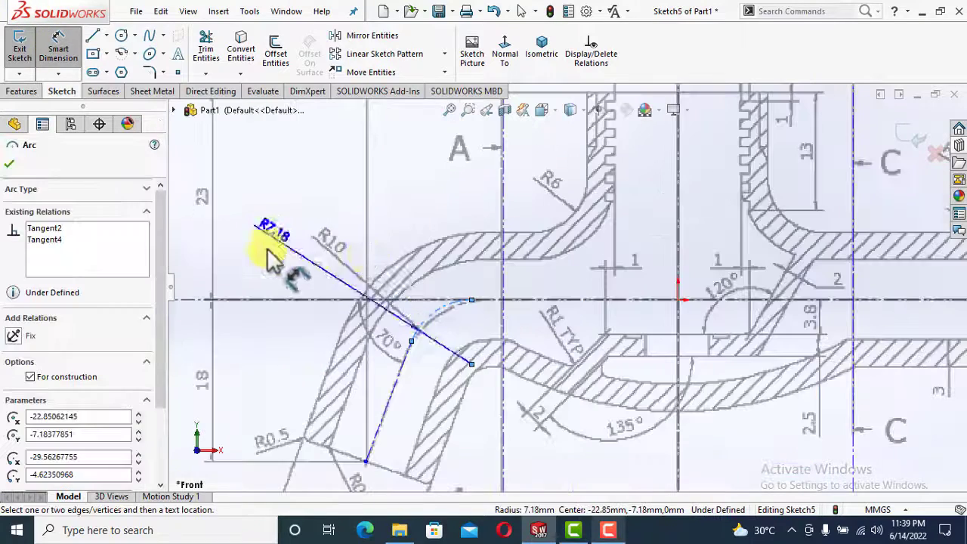
pyautogui.click(318, 264)
pyautogui.write('10')
pyautogui.press('Return')
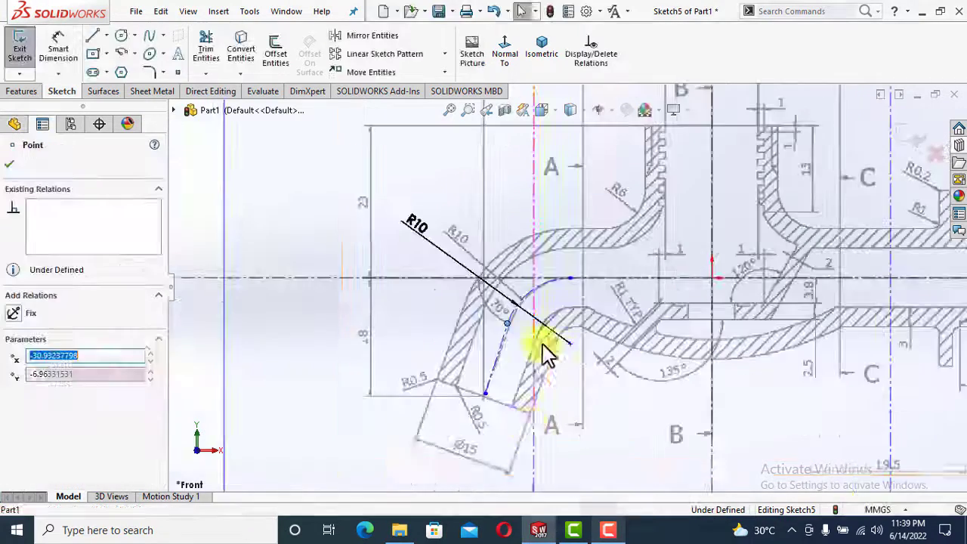
# Move the two outer vertical construction lines onto section lines A and C of the reference picture
pyautogui.scroll(2, 648, 257)
pyautogui.scroll(-2, 646, 227)
pyautogui.scroll(3, 631, 216)
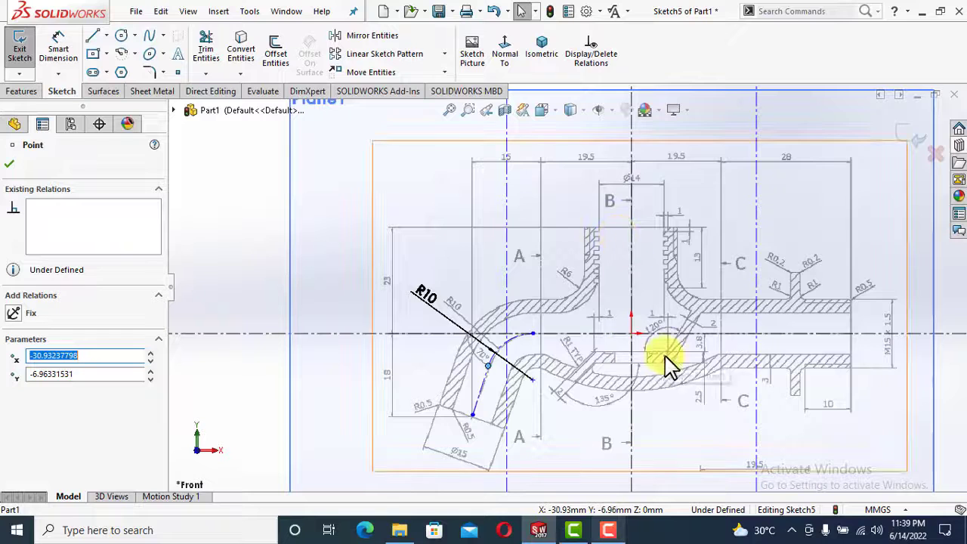
pyautogui.moveTo(509, 323); pyautogui.dragTo(542, 322)
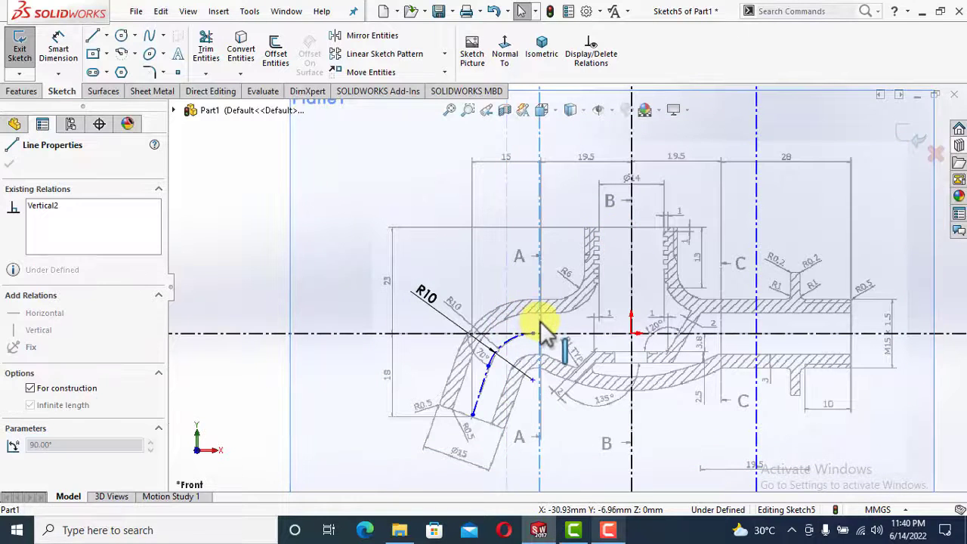
pyautogui.click(755, 321)
pyautogui.moveTo(756, 324); pyautogui.dragTo(726, 332)
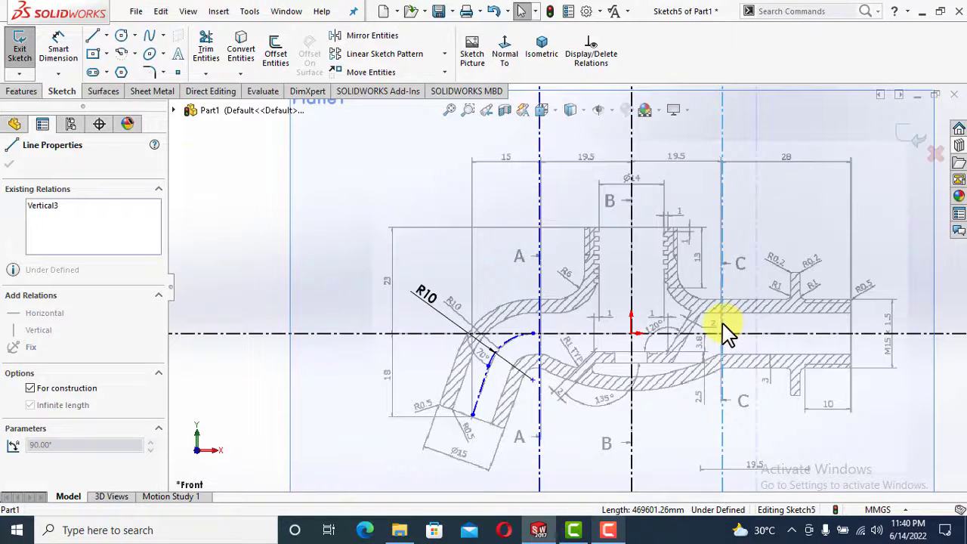
# Dimension the distance between the vertical construction lines at sections B and C as 19.5 mm
pyautogui.click(737, 312)
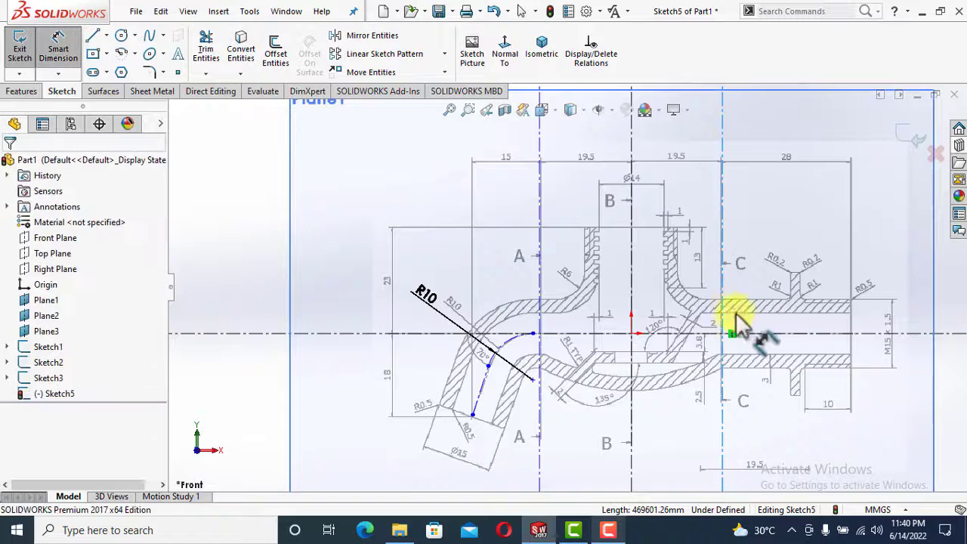
pyautogui.click(633, 296)
pyautogui.click(680, 155)
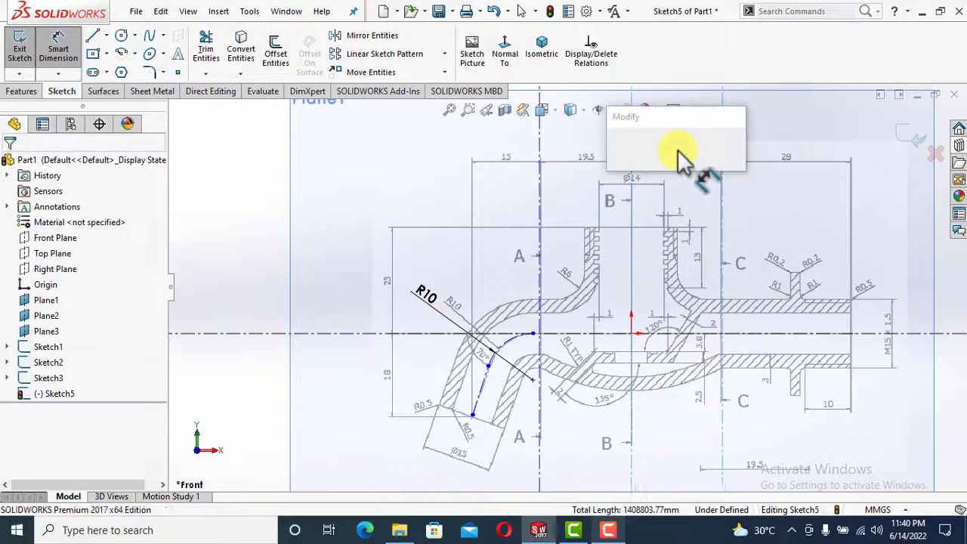
pyautogui.write('19.5')
pyautogui.press('Return')
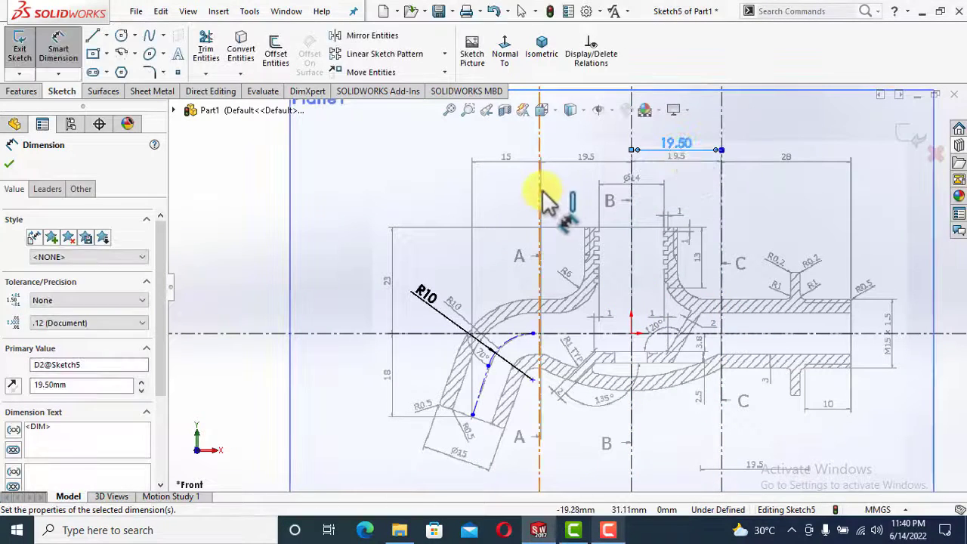
# Dimension the distance between the vertical construction lines at sections A and B as 19.5 mm
pyautogui.click(542, 195)
pyautogui.click(590, 154)
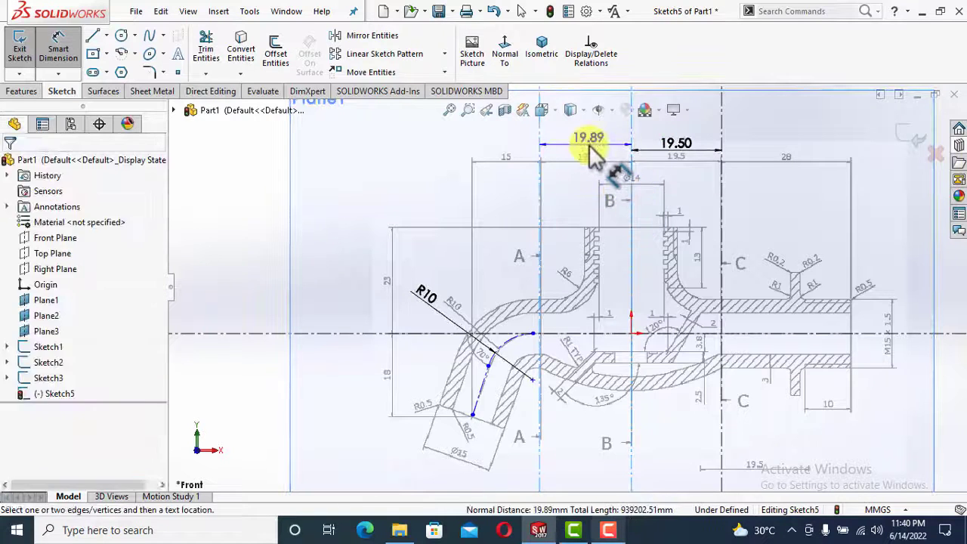
pyautogui.write('19.5')
pyautogui.press('Return')
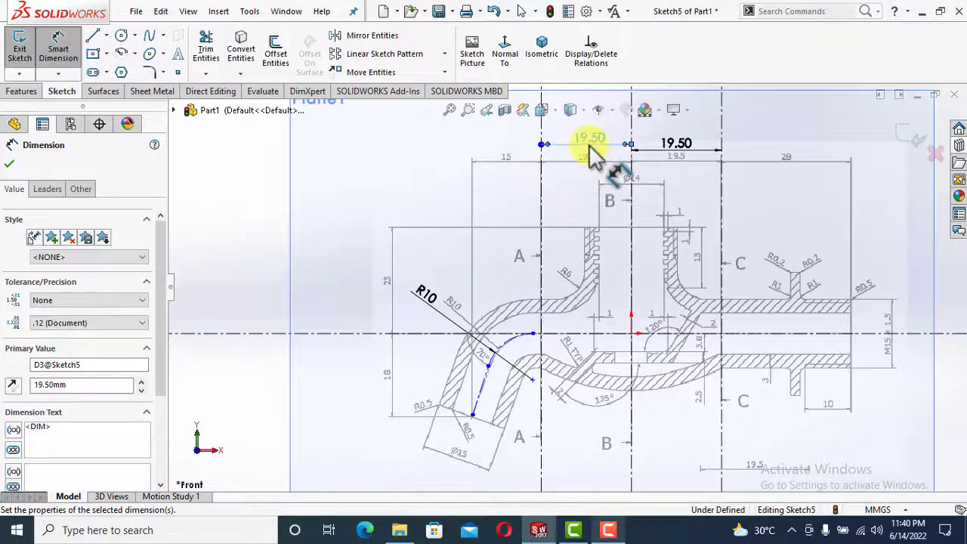
# Dimension the horizontal distance from the slanted centreline's lower endpoint to the section A construction line as 15 mm
pyautogui.click(472, 415)
pyautogui.click(533, 213)
pyautogui.click(508, 180)
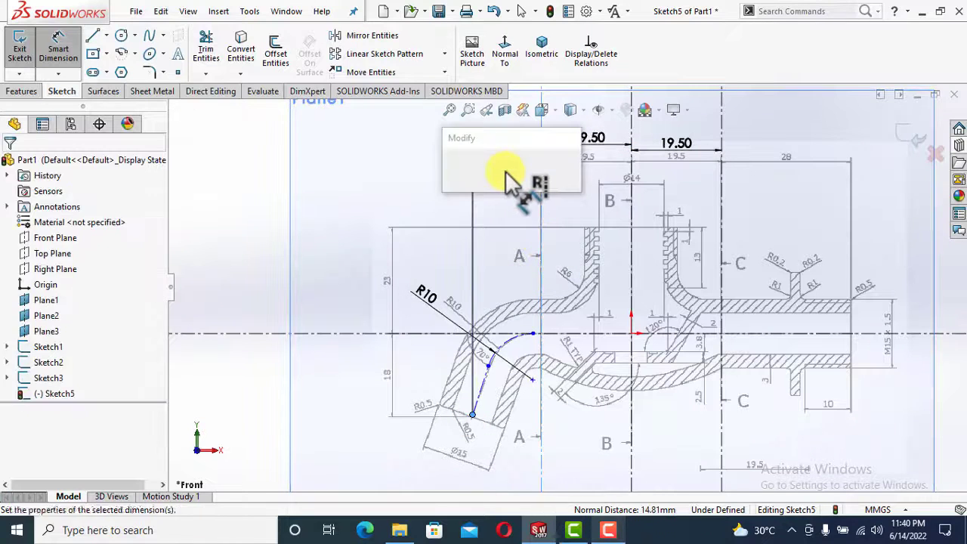
pyautogui.write('15')
pyautogui.press('Return')
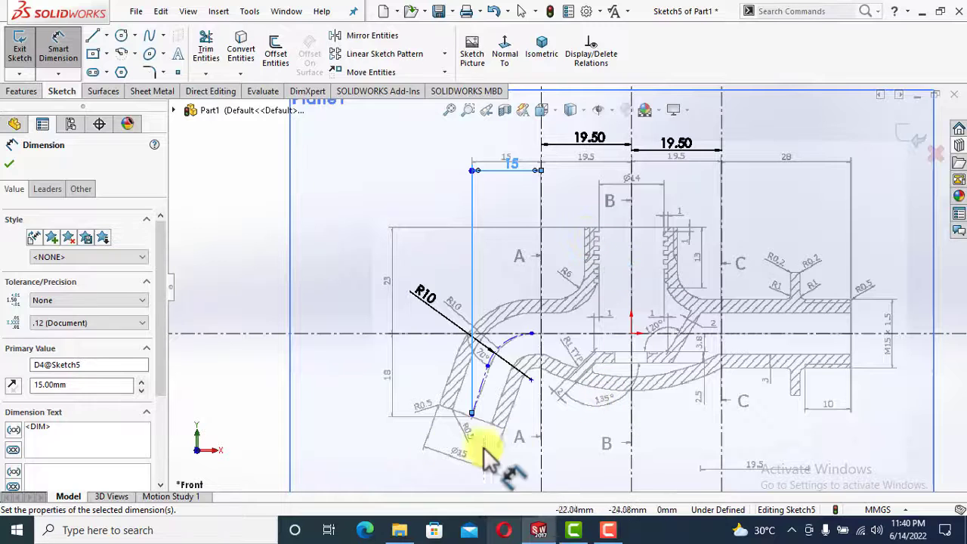
# Dimension the vertical distance from the slanted centreline's lower endpoint to the horizontal centreline as 18 mm
pyautogui.click(472, 416)
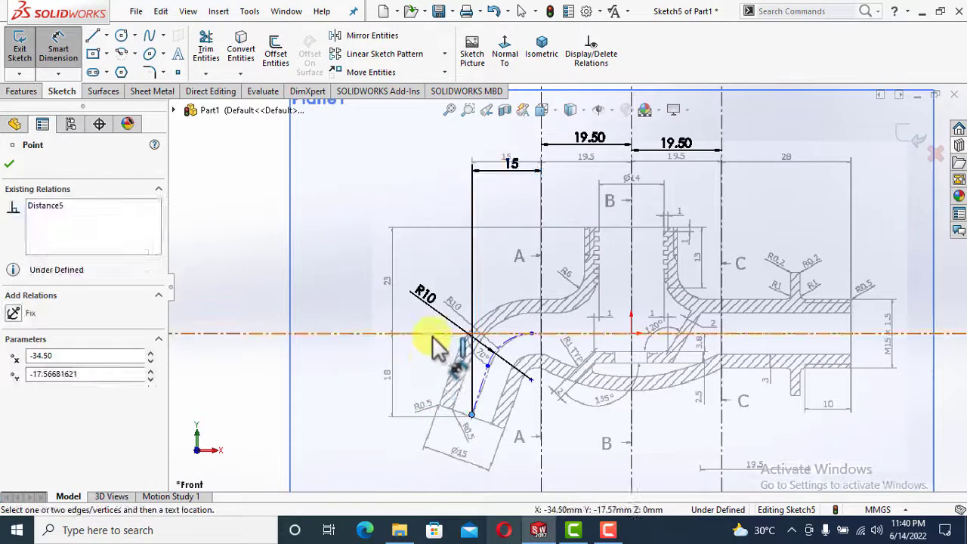
pyautogui.click(437, 334)
pyautogui.click(408, 385)
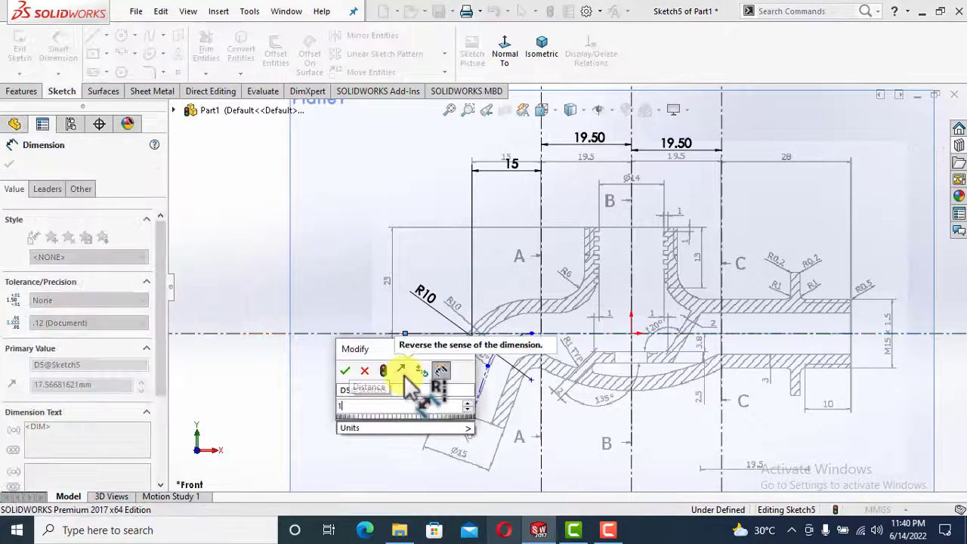
pyautogui.write('18')
pyautogui.press('Return')
pyautogui.scroll(-3, 563, 389)
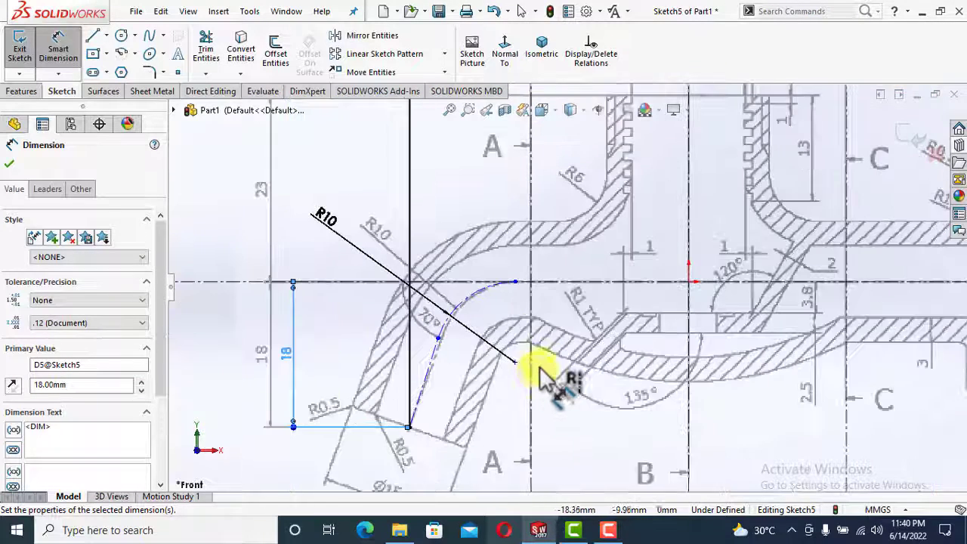
# Set the angle between the slanted construction line and the horizontal centreline to 70 degrees
pyautogui.click(436, 361)
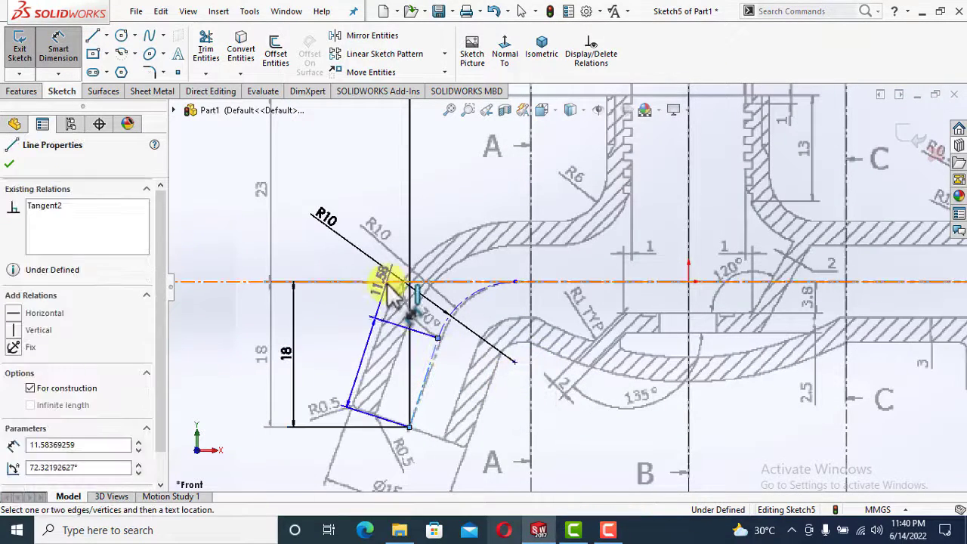
pyautogui.click(384, 282)
pyautogui.click(350, 326)
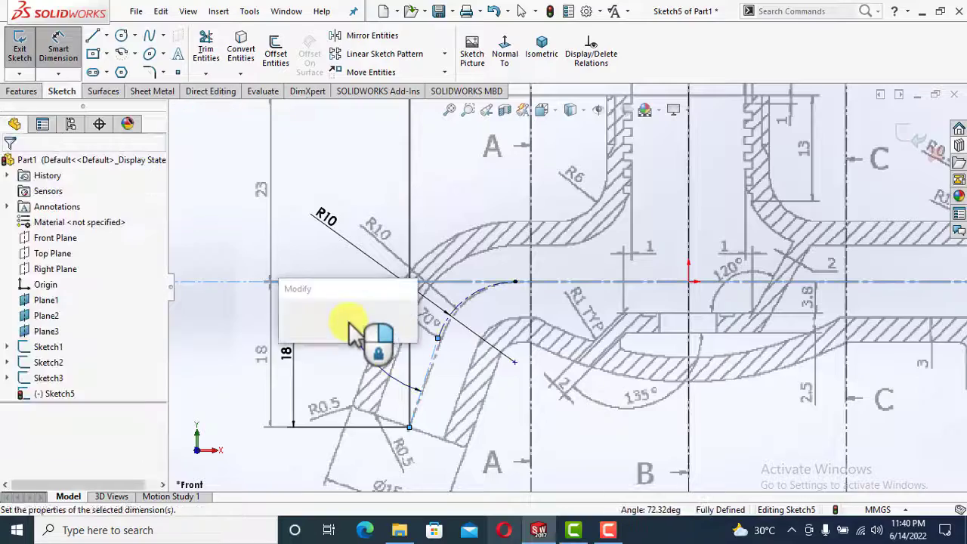
pyautogui.write('70')
pyautogui.press('Return')
pyautogui.scroll(4, 491, 370)
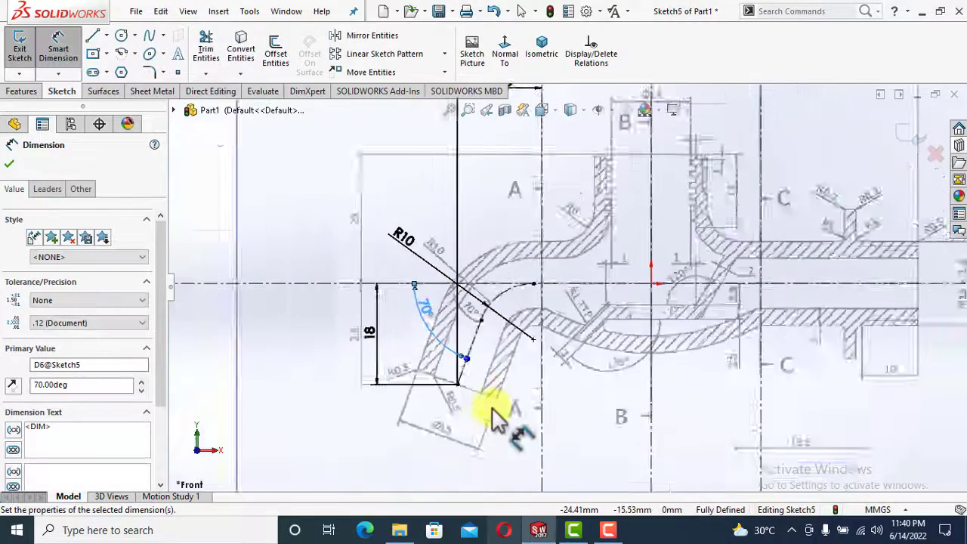
pyautogui.scroll(2, 749, 270)
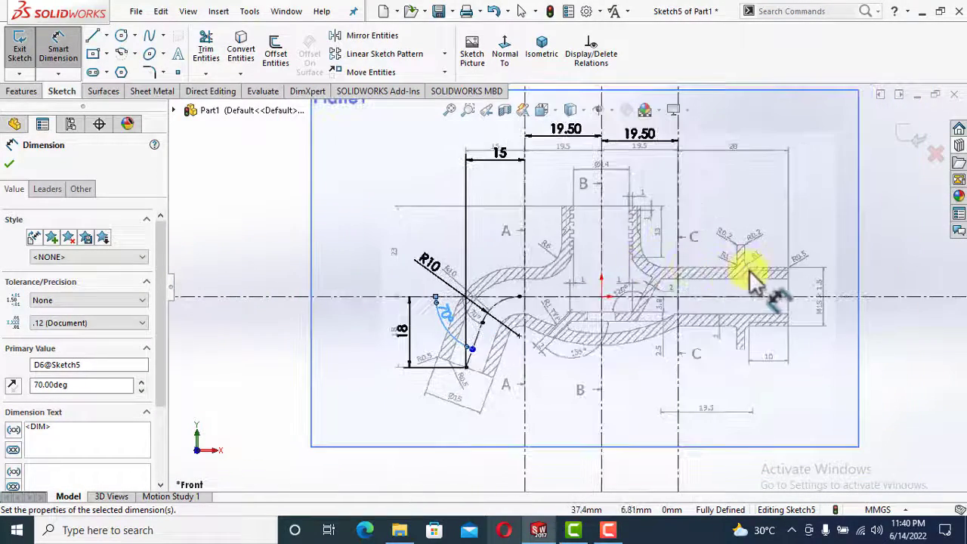
# Trace the pipe's upper outer edge with a horizontal line about 70.5 mm long, a tangent arc and a slanted line to the outlet corner
pyautogui.press('Escape')
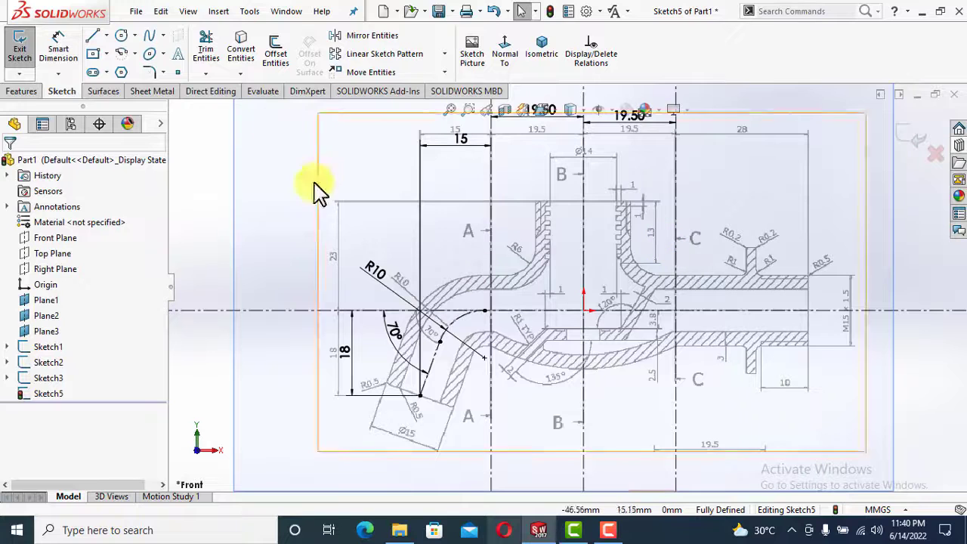
pyautogui.click(94, 38)
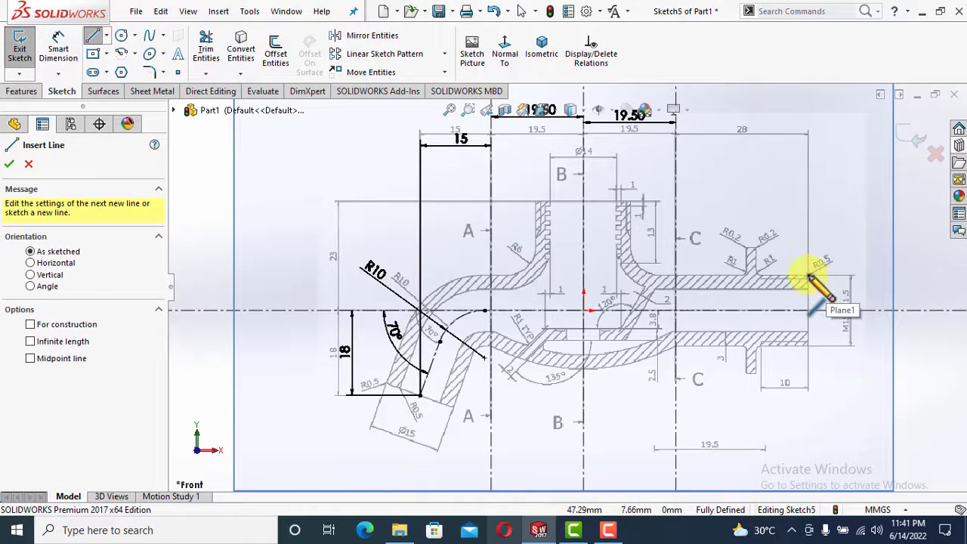
pyautogui.click(808, 276)
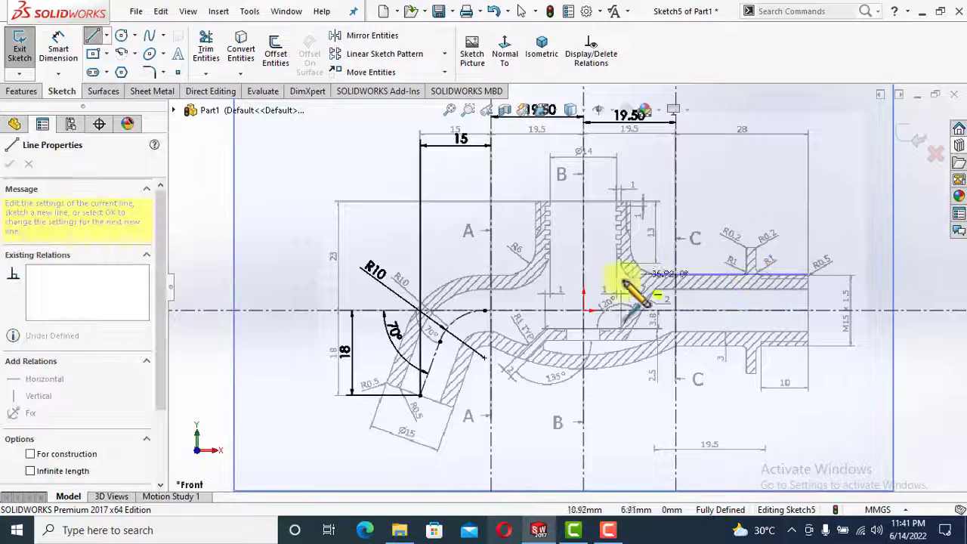
pyautogui.click(474, 275)
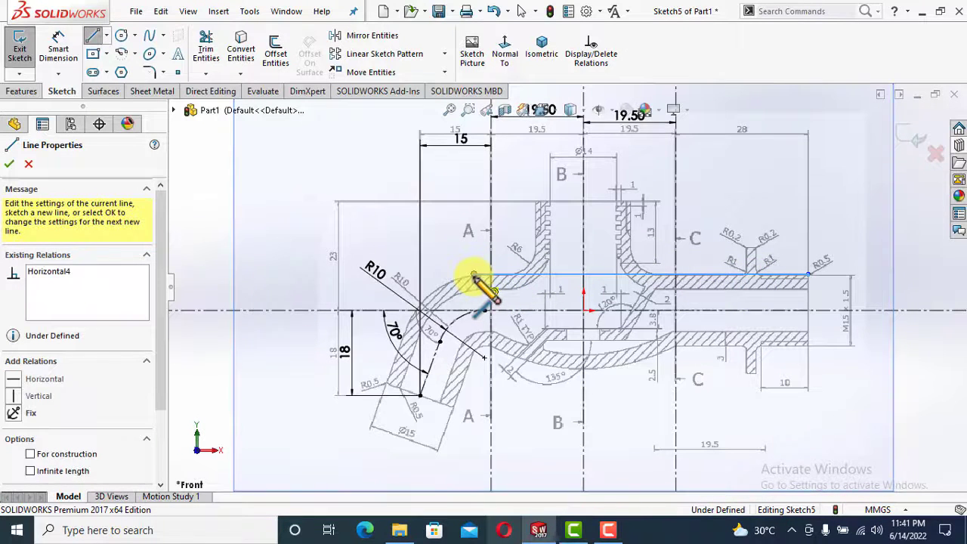
pyautogui.click(412, 324)
pyautogui.scroll(-3, 388, 385)
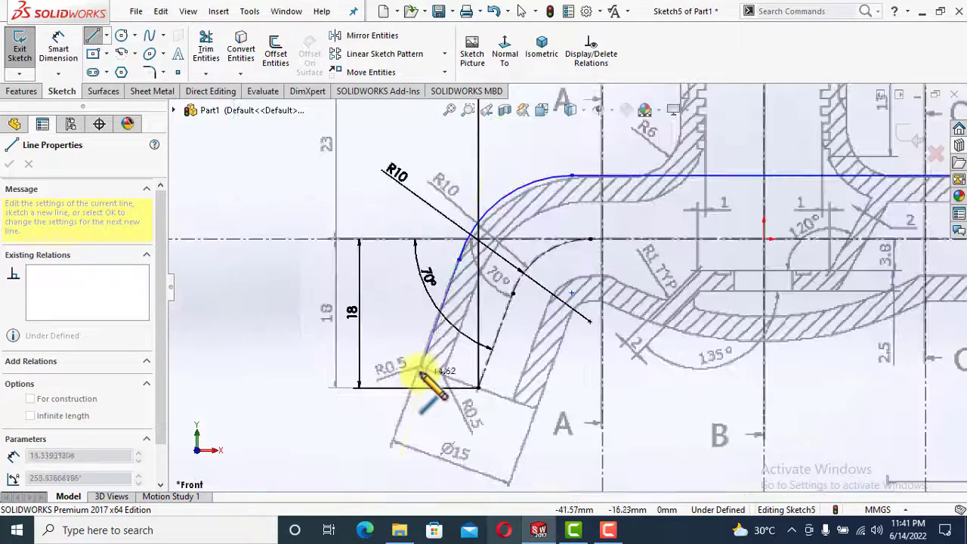
pyautogui.click(421, 369)
pyautogui.press('Escape')
pyautogui.press('Escape')
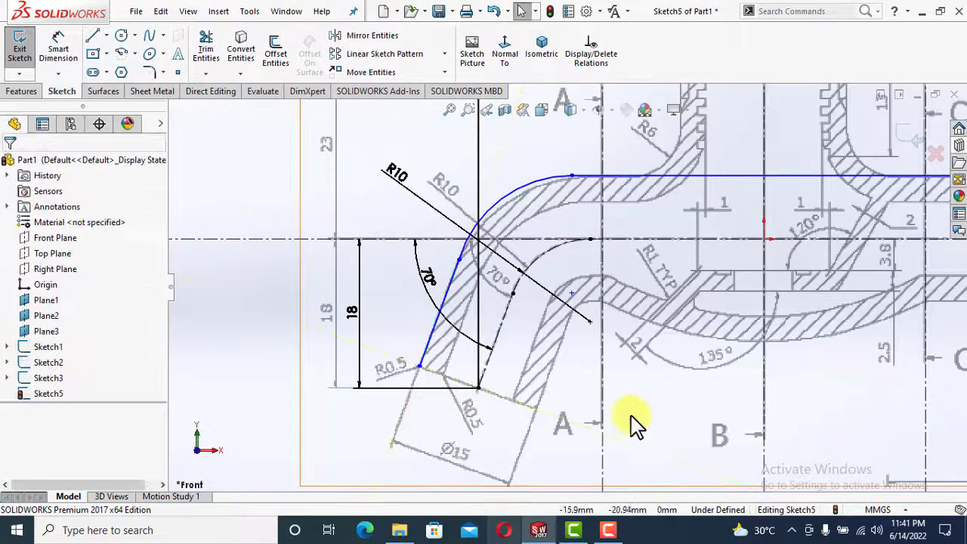
# Add a 15 mm diameter dimension between the upper horizontal outline and the horizontal centreline
pyautogui.scroll(4, 632, 416)
pyautogui.scroll(-1, 831, 250)
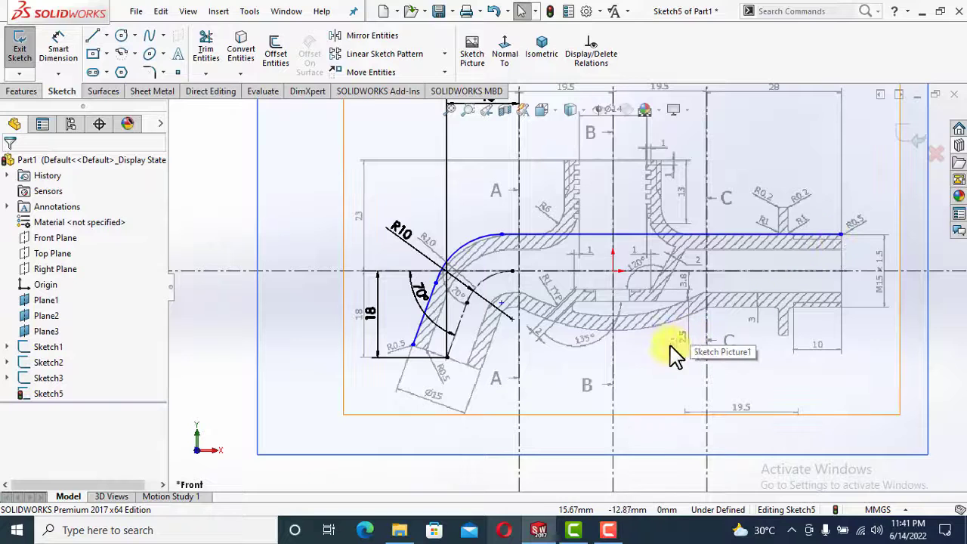
pyautogui.click(60, 49)
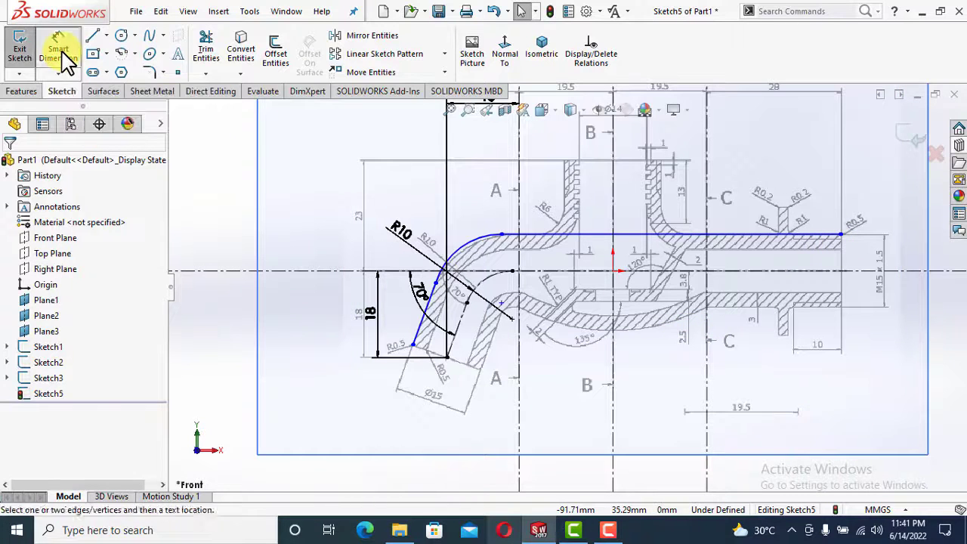
pyautogui.click(818, 235)
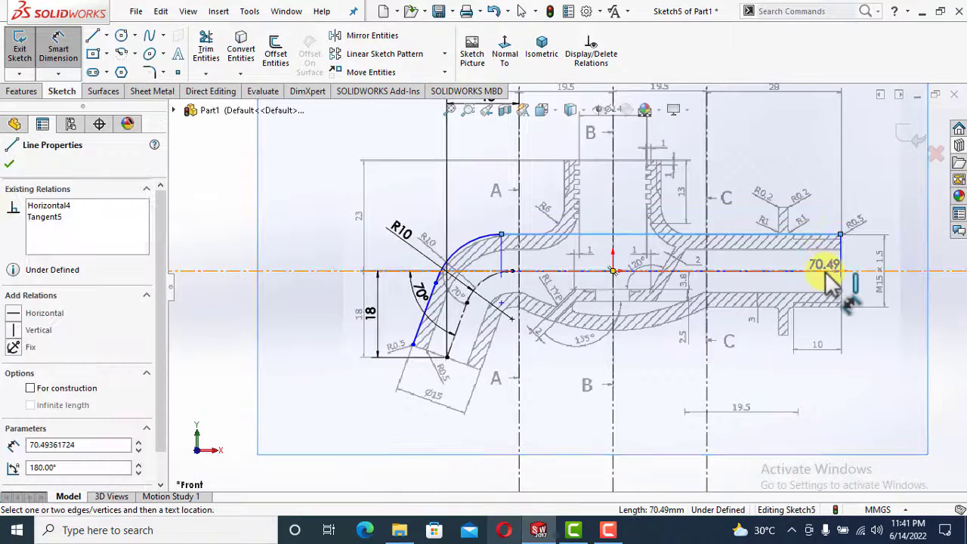
pyautogui.click(839, 272)
pyautogui.scroll(-3, 839, 291)
pyautogui.click(847, 290)
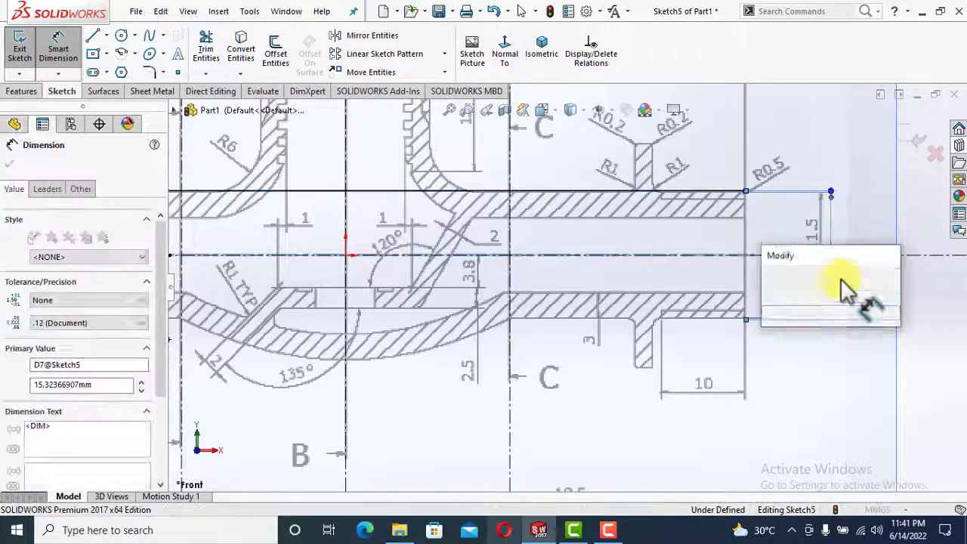
pyautogui.write('15')
pyautogui.press('Return')
pyautogui.scroll(4, 846, 290)
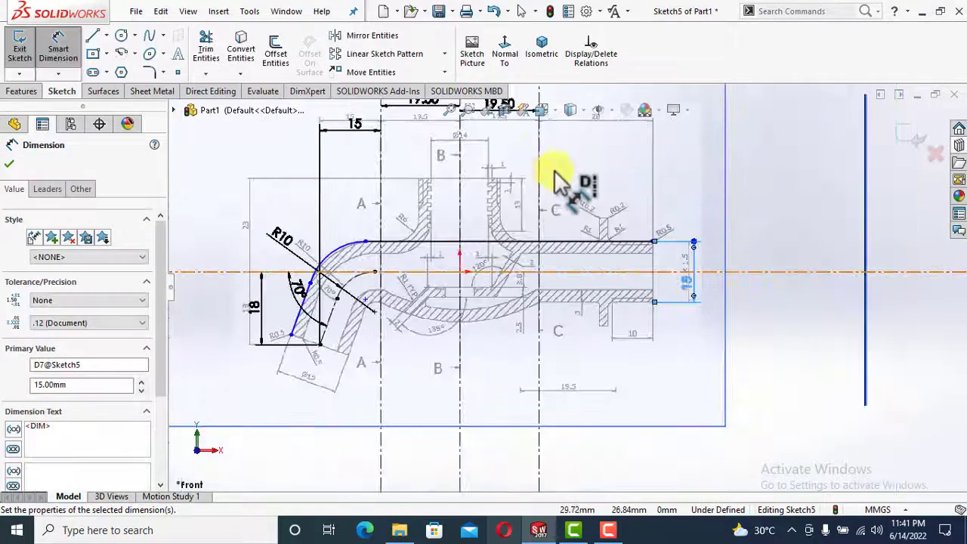
# Dimension the horizontal distance from centreline C to the upper outline's right endpoint as 28 mm
pyautogui.scroll(-3, 559, 202)
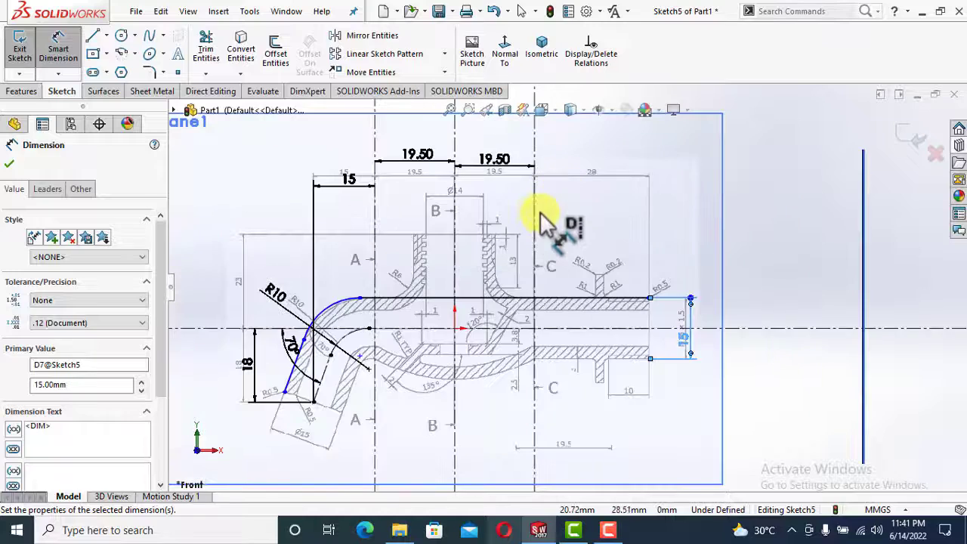
pyautogui.click(536, 220)
pyautogui.click(651, 299)
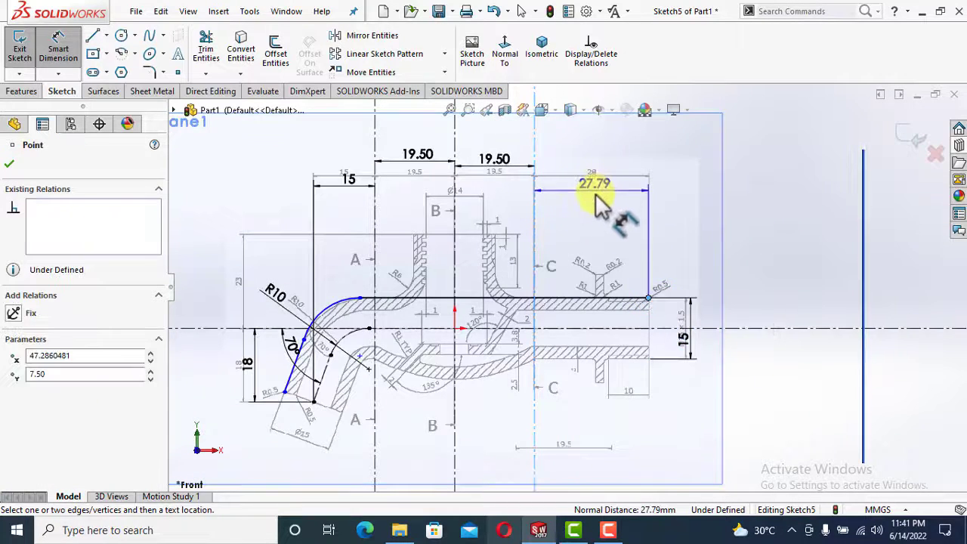
pyautogui.scroll(-3, 596, 195)
pyautogui.click(594, 198)
pyautogui.write('28')
pyautogui.press('Return')
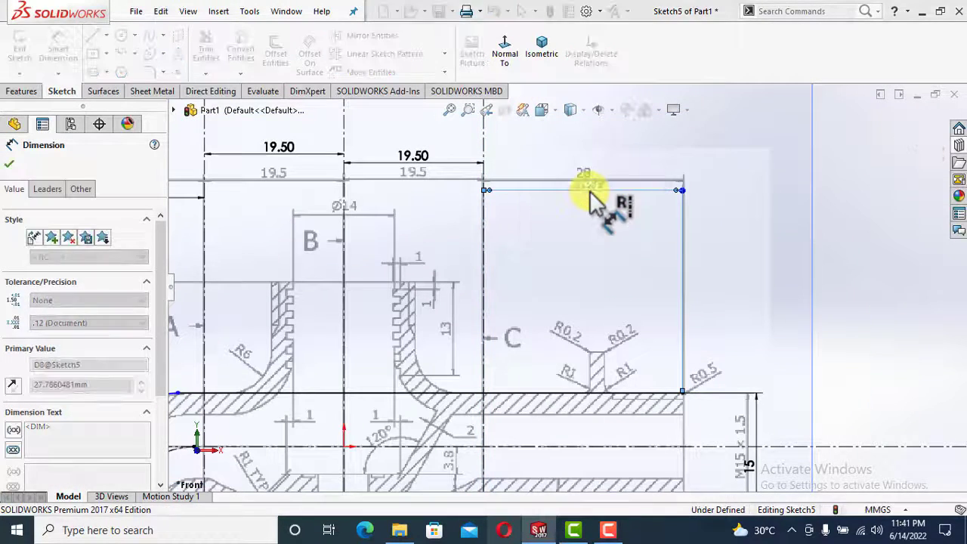
pyautogui.scroll(-2, 609, 257)
pyautogui.scroll(4, 605, 243)
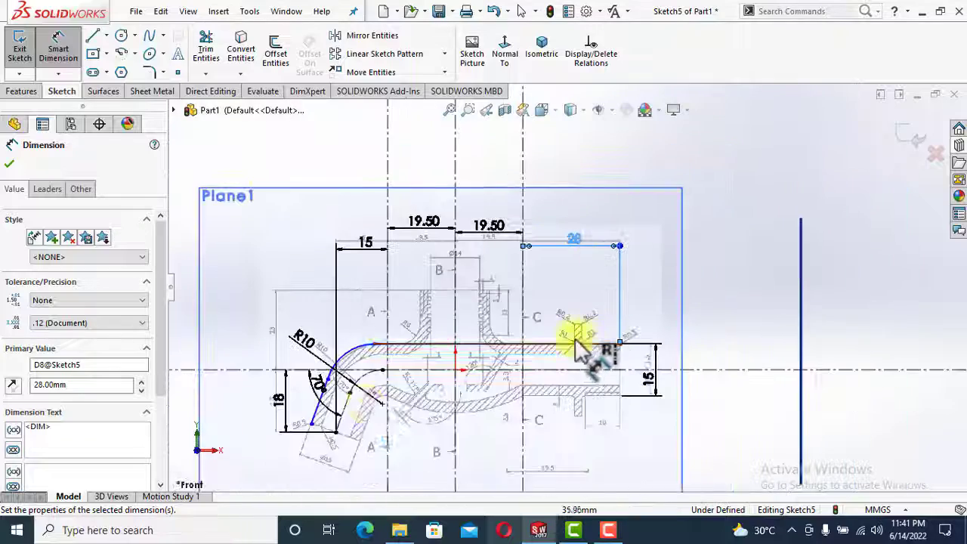
pyautogui.scroll(-3, 340, 370)
pyautogui.press('Escape')
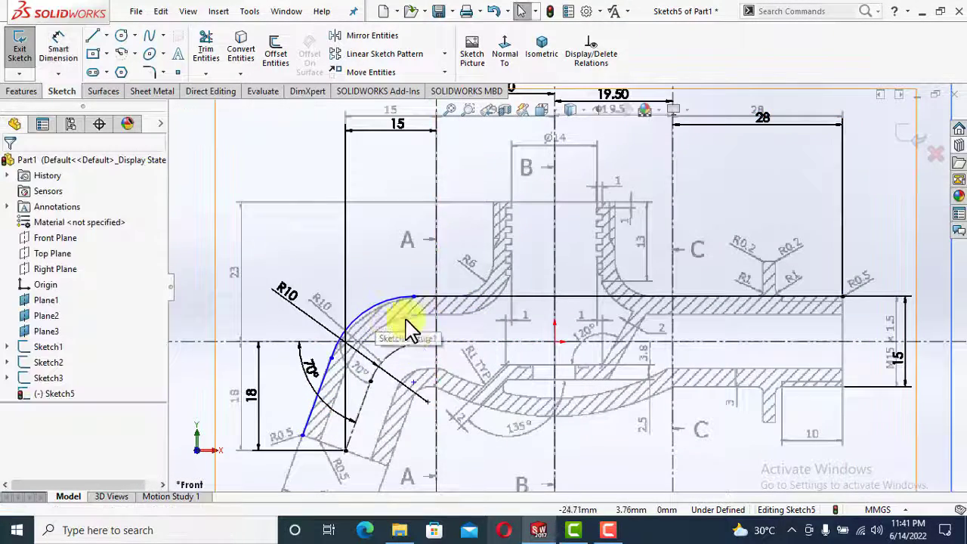
# Make the slanted outer line parallel to the slanted construction centreline
pyautogui.click(308, 423)
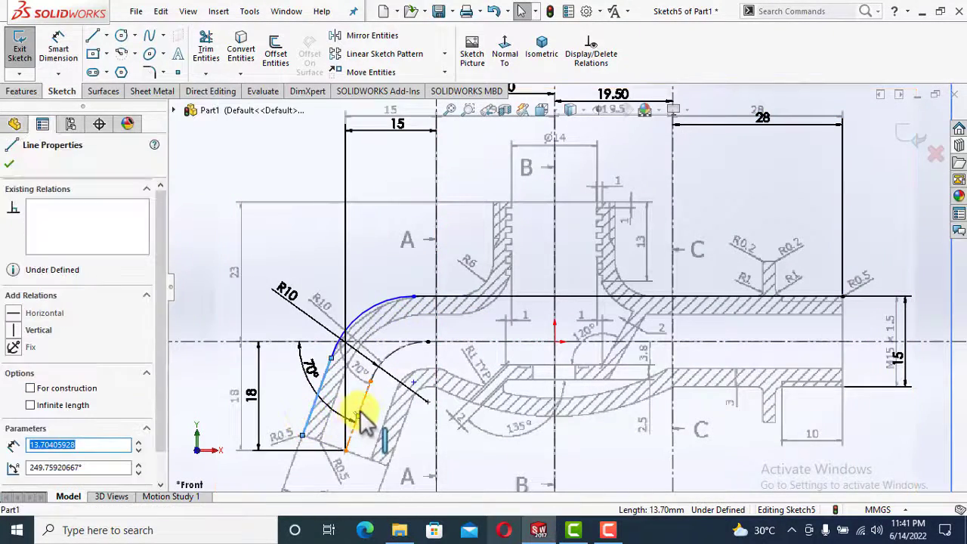
pyautogui.keyDown('ctrl'); pyautogui.click(363, 423); pyautogui.keyUp('ctrl')
pyautogui.click(486, 361)
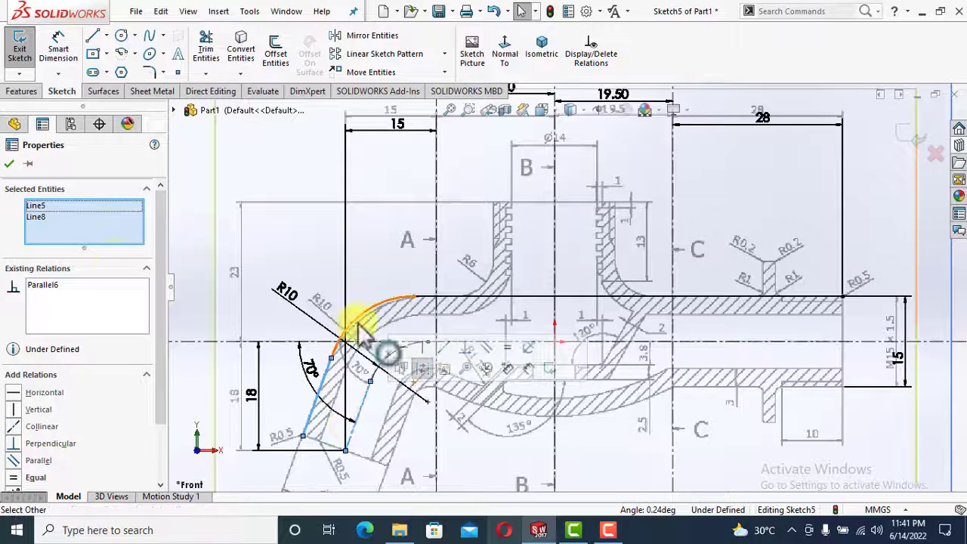
pyautogui.click(9, 163)
# Make the outer bend arc concentric with the R10 centreline arc
pyautogui.click(383, 307)
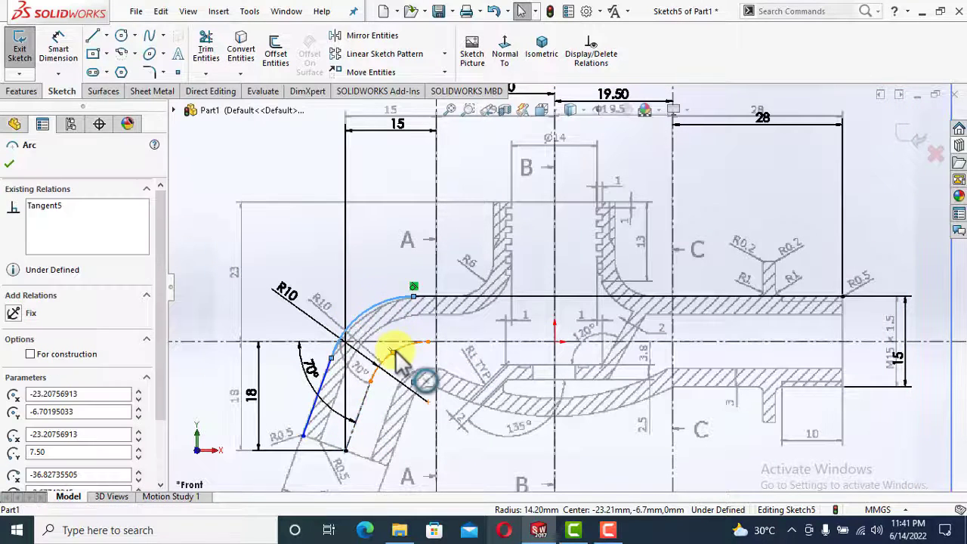
pyautogui.keyDown('ctrl'); pyautogui.click(394, 353); pyautogui.keyUp('ctrl')
pyautogui.click(402, 359)
pyautogui.click(379, 304)
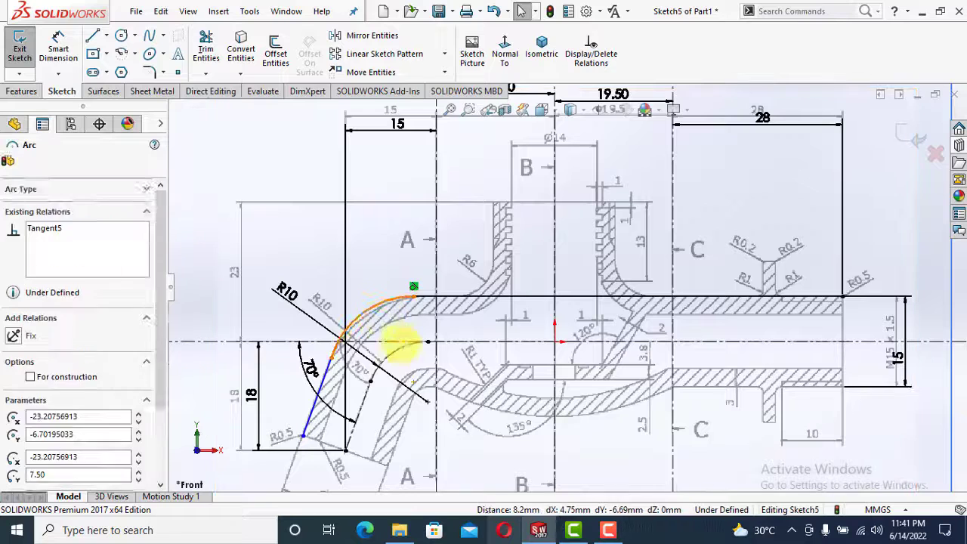
pyautogui.keyDown('ctrl'); pyautogui.click(401, 349); pyautogui.keyUp('ctrl')
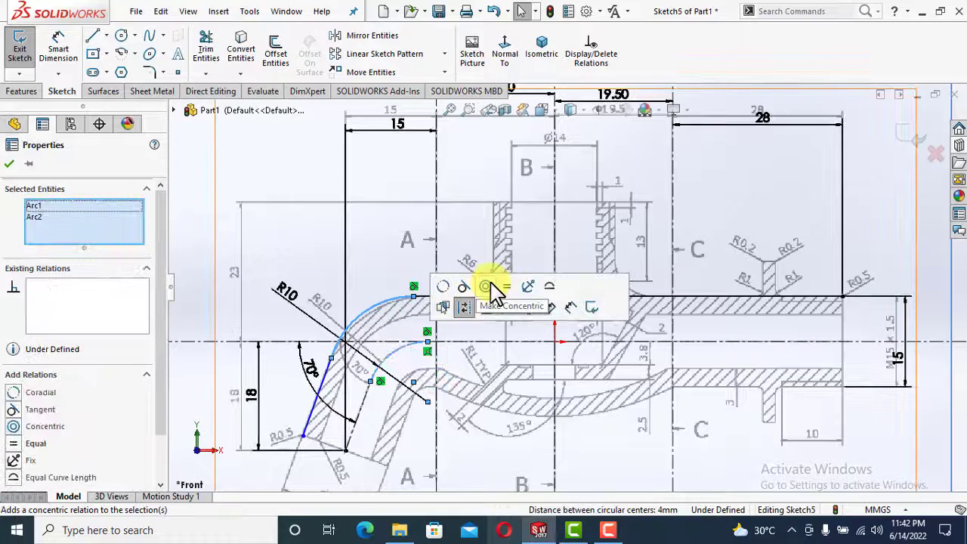
pyautogui.click(487, 289)
pyautogui.click(9, 164)
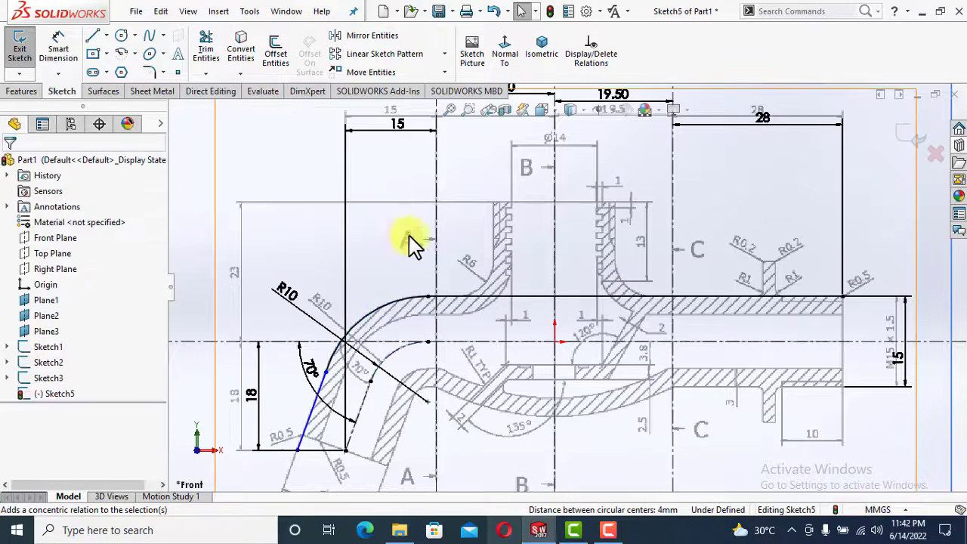
# Sketch a construction centreline about 15 mm long across the slanted outlet, starting at the outer line's lower corner
pyautogui.scroll(2, 346, 488)
pyautogui.click(309, 392)
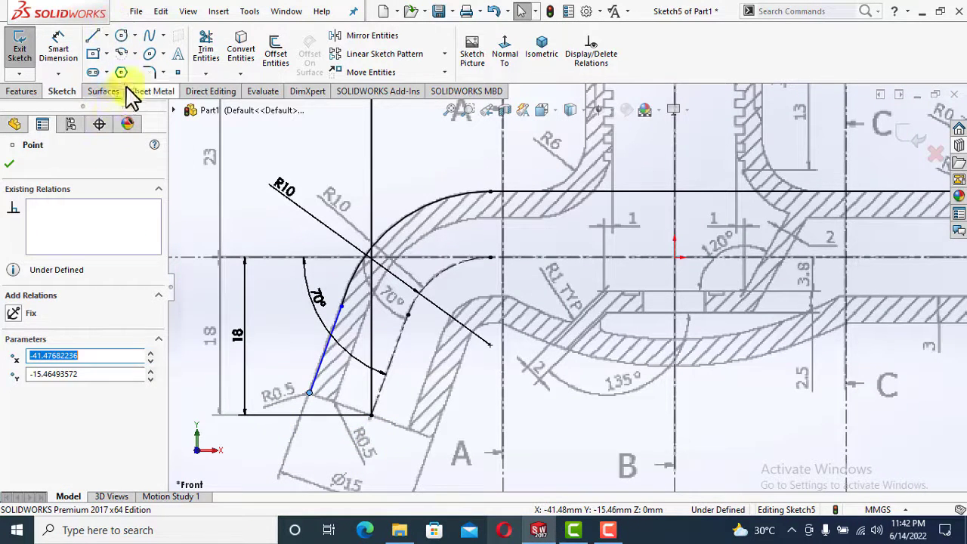
pyautogui.click(106, 36)
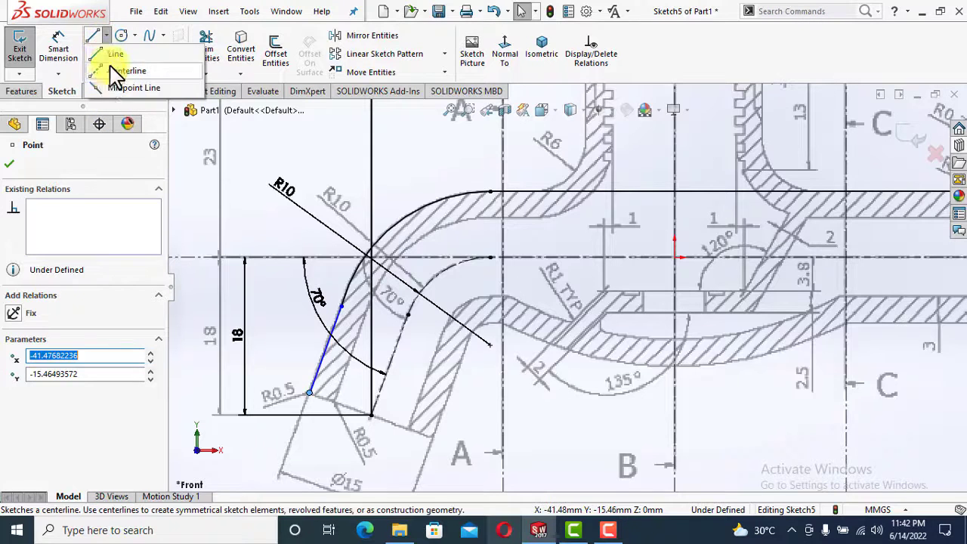
pyautogui.click(122, 73)
pyautogui.click(309, 392)
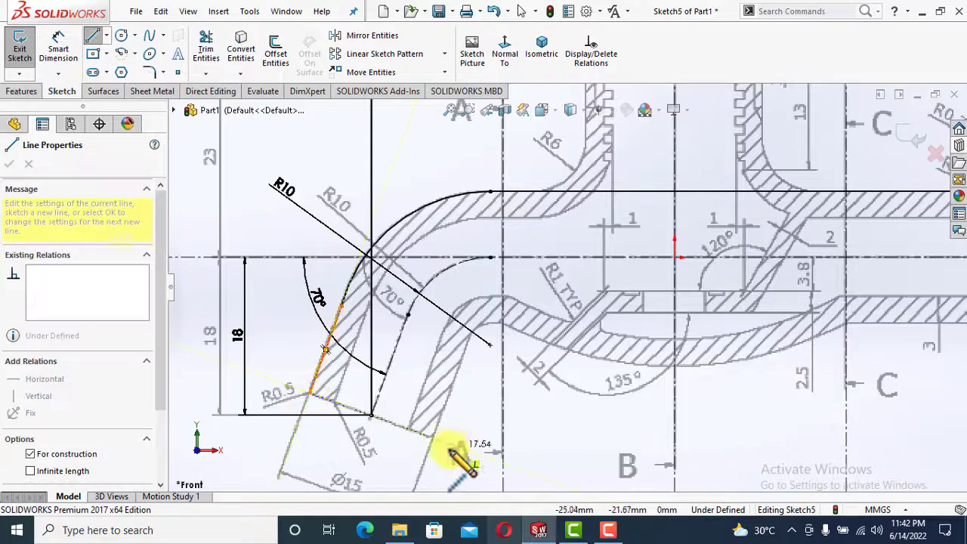
pyautogui.click(434, 437)
pyautogui.press('Escape')
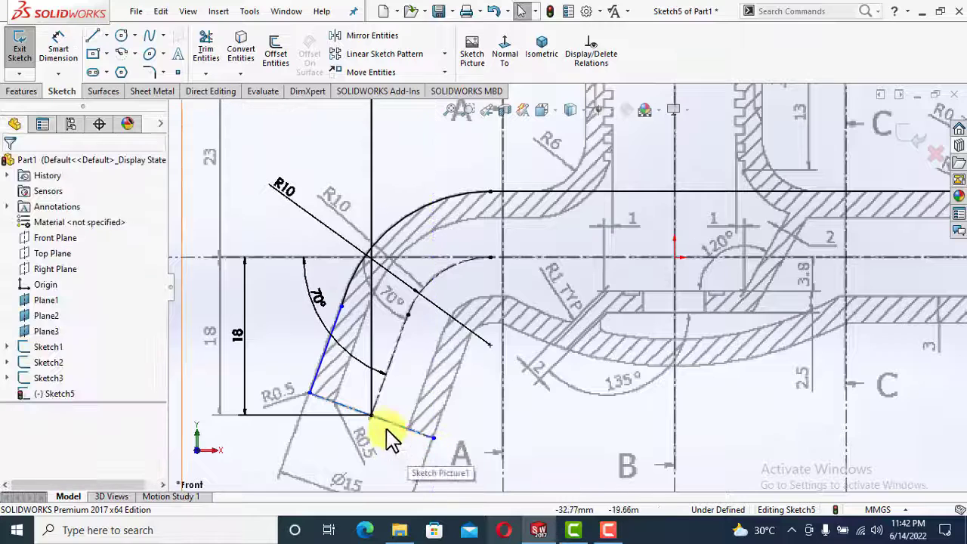
# Make the outlet construction line perpendicular to the slanted centreline
pyautogui.click(390, 421)
pyautogui.keyDown('ctrl'); pyautogui.click(381, 408); pyautogui.keyUp('ctrl')
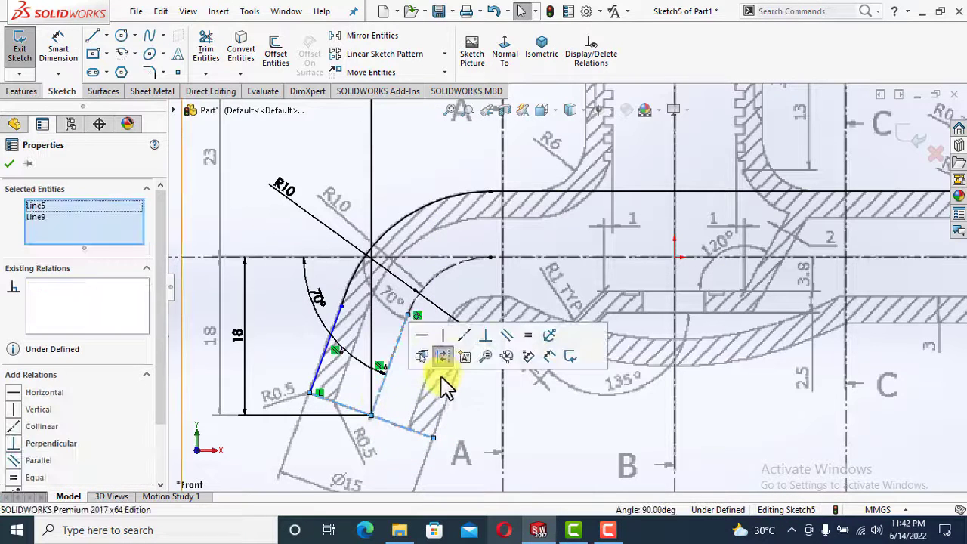
pyautogui.click(492, 340)
pyautogui.click(10, 153)
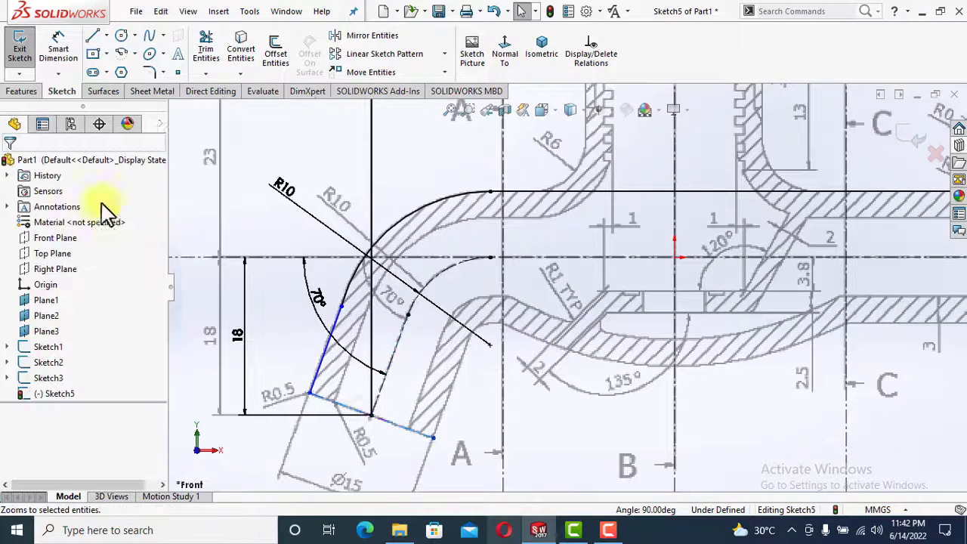
# Make the slanted outer line tangent to the outer bend arc
pyautogui.click(310, 392)
pyautogui.click(321, 363)
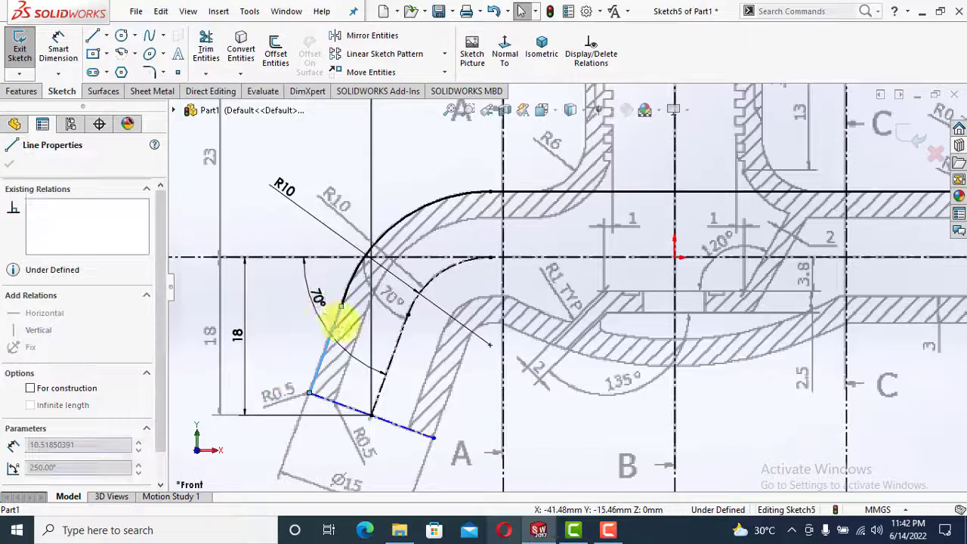
pyautogui.moveTo(340, 321); pyautogui.dragTo(345, 296)
pyautogui.press('Escape')
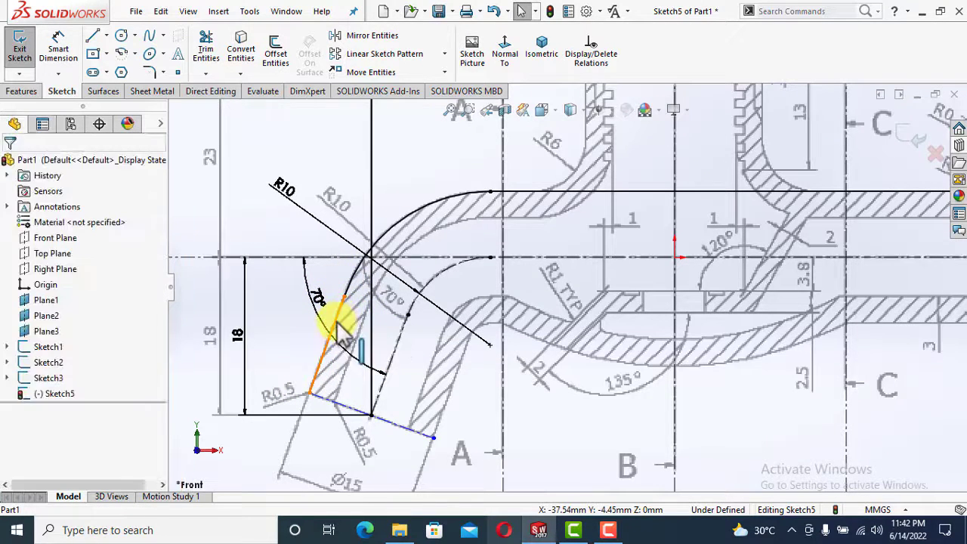
pyautogui.click(338, 325)
pyautogui.keyDown('ctrl'); pyautogui.click(423, 210); pyautogui.keyUp('ctrl')
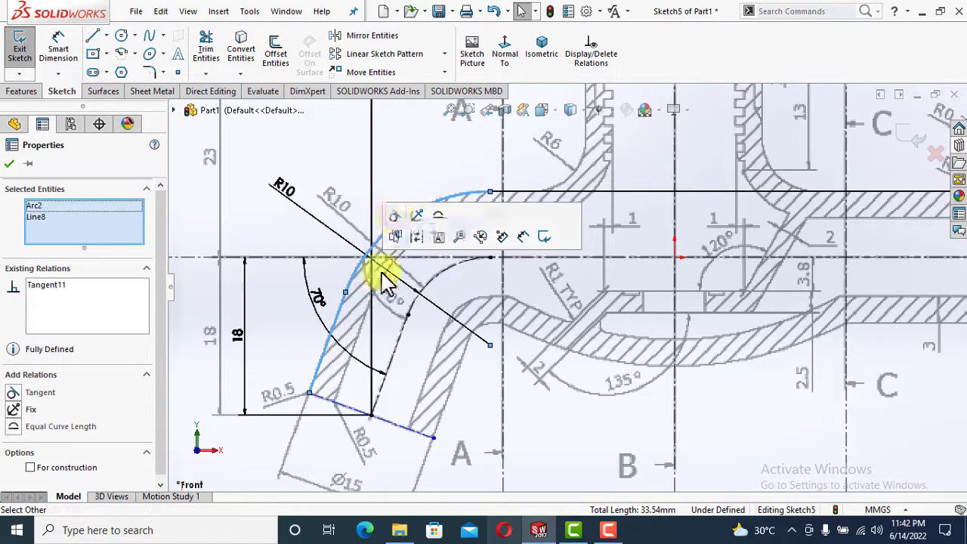
pyautogui.press('Escape')
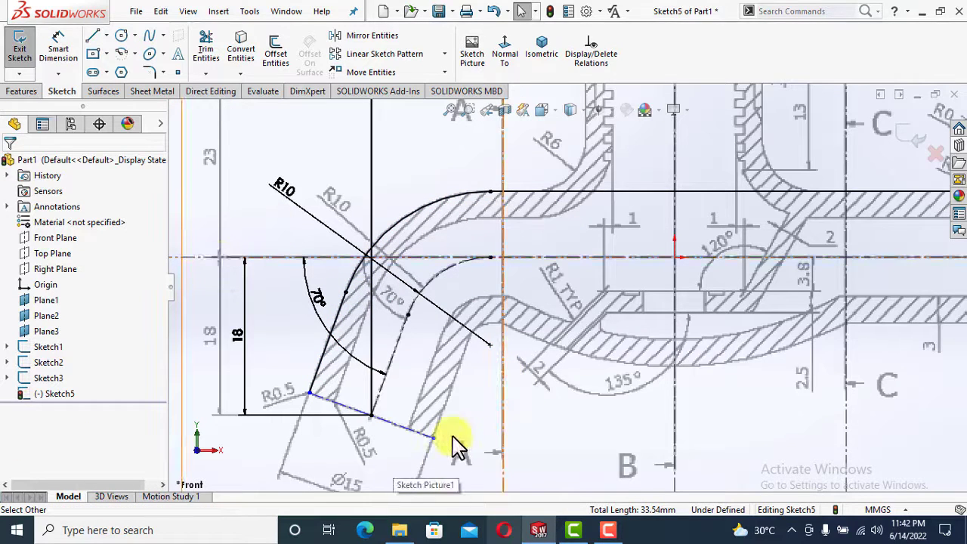
# Dimension the length of the construction line across the slanted outlet as 15 mm
pyautogui.scroll(1, 454, 444)
pyautogui.click(70, 58)
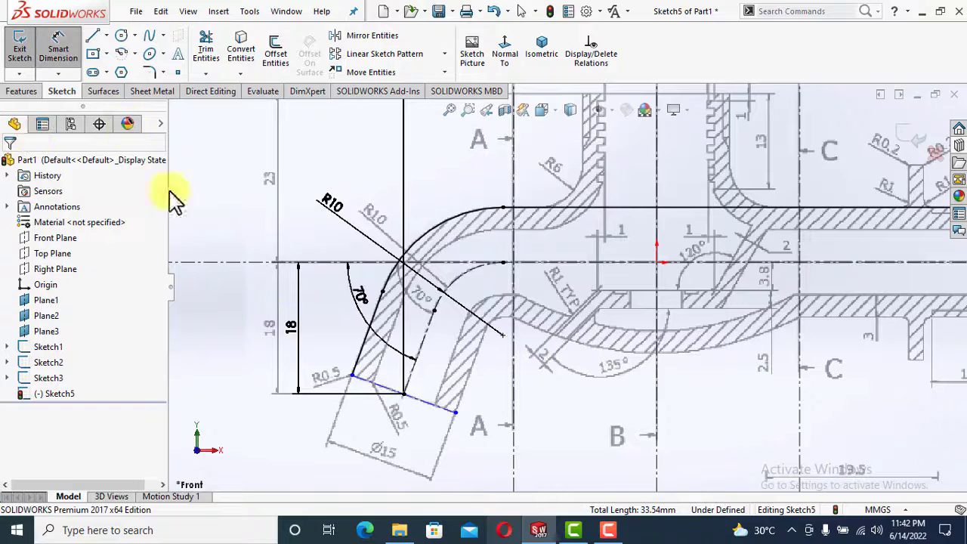
pyautogui.click(425, 407)
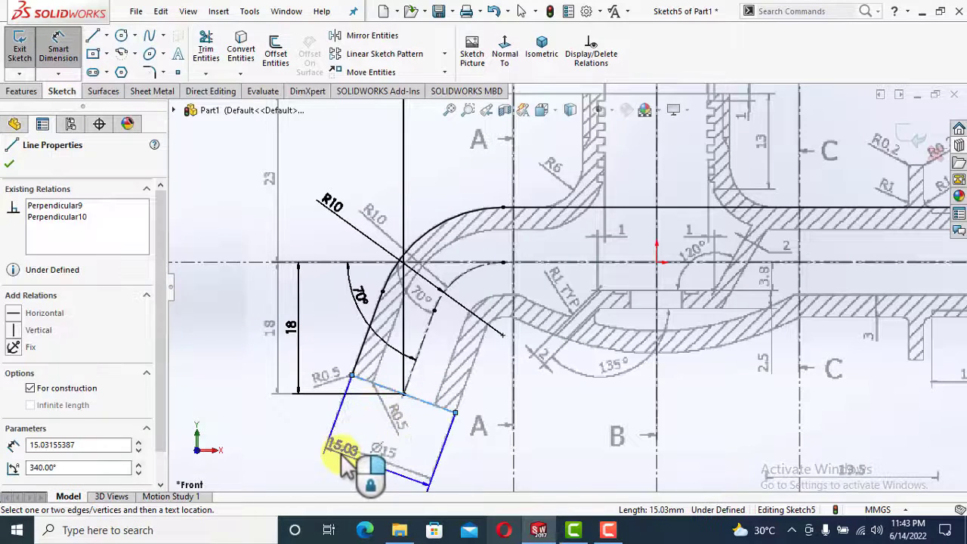
pyautogui.click(344, 463)
pyautogui.write('15.00mm')
pyautogui.press('Return')
pyautogui.scroll(1, 572, 423)
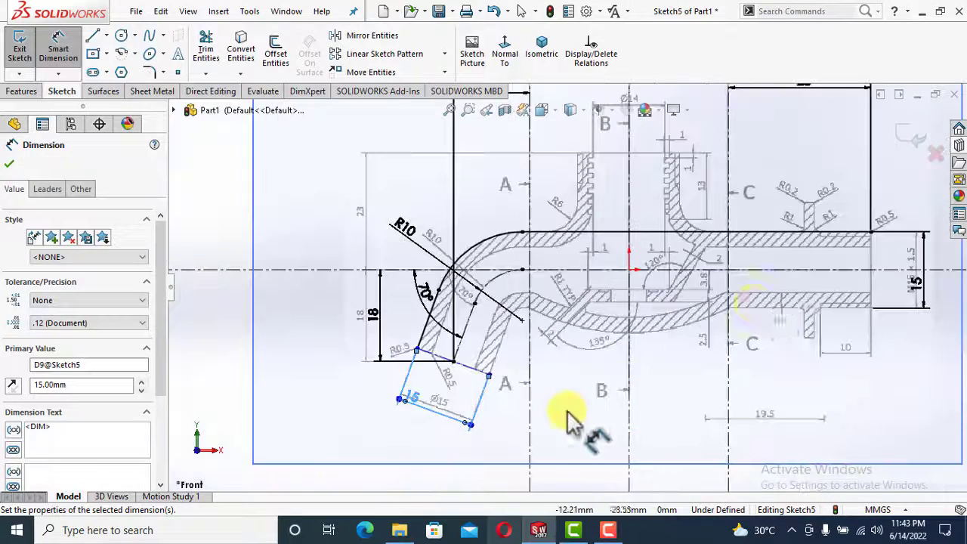
pyautogui.scroll(-3, 885, 259)
pyautogui.press('Escape')
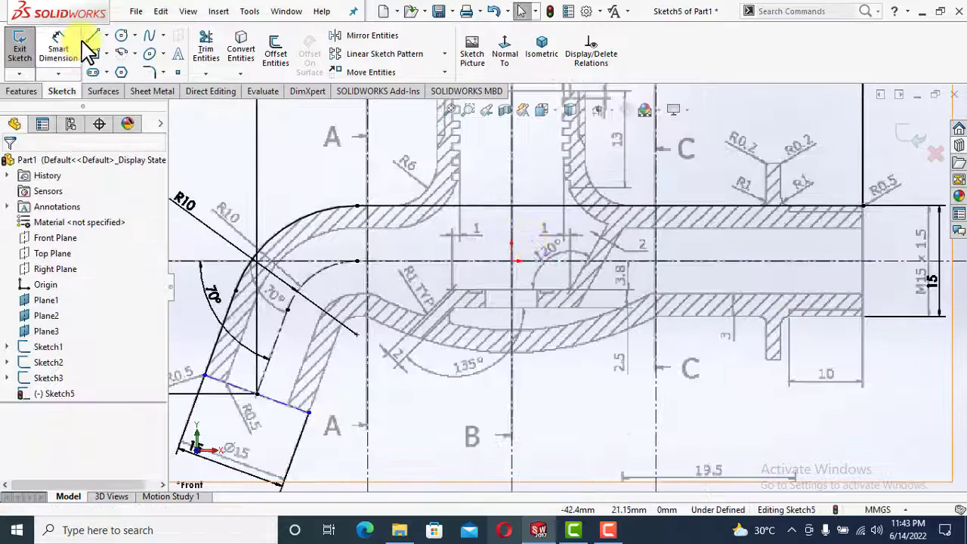
# Sketch a horizontal line about 28 mm long along the straight pipe's lower outer edge, from its right end to centreline C
pyautogui.click(92, 35)
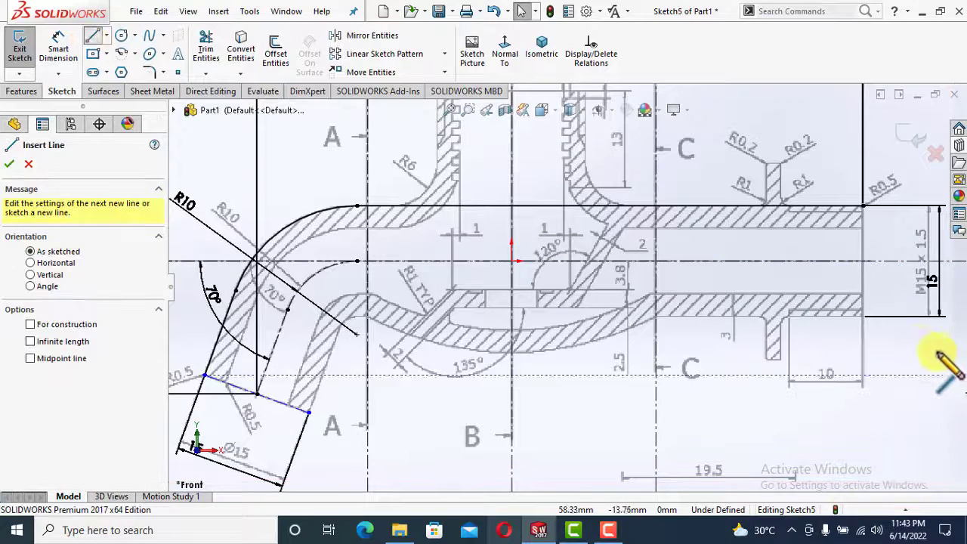
pyautogui.click(864, 316)
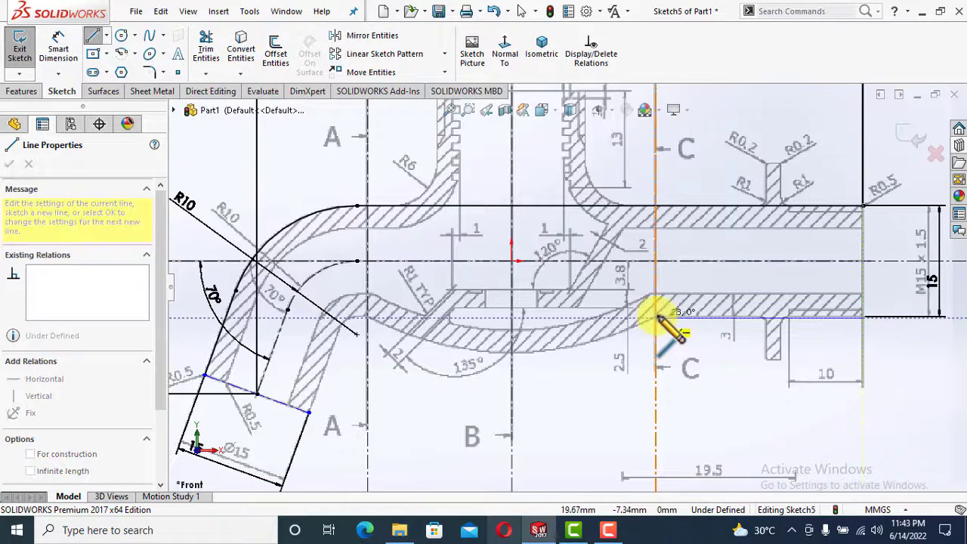
pyautogui.click(657, 317)
pyautogui.press('Escape')
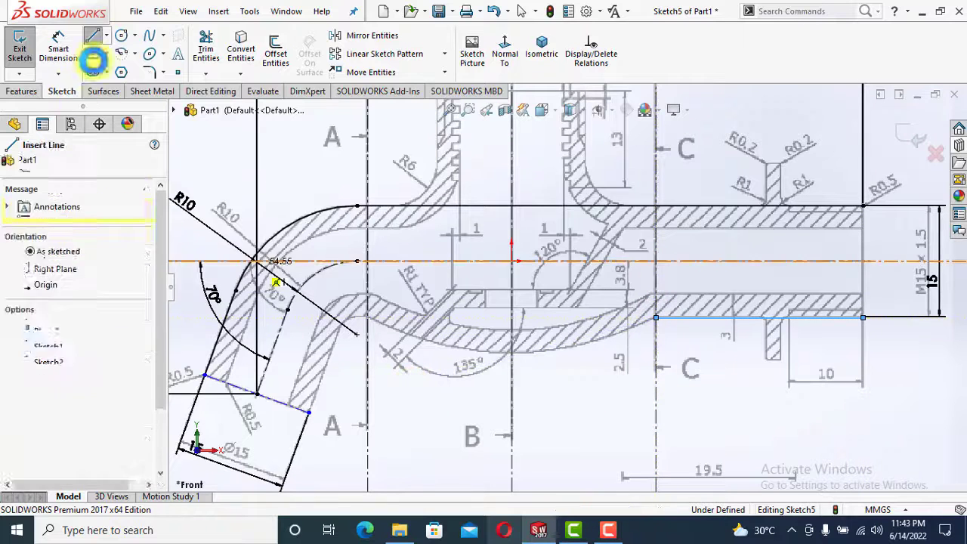
# Sketch a line about 12 mm long from the outlet's lower right corner up the slanted pipe's inner-bend side, perpendicular to the outlet line
pyautogui.click(92, 38)
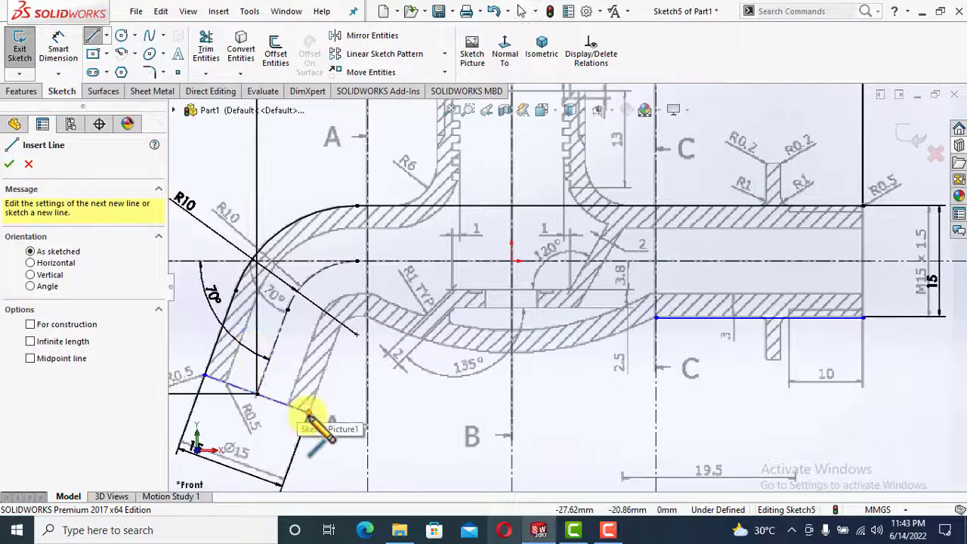
pyautogui.click(310, 412)
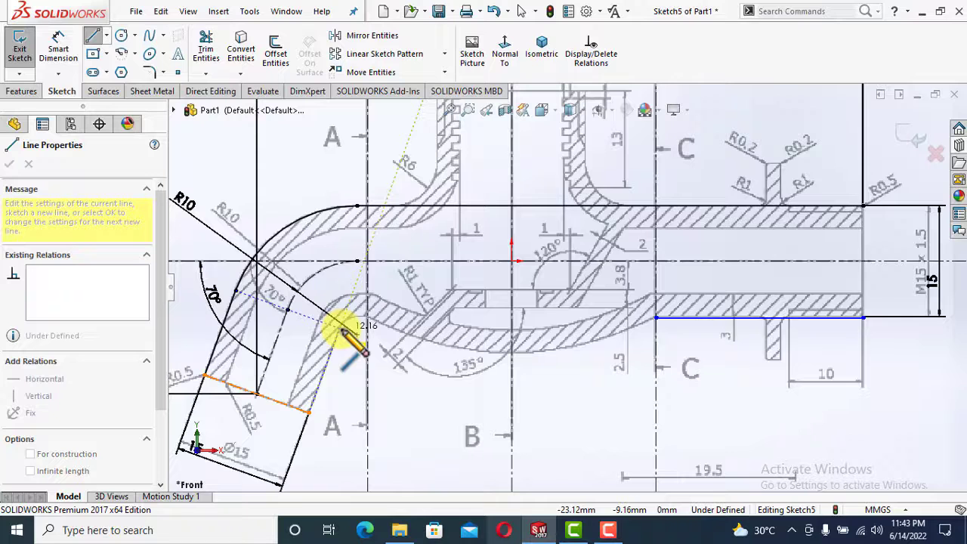
pyautogui.click(341, 331)
pyautogui.press('Escape')
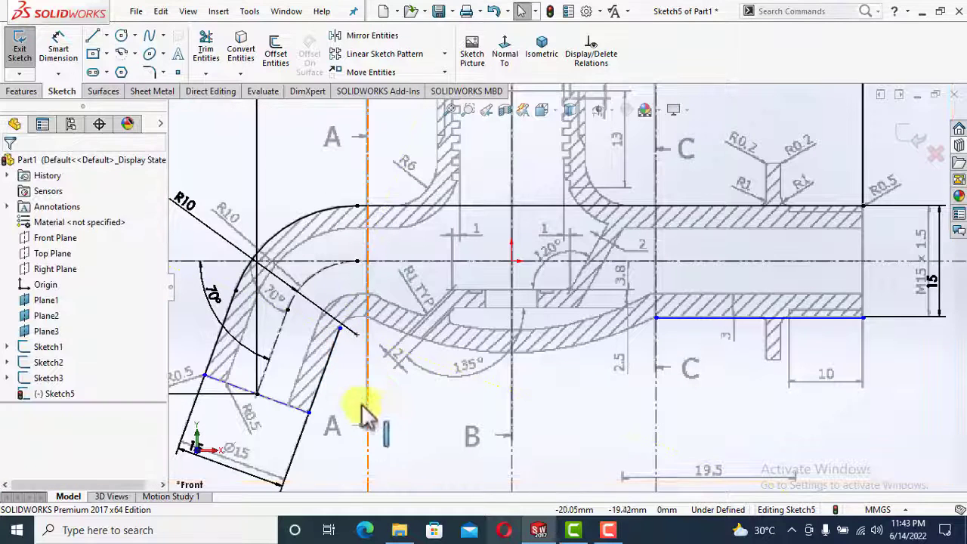
# Make the outlet construction line coincident with the slanted centreline's lower endpoint, and shorten the slanted line on the inner-bend side at its upper end
pyautogui.click(295, 414)
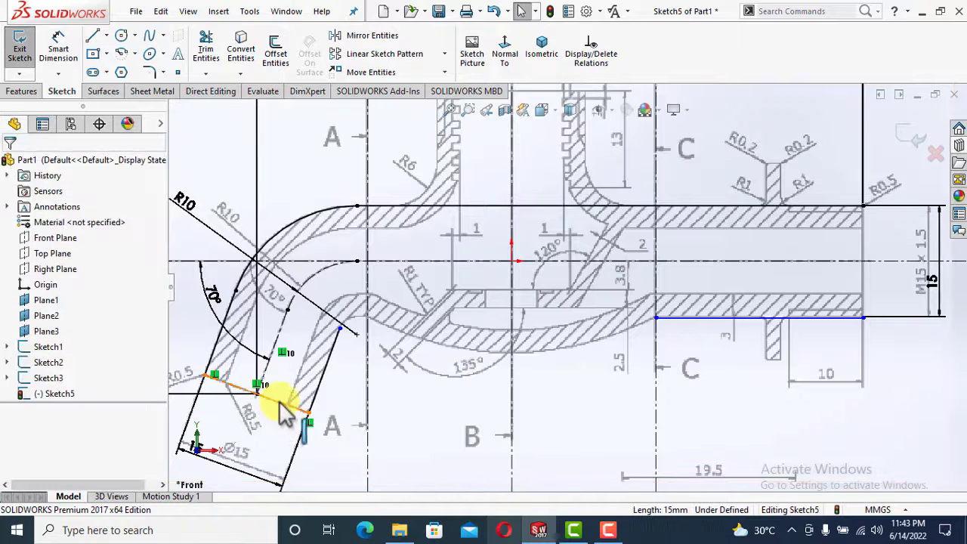
pyautogui.moveTo(280, 403); pyautogui.dragTo(270, 430)
pyautogui.keyDown('ctrl'); pyautogui.click(257, 395); pyautogui.keyUp('ctrl')
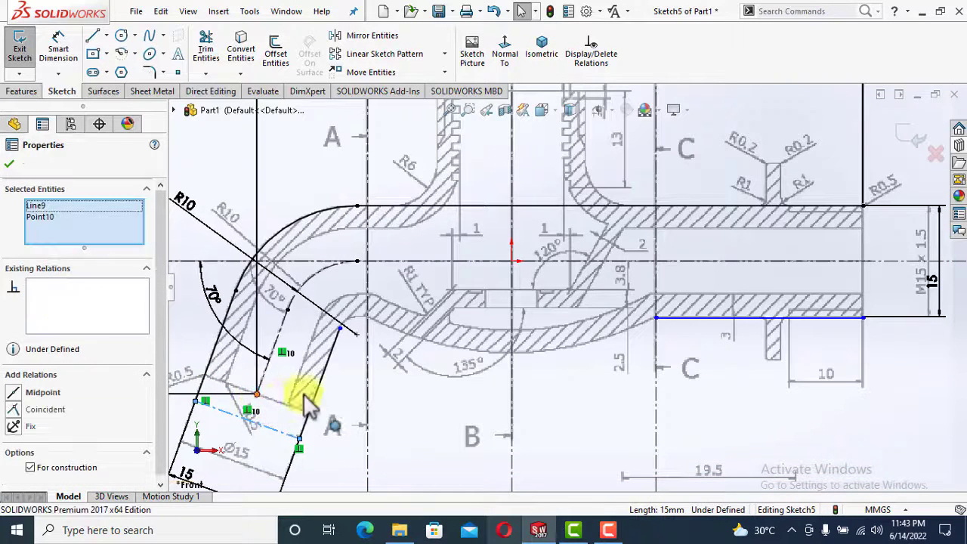
pyautogui.click(320, 349)
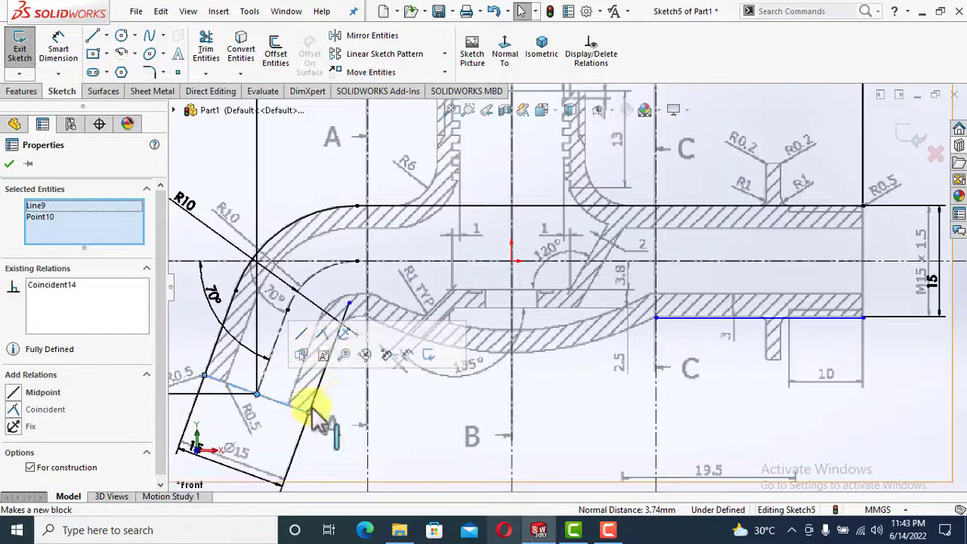
pyautogui.click(10, 164)
pyautogui.moveTo(349, 304); pyautogui.dragTo(335, 345)
pyautogui.scroll(4, 633, 410)
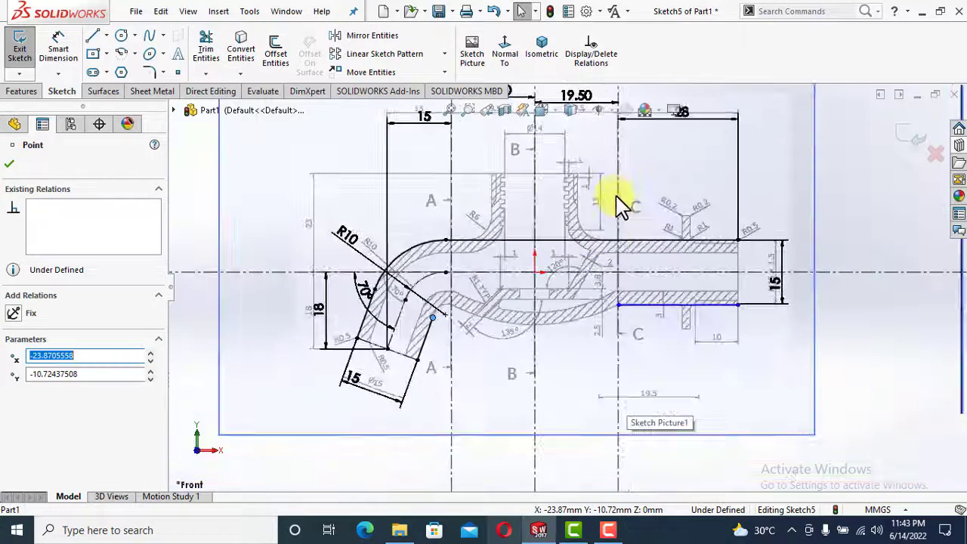
# Sketch a centerpoint arc centred on centreline B, spanning the belly's lower outer edge from centreline C to centreline A
pyautogui.scroll(-1, 601, 223)
pyautogui.scroll(1, 573, 253)
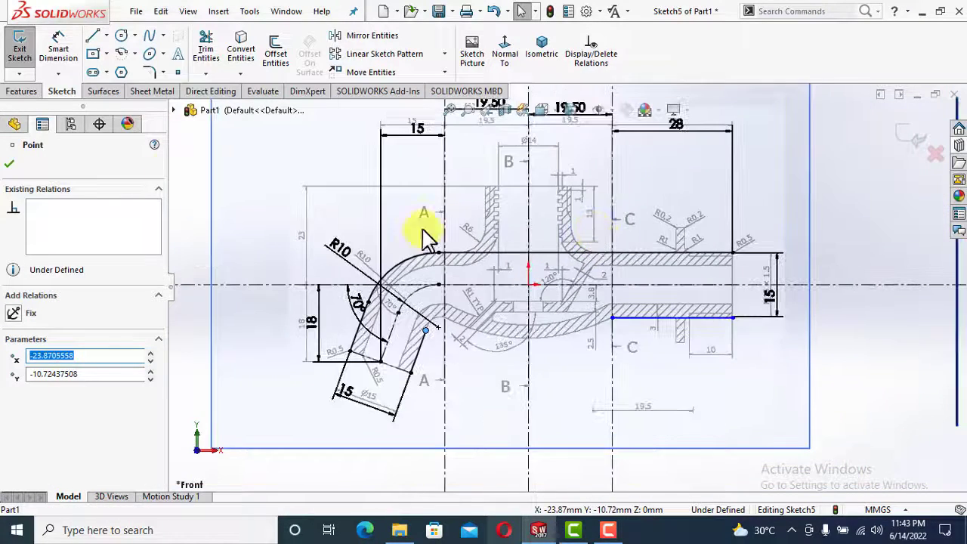
pyautogui.click(133, 55)
pyautogui.click(144, 72)
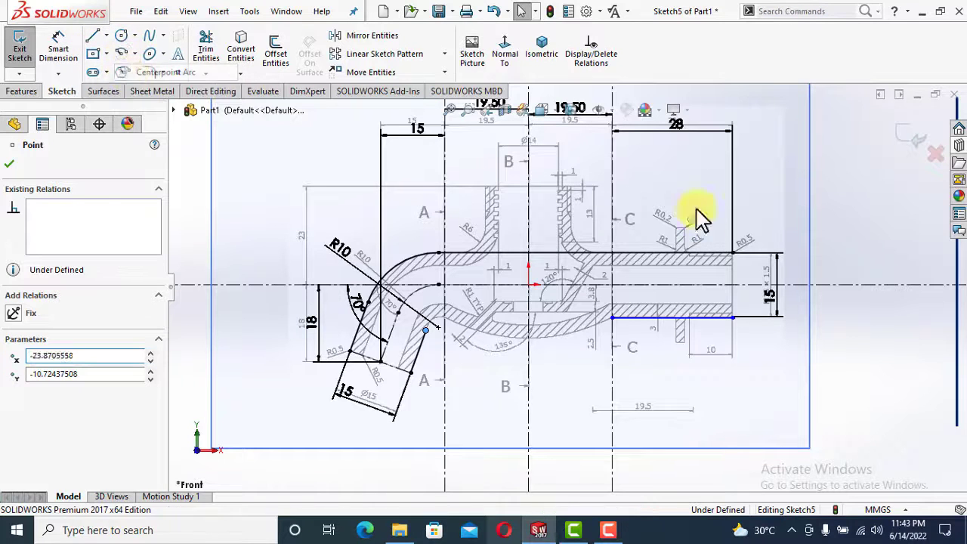
pyautogui.click(529, 182)
pyautogui.scroll(-1, 605, 333)
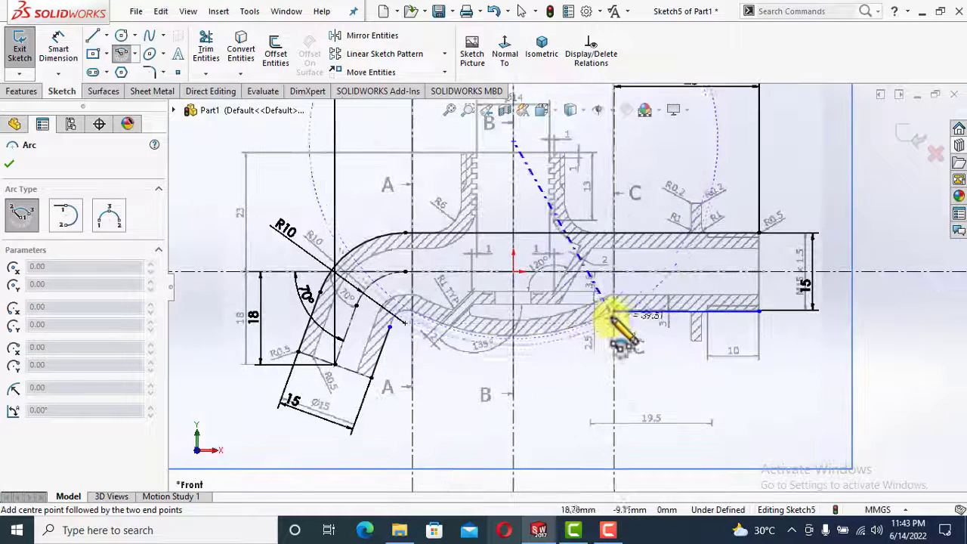
pyautogui.click(613, 318)
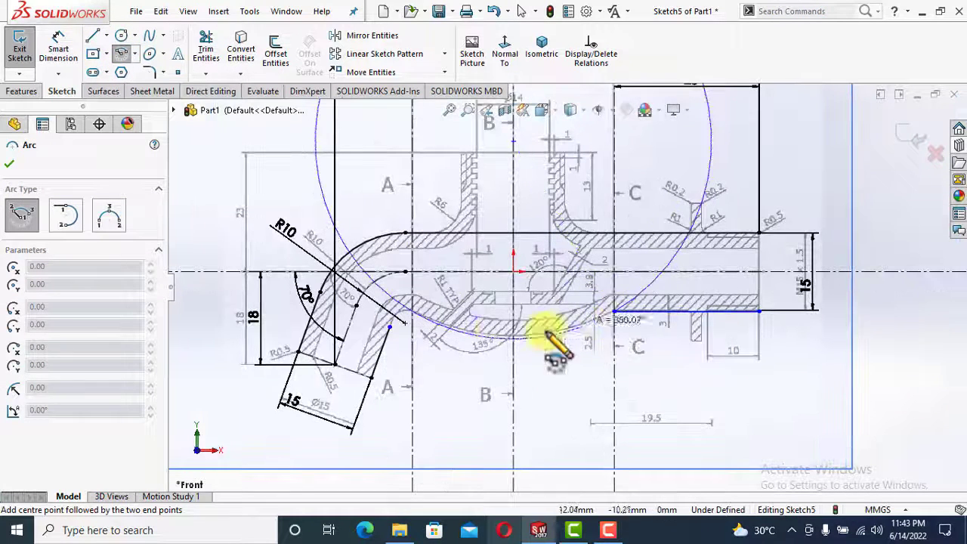
pyautogui.click(412, 313)
pyautogui.press('Escape')
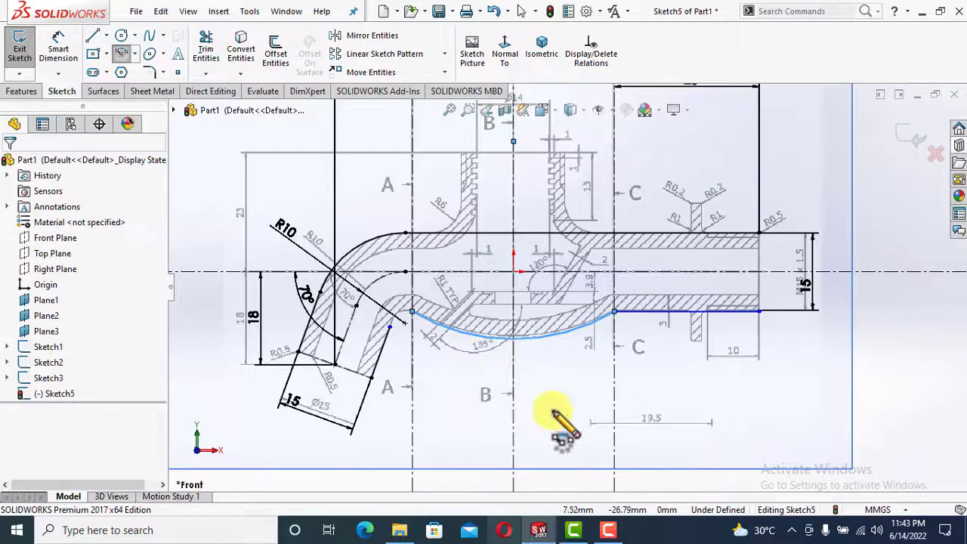
pyautogui.scroll(3, 567, 294)
pyautogui.scroll(-1, 594, 259)
pyautogui.scroll(1, 594, 260)
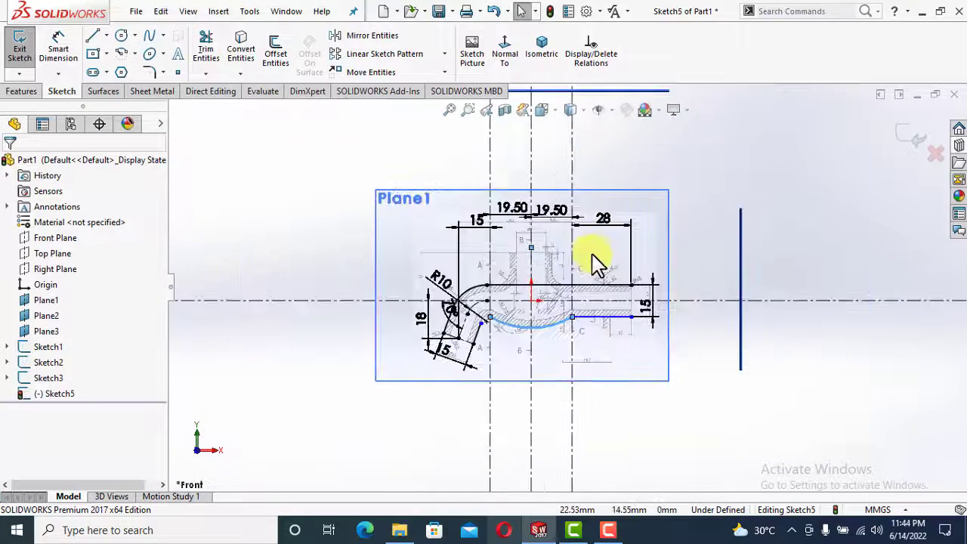
pyautogui.scroll(-1, 559, 393)
pyautogui.scroll(-2, 533, 397)
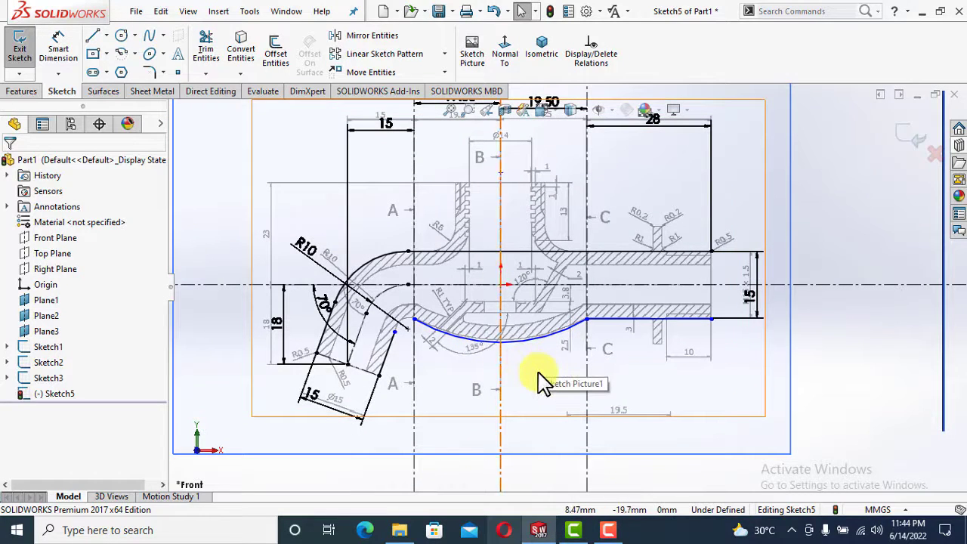
pyautogui.scroll(-3, 533, 378)
pyautogui.scroll(3, 516, 378)
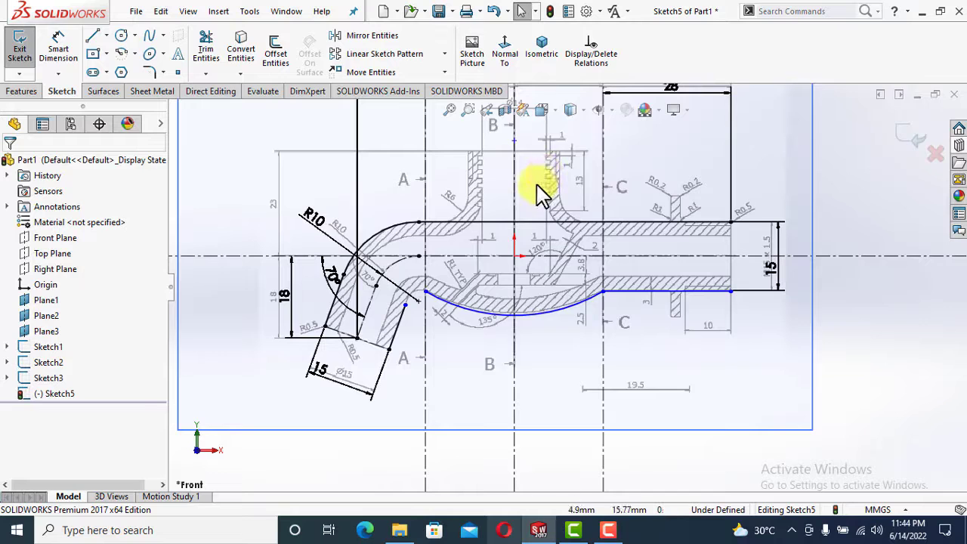
pyautogui.scroll(-3, 537, 196)
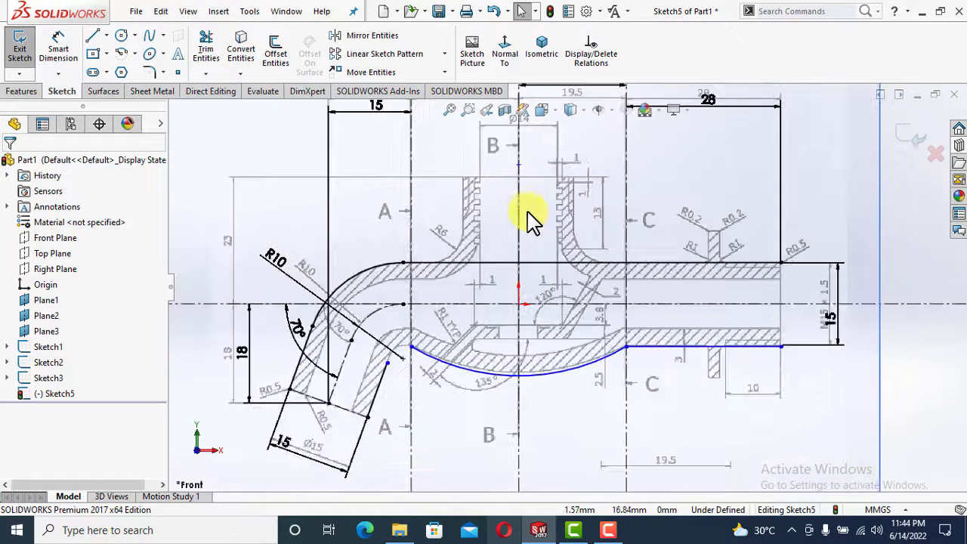
# Dimension the belly arc's lowest point from the horizontal centreline as 12.40 mm, checking the section drawing in the right view for the value
pyautogui.click(62, 72)
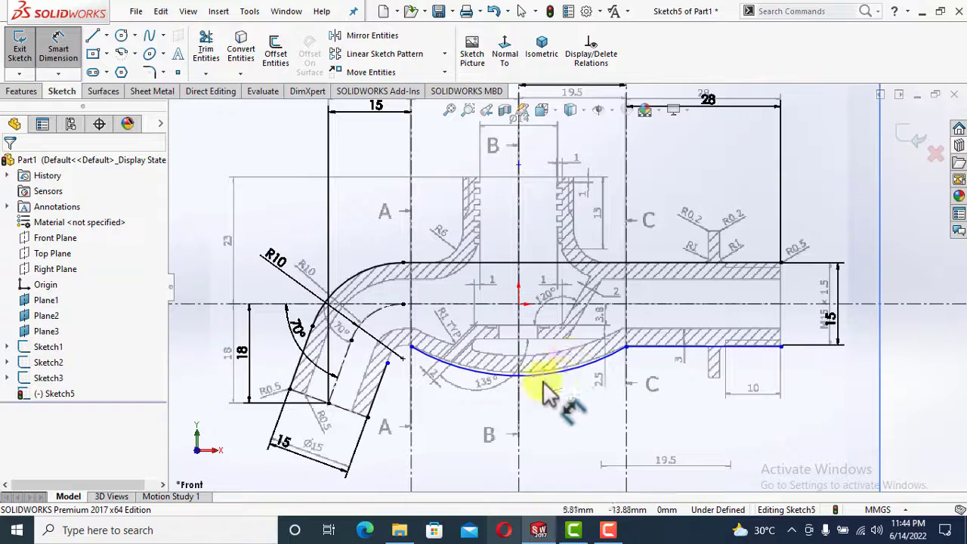
pyautogui.click(555, 305)
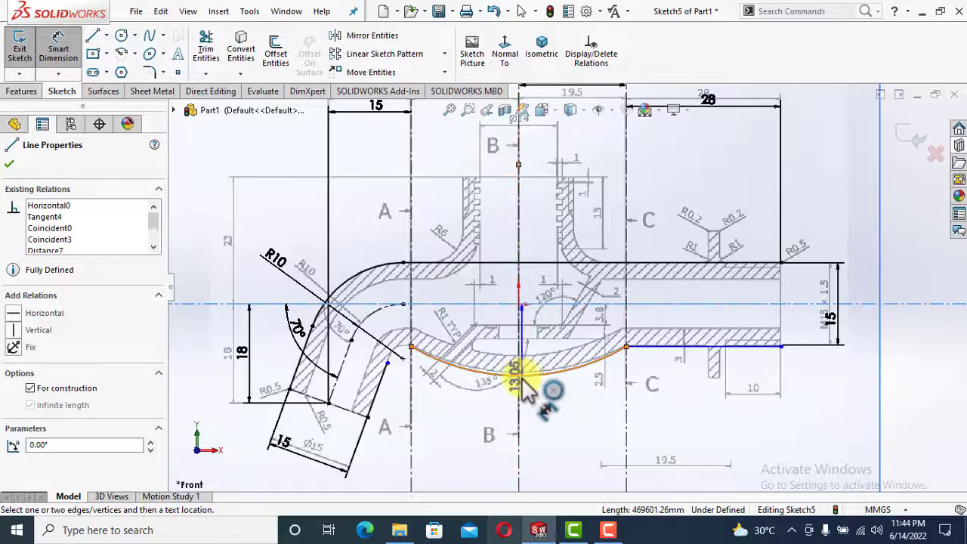
pyautogui.click(524, 376)
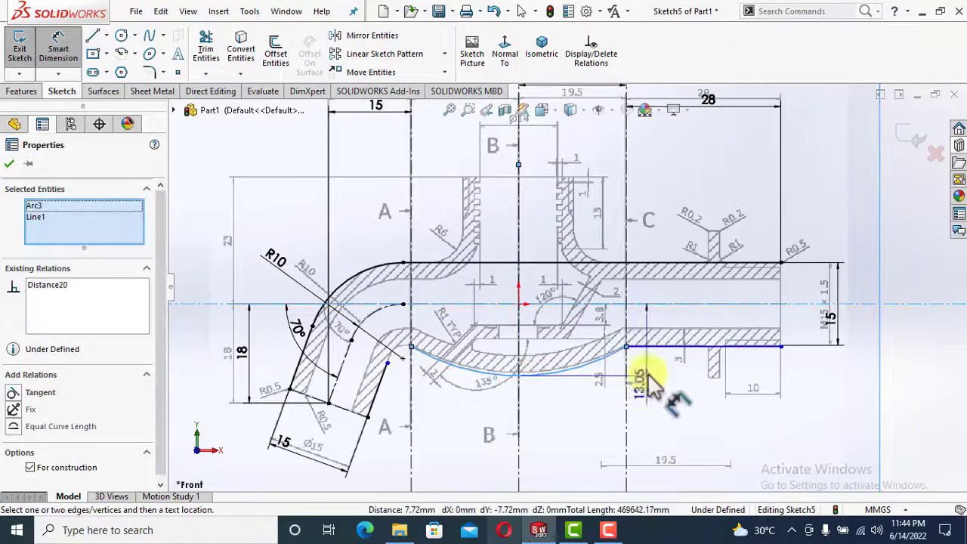
pyautogui.click(684, 399)
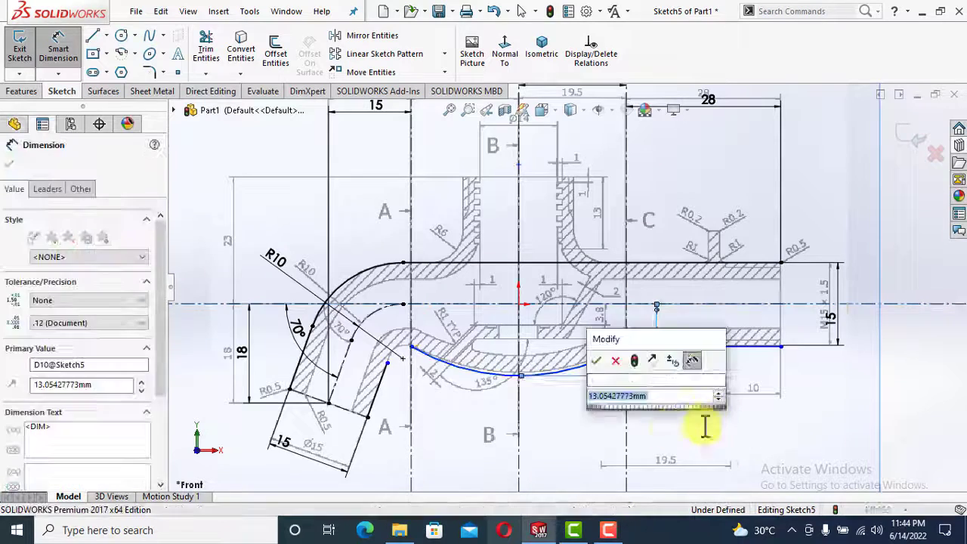
pyautogui.moveTo(641, 339); pyautogui.dragTo(832, 354)
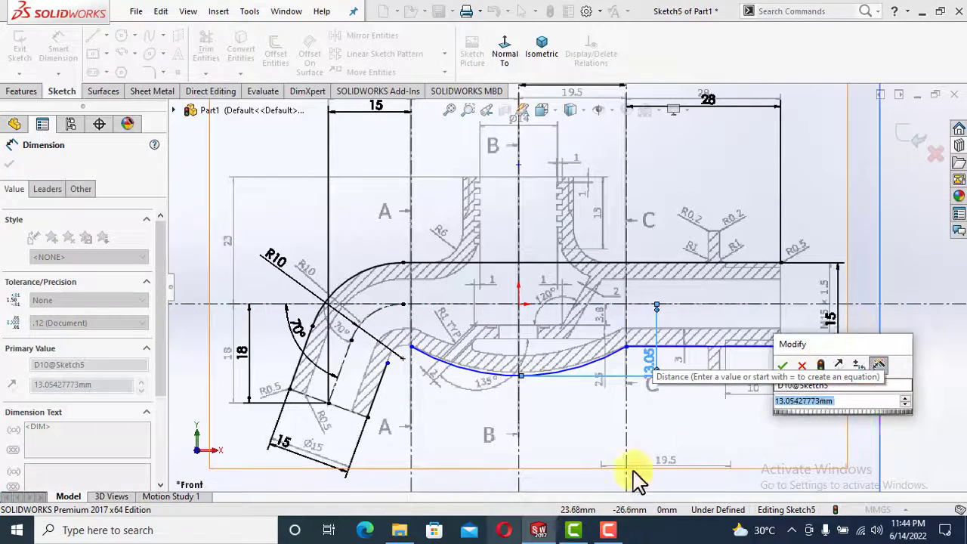
pyautogui.click(217, 451)
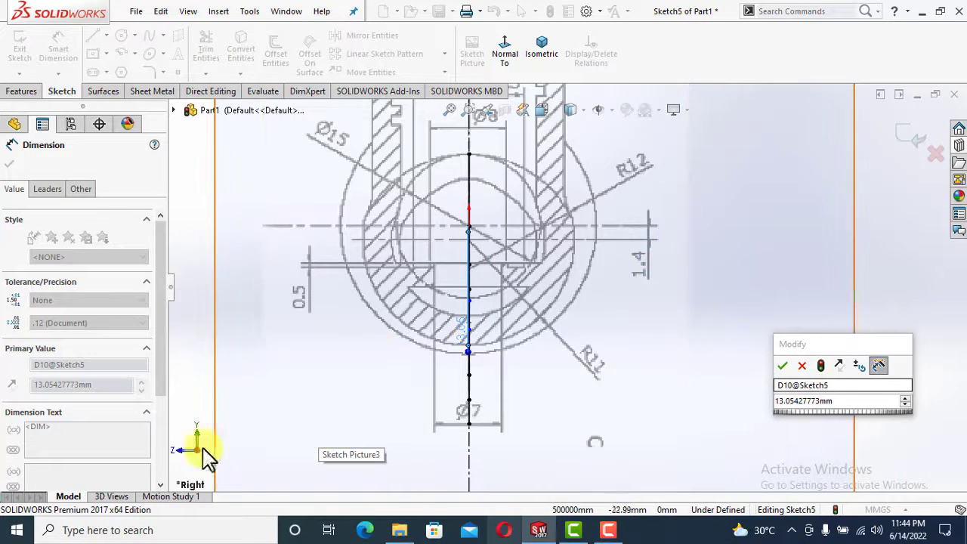
pyautogui.click(504, 53)
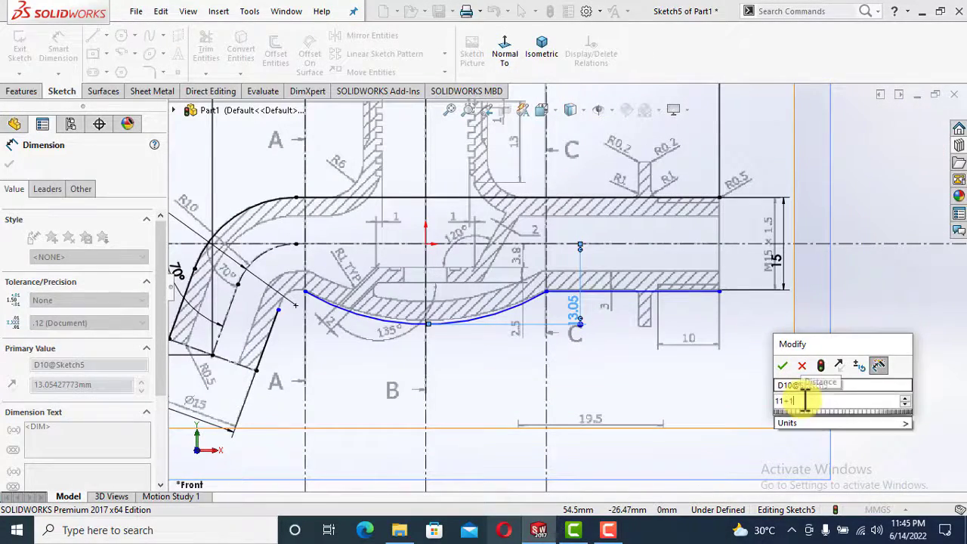
pyautogui.press('Return')
pyautogui.scroll(-1, 390, 370)
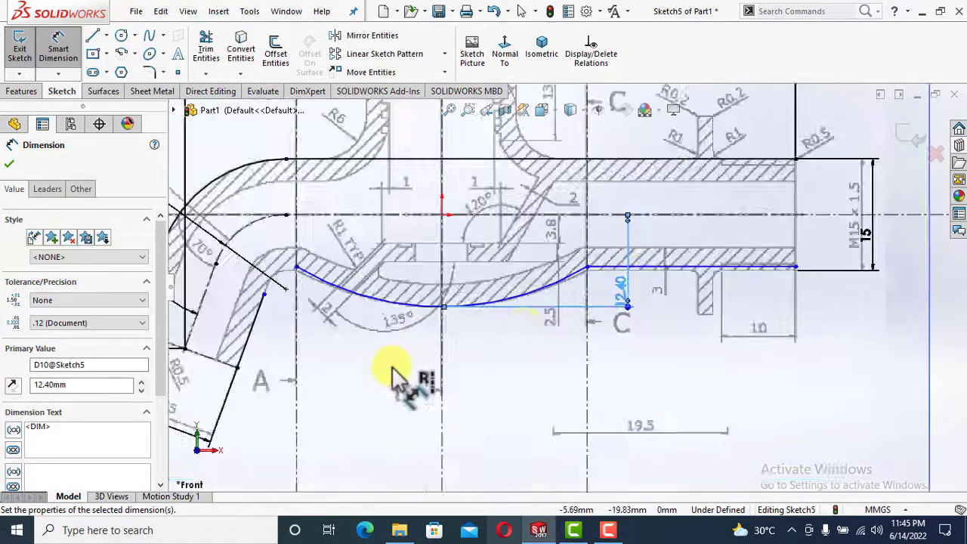
pyautogui.scroll(2, 529, 351)
pyautogui.press('Escape')
# Make the straight pipe's lower outer line and the upper outer line symmetric about the horizontal centreline
pyautogui.click(716, 274)
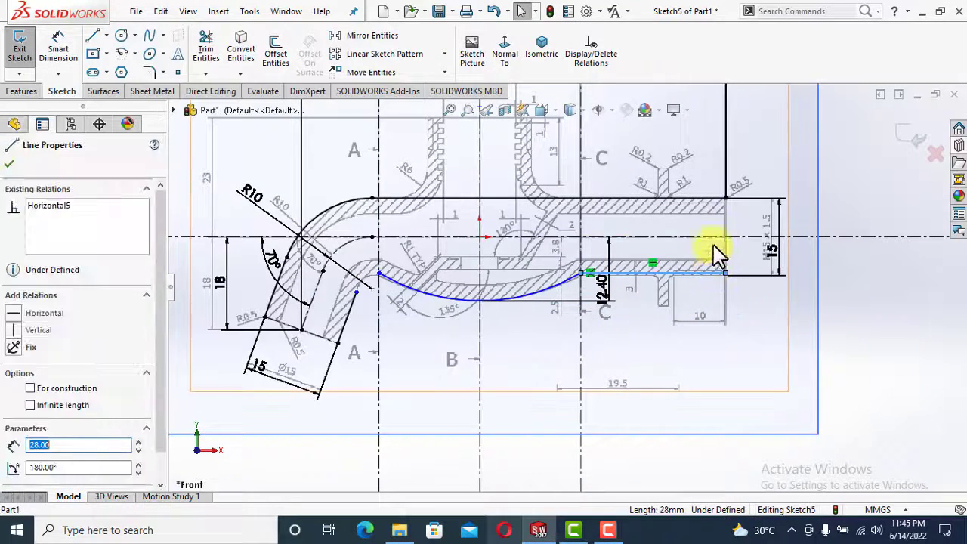
pyautogui.keyDown('ctrl'); pyautogui.click(713, 198); pyautogui.keyUp('ctrl')
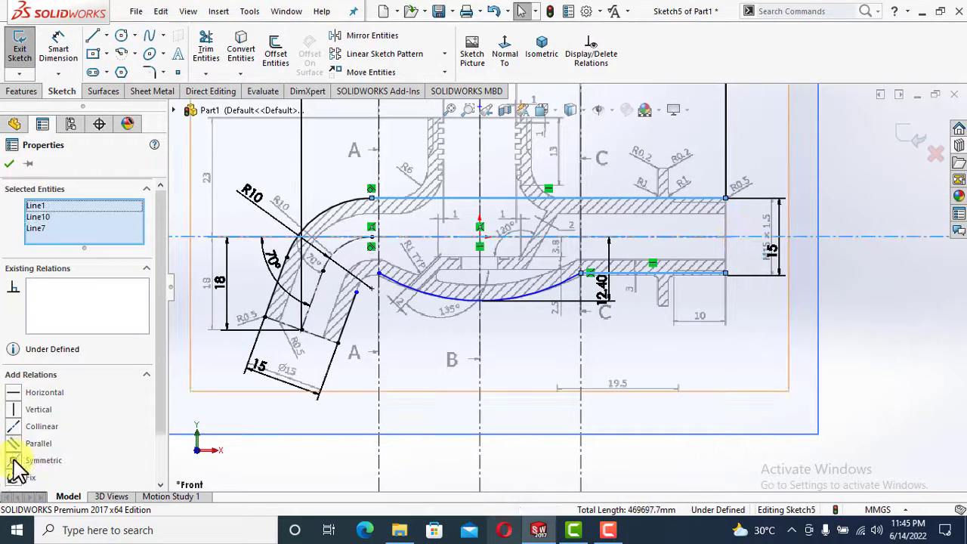
pyautogui.click(13, 460)
pyautogui.click(10, 164)
pyautogui.scroll(-1, 324, 233)
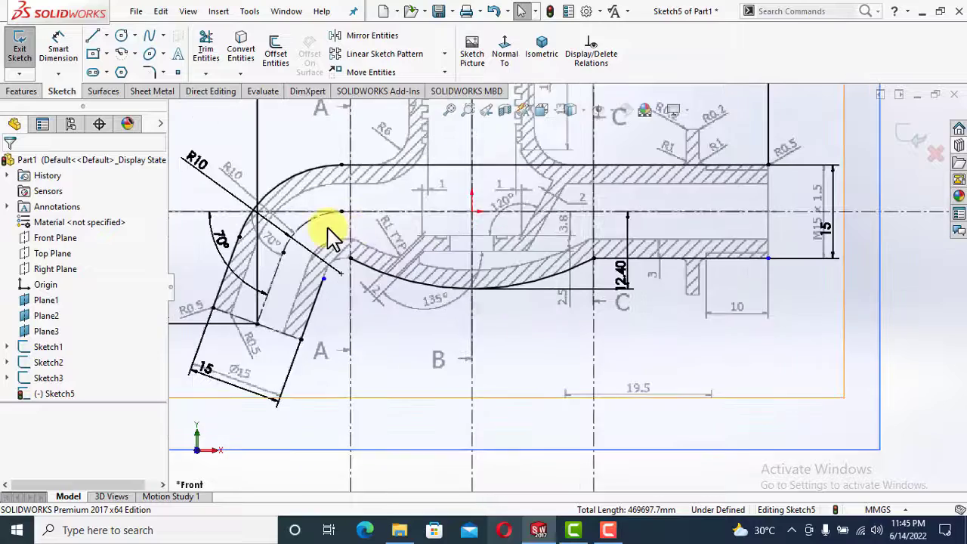
# Sketch a short horizontal line outward from the belly arc's end at centreline A, and extend the outlet's inner-bend line upward toward it
pyautogui.scroll(-5, 465, 362)
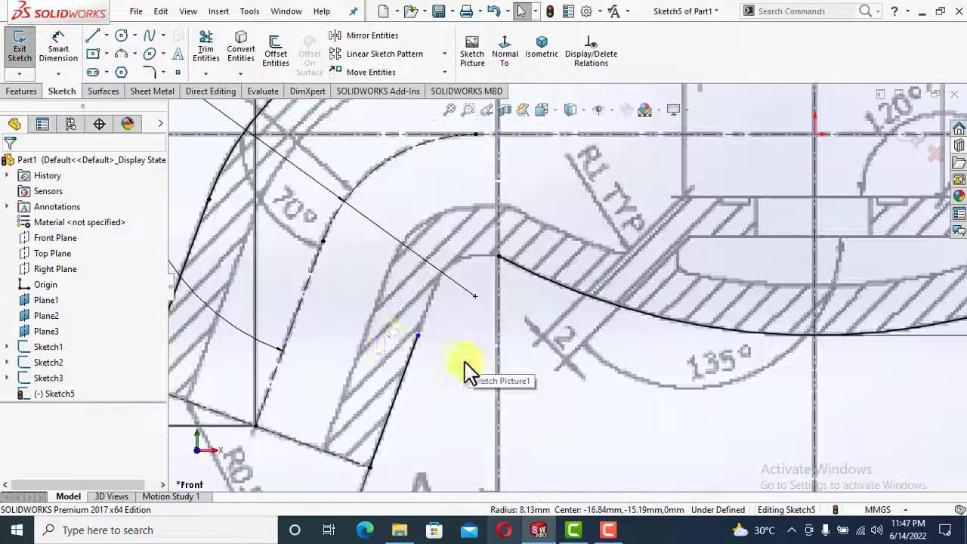
pyautogui.click(92, 35)
pyautogui.click(499, 258)
pyautogui.click(475, 257)
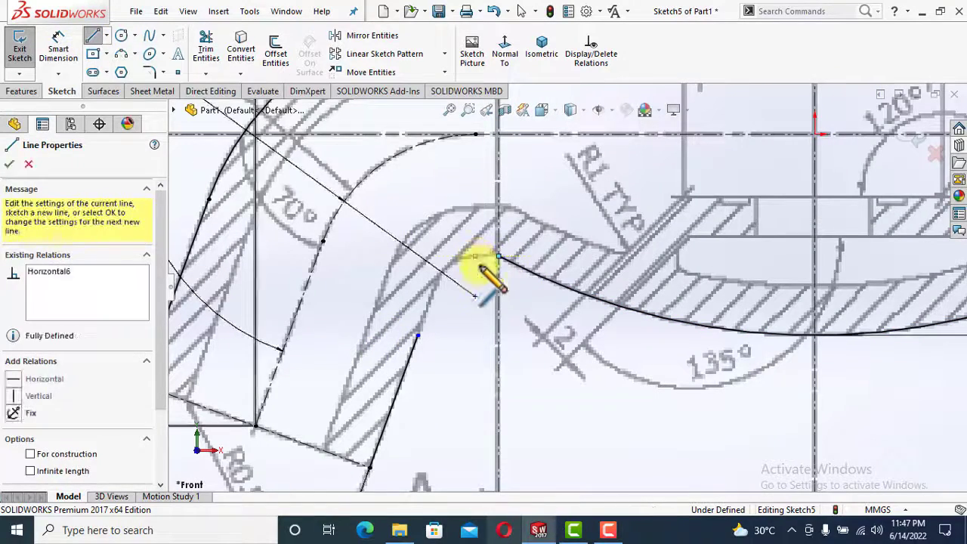
pyautogui.press('Escape')
pyautogui.moveTo(420, 337); pyautogui.dragTo(436, 284)
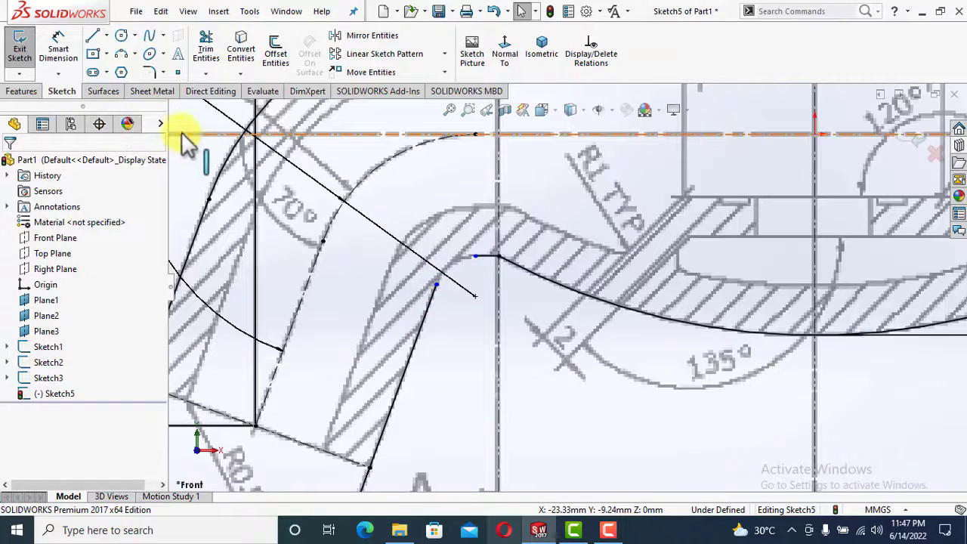
# Join the slanted inner-bend line and the short horizontal line with a three-point arc, tangent to both lines
pyautogui.click(121, 54)
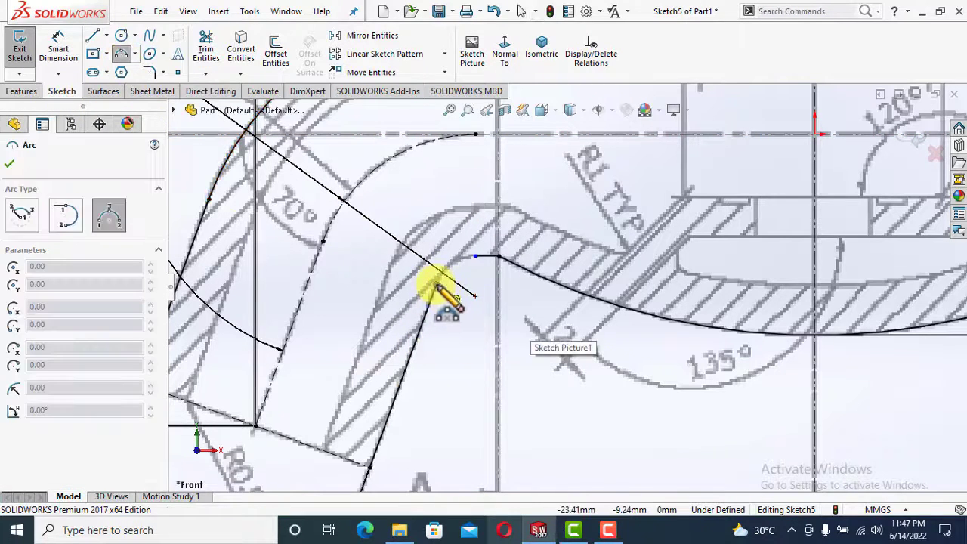
pyautogui.click(457, 264)
pyautogui.press('Escape')
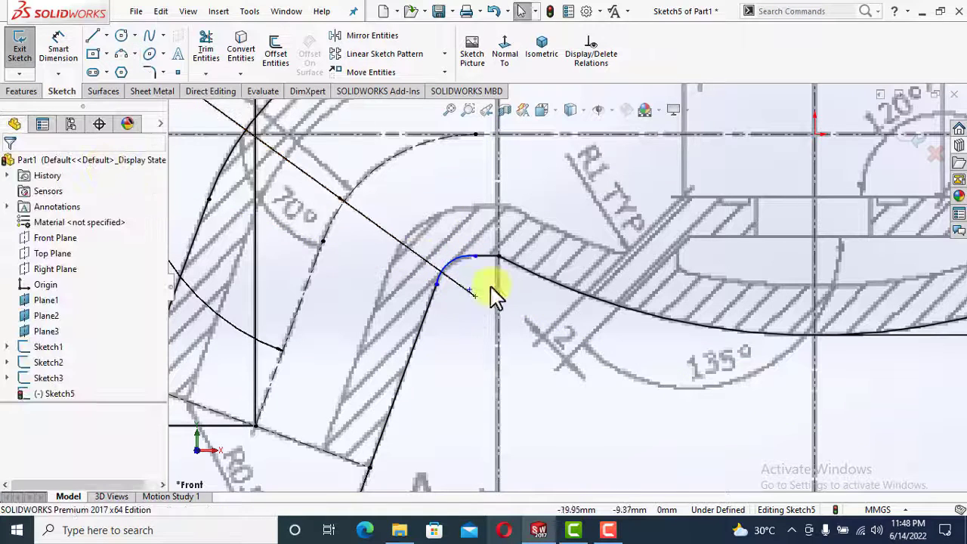
pyautogui.click(458, 266)
pyautogui.keyDown('ctrl'); pyautogui.click(429, 321); pyautogui.keyUp('ctrl')
pyautogui.click(471, 261)
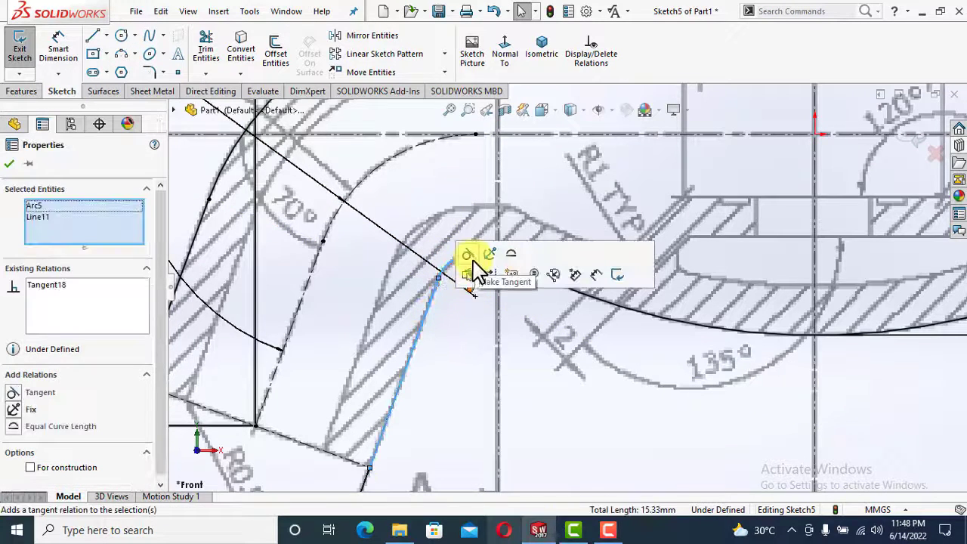
pyautogui.click(488, 327)
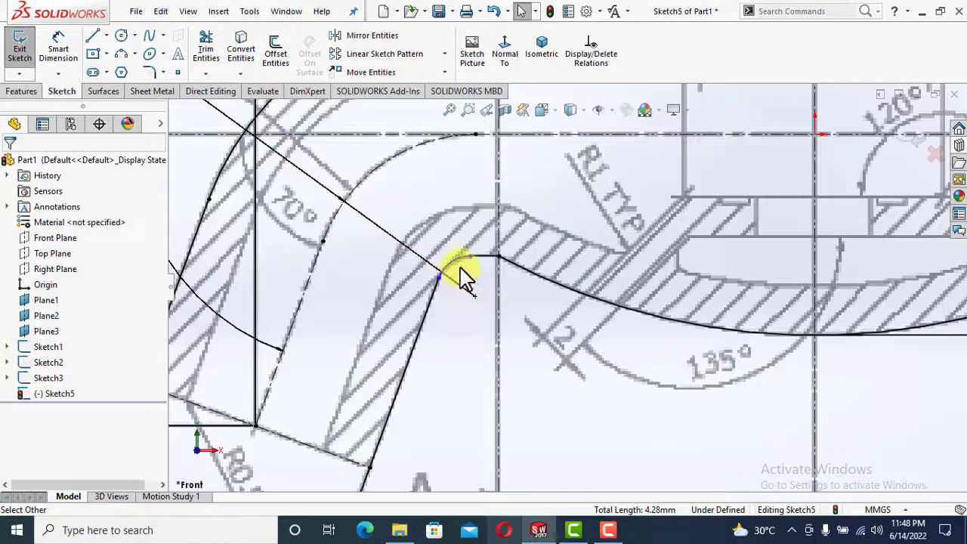
# Make the small inner-bend arc concentric with the bend's centreline arc
pyautogui.keyDown('ctrl'); pyautogui.click(390, 164); pyautogui.keyUp('ctrl')
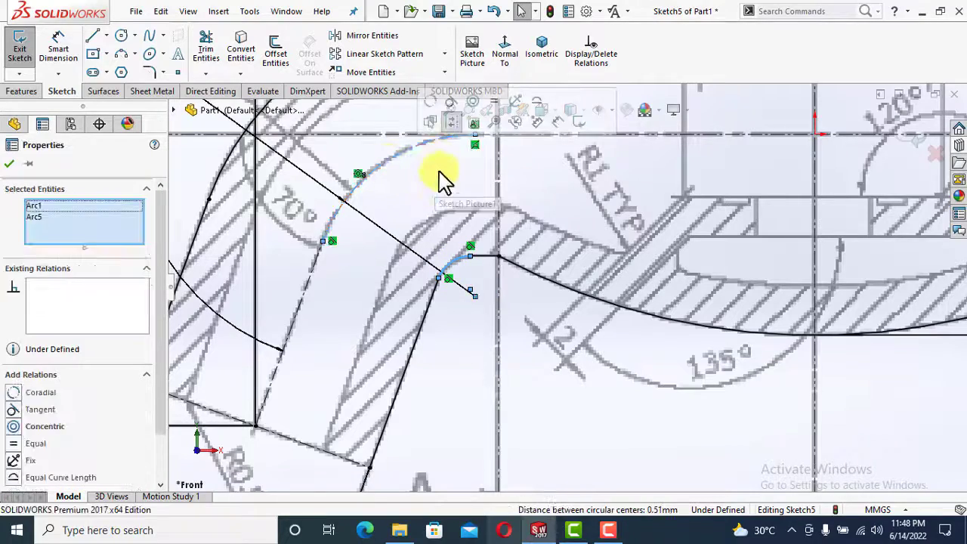
pyautogui.click(471, 103)
pyautogui.scroll(-2, 463, 257)
pyautogui.click(460, 372)
pyautogui.scroll(4, 486, 310)
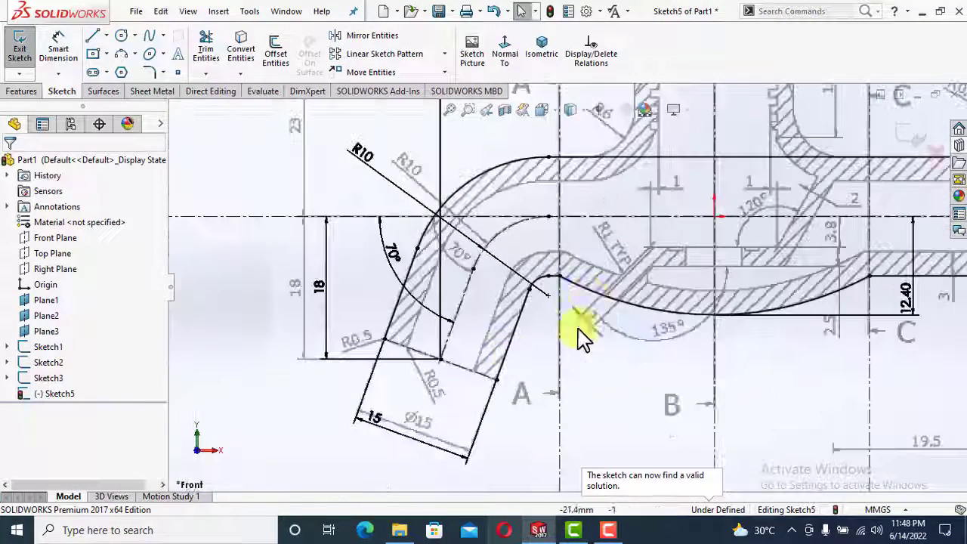
# Sketch a circle of 7.5 mm radius in the 3D sketch, centred on the slanted centreline's lower end and through the outer outlet corner
pyautogui.scroll(-2, 574, 333)
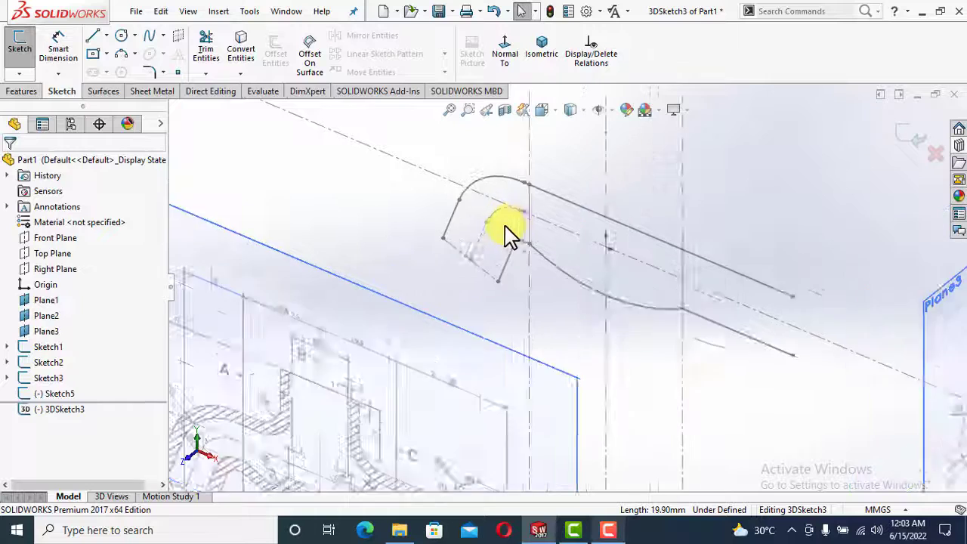
pyautogui.scroll(-4, 505, 227)
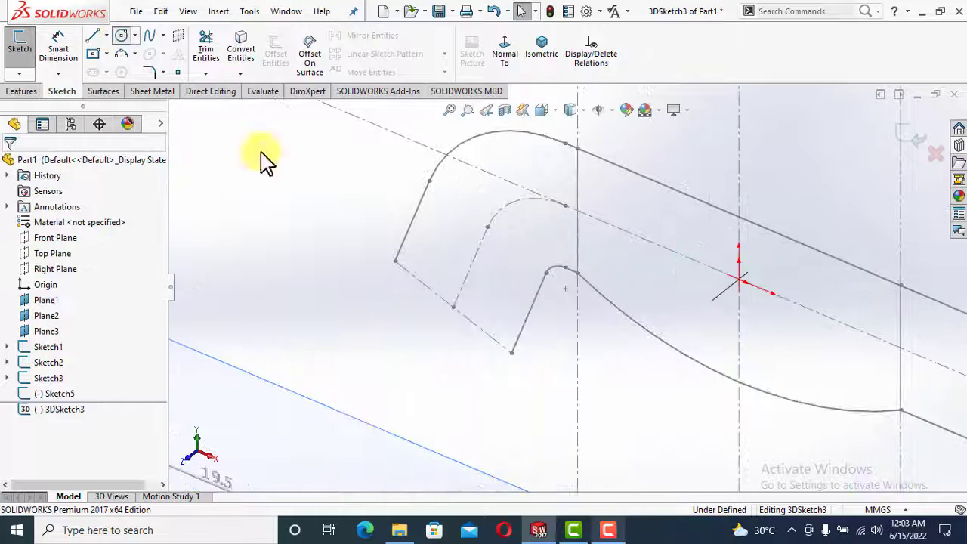
pyautogui.click(452, 306)
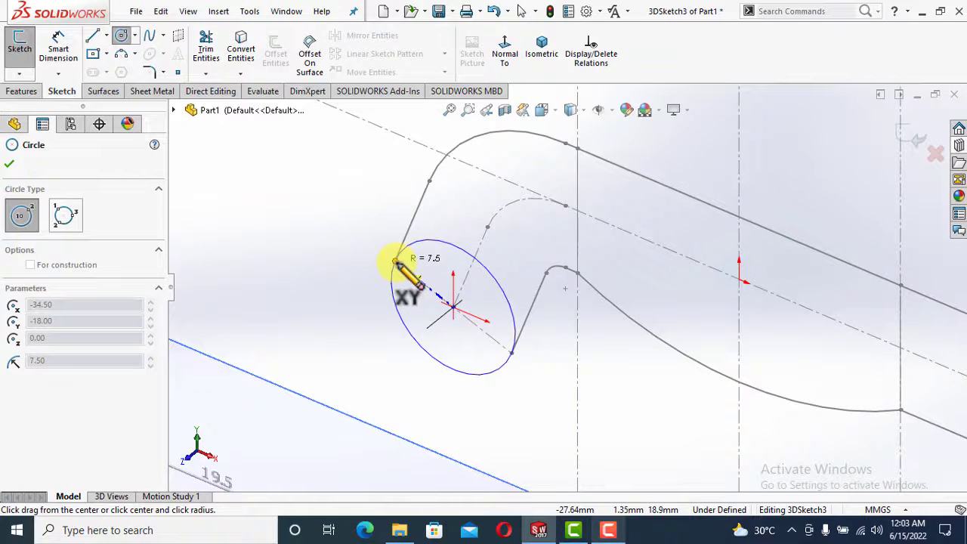
pyautogui.click(395, 263)
pyautogui.press('Escape')
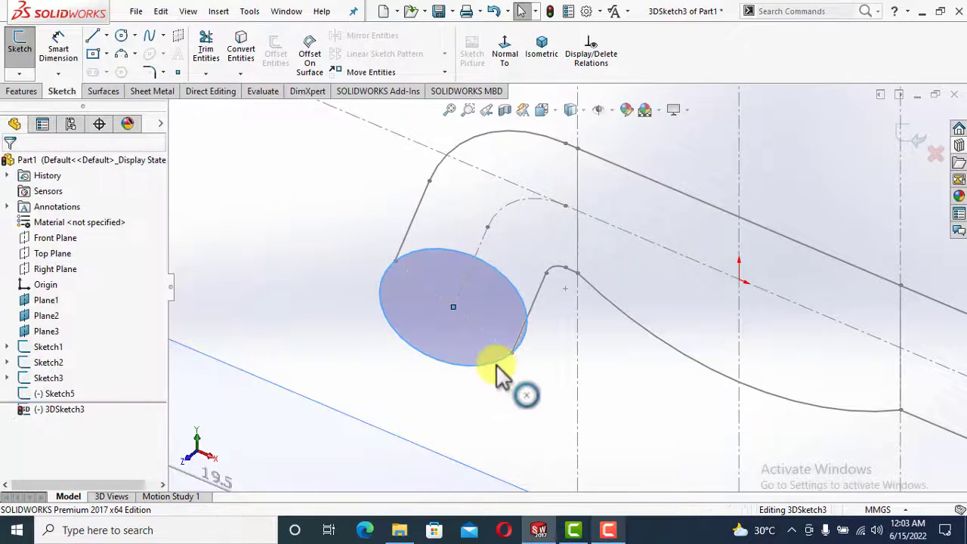
# Make the outlet circle coincident with the endpoint of the slanted inner-bend line
pyautogui.click(516, 358)
pyautogui.keyDown('ctrl'); pyautogui.click(516, 357); pyautogui.keyUp('ctrl')
pyautogui.click(579, 292)
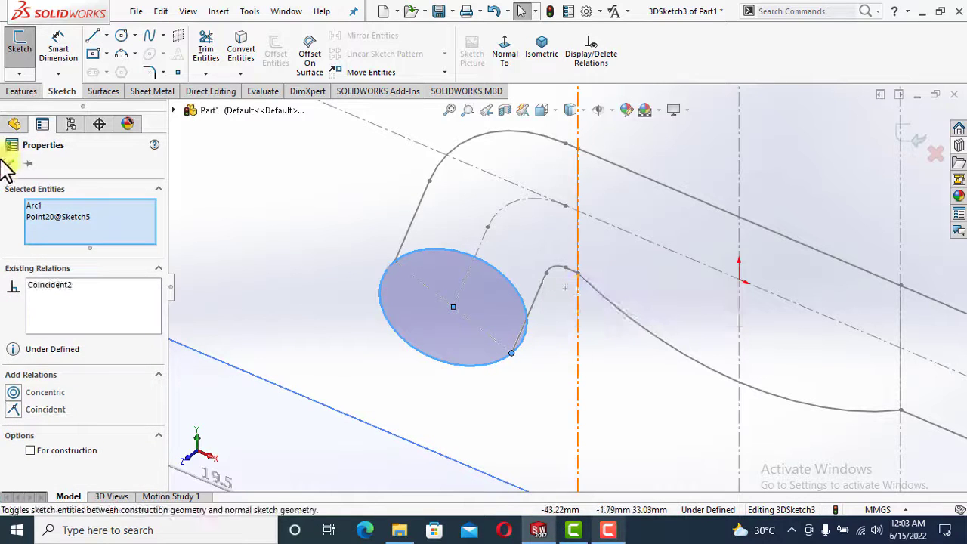
pyautogui.click(9, 164)
pyautogui.click(162, 35)
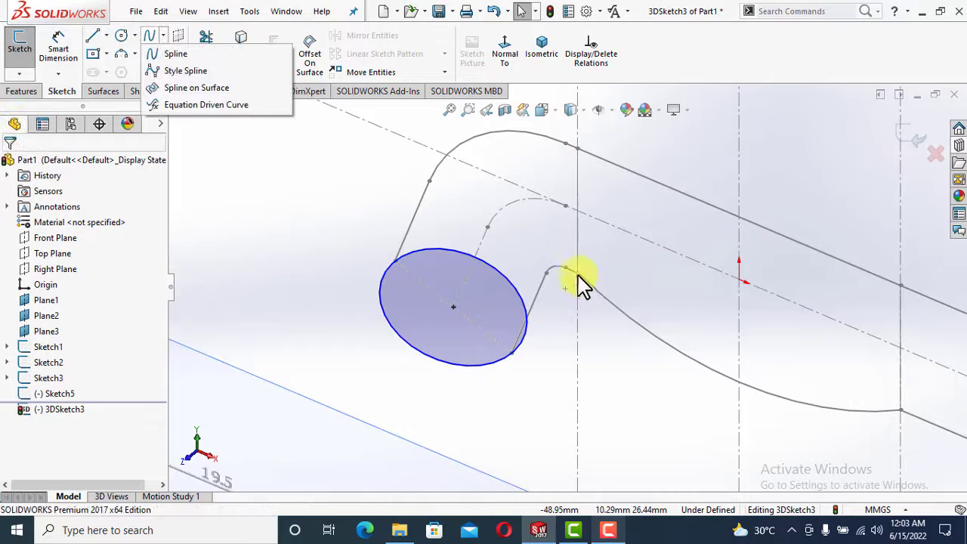
pyautogui.click(121, 36)
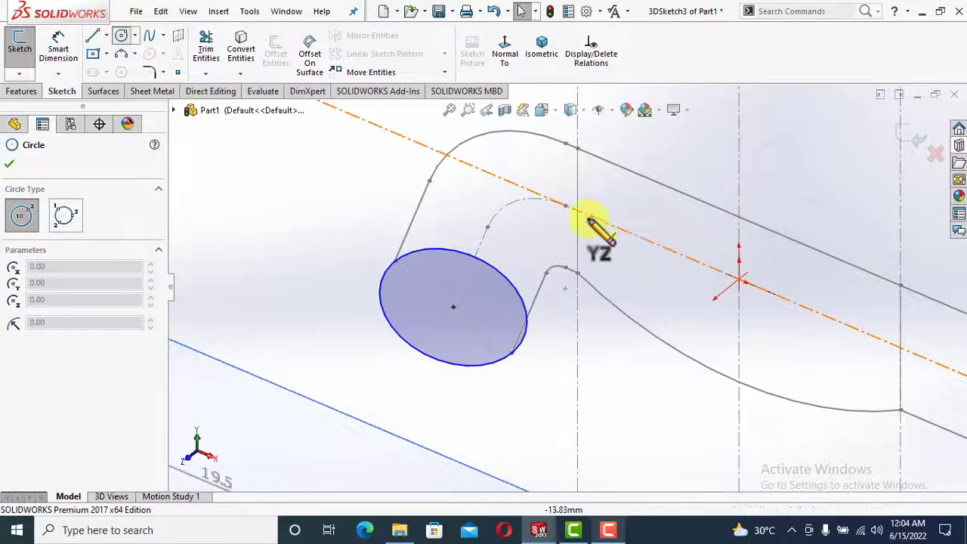
pyautogui.click(579, 210)
pyautogui.click(578, 147)
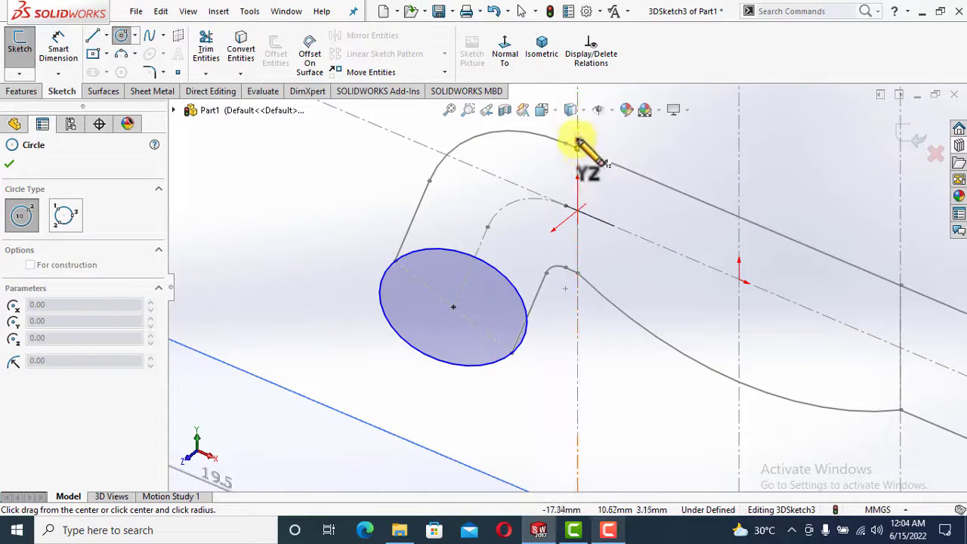
pyautogui.press('Escape')
# Sketch a circle centred on the long axis where the bend meets the straight body, through the upper profile corner and coincident with the lower profile endpoint
pyautogui.click(120, 36)
pyautogui.click(578, 210)
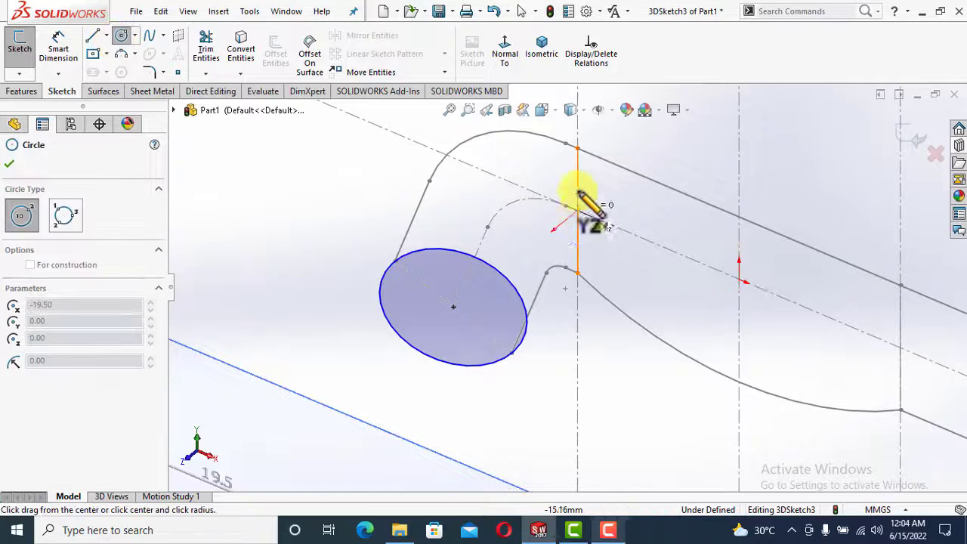
pyautogui.click(578, 147)
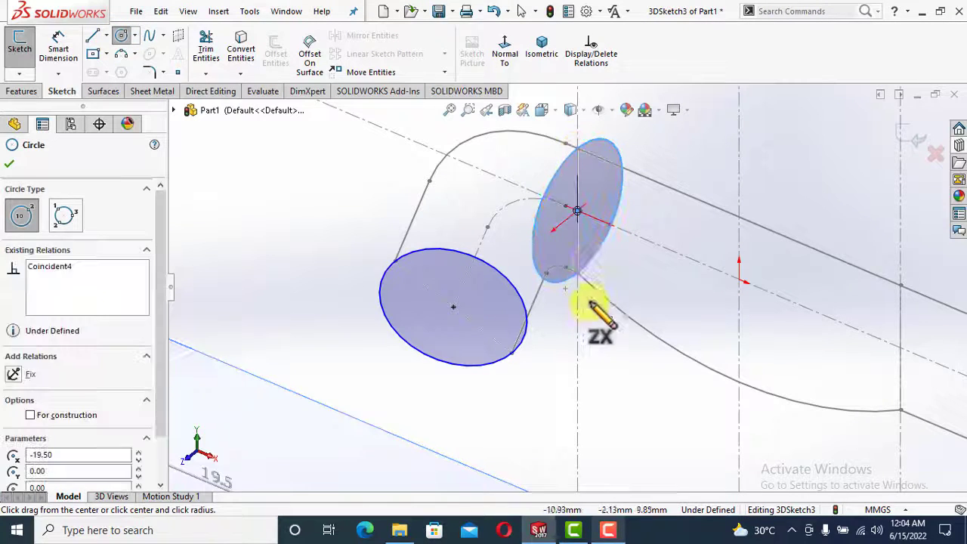
pyautogui.press('Escape')
pyautogui.click(592, 258)
pyautogui.keyDown('ctrl'); pyautogui.click(577, 273); pyautogui.keyUp('ctrl')
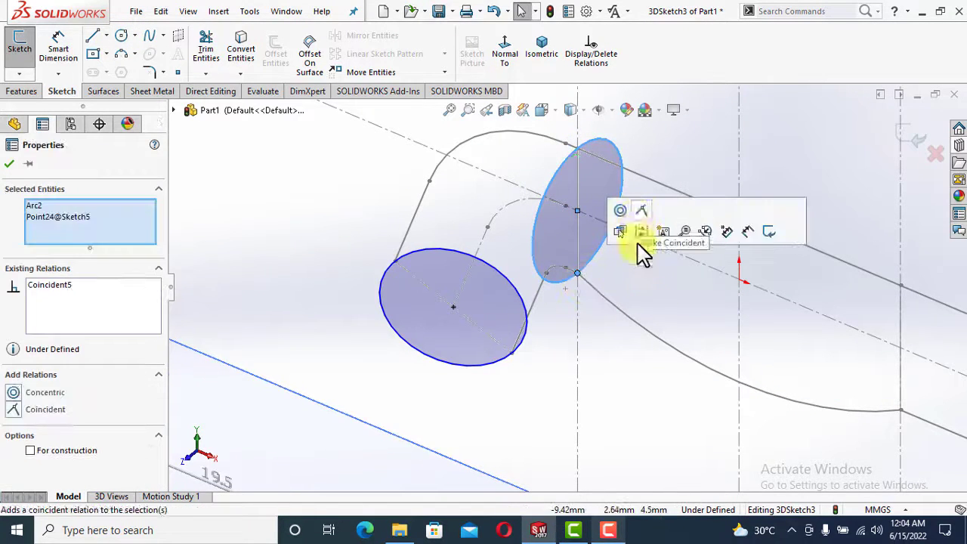
pyautogui.click(8, 164)
# Sketch a 7.5 mm radius circle centred on the axis 19.5 mm from the origin, and make it coincident with the lower profile point there
pyautogui.scroll(5, 820, 368)
pyautogui.scroll(-3, 823, 367)
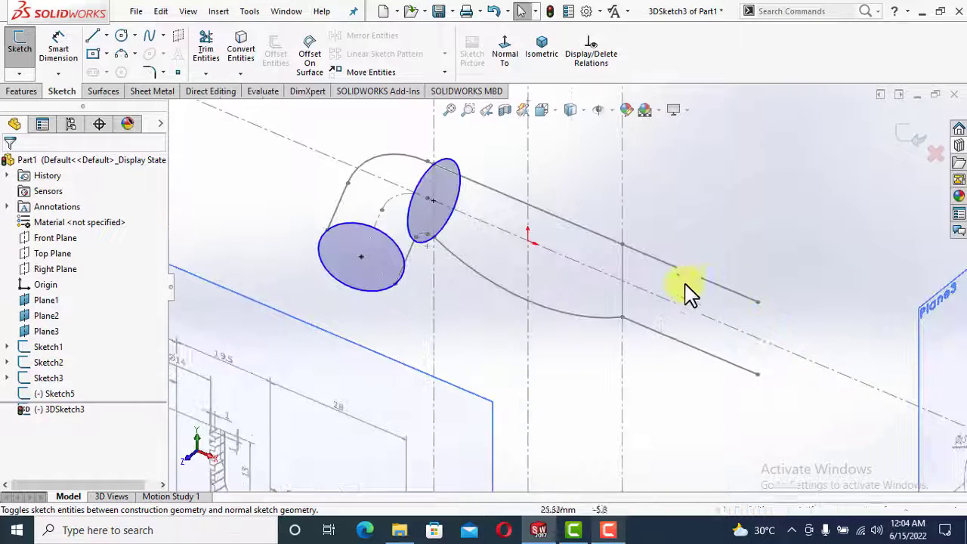
pyautogui.scroll(-2, 690, 294)
pyautogui.click(121, 36)
pyautogui.click(594, 281)
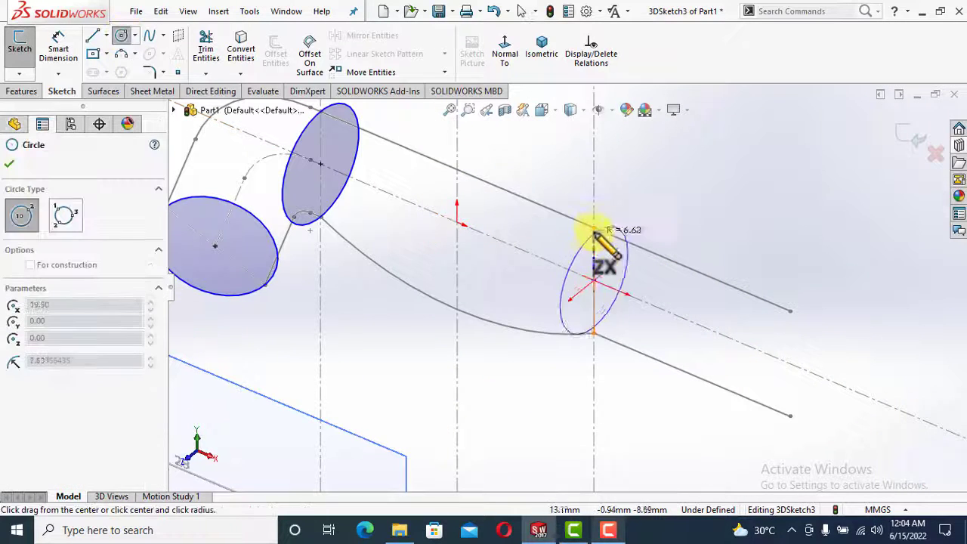
pyautogui.click(595, 234)
pyautogui.press('Escape')
pyautogui.click(595, 335)
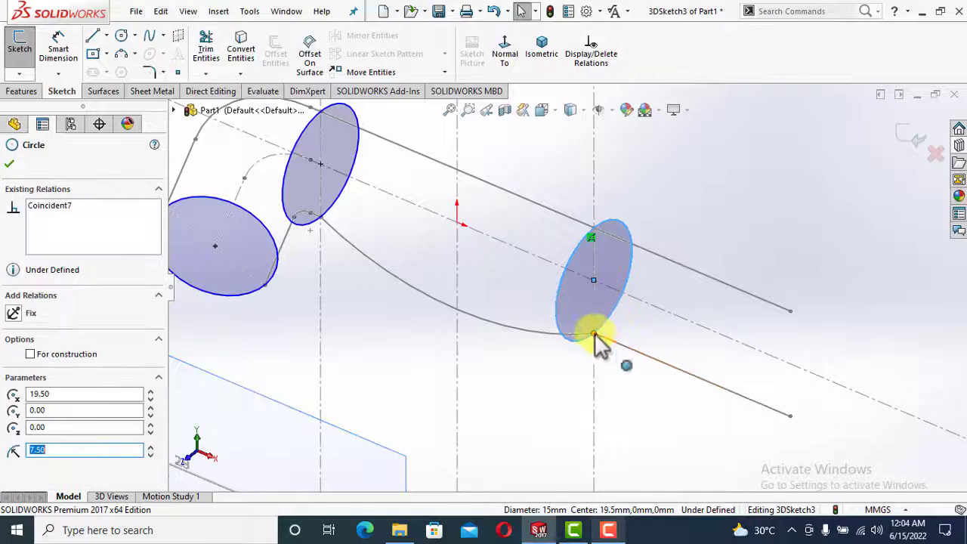
pyautogui.keyDown('ctrl'); pyautogui.click(594, 336); pyautogui.keyUp('ctrl')
pyautogui.click(655, 266)
pyautogui.click(9, 164)
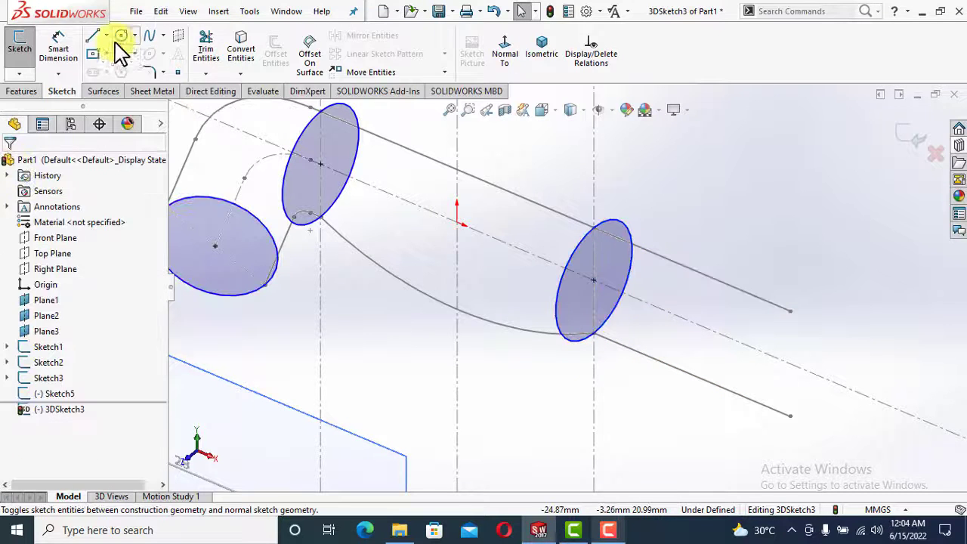
# Sketch a circle centred on the axis at the straight pipe's open end, reaching the upper profile endpoint, and make it coincident with the lower endpoint
pyautogui.click(120, 37)
pyautogui.click(785, 363)
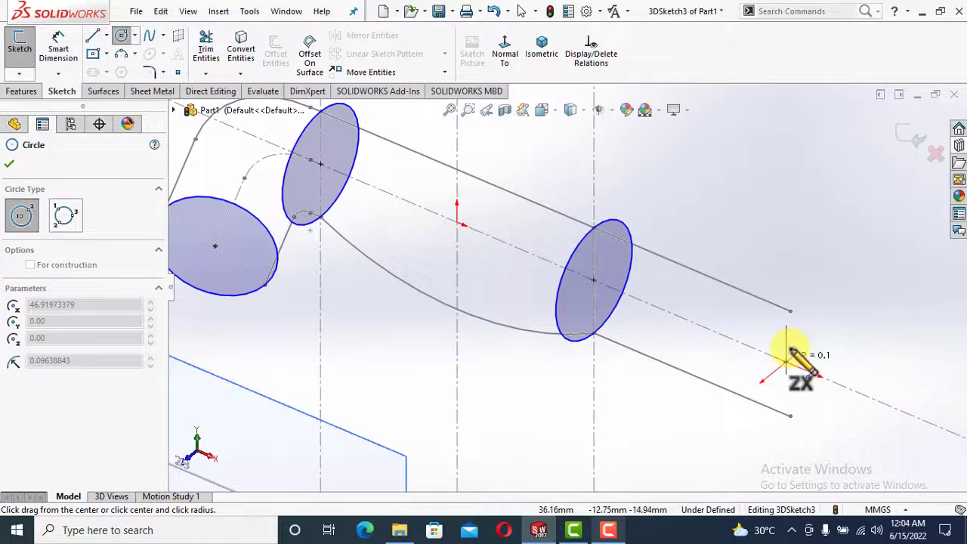
pyautogui.click(792, 311)
pyautogui.press('Escape')
pyautogui.click(800, 392)
pyautogui.keyDown('ctrl'); pyautogui.click(790, 415); pyautogui.keyUp('ctrl')
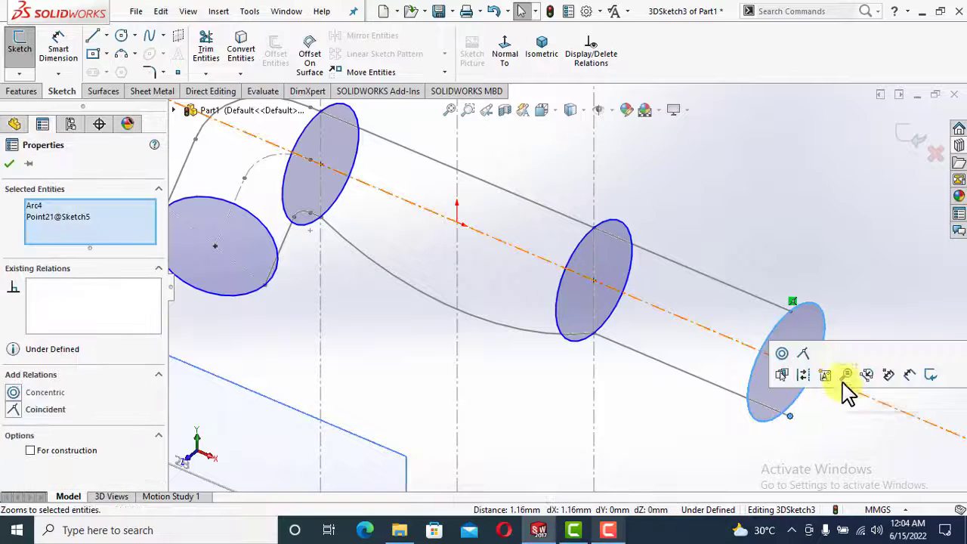
pyautogui.click(803, 354)
pyautogui.click(9, 164)
# Exit the 3D sketch and start a new sketch on the Right Plane, viewed normal to it
pyautogui.scroll(2, 552, 431)
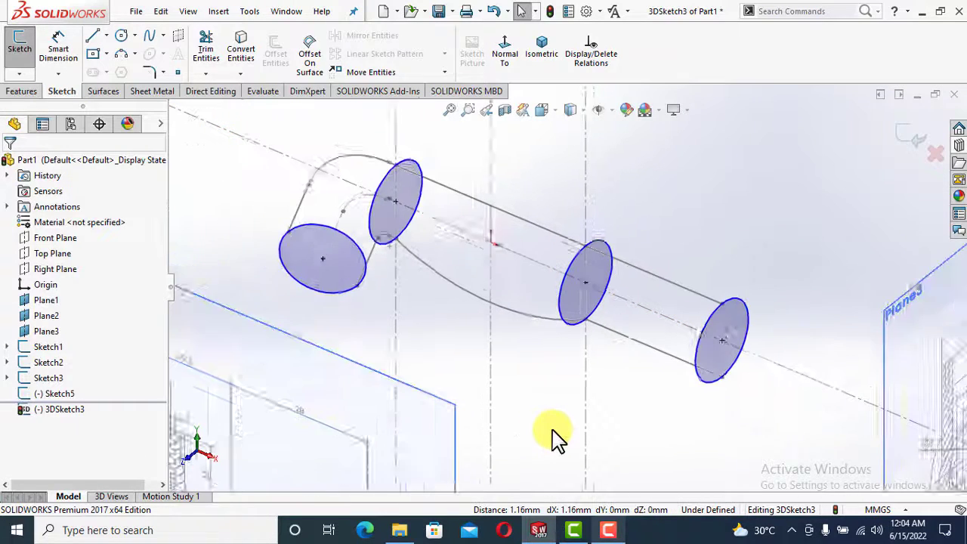
pyautogui.scroll(1, 553, 431)
pyautogui.click(915, 140)
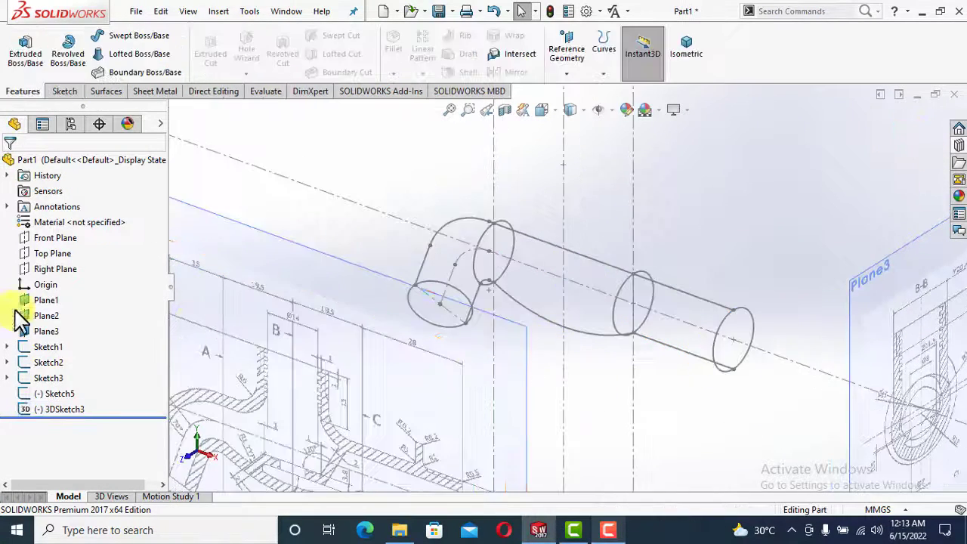
pyautogui.click(57, 270)
pyautogui.click(65, 253)
pyautogui.click(505, 51)
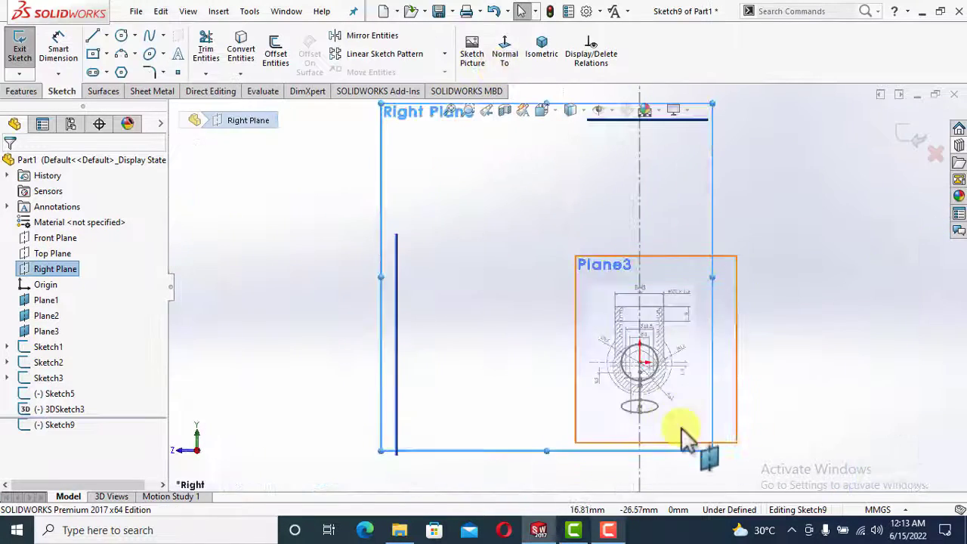
# Draw infinite horizontal and vertical construction lines through the origin over the B-B section drawing
pyautogui.scroll(10, 641, 352)
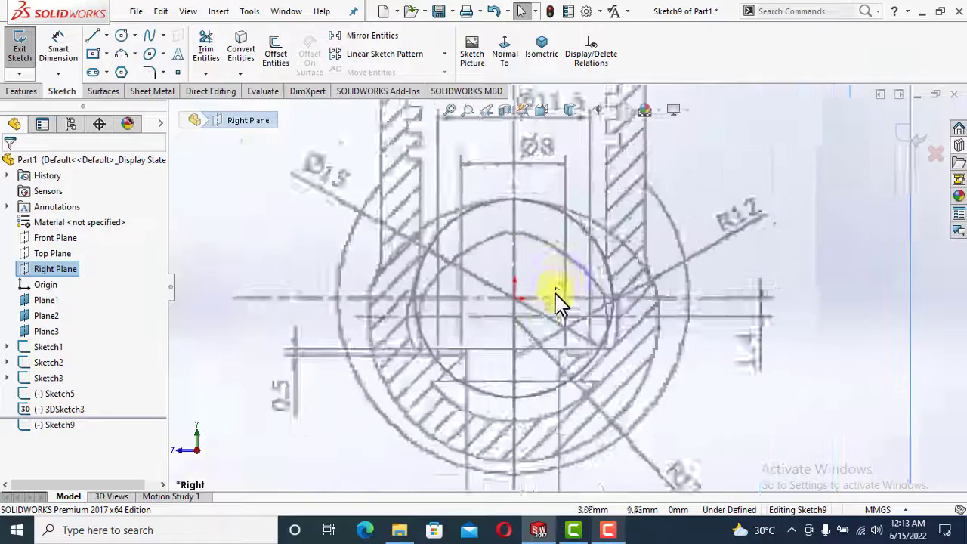
pyautogui.scroll(2, 556, 303)
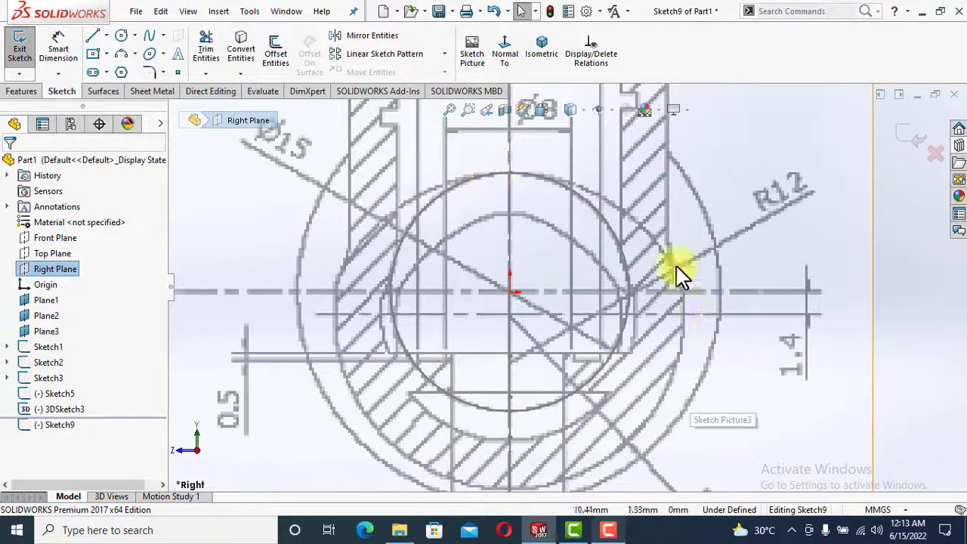
pyautogui.scroll(-3, 707, 318)
pyautogui.scroll(1, 696, 327)
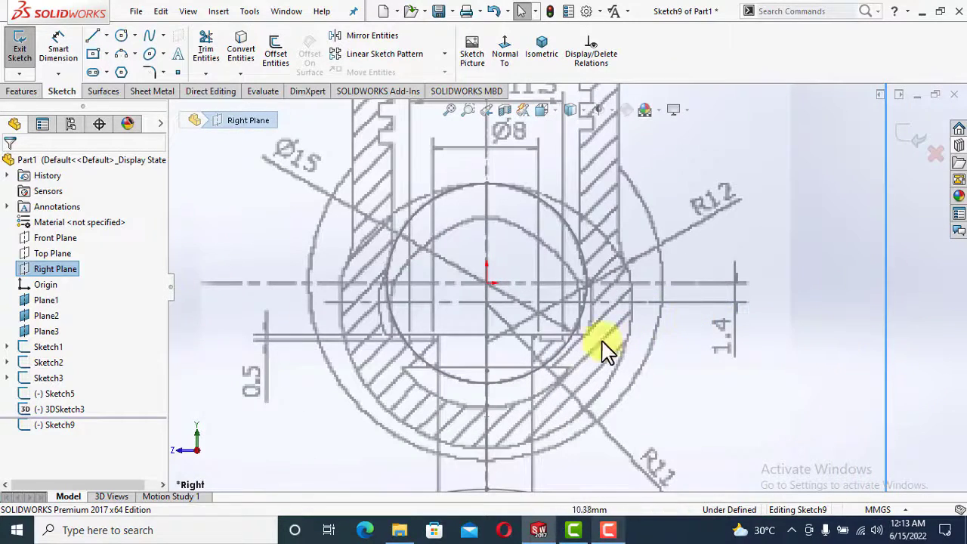
pyautogui.click(106, 36)
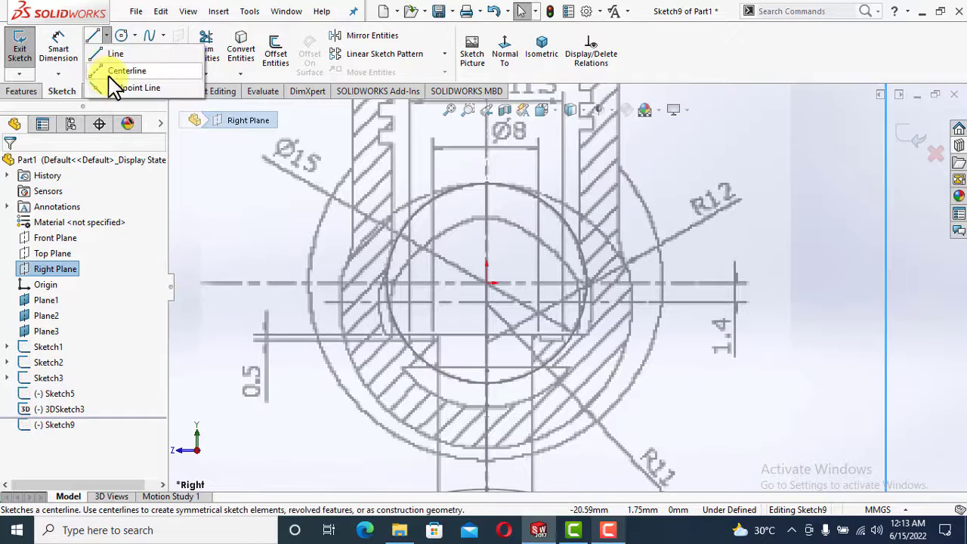
pyautogui.click(110, 75)
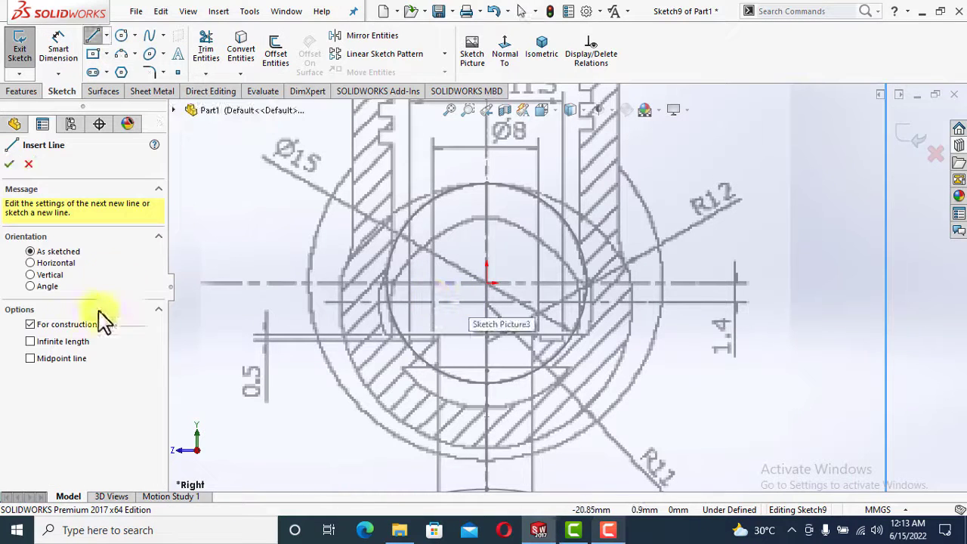
pyautogui.click(43, 271)
pyautogui.click(490, 284)
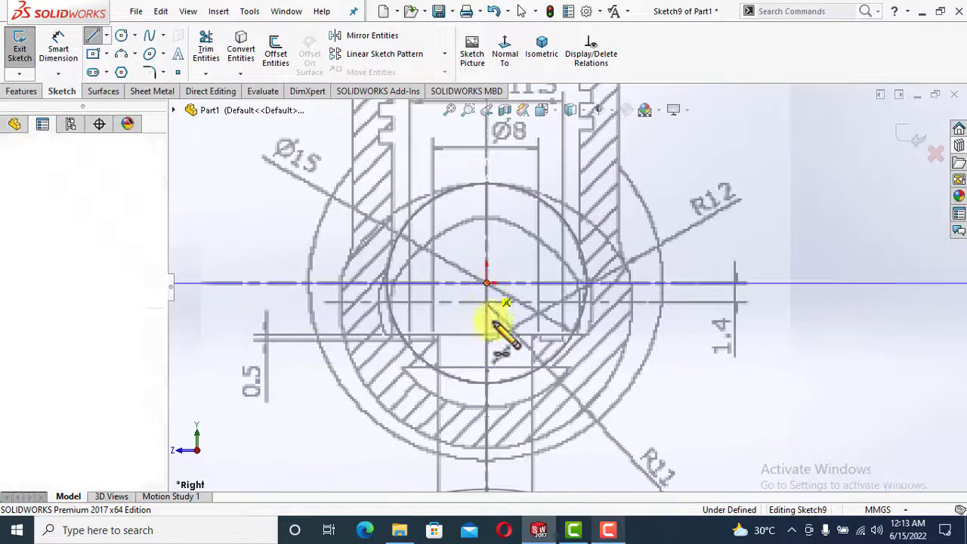
pyautogui.click(9, 164)
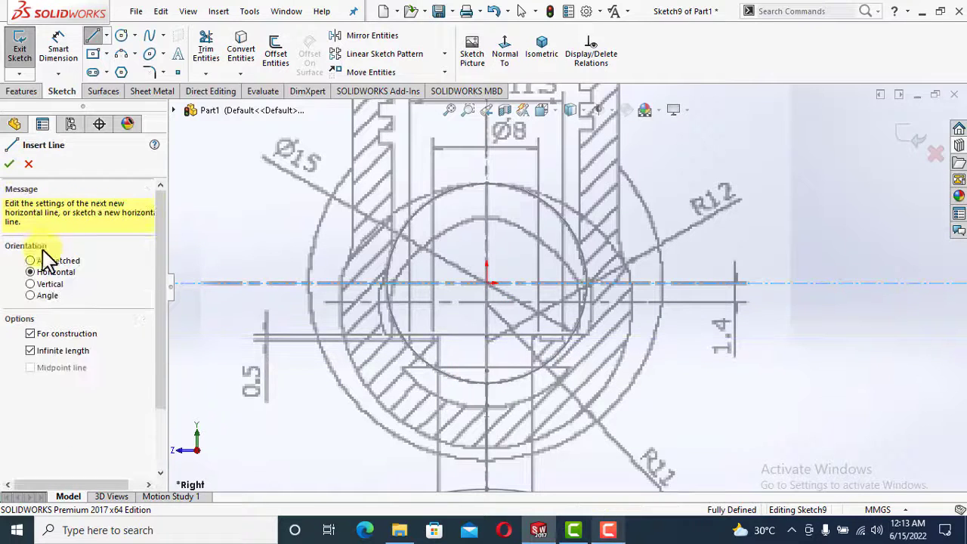
pyautogui.click(31, 284)
pyautogui.click(488, 285)
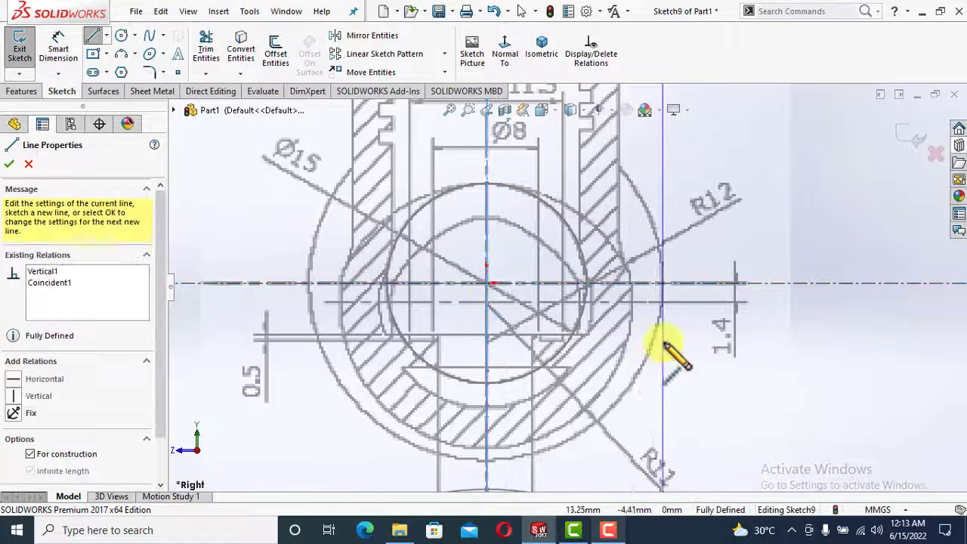
pyautogui.press('Escape')
# Trace a vertical line about 3.6 mm long on the section's outer wall, crossing the horizontal construction line
pyautogui.scroll(-4, 641, 355)
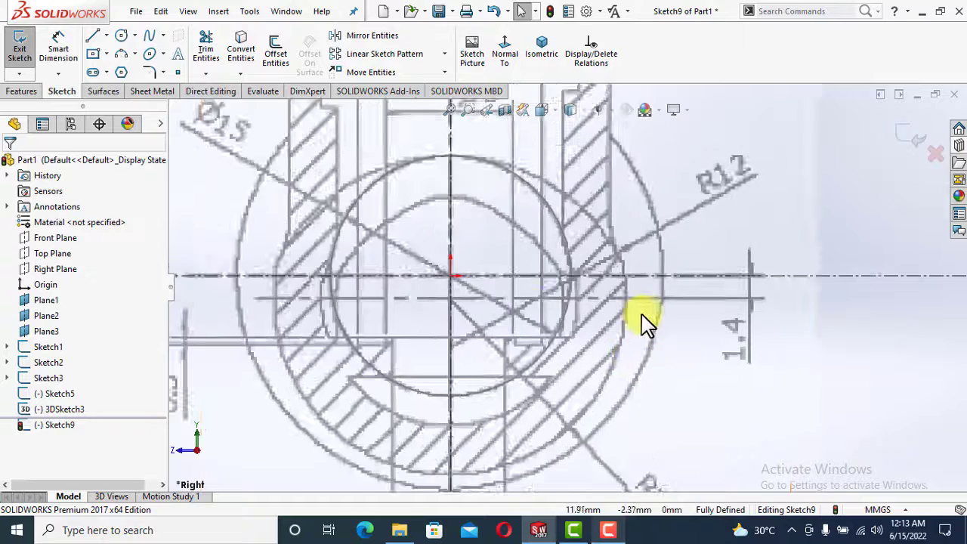
pyautogui.click(93, 36)
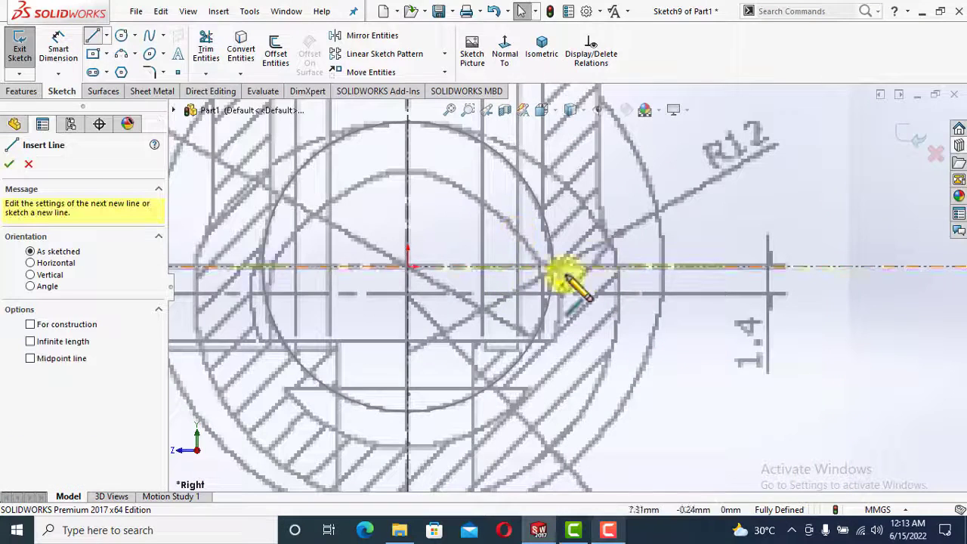
pyautogui.click(615, 251)
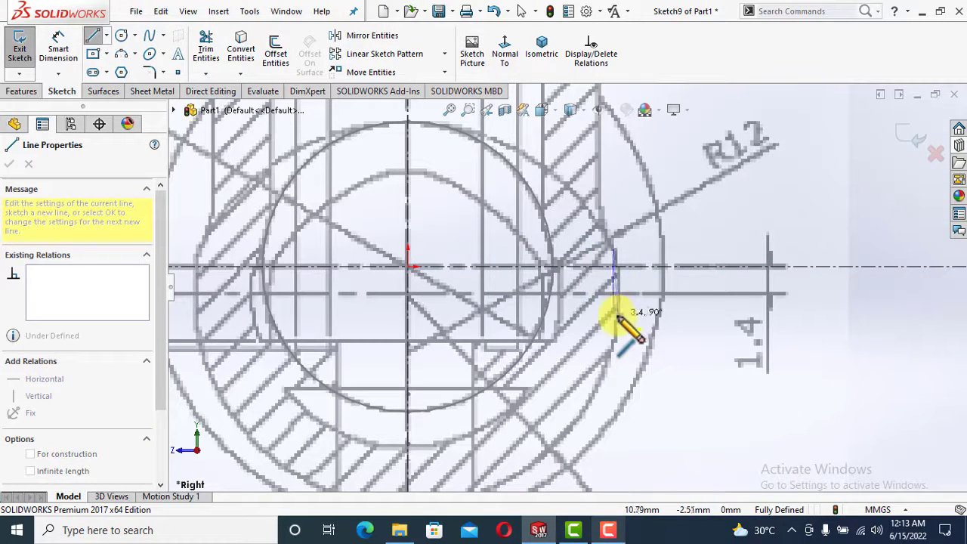
pyautogui.click(620, 318)
pyautogui.press('Escape')
pyautogui.click(621, 278)
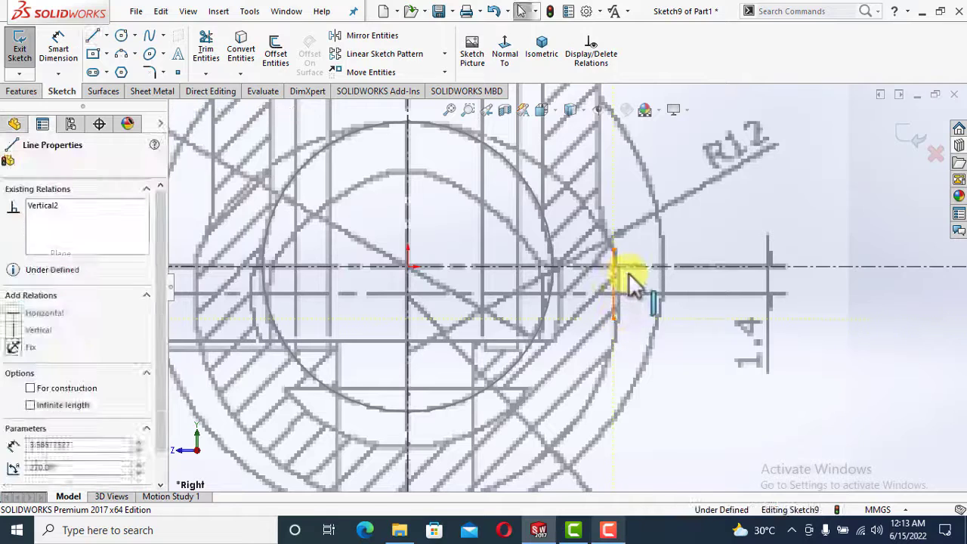
# Trace the R11 outer wall with a centerpoint arc centred on the vertical construction line, from the short line's lower end to the bottom of the section
pyautogui.scroll(2, 650, 320)
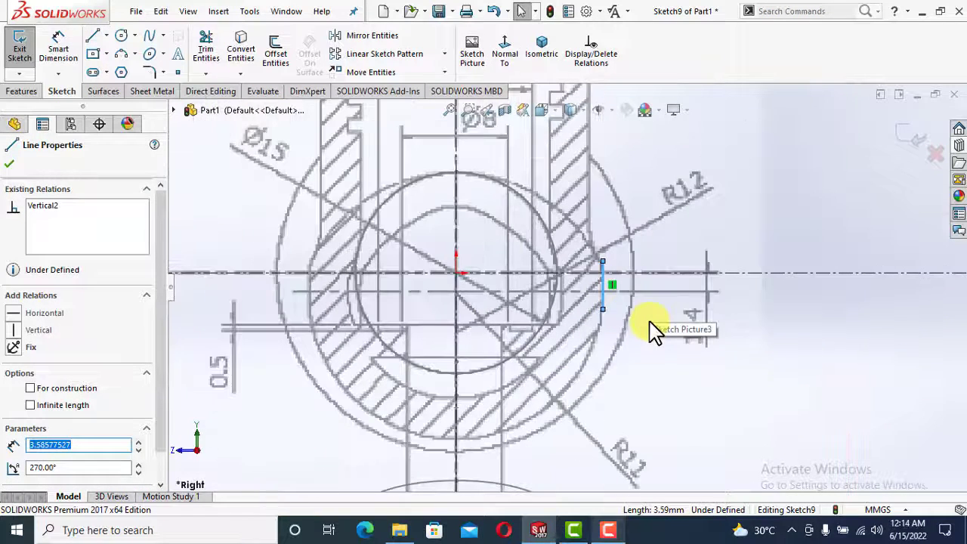
pyautogui.scroll(-1, 639, 325)
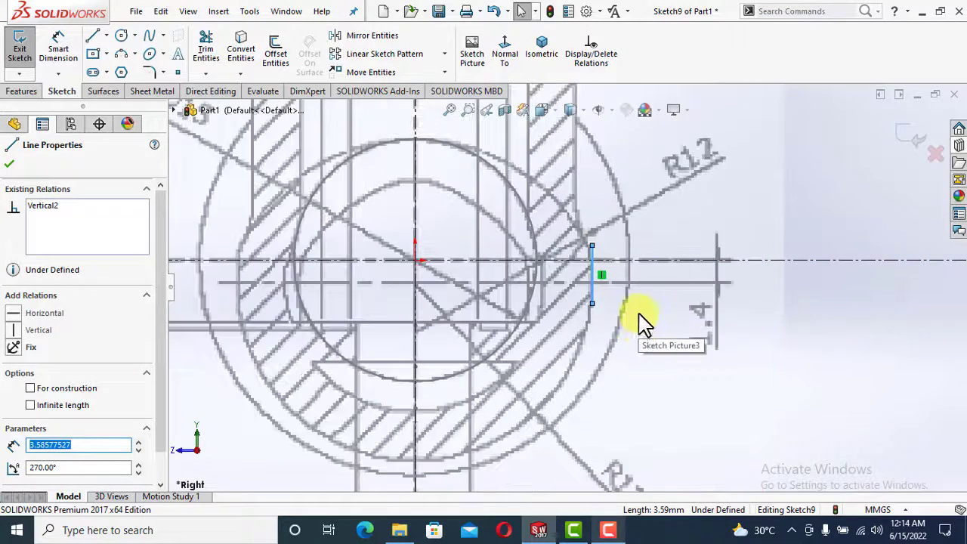
pyautogui.scroll(2, 630, 315)
pyautogui.scroll(-2, 658, 329)
pyautogui.click(121, 53)
pyautogui.press('Escape')
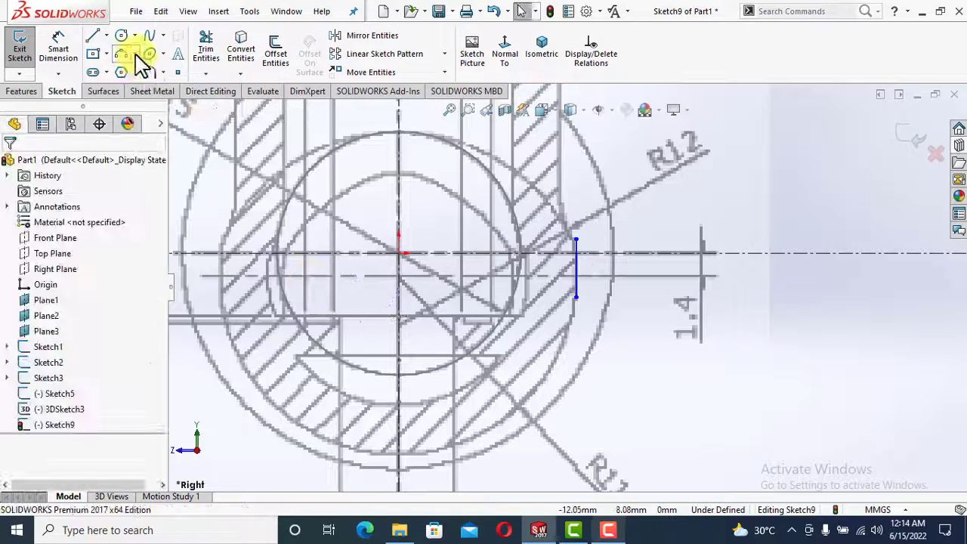
pyautogui.click(135, 54)
pyautogui.click(142, 72)
pyautogui.click(135, 55)
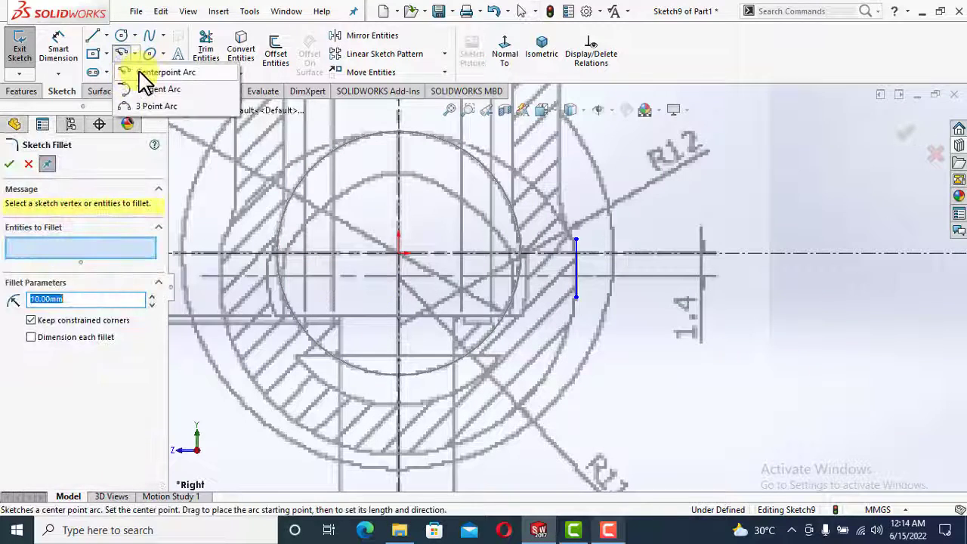
pyautogui.click(142, 72)
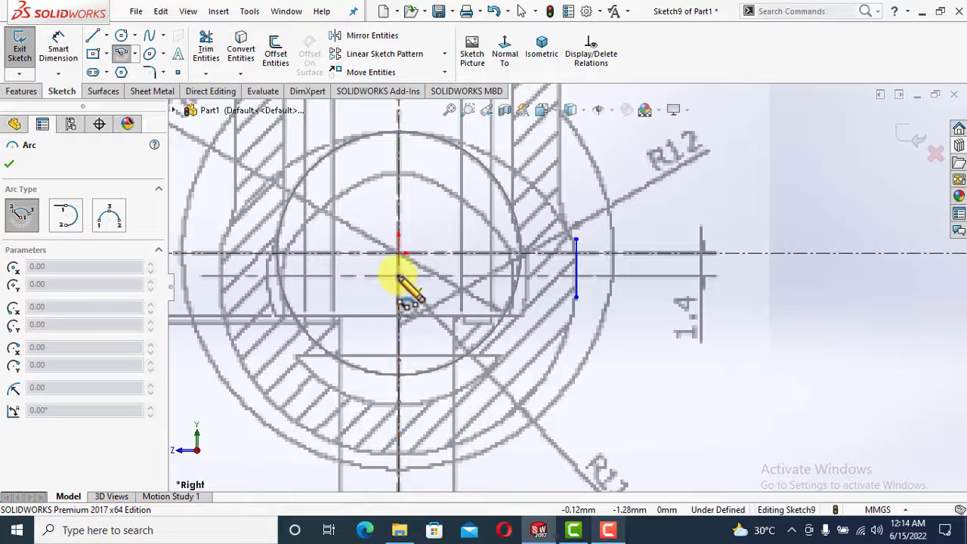
pyautogui.click(398, 275)
pyautogui.click(576, 296)
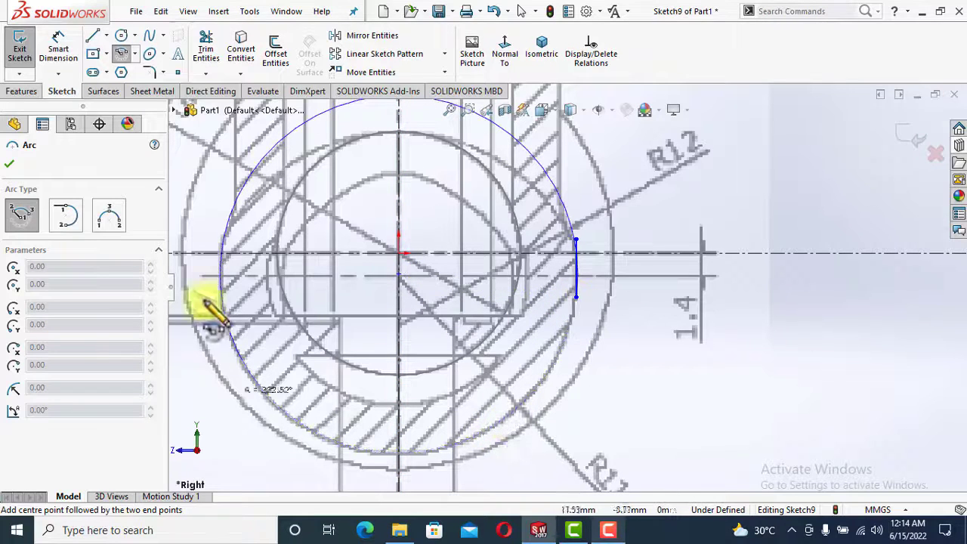
pyautogui.click(399, 453)
pyautogui.press('Escape')
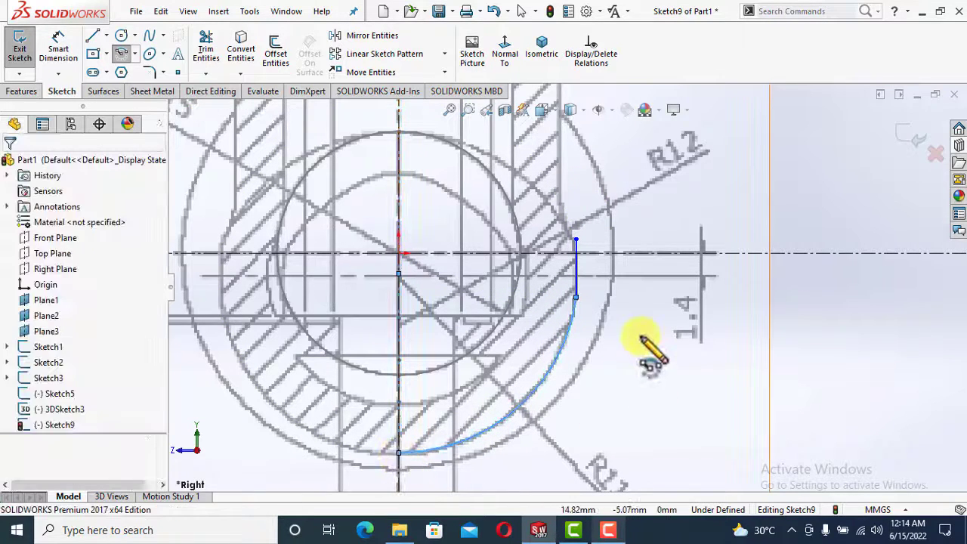
pyautogui.scroll(3, 616, 378)
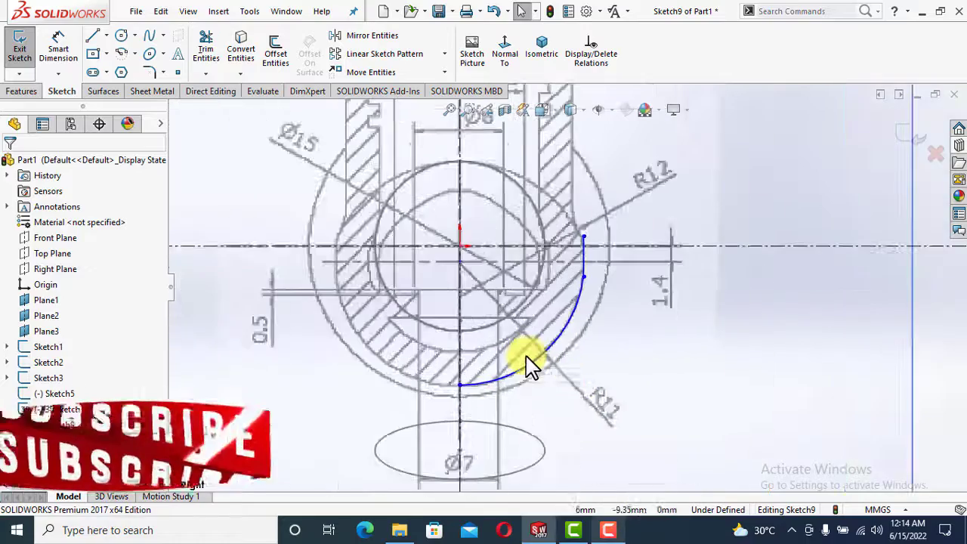
# Dimension the outer wall arc's centre 1.4 mm from the horizontal construction line
pyautogui.click(459, 262)
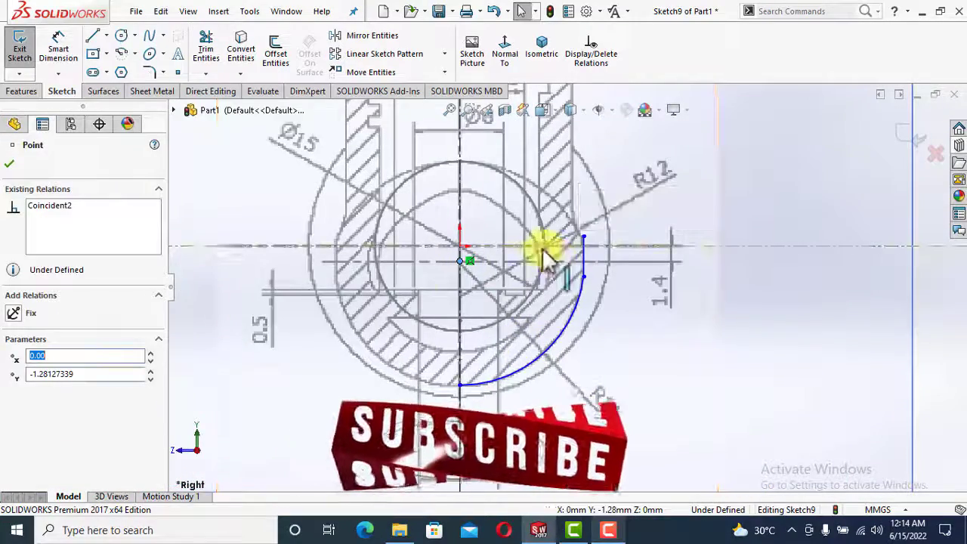
pyautogui.keyDown('ctrl'); pyautogui.click(542, 246); pyautogui.keyUp('ctrl')
pyautogui.click(59, 49)
pyautogui.click(660, 303)
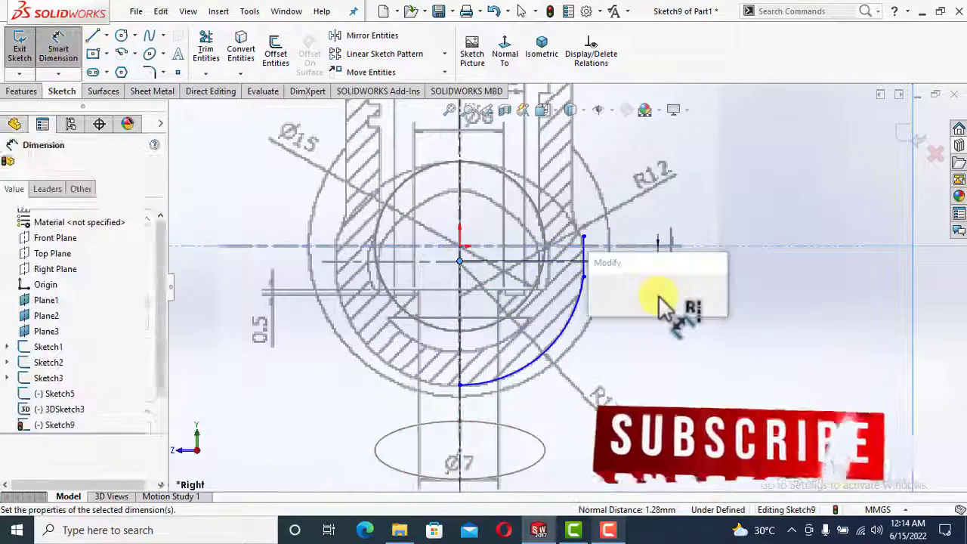
pyautogui.write('1.4')
pyautogui.press('Return')
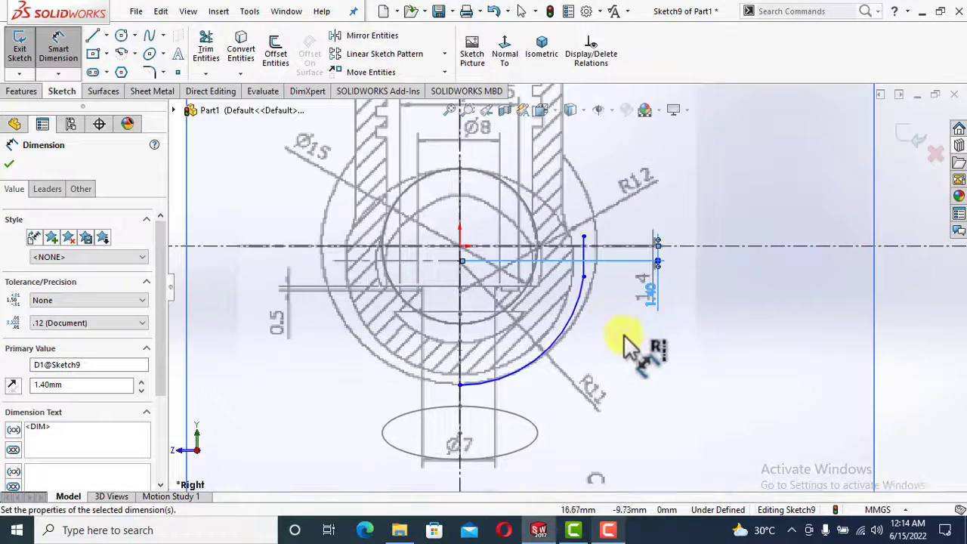
# Move the short vertical line and its arc onto the section's outer wall and make the two tangent
pyautogui.scroll(-1, 624, 336)
pyautogui.click(569, 244)
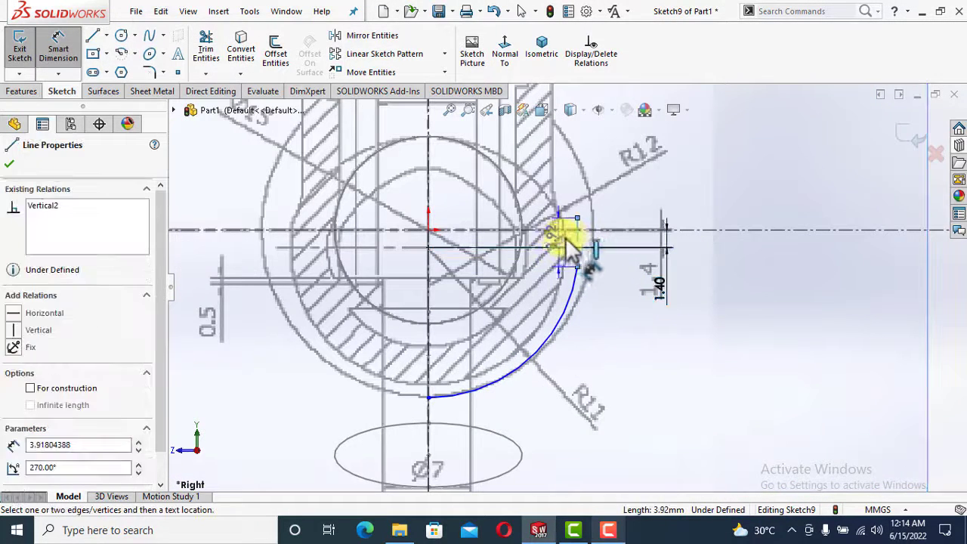
pyautogui.press('Escape')
pyautogui.moveTo(577, 243); pyautogui.dragTo(566, 240)
pyautogui.moveTo(564, 310); pyautogui.dragTo(562, 270)
pyautogui.click(571, 272)
pyautogui.keyDown('ctrl'); pyautogui.click(565, 244); pyautogui.keyUp('ctrl')
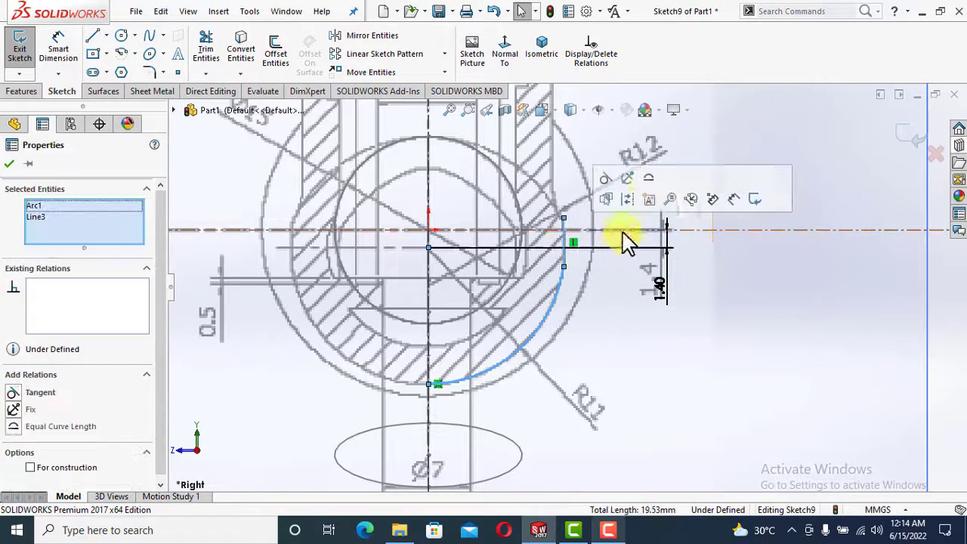
pyautogui.click(607, 180)
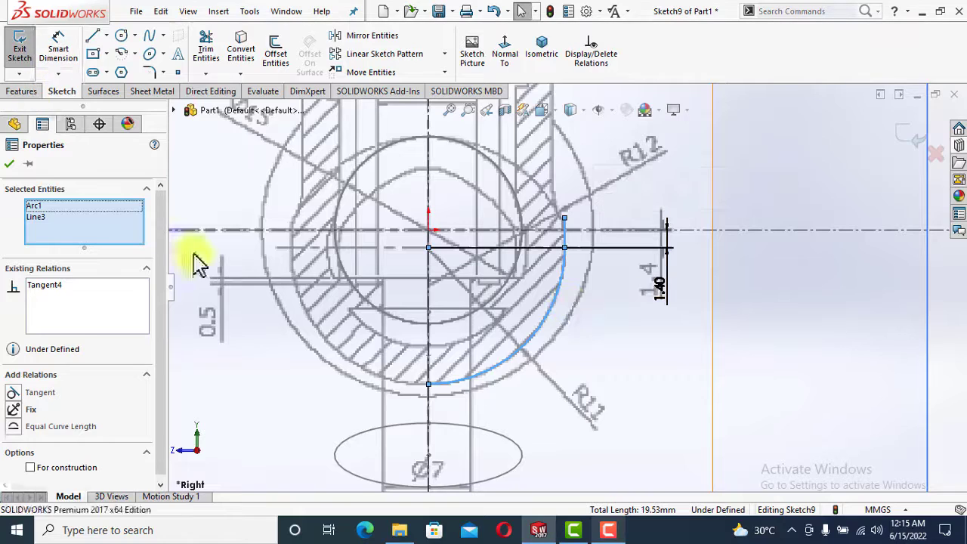
pyautogui.press('Escape')
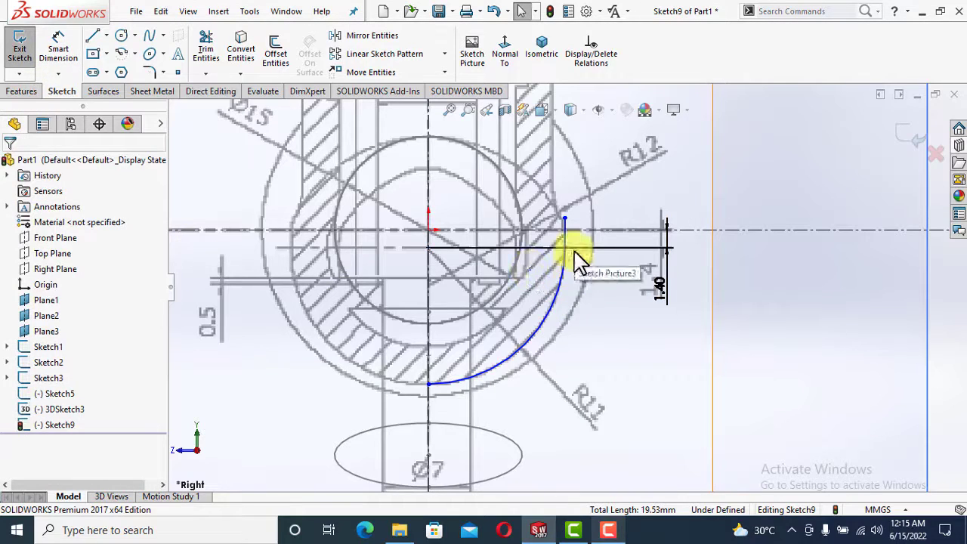
# Add a pierce relation between the arc's lower endpoint on the vertical construction line and the lower body curve of Sketch5
pyautogui.click(428, 384)
pyautogui.scroll(5, 483, 347)
pyautogui.moveTo(484, 346); pyautogui.dragTo(541, 370, button='middle')
pyautogui.scroll(-1, 307, 284)
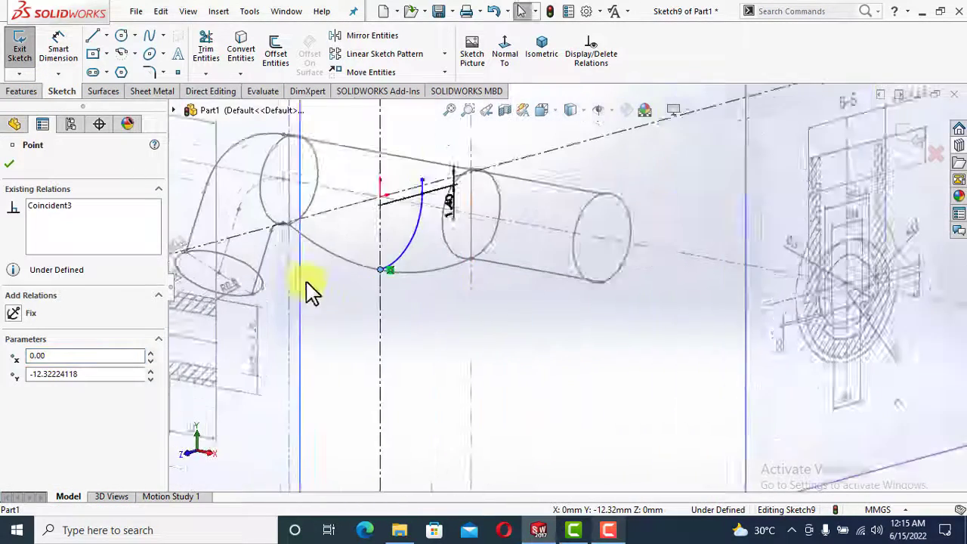
pyautogui.scroll(-3, 306, 283)
pyautogui.keyDown('ctrl'); pyautogui.click(446, 267); pyautogui.keyUp('ctrl')
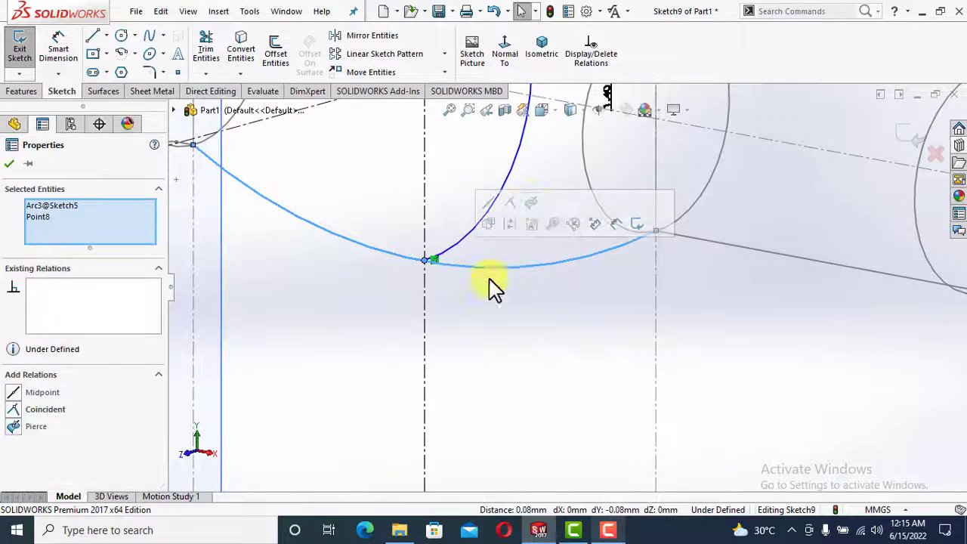
pyautogui.click(531, 203)
pyautogui.click(450, 408)
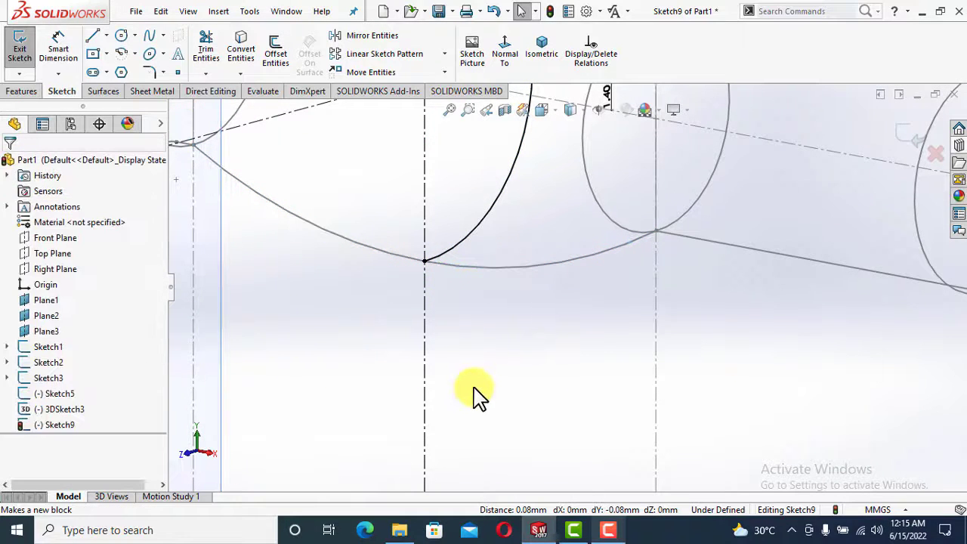
# Trace the R12 upper wall with a centerpoint arc about 12 mm in radius, centred on the vertical construction line and ending near the short line
pyautogui.click(504, 53)
pyautogui.scroll(-3, 627, 328)
pyautogui.scroll(-3, 631, 302)
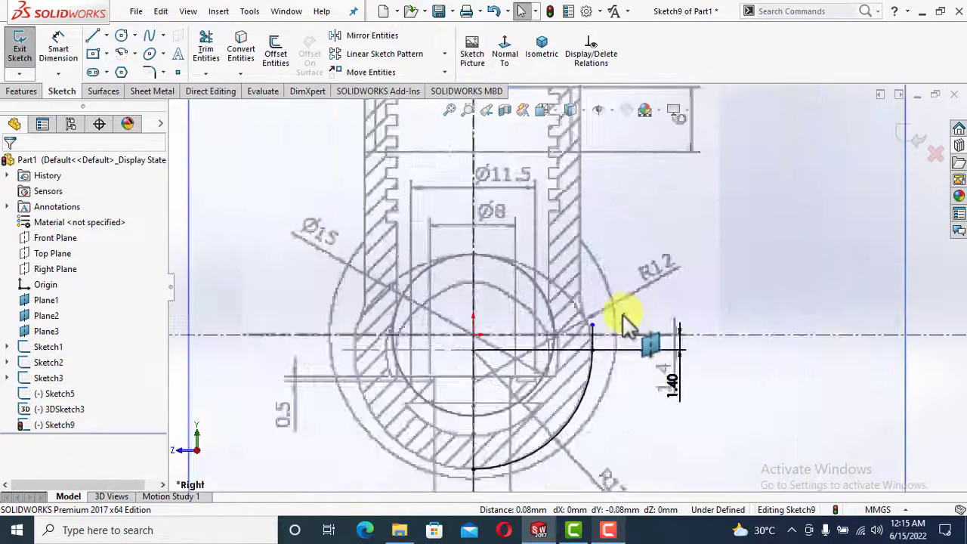
pyautogui.click(122, 54)
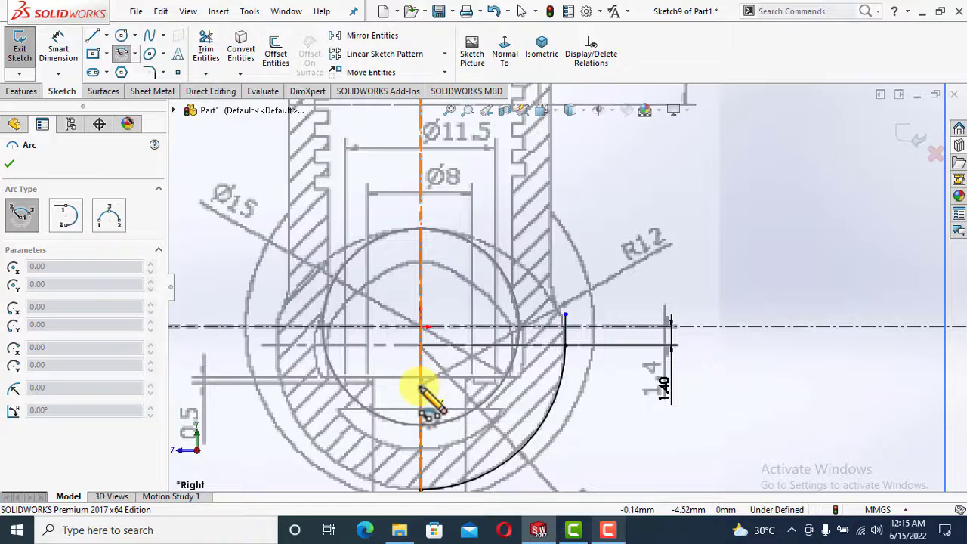
pyautogui.scroll(3, 423, 392)
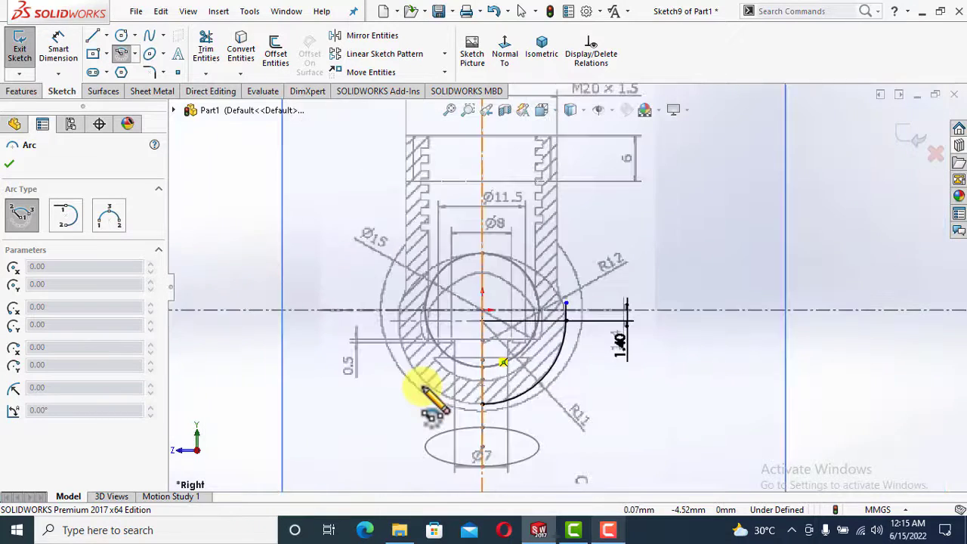
pyautogui.scroll(-2, 432, 400)
pyautogui.scroll(-3, 566, 316)
pyautogui.scroll(-2, 563, 325)
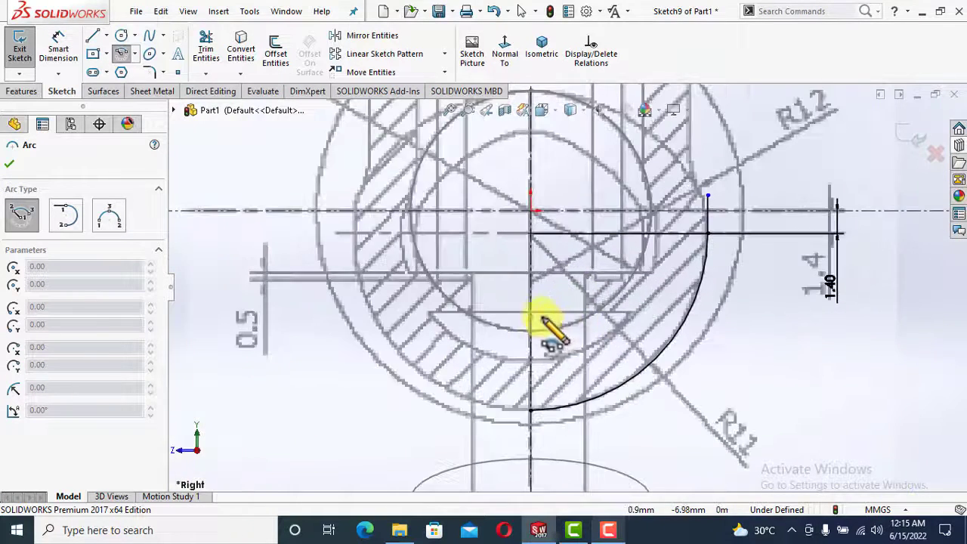
pyautogui.scroll(2, 573, 255)
pyautogui.scroll(-2, 535, 303)
pyautogui.click(529, 296)
pyautogui.scroll(-2, 529, 181)
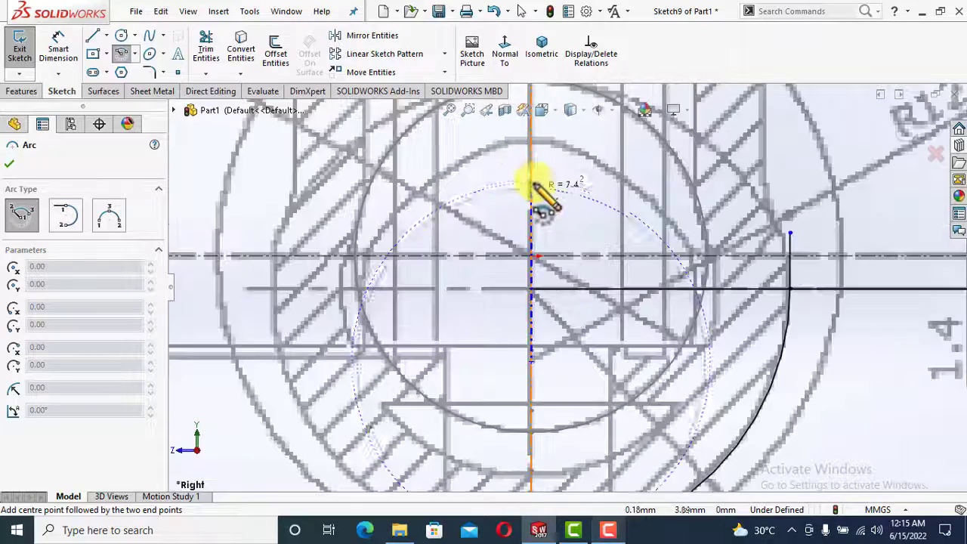
pyautogui.scroll(3, 535, 187)
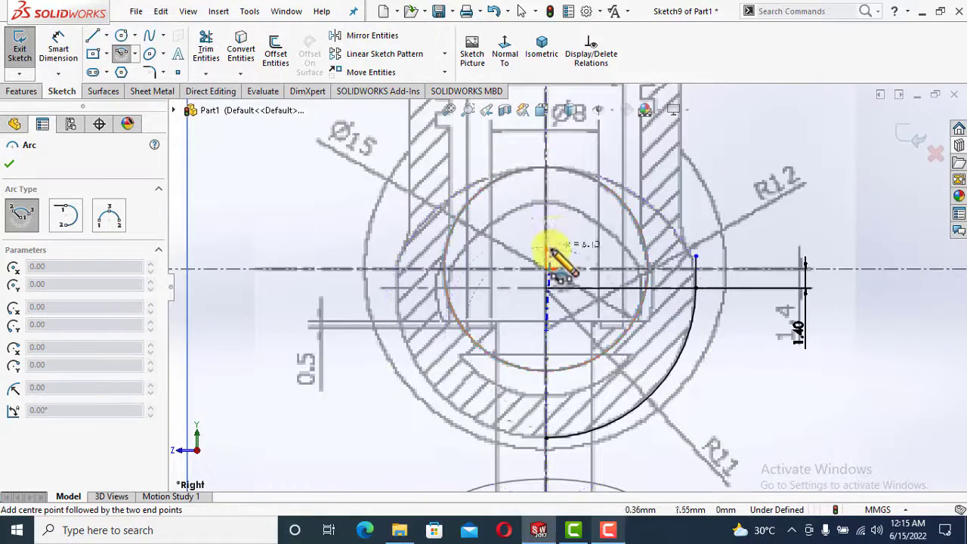
pyautogui.click(546, 161)
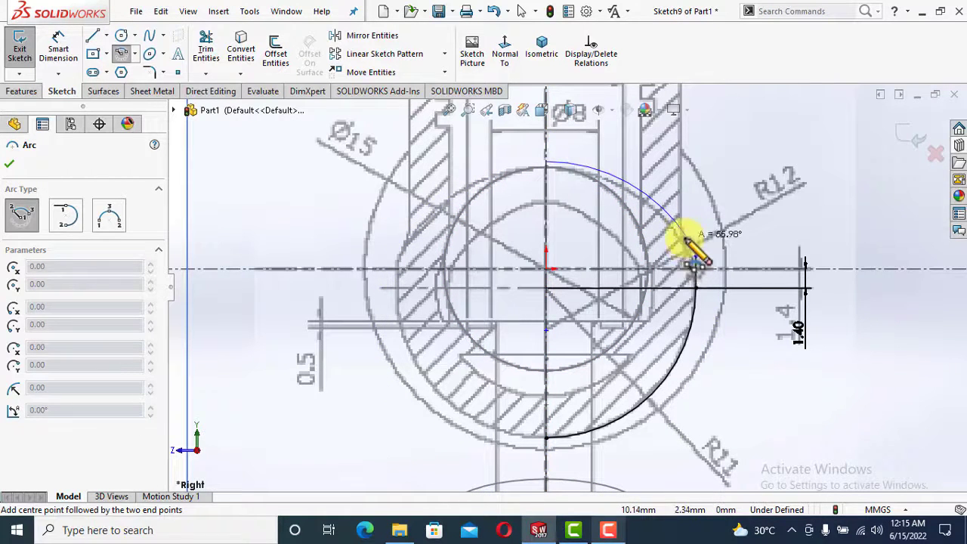
pyautogui.click(689, 242)
pyautogui.press('Escape')
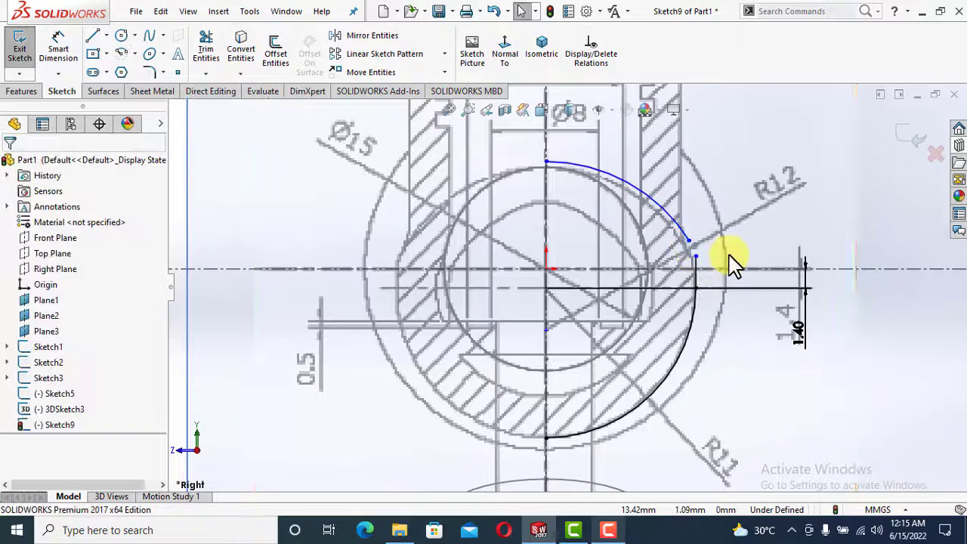
# Merge the upper arc's outer endpoint with the upper end of the short vertical line
pyautogui.scroll(-1, 712, 243)
pyautogui.click(676, 244)
pyautogui.keyDown('ctrl'); pyautogui.click(683, 260); pyautogui.keyUp('ctrl')
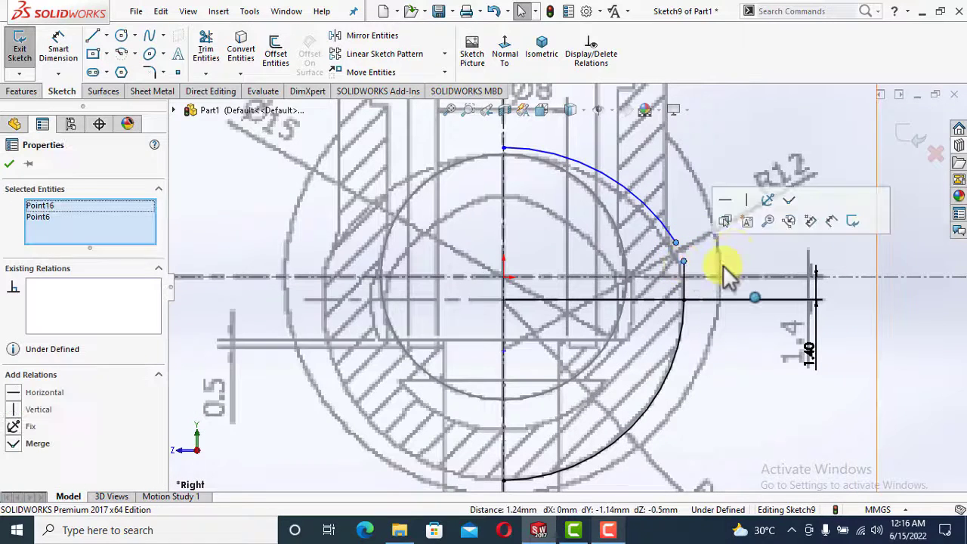
pyautogui.click(789, 200)
pyautogui.press('Escape')
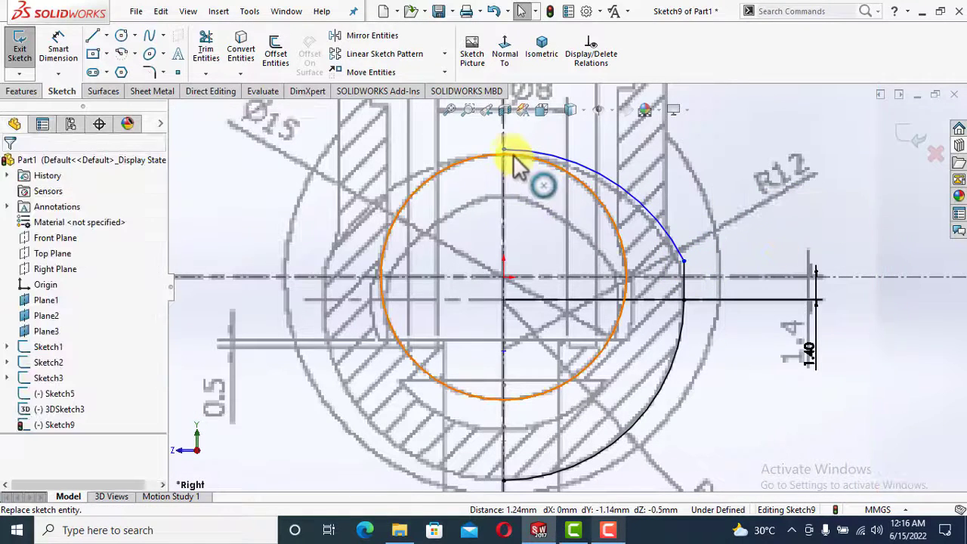
# Add a pierce relation between the upper arc's endpoint on the vertical construction line and the upper straight edge of Sketch5
pyautogui.click(504, 150)
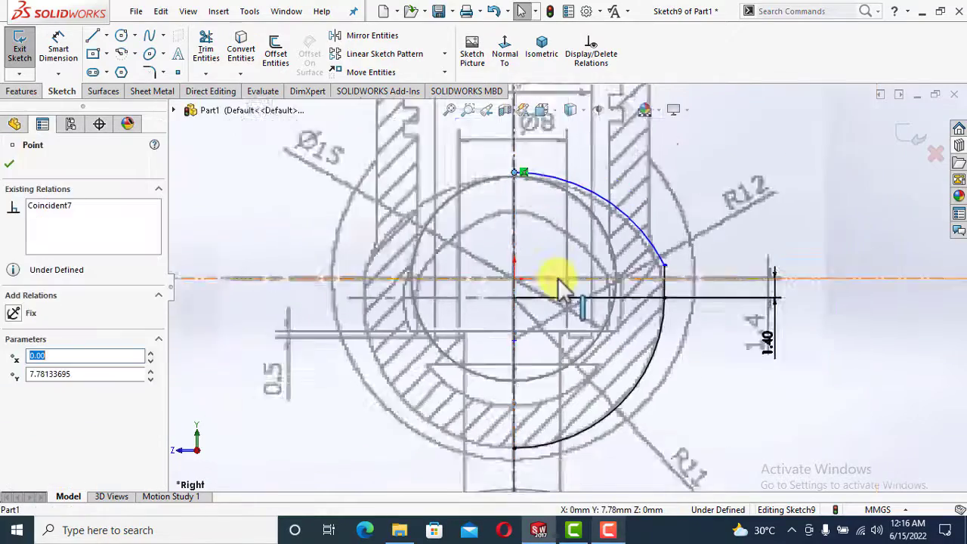
pyautogui.moveTo(557, 281)
pyautogui.mouseDown(button='middle')
pyautogui.moveTo(539, 335)
pyautogui.moveTo(567, 350)
pyautogui.moveTo(556, 352)
pyautogui.moveTo(475, 270)
pyautogui.mouseUp(button='middle')
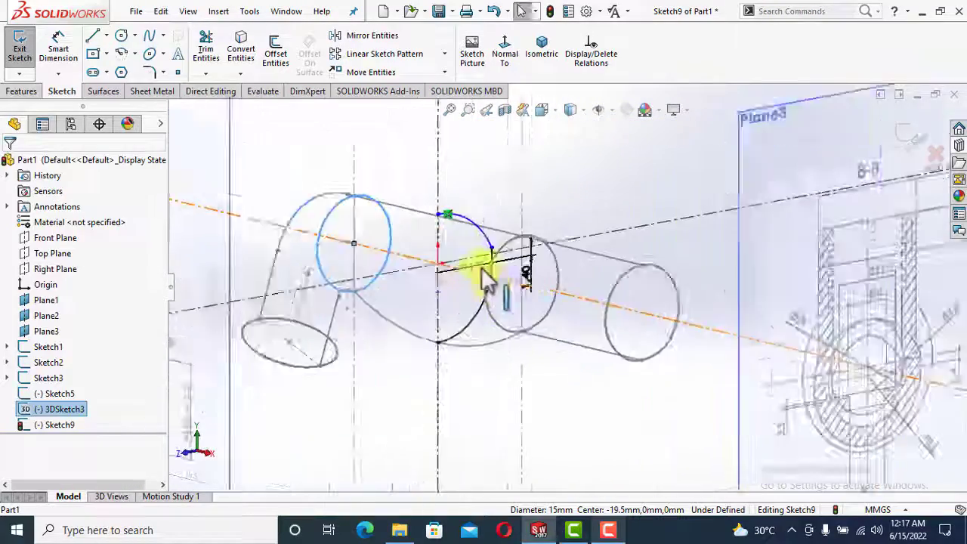
pyautogui.scroll(-5, 464, 274)
pyautogui.click(423, 281)
pyautogui.keyDown('ctrl'); pyautogui.click(451, 290); pyautogui.keyUp('ctrl')
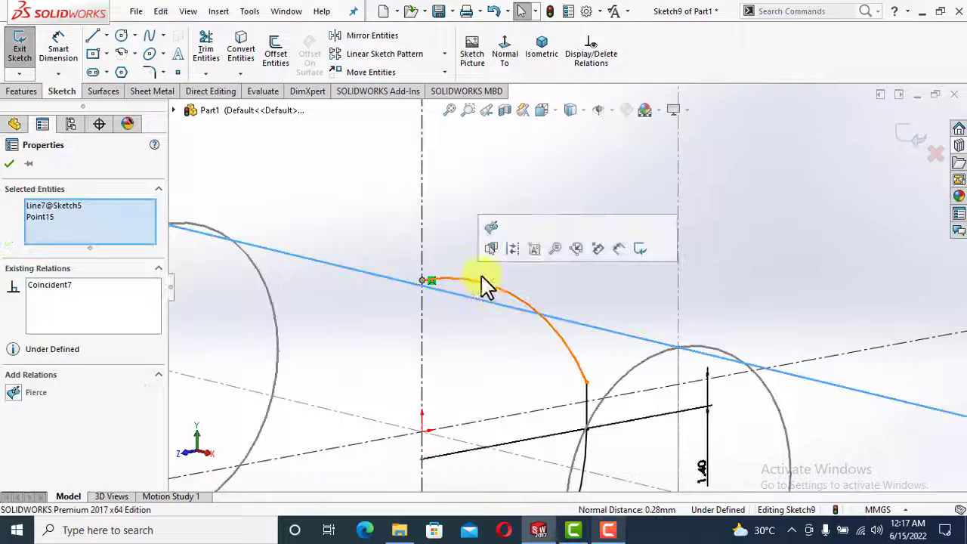
pyautogui.click(492, 237)
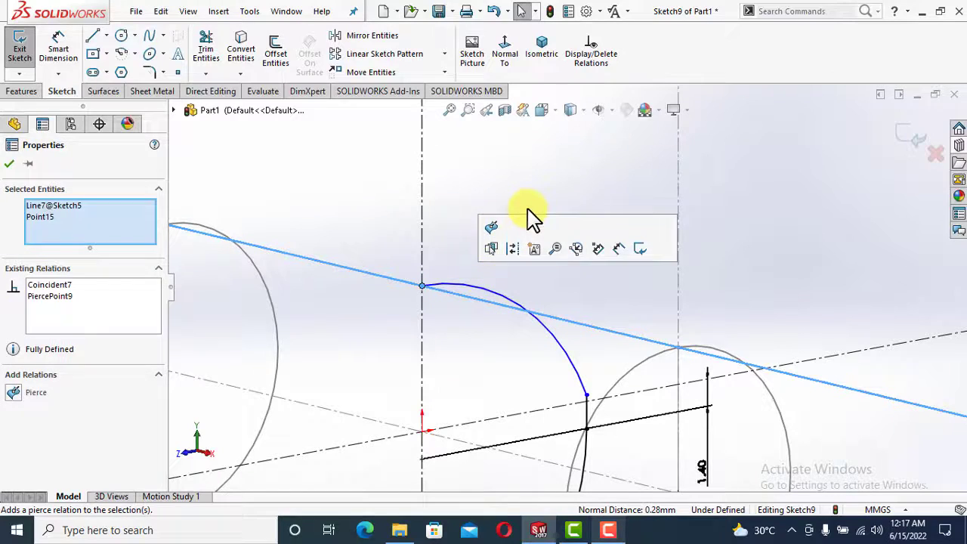
pyautogui.click(9, 165)
# Dimension the upper arc's radius as 12 mm in the view normal to the sketch
pyautogui.click(506, 52)
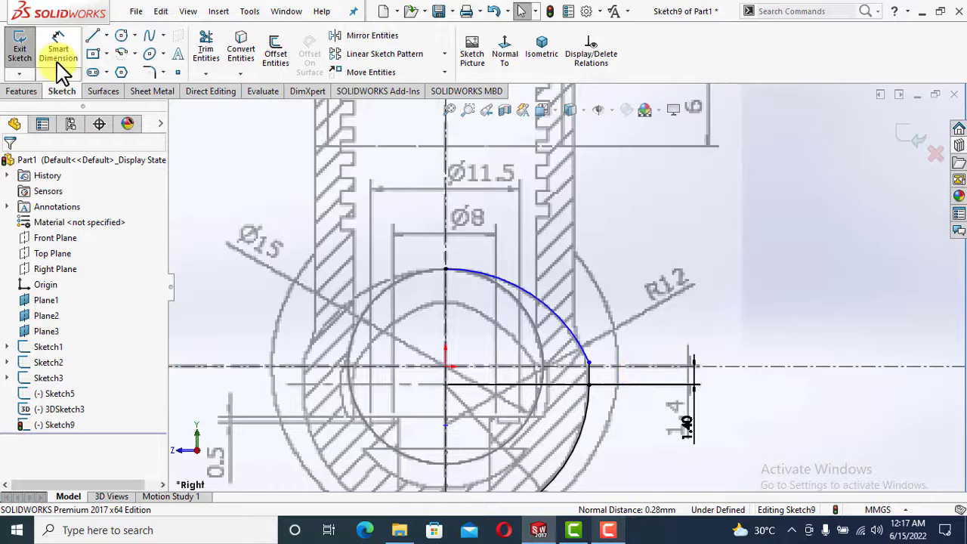
pyautogui.click(59, 61)
pyautogui.click(577, 344)
pyautogui.click(678, 321)
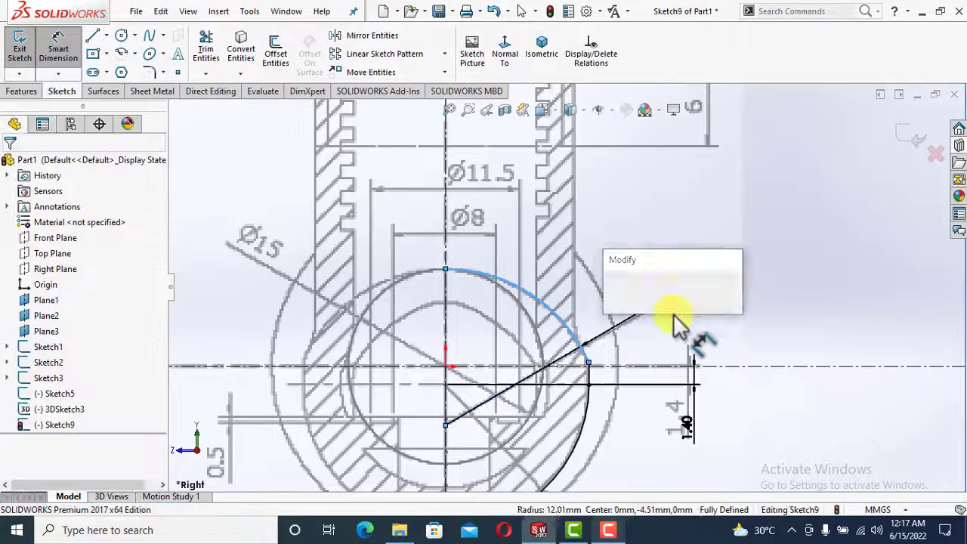
pyautogui.press('Return')
pyautogui.scroll(-5, 590, 369)
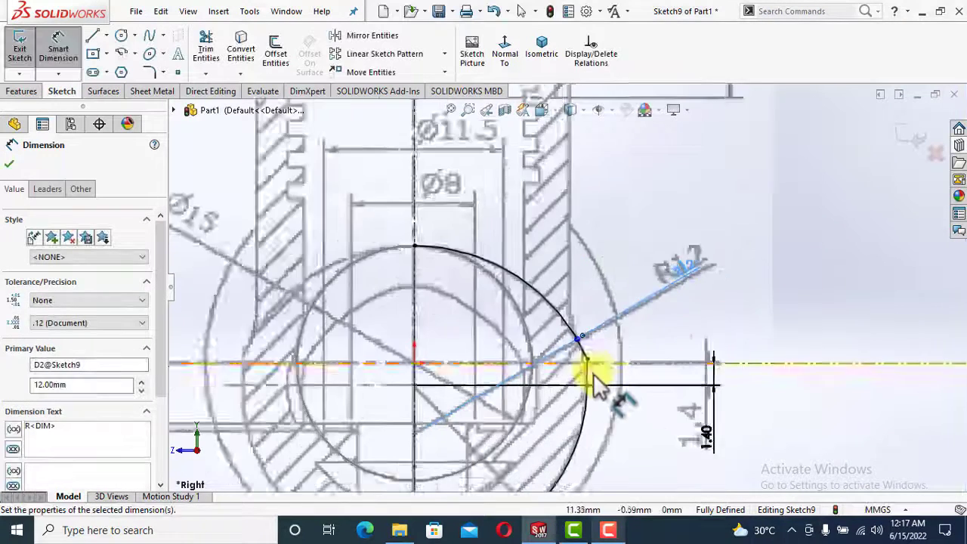
pyautogui.press('Escape')
# Fillet the corner between the R12 arc and the short vertical line with a 3 mm radius
pyautogui.scroll(5, 586, 356)
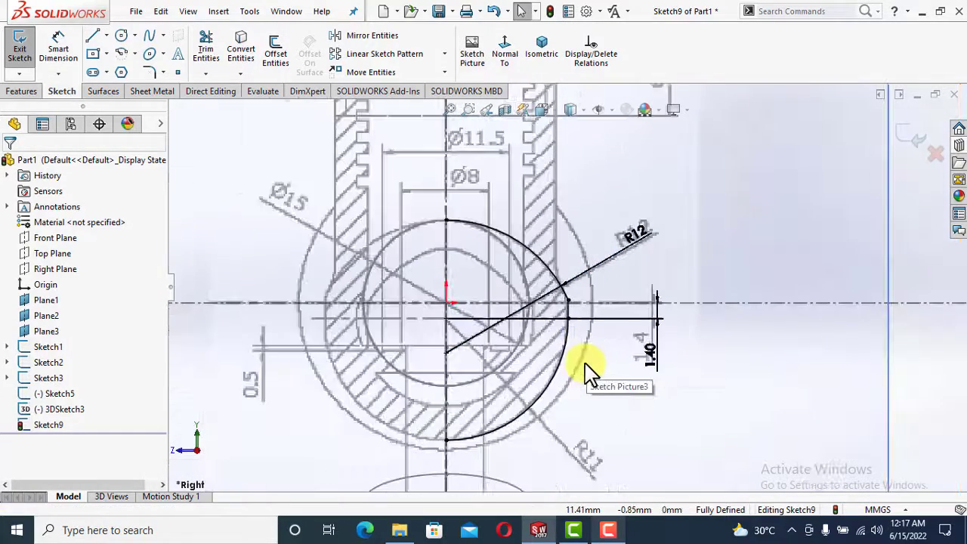
pyautogui.scroll(-5, 574, 244)
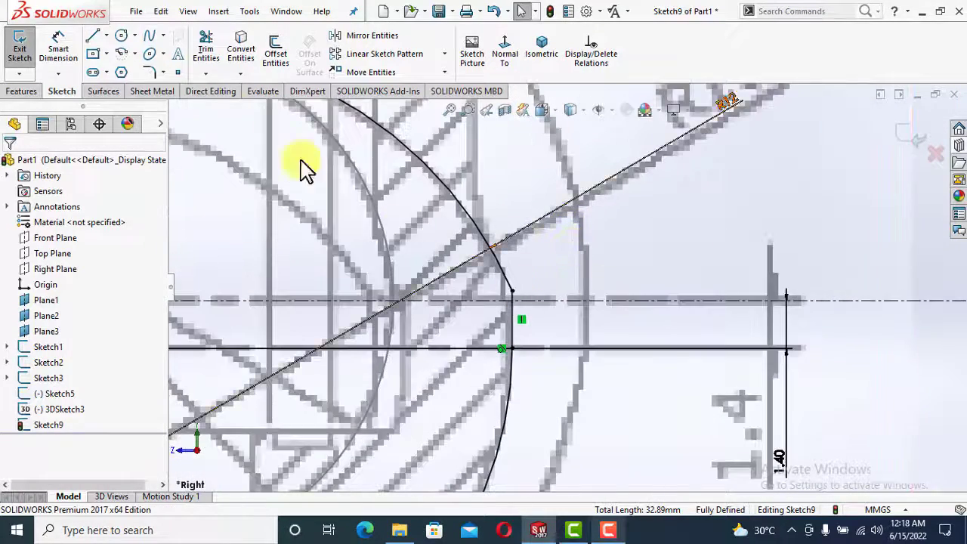
pyautogui.click(147, 73)
pyautogui.click(514, 291)
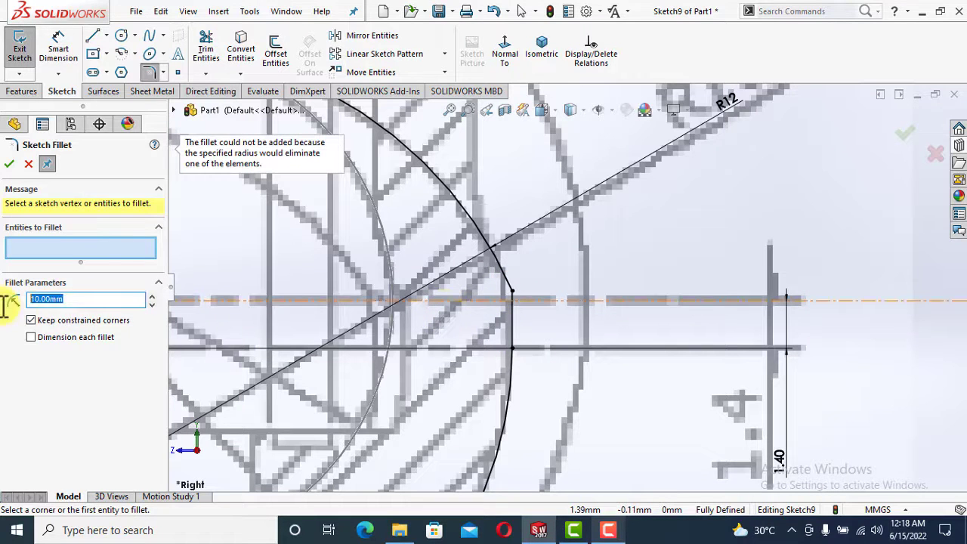
pyautogui.write('1')
pyautogui.click(511, 290)
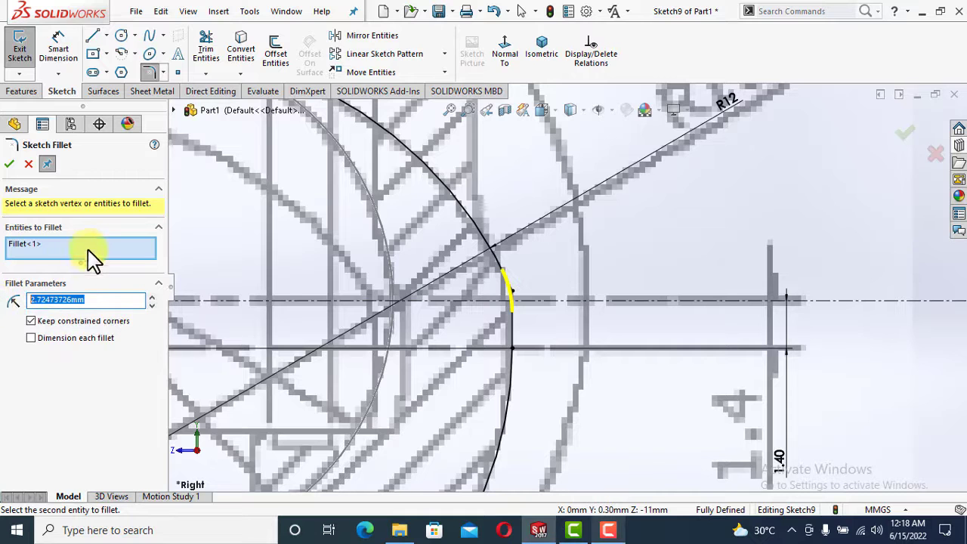
pyautogui.click(10, 164)
pyautogui.scroll(3, 563, 318)
pyautogui.press('Escape')
# Mirror both profile arcs, the short vertical line and the R3 fillet about the vertical construction line, and finish the sketch
pyautogui.click(556, 299)
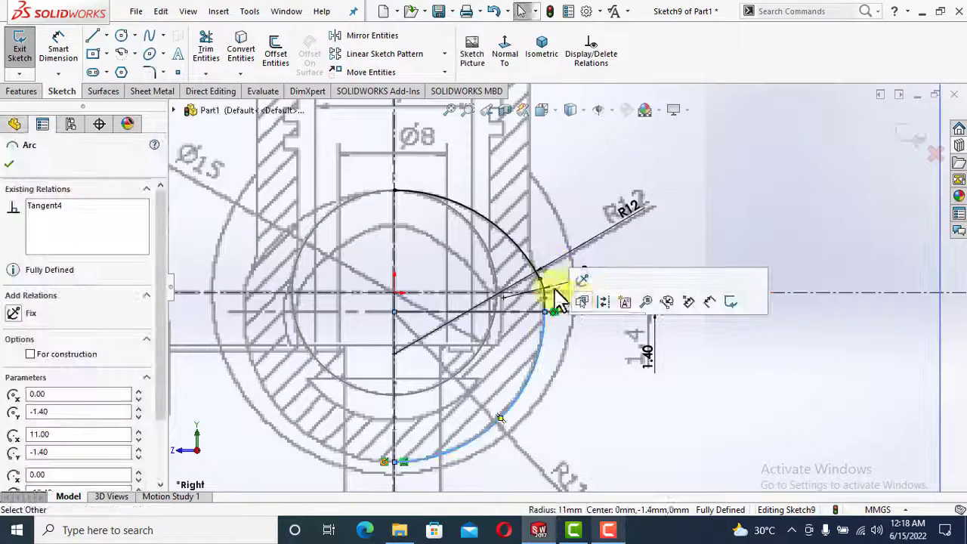
pyautogui.scroll(-2, 561, 318)
pyautogui.keyDown('ctrl'); pyautogui.click(540, 282); pyautogui.keyUp('ctrl')
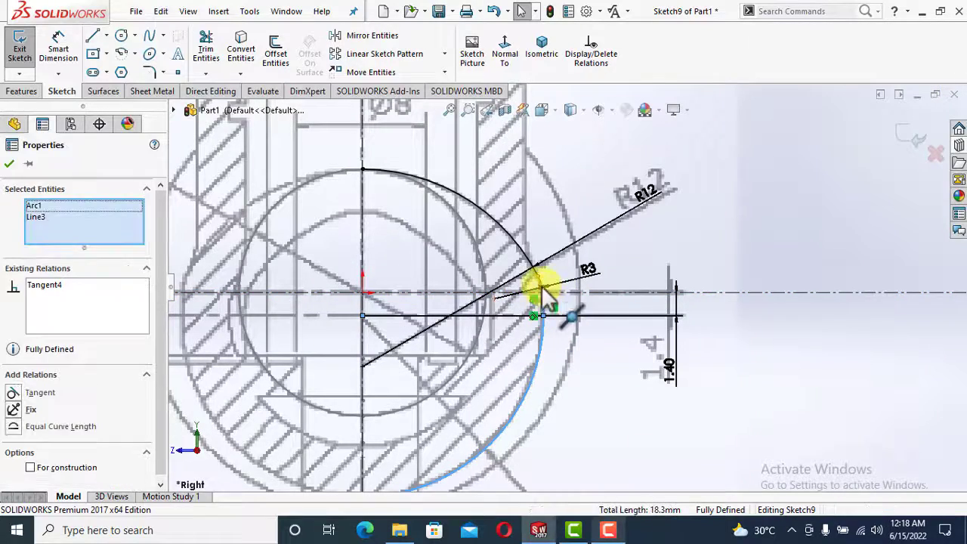
pyautogui.keyDown('ctrl'); pyautogui.click(529, 255); pyautogui.keyUp('ctrl')
pyautogui.scroll(2, 514, 204)
pyautogui.scroll(-4, 489, 254)
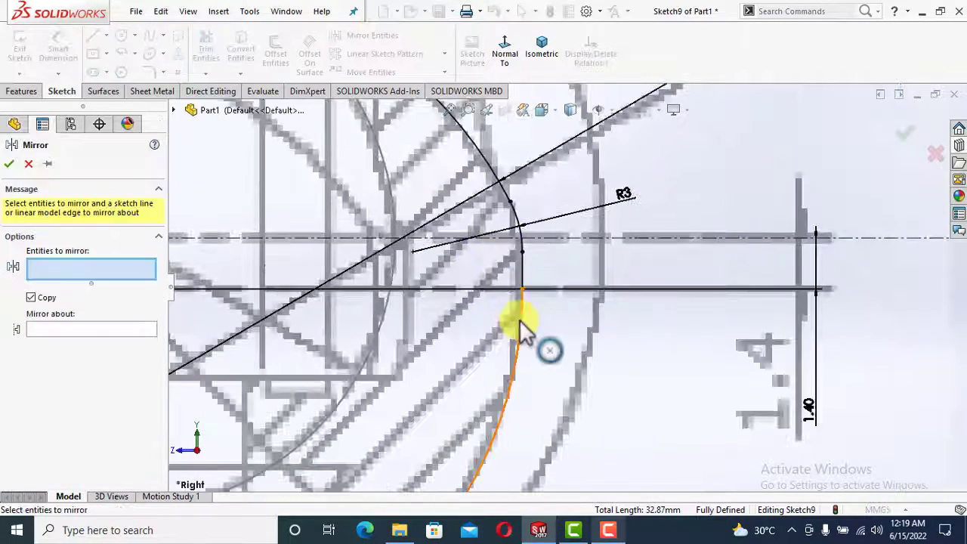
pyautogui.click(520, 325)
pyautogui.click(521, 275)
pyautogui.click(518, 213)
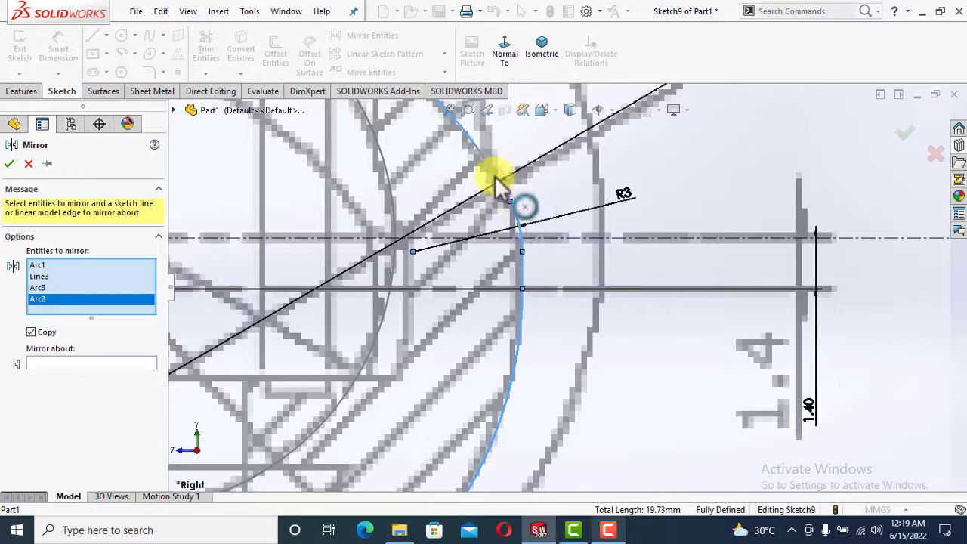
pyautogui.click(104, 364)
pyautogui.scroll(5, 442, 397)
pyautogui.click(425, 230)
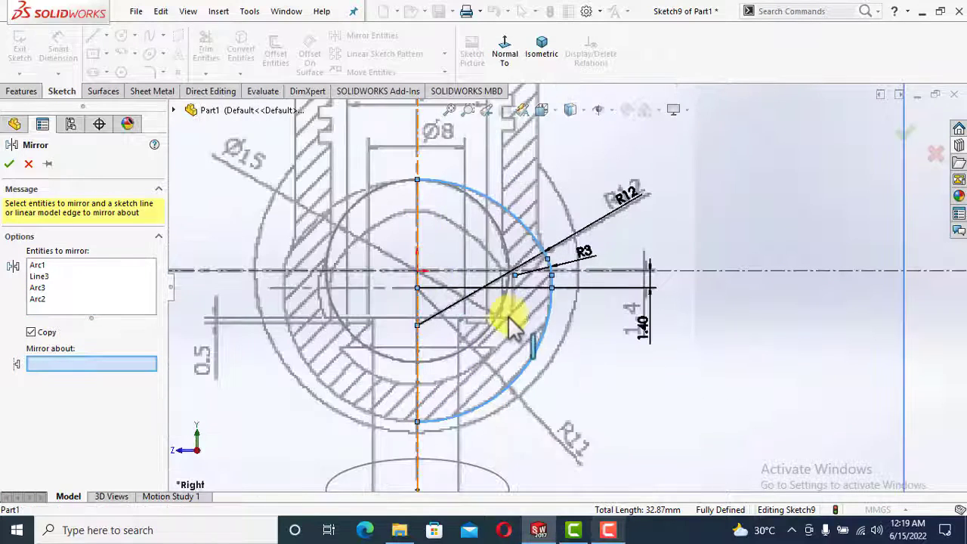
pyautogui.click(10, 164)
pyautogui.scroll(3, 683, 378)
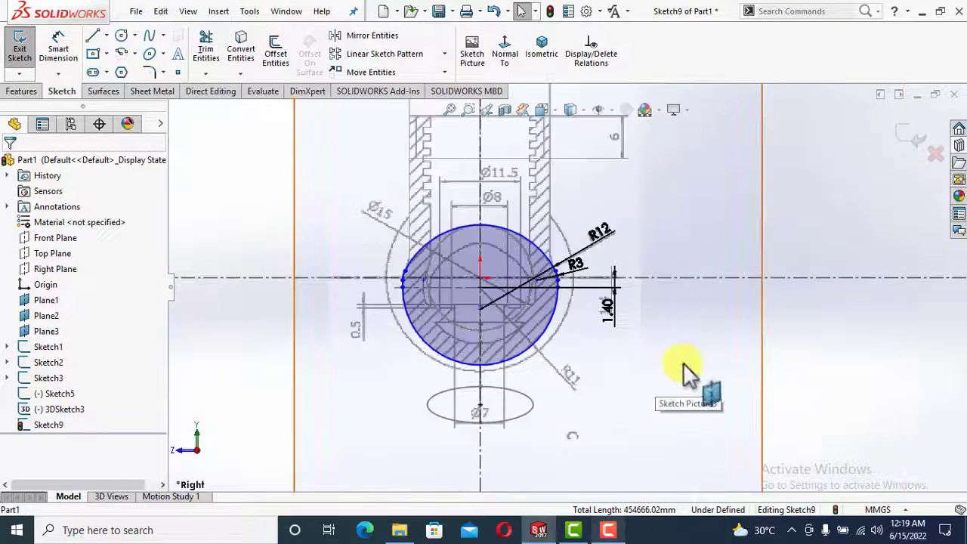
pyautogui.click(911, 146)
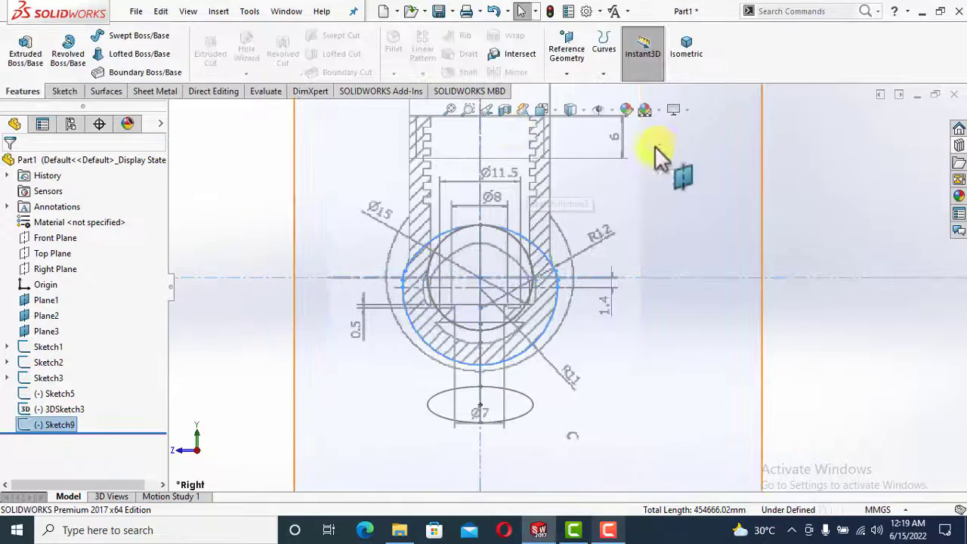
# Start a Boundary Boss/Base in isometric view with the four circles and Sketch9 as Direction 1 profiles, ordered from the elbow to the straight end
pyautogui.click(697, 64)
pyautogui.scroll(-3, 529, 221)
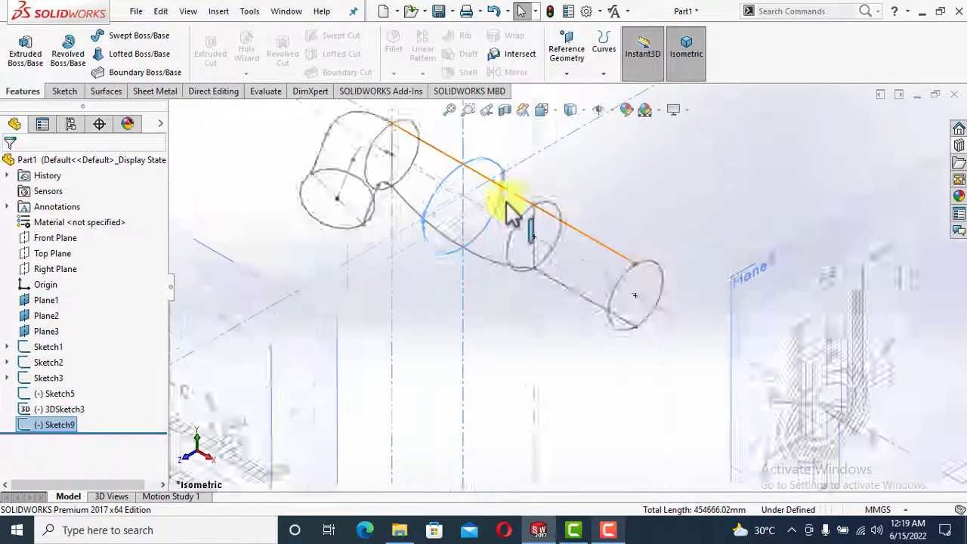
pyautogui.scroll(3, 521, 386)
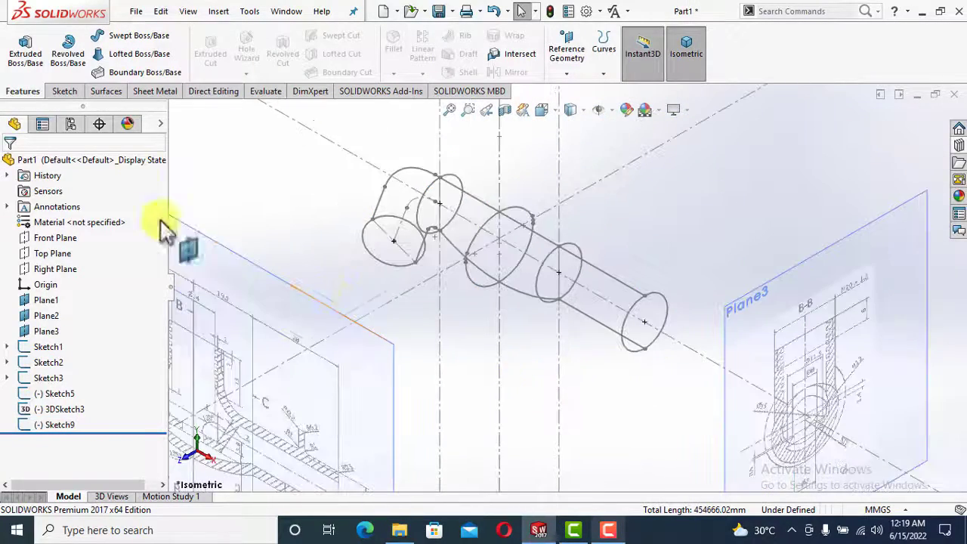
pyautogui.click(148, 73)
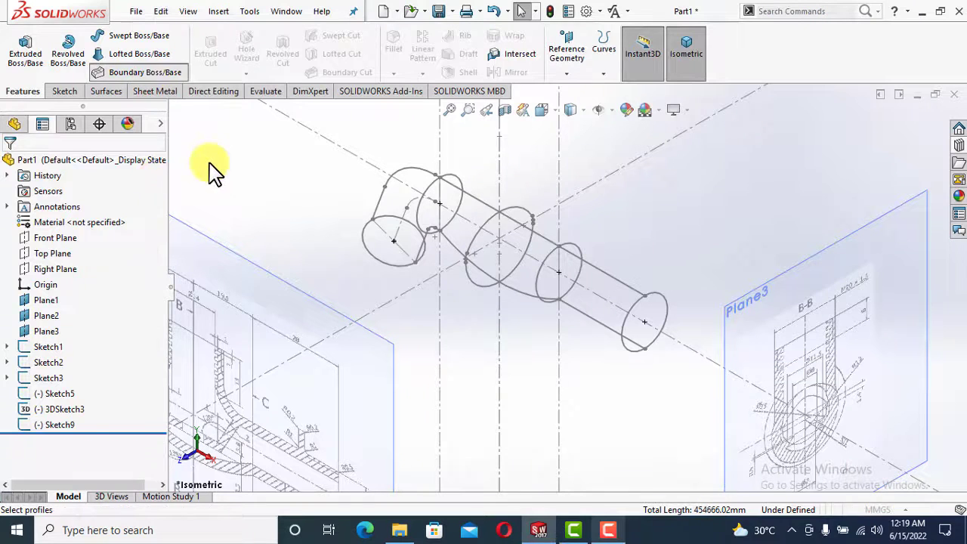
pyautogui.click(382, 274)
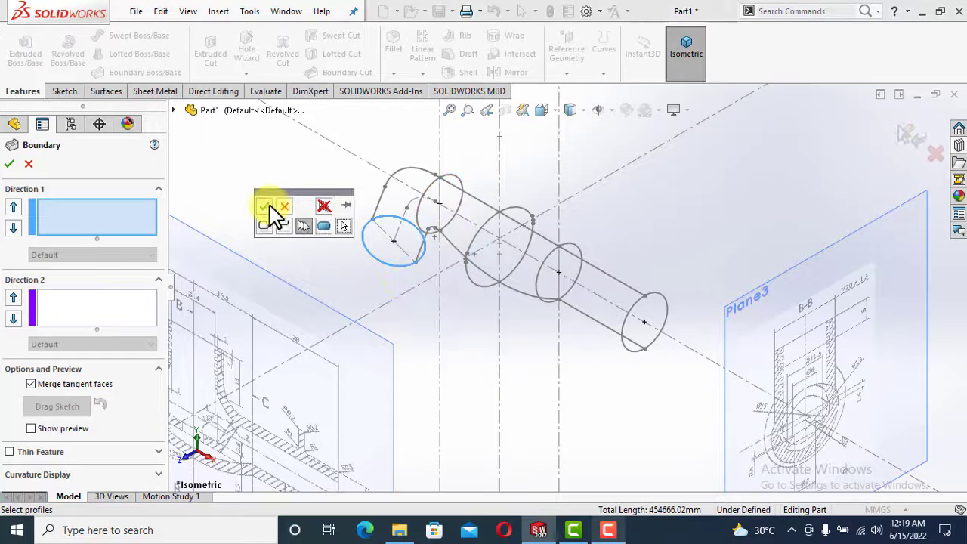
pyautogui.click(265, 206)
pyautogui.click(449, 219)
pyautogui.click(487, 164)
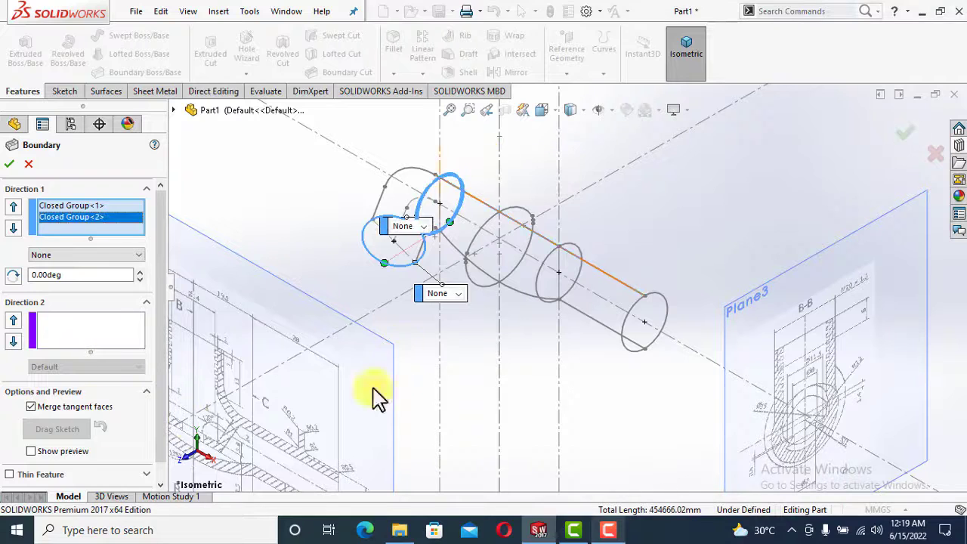
pyautogui.click(532, 211)
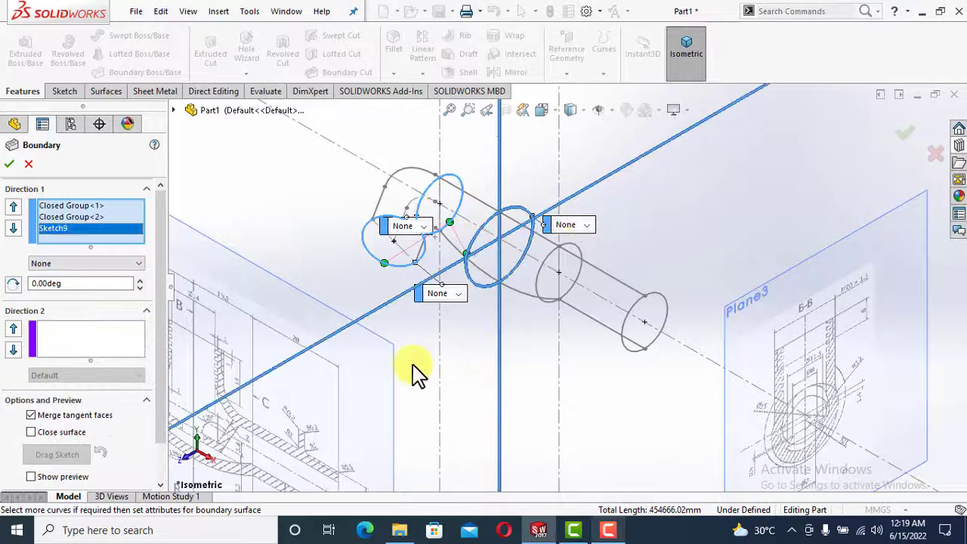
pyautogui.click(567, 294)
pyautogui.click(605, 340)
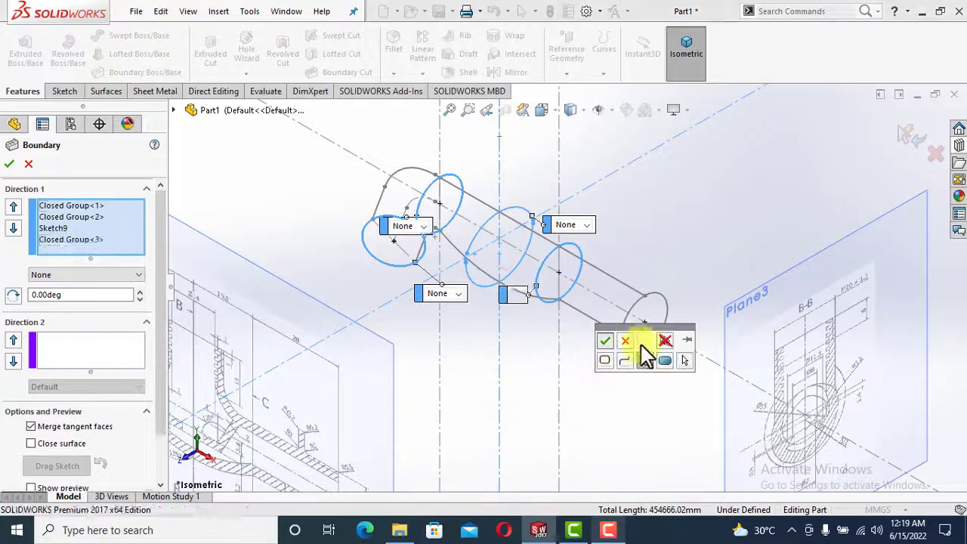
pyautogui.click(654, 349)
pyautogui.click(696, 394)
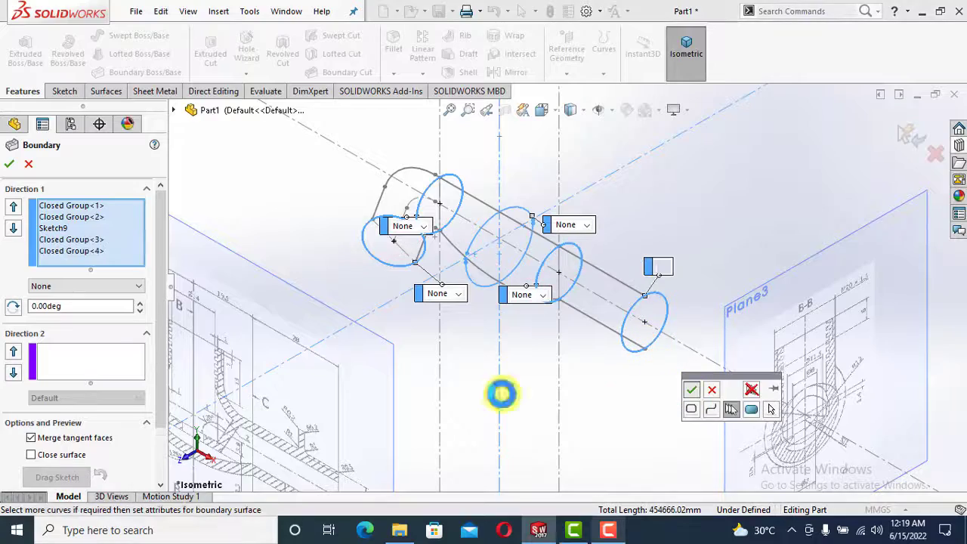
# Align the connector points of all five boundary profiles with the points where each profile meets the body's upper edge line
pyautogui.scroll(-1, 483, 265)
pyautogui.moveTo(480, 222)
pyautogui.mouseDown(button='middle')
pyautogui.moveTo(455, 219)
pyautogui.moveTo(439, 194)
pyautogui.moveTo(473, 216)
pyautogui.moveTo(468, 244)
pyautogui.moveTo(460, 239)
pyautogui.mouseUp(button='middle')
pyautogui.moveTo(387, 220); pyautogui.dragTo(385, 190)
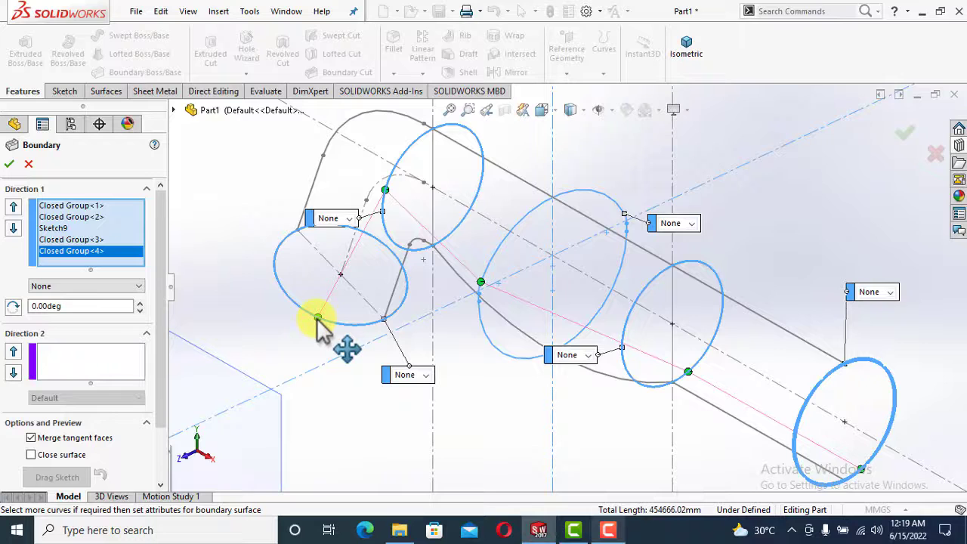
pyautogui.moveTo(318, 318); pyautogui.dragTo(297, 230)
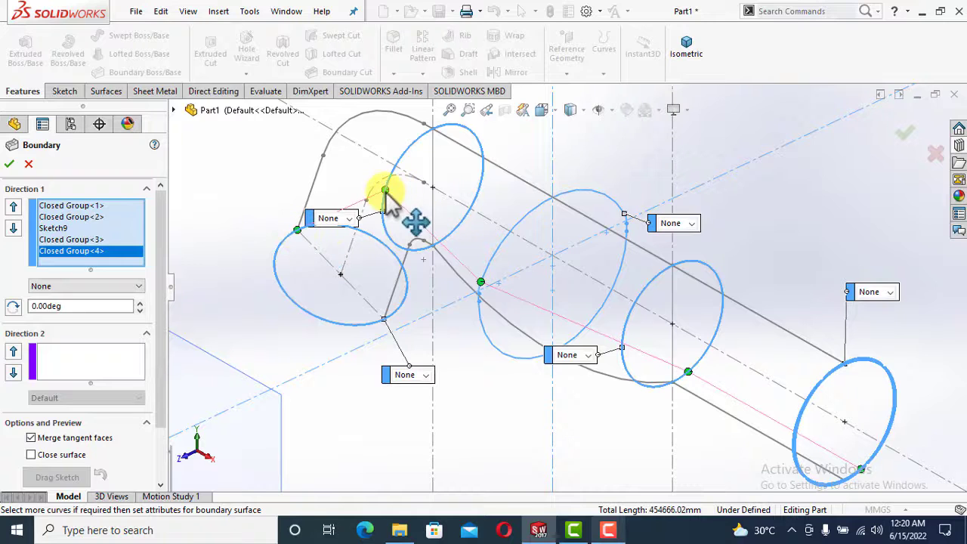
pyautogui.moveTo(386, 191); pyautogui.dragTo(433, 128)
pyautogui.moveTo(481, 283); pyautogui.dragTo(559, 195)
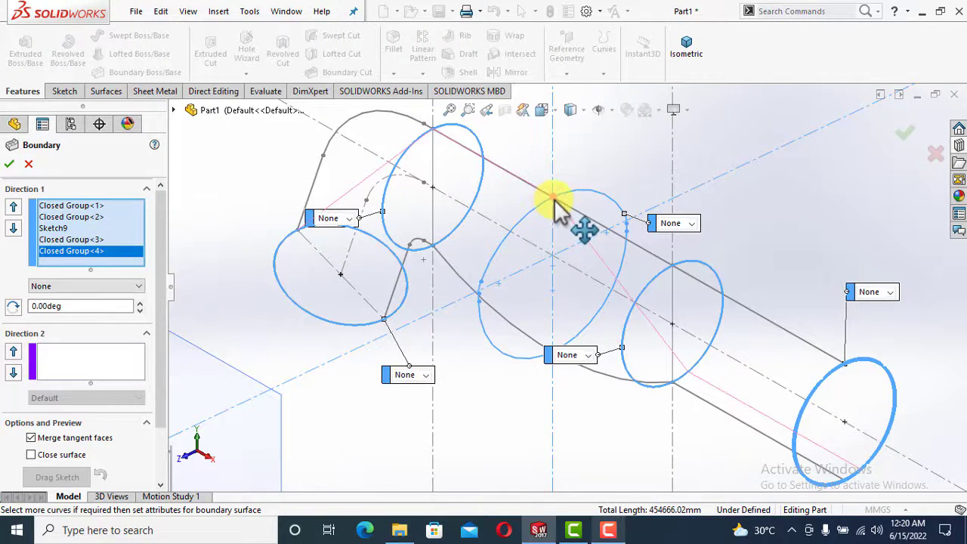
pyautogui.moveTo(572, 209); pyautogui.dragTo(553, 198)
pyautogui.moveTo(688, 373); pyautogui.dragTo(694, 295)
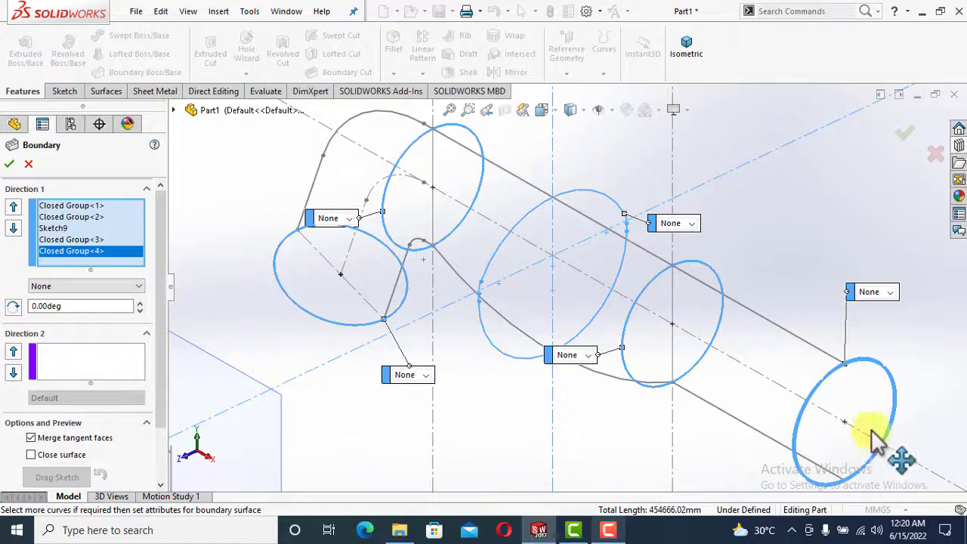
pyautogui.moveTo(845, 363); pyautogui.dragTo(845, 363)
pyautogui.scroll(-5, 578, 219)
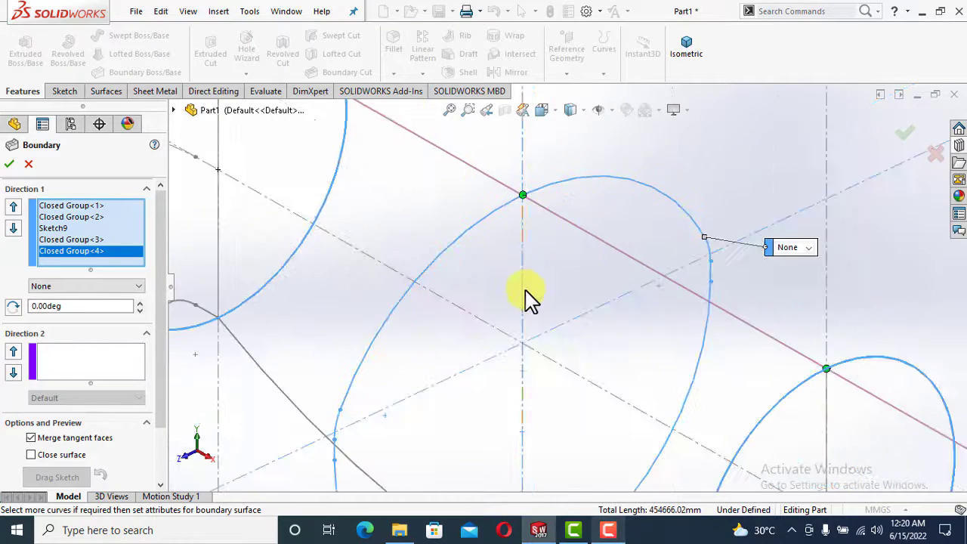
pyautogui.scroll(6, 525, 291)
# Add the upper edge chain, from the elbow circle to the straight end, as the first Direction 2 curve group
pyautogui.click(80, 361)
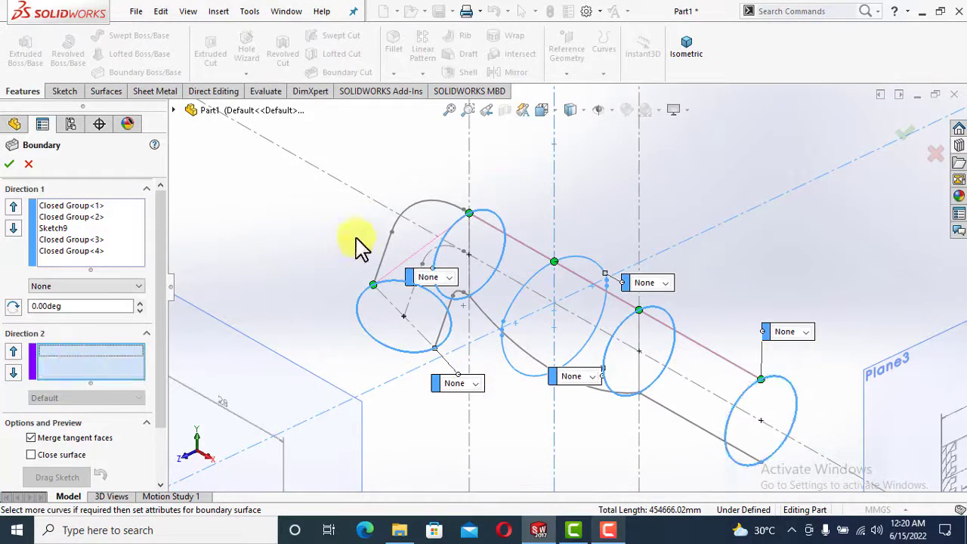
pyautogui.click(385, 243)
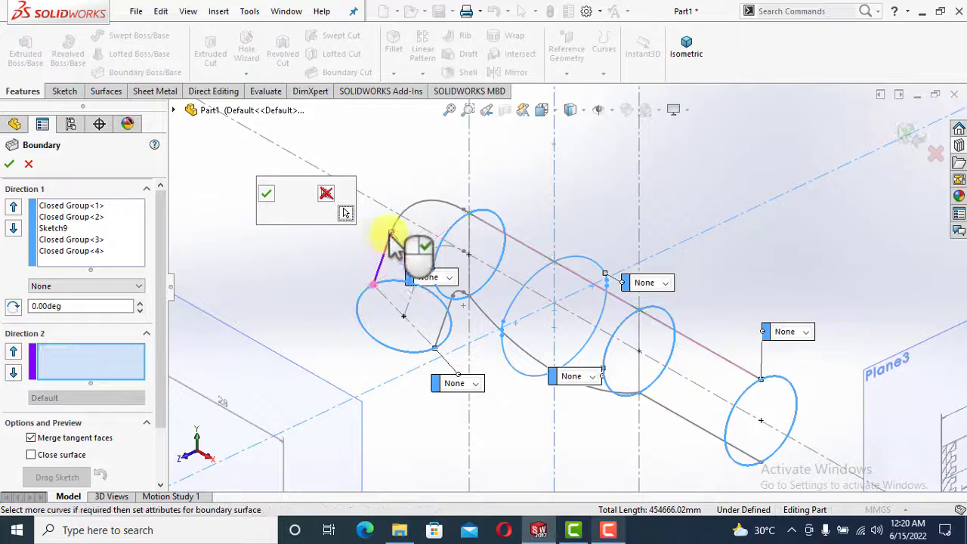
pyautogui.click(427, 216)
pyautogui.click(546, 260)
pyautogui.click(269, 196)
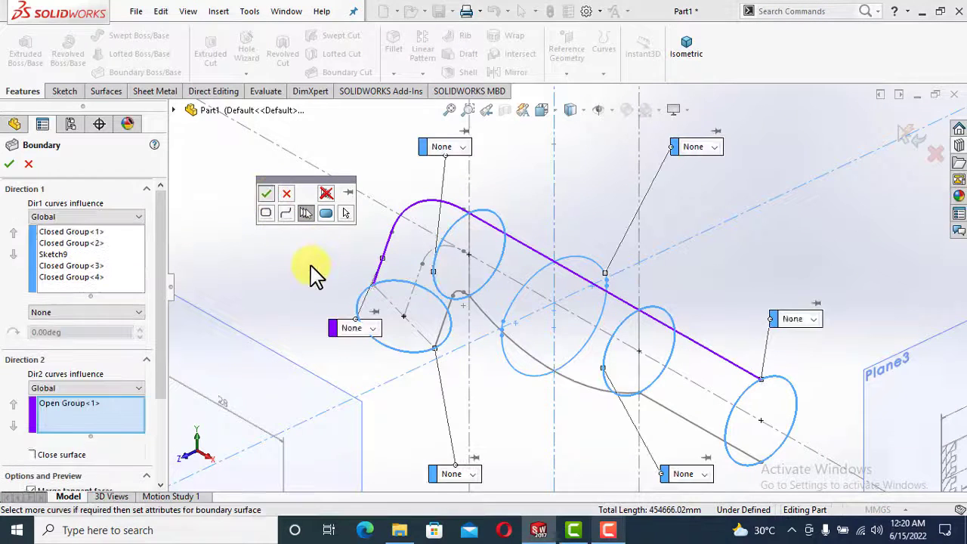
# Add the lower edge chain, from the elbow circle along the belly curve to the straight end, as the second Direction 2 curve group
pyautogui.click(450, 334)
pyautogui.scroll(-3, 469, 295)
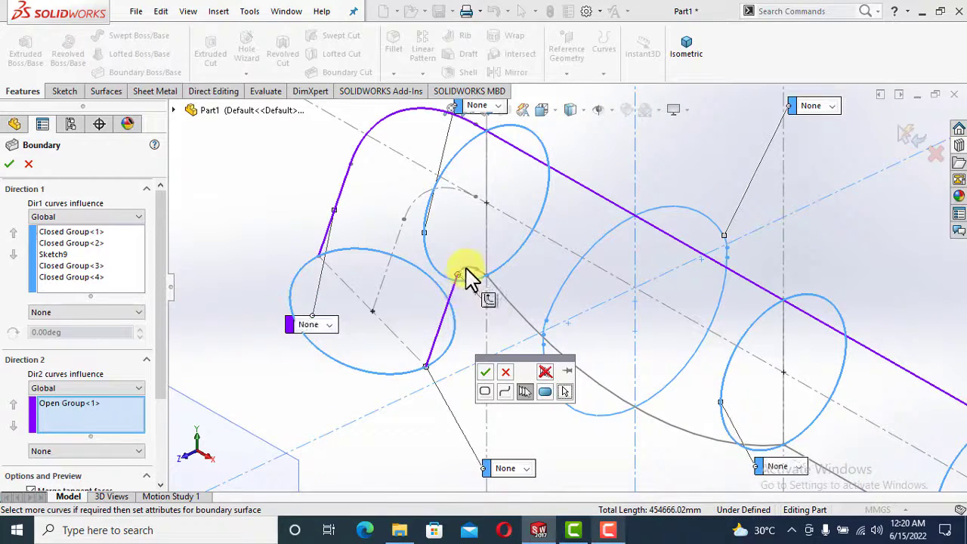
pyautogui.scroll(-2, 468, 275)
pyautogui.click(486, 273)
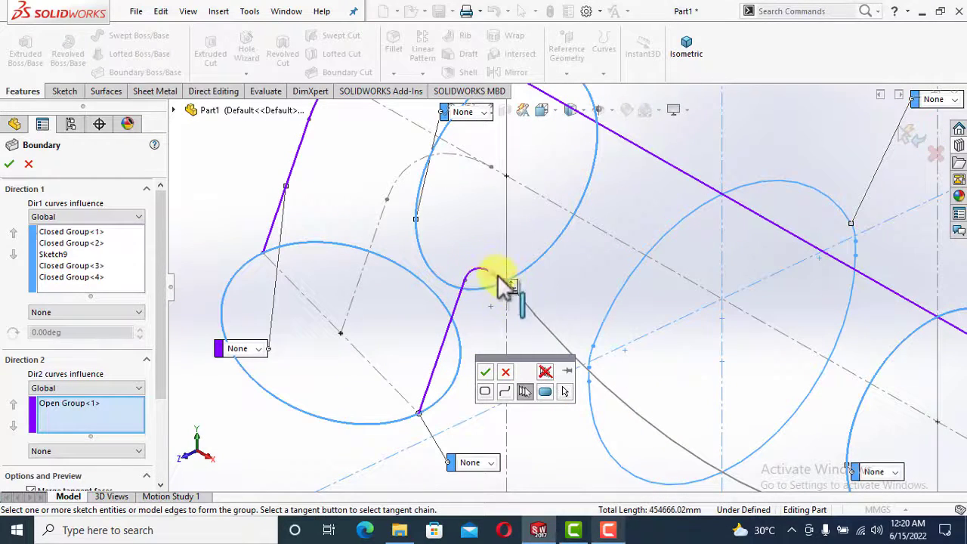
pyautogui.scroll(-2, 499, 277)
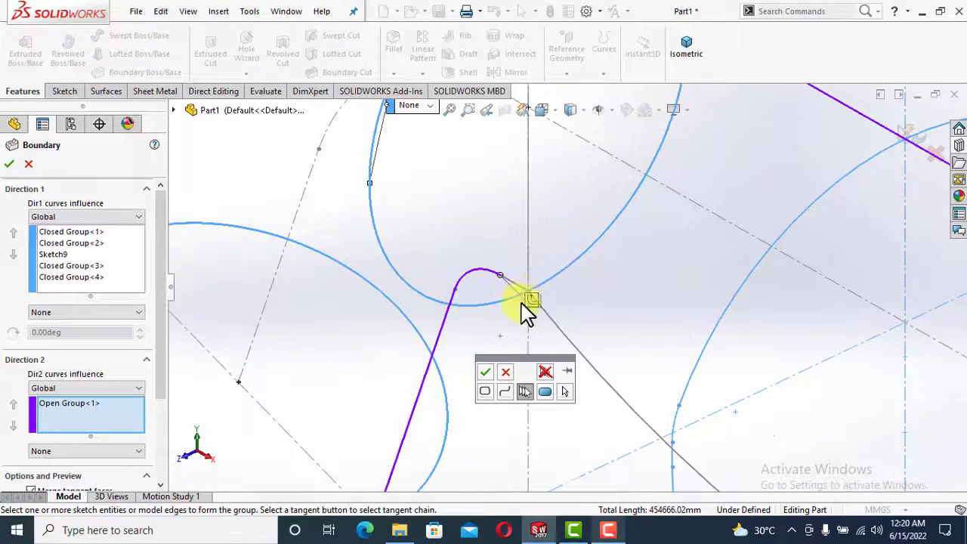
pyautogui.click(583, 359)
pyautogui.scroll(3, 544, 425)
pyautogui.scroll(2, 545, 426)
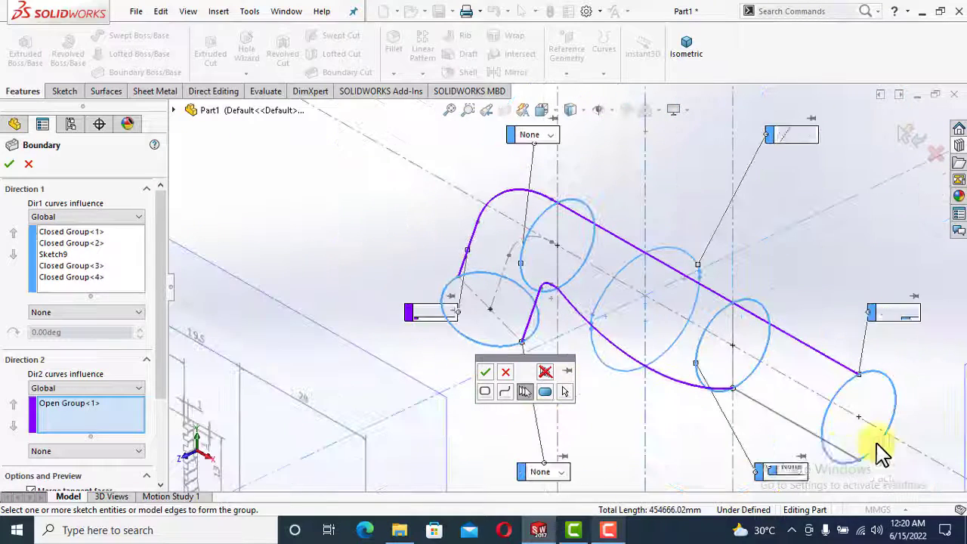
pyautogui.click(805, 430)
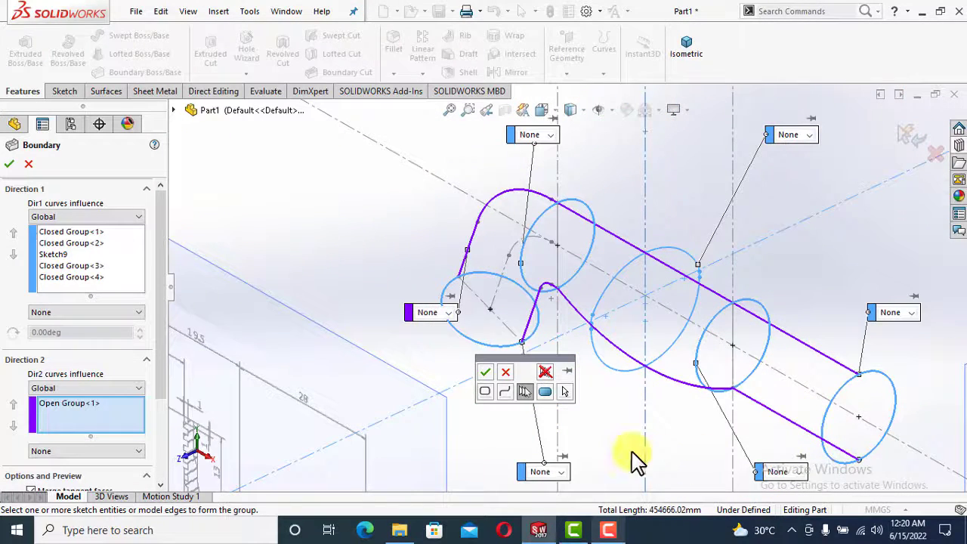
pyautogui.click(486, 382)
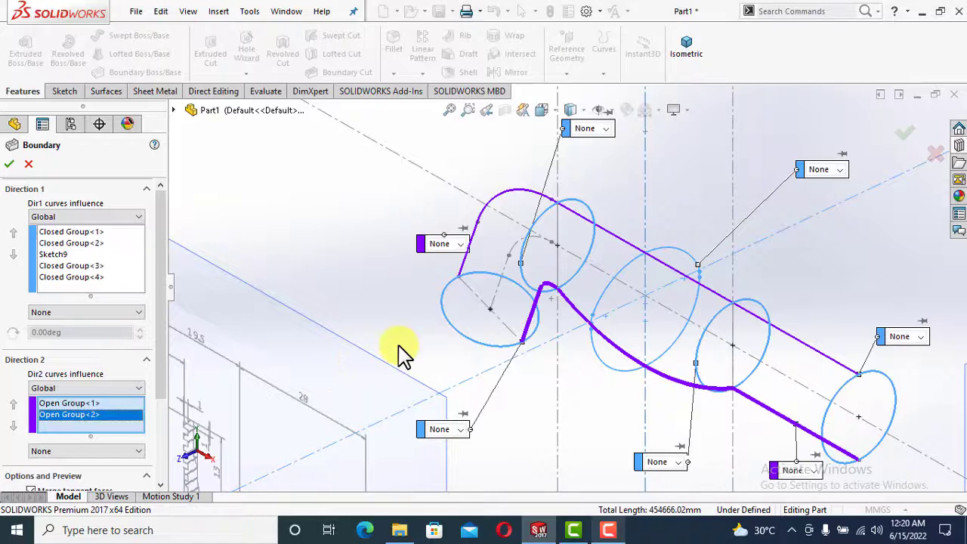
pyautogui.scroll(-2, 136, 389)
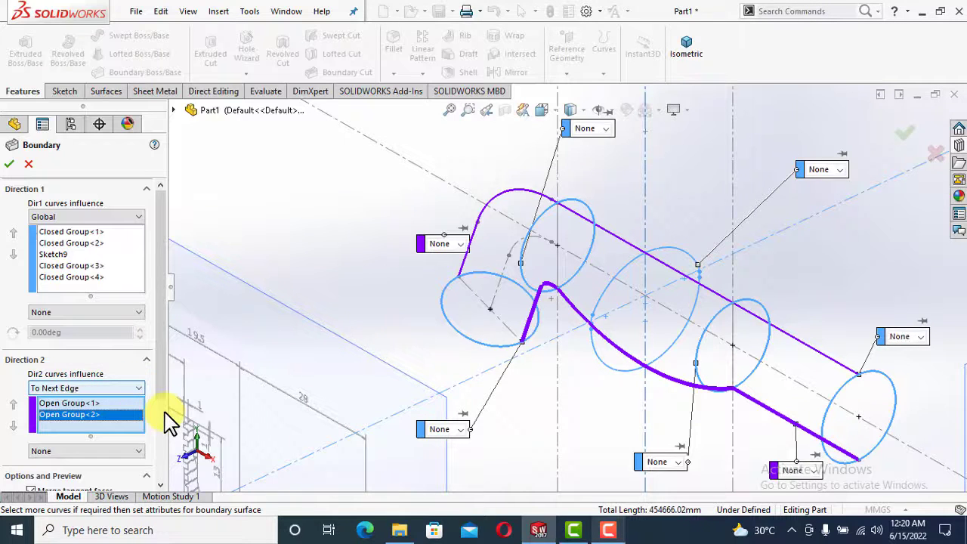
pyautogui.click(137, 390)
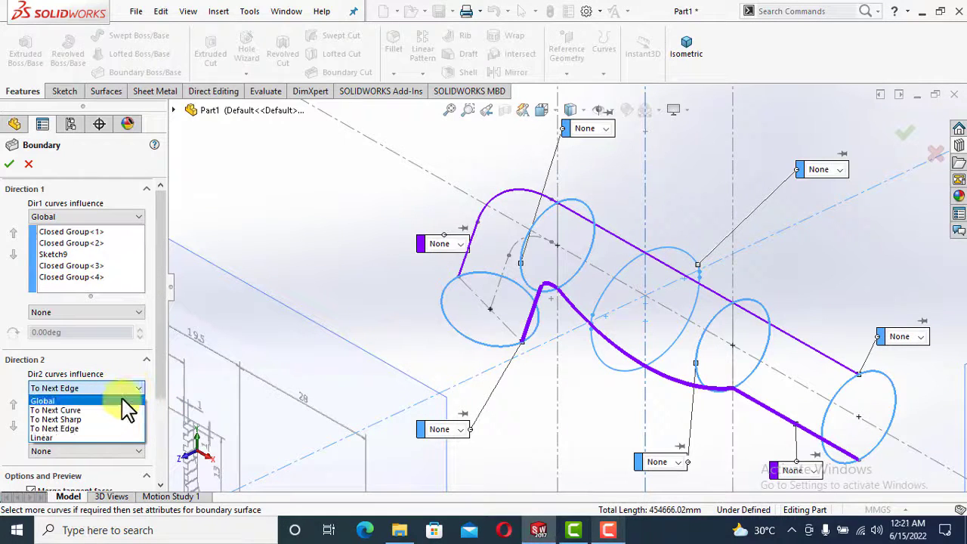
pyautogui.click(122, 399)
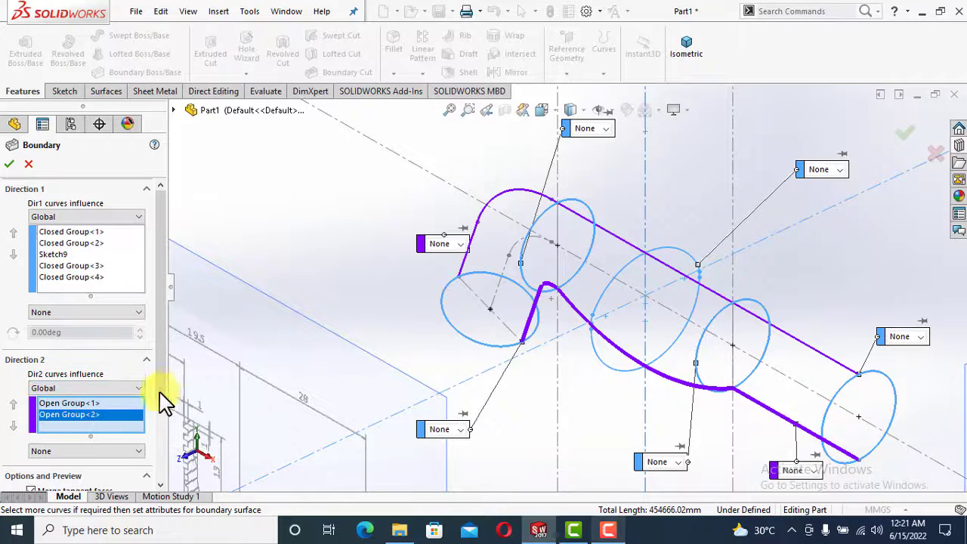
# Preview the boundary solid, check it from the top, and create the feature, returning to the isometric view
pyautogui.moveTo(162, 400); pyautogui.dragTo(156, 471)
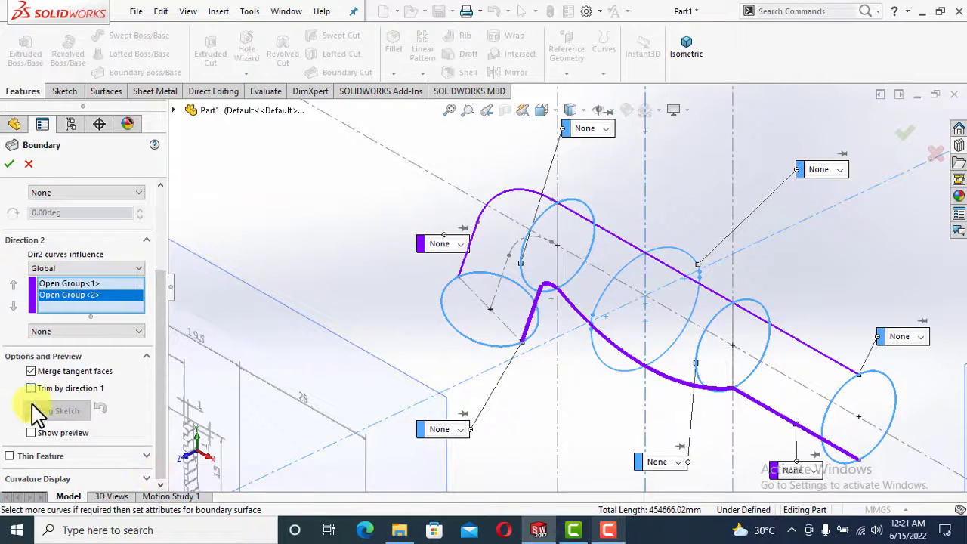
pyautogui.click(30, 433)
pyautogui.moveTo(529, 351); pyautogui.dragTo(370, 451, button='middle')
pyautogui.click(198, 452)
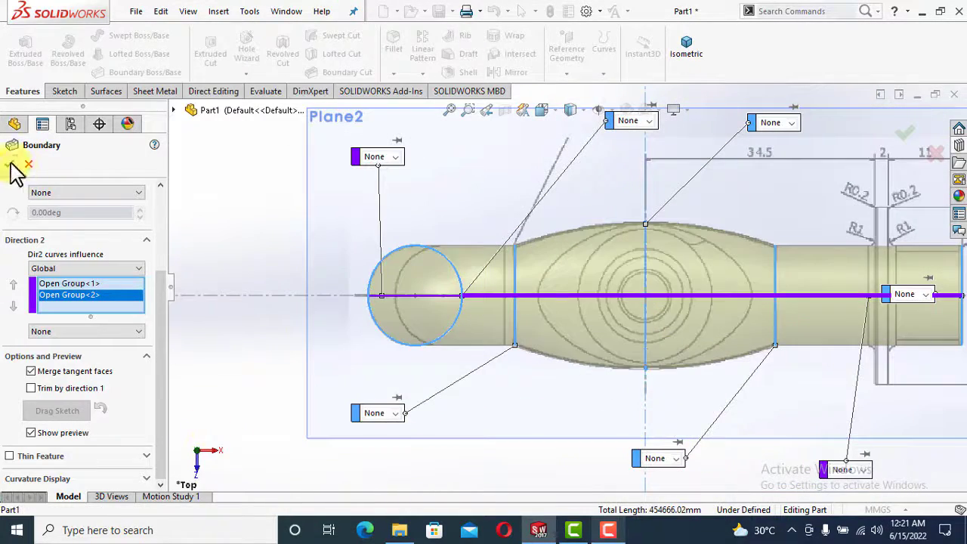
pyautogui.click(905, 133)
pyautogui.click(683, 67)
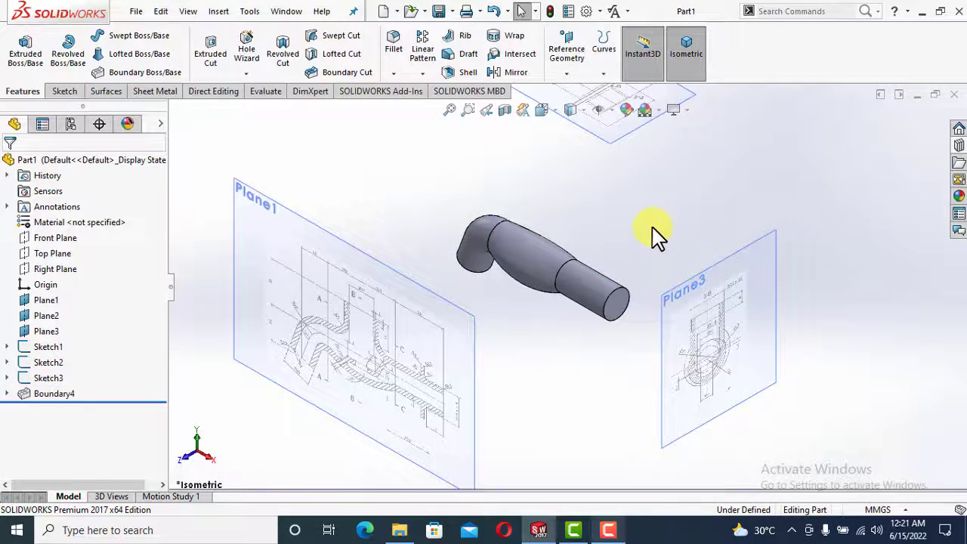
# Start a new sketch on the Top Plane and view it face-on over the plan-view blueprint
pyautogui.scroll(-3, 359, 355)
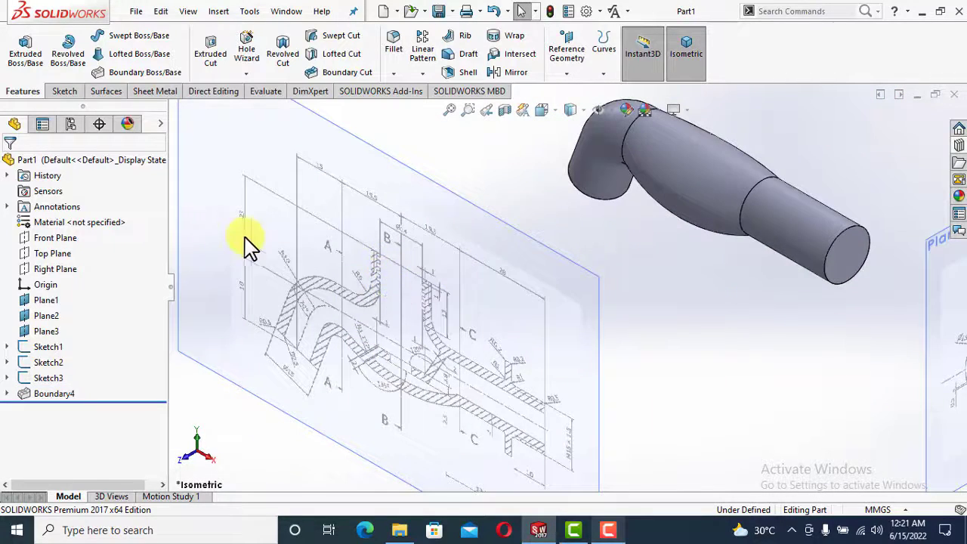
pyautogui.scroll(-5, 329, 227)
pyautogui.scroll(8, 693, 378)
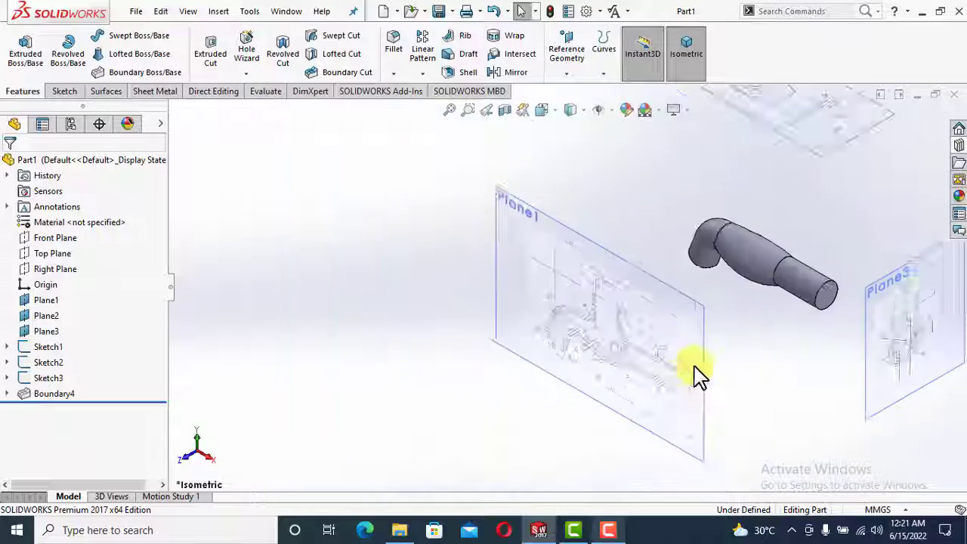
pyautogui.scroll(-10, 902, 307)
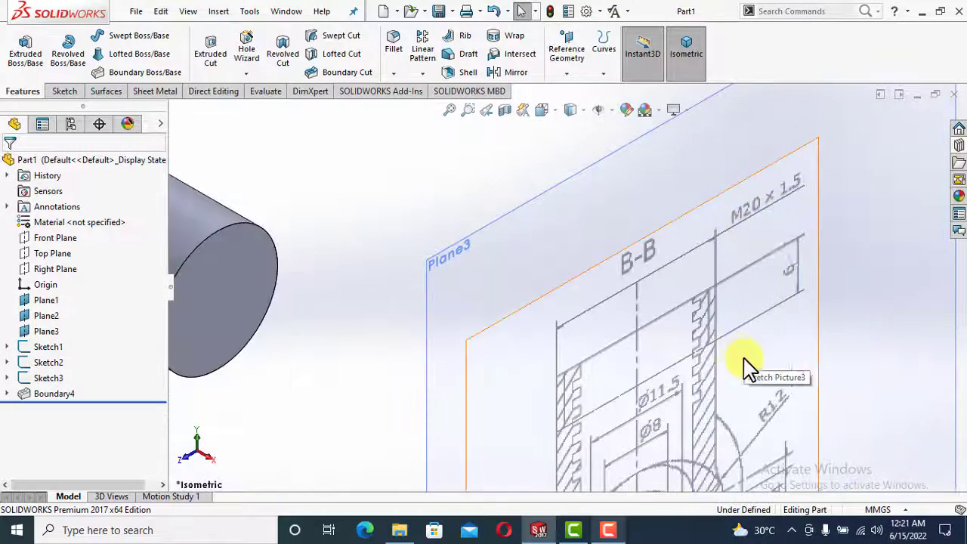
pyautogui.scroll(6, 747, 371)
pyautogui.scroll(-3, 329, 183)
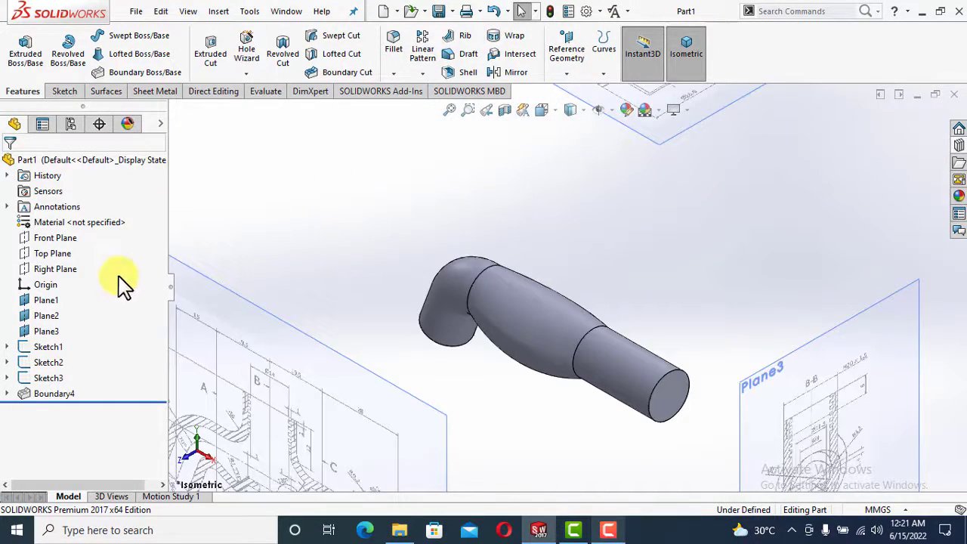
pyautogui.click(53, 253)
pyautogui.click(75, 230)
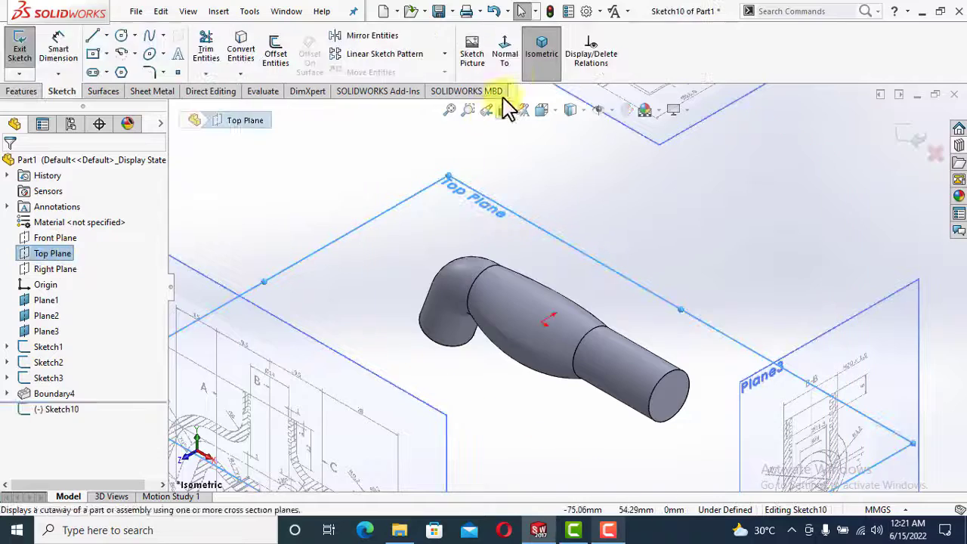
pyautogui.click(505, 49)
pyautogui.scroll(-6, 551, 227)
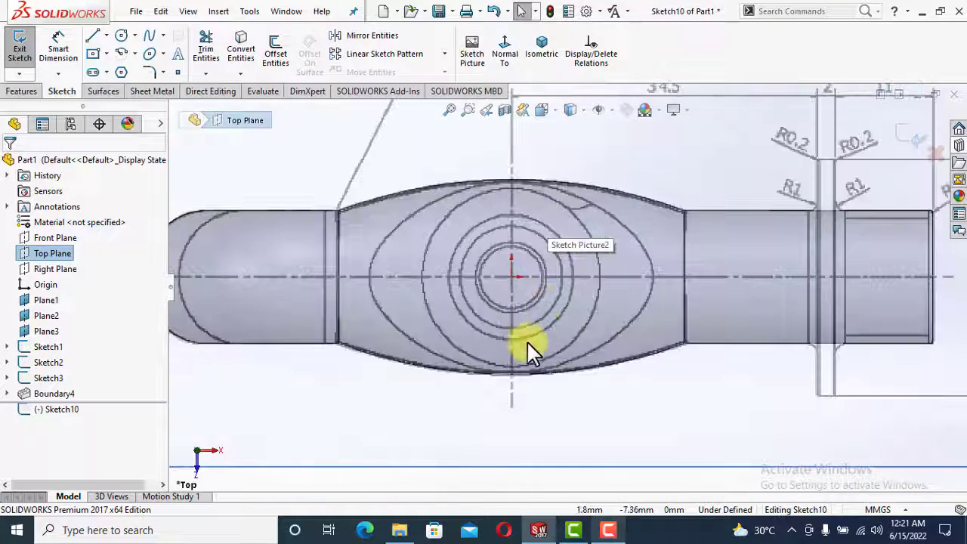
# Sketch a circle centred on the origin, dimension its diameter to 20 mm, and close the sketch
pyautogui.click(121, 36)
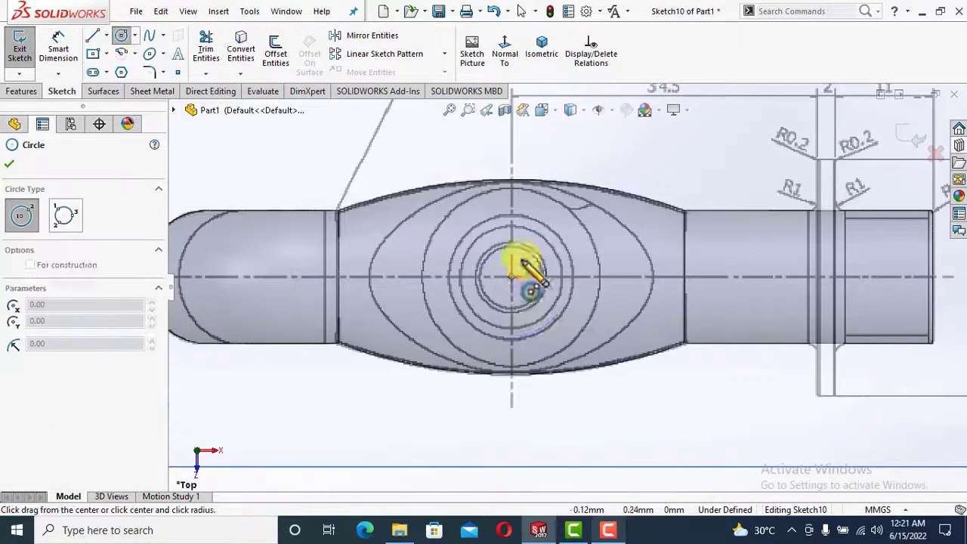
pyautogui.click(512, 277)
pyautogui.click(529, 201)
pyautogui.click(73, 60)
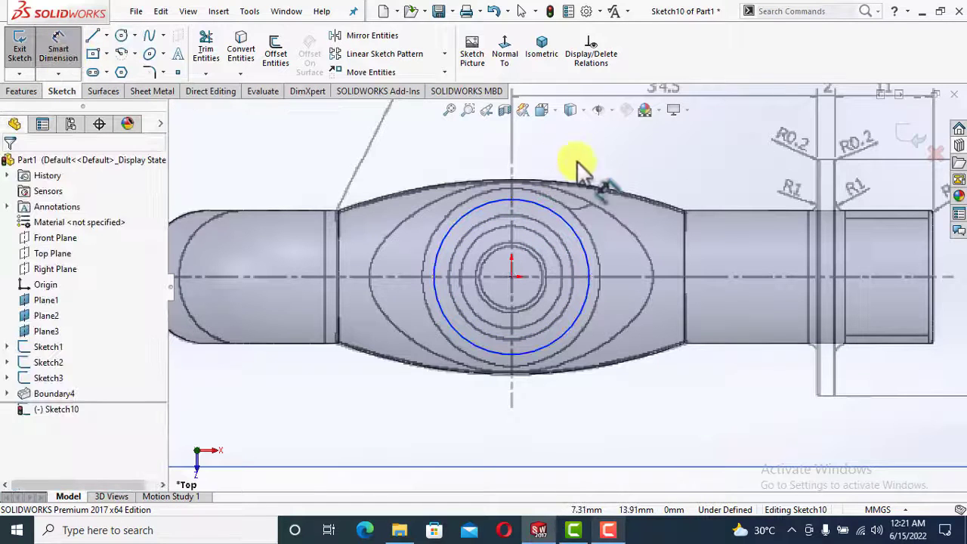
pyautogui.click(566, 223)
pyautogui.click(595, 168)
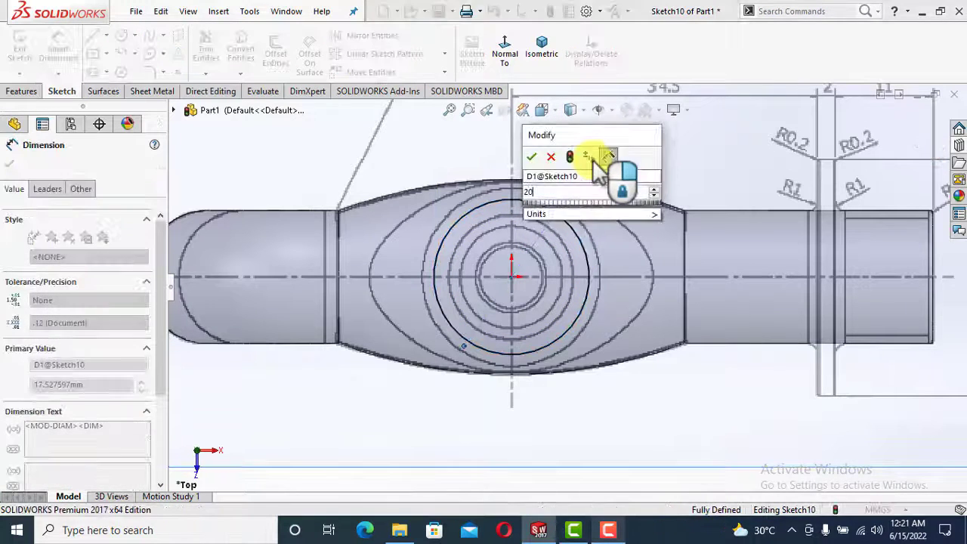
pyautogui.write('20')
pyautogui.press('Return')
pyautogui.click(8, 165)
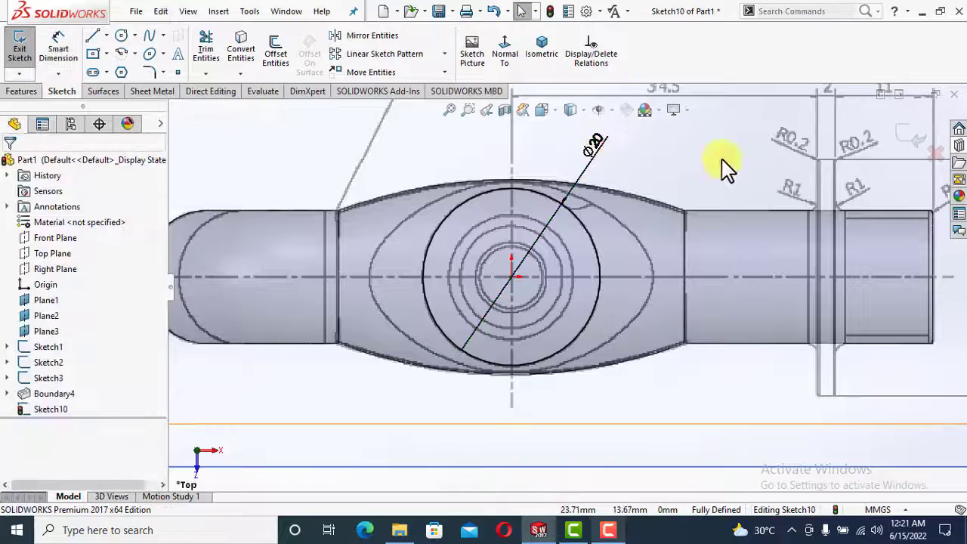
pyautogui.click(914, 140)
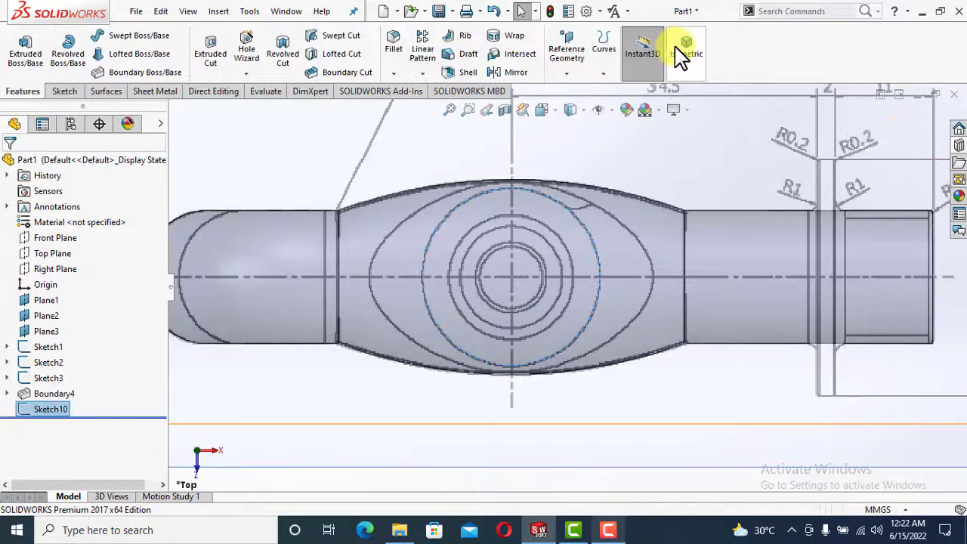
# Extrude the circle 23 mm upward from the sketch plane as a boss merged with the valve body
pyautogui.click(684, 54)
pyautogui.click(25, 49)
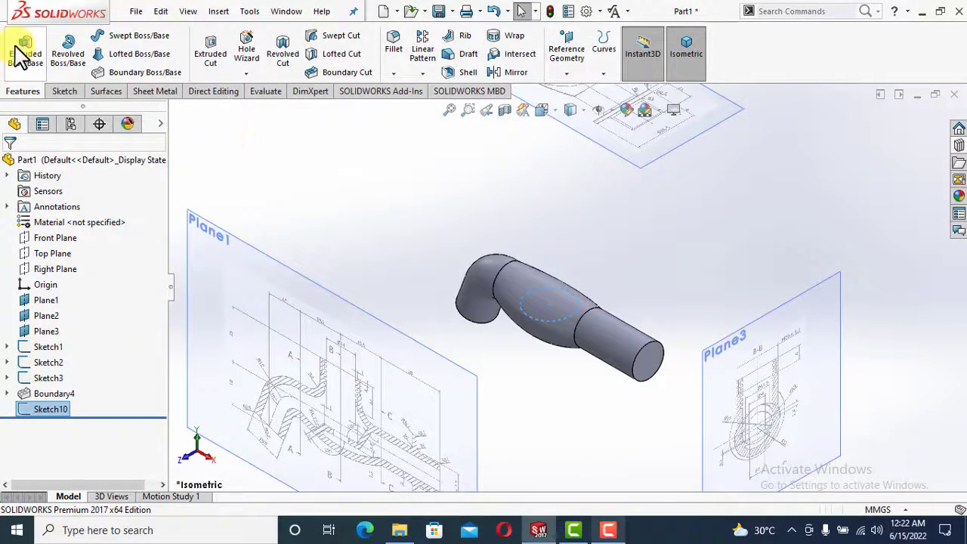
pyautogui.scroll(-3, 216, 329)
pyautogui.scroll(-2, 215, 329)
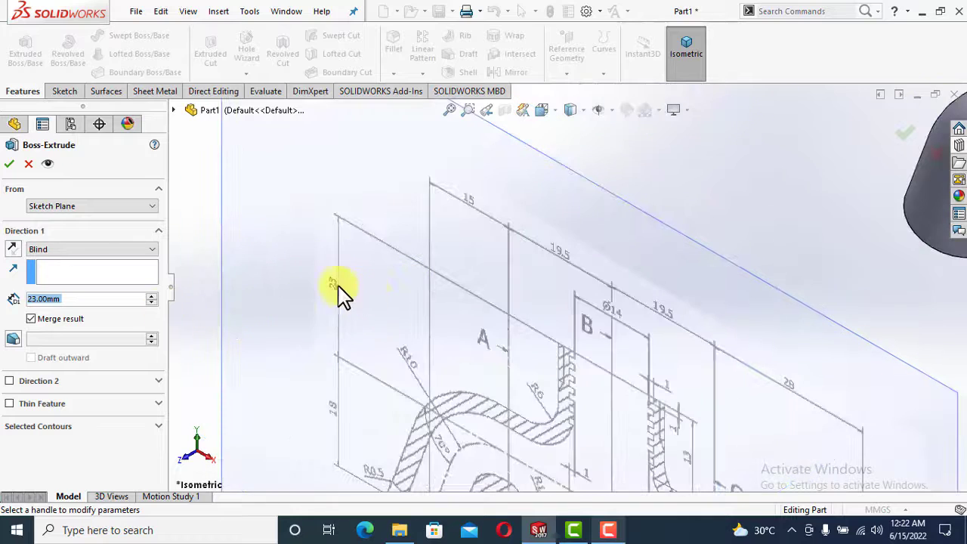
pyautogui.click(9, 167)
pyautogui.scroll(7, 564, 333)
pyautogui.click(756, 325)
pyautogui.scroll(-1, 743, 257)
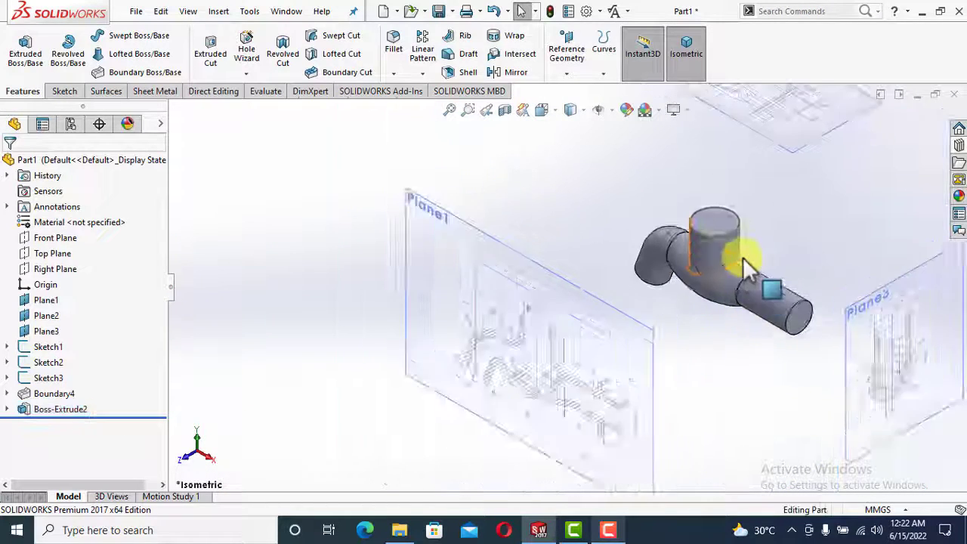
# Round the edge where the vertical boss meets the body with a 6 mm constant-size fillet
pyautogui.scroll(2, 745, 264)
pyautogui.scroll(-6, 439, 335)
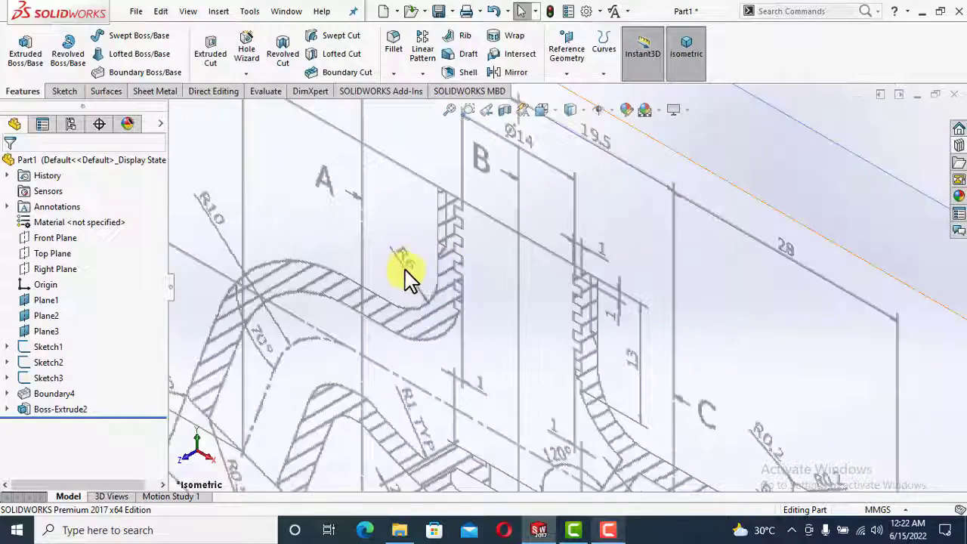
pyautogui.scroll(7, 796, 310)
pyautogui.scroll(-3, 726, 242)
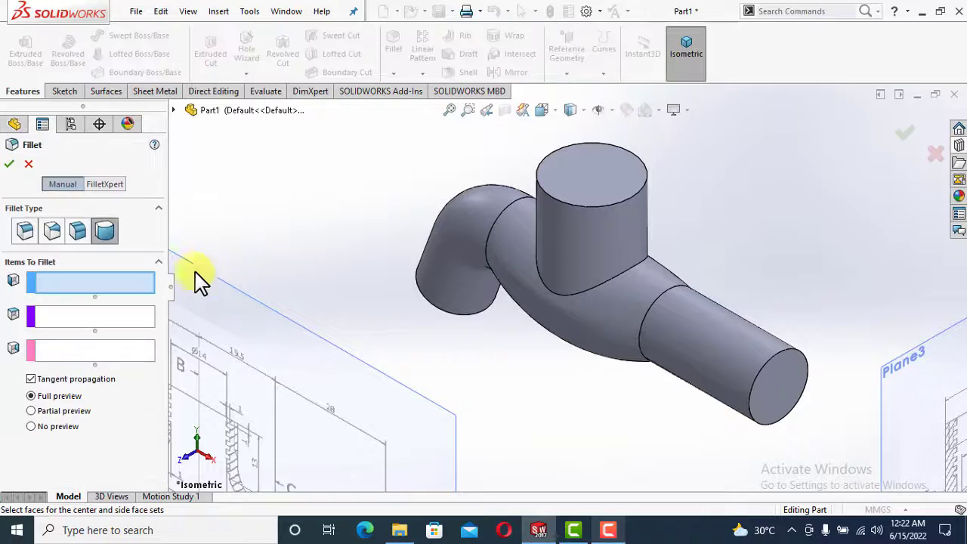
pyautogui.click(27, 231)
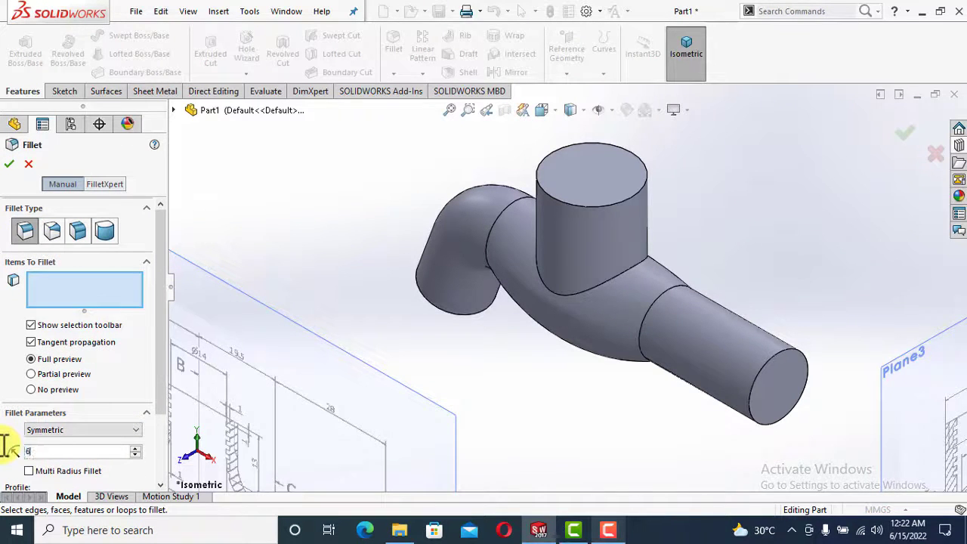
pyautogui.click(620, 274)
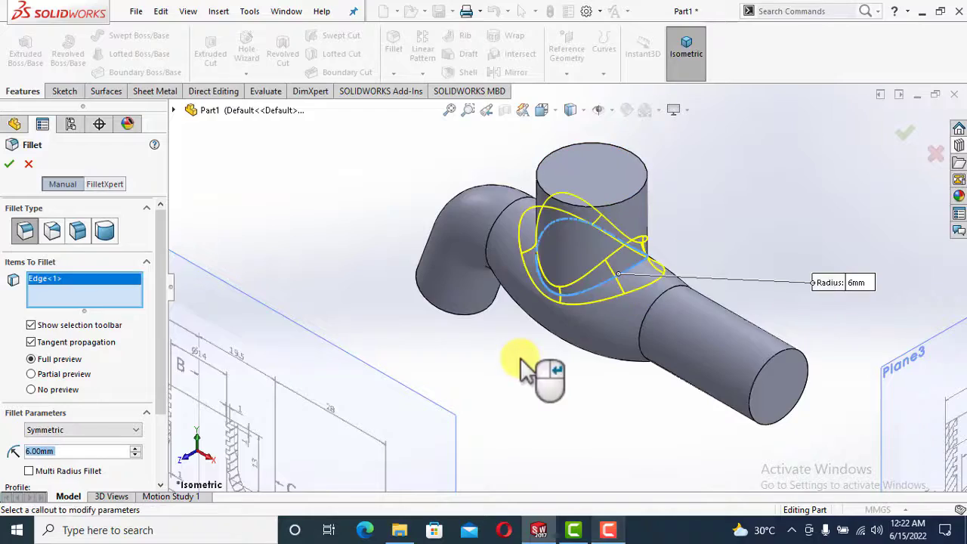
pyautogui.click(10, 165)
pyautogui.moveTo(522, 395); pyautogui.dragTo(552, 357, button='middle')
# Examine the wall thickness and bore dimensions in the longitudinal section and section B-B blueprints
pyautogui.scroll(4, 553, 358)
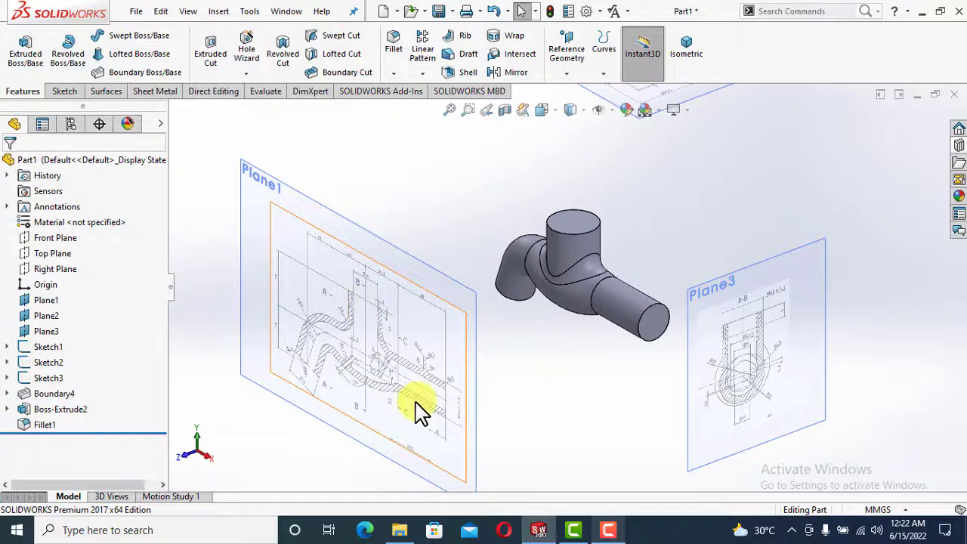
pyautogui.scroll(-6, 421, 412)
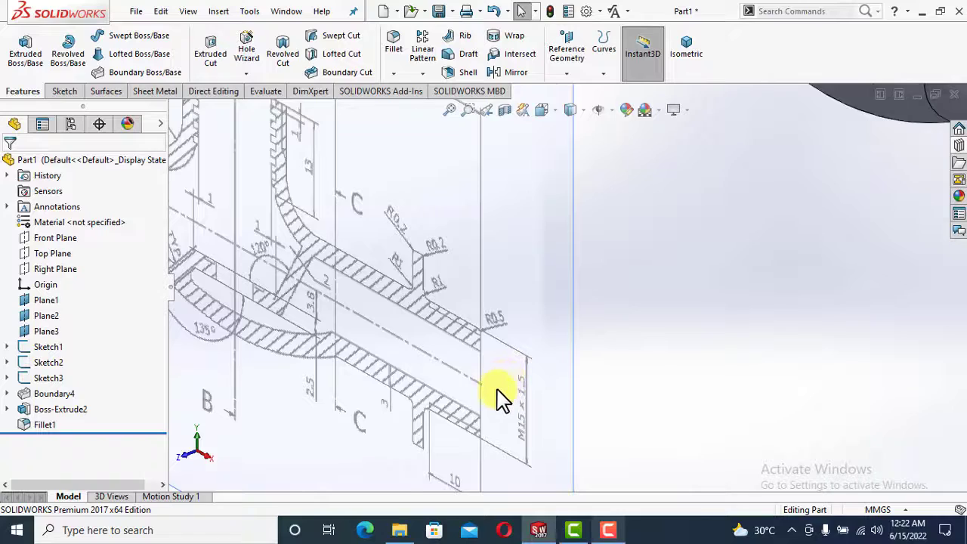
pyautogui.scroll(2, 499, 397)
pyautogui.scroll(1, 499, 396)
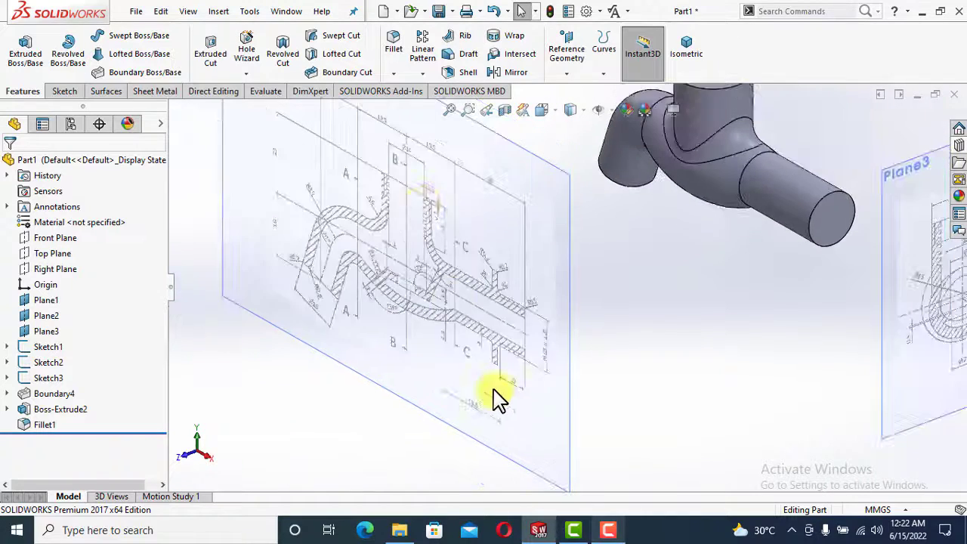
pyautogui.scroll(-3, 464, 161)
pyautogui.scroll(-3, 501, 231)
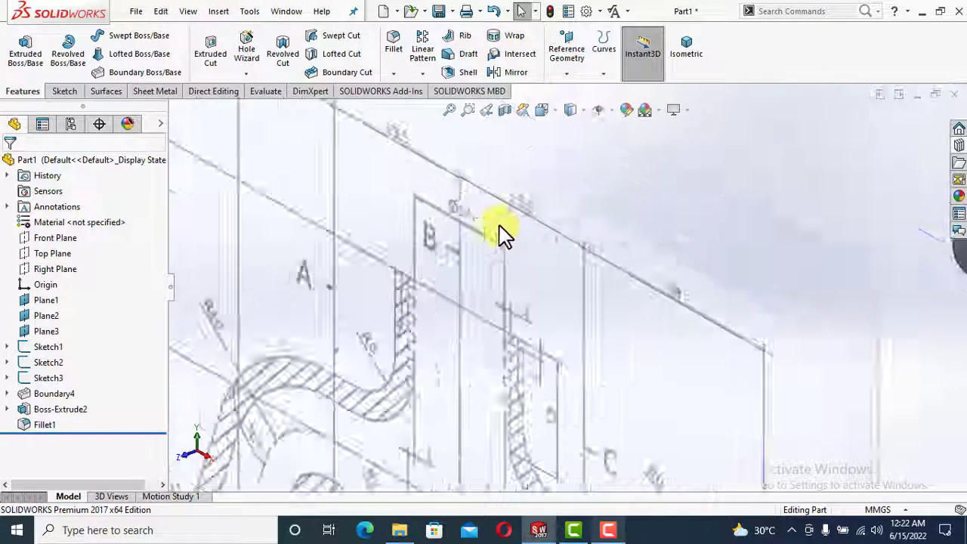
pyautogui.scroll(4, 458, 302)
pyautogui.scroll(3, 514, 372)
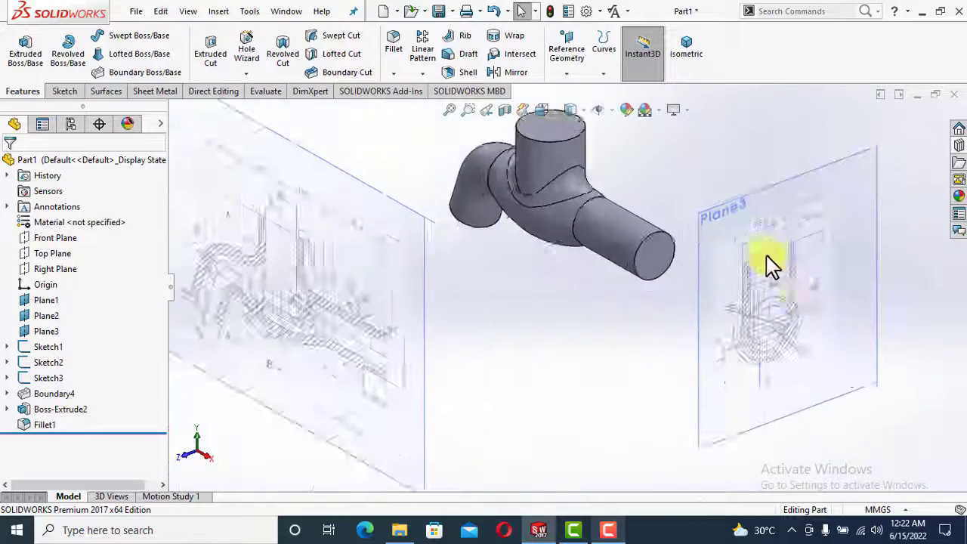
pyautogui.scroll(-3, 803, 232)
pyautogui.scroll(4, 312, 280)
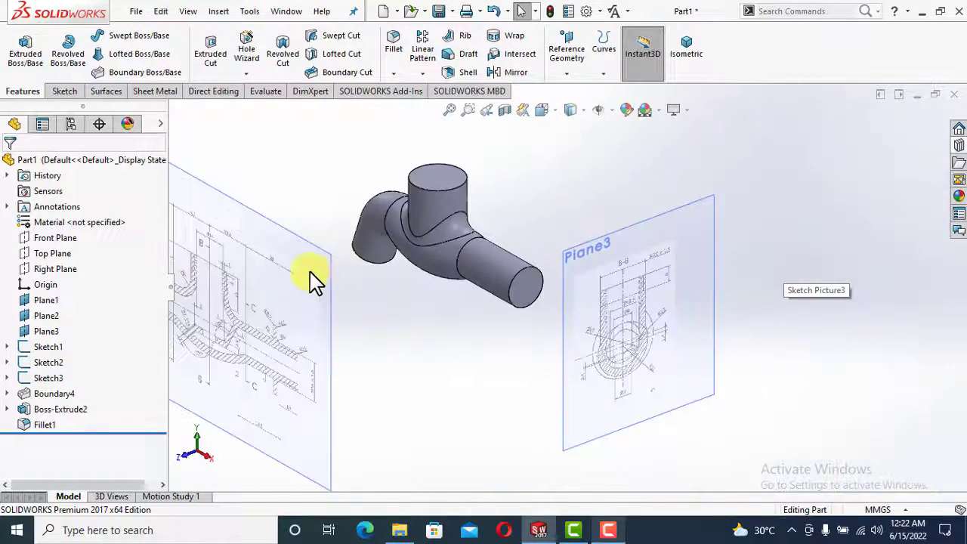
pyautogui.scroll(-4, 512, 324)
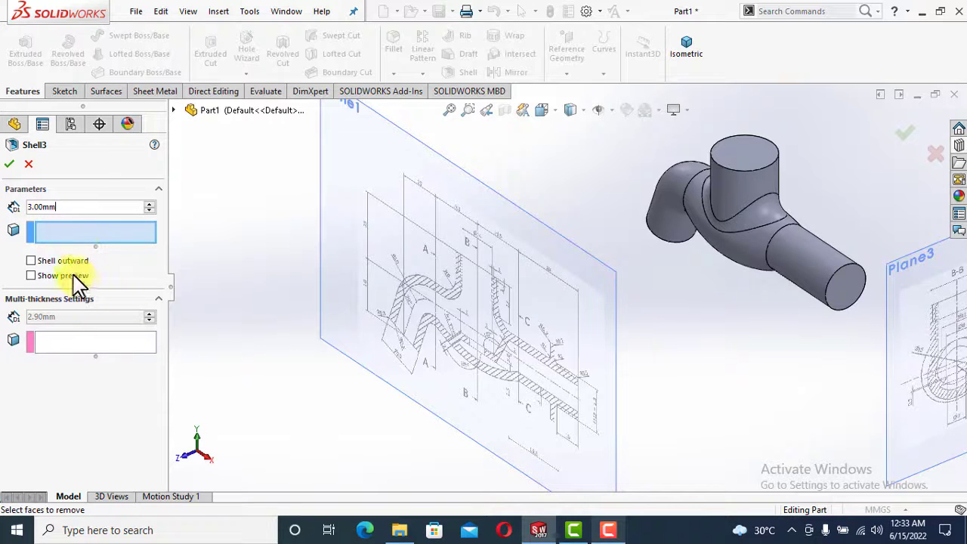
# Try to shell the body with a 3 mm wall, removing the straight-pipe end, boss top and elbow end faces
pyautogui.click(850, 291)
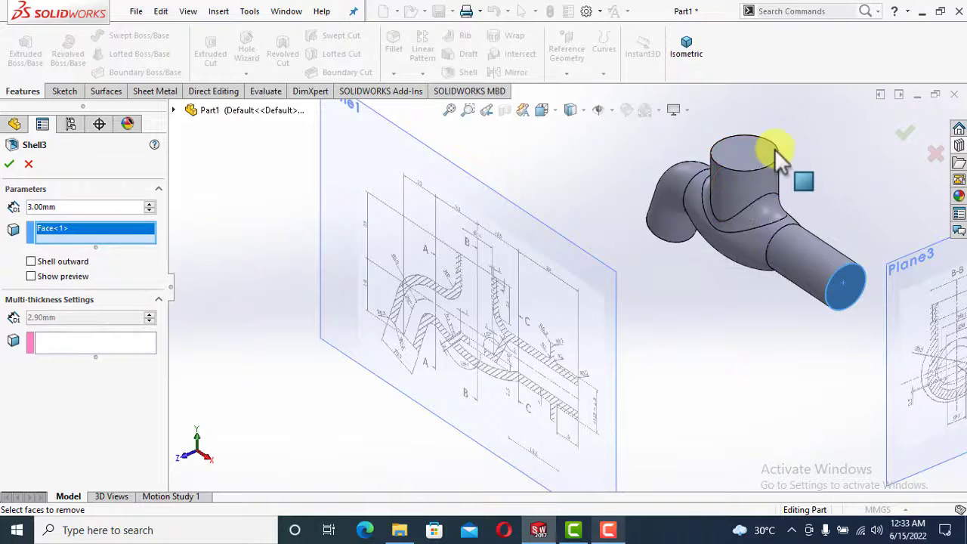
pyautogui.click(767, 153)
pyautogui.moveTo(702, 320); pyautogui.dragTo(725, 174, button='middle')
pyautogui.click(594, 460)
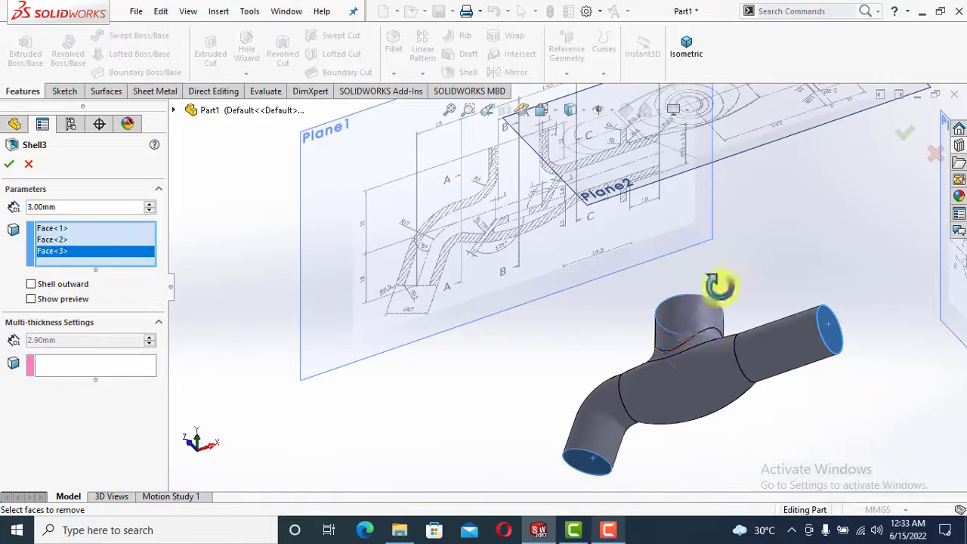
pyautogui.moveTo(718, 281); pyautogui.dragTo(703, 454, button='middle')
pyautogui.click(51, 251)
pyautogui.click(9, 165)
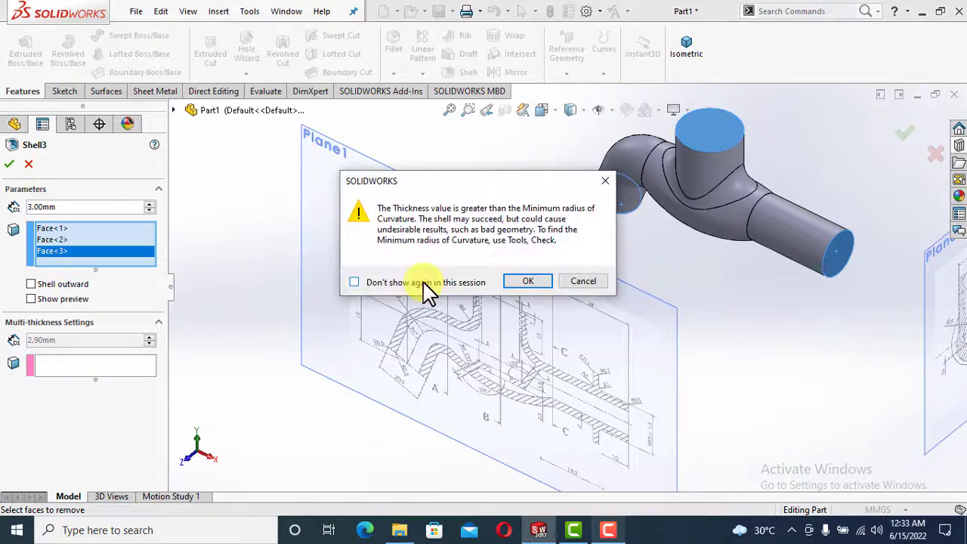
pyautogui.click(533, 281)
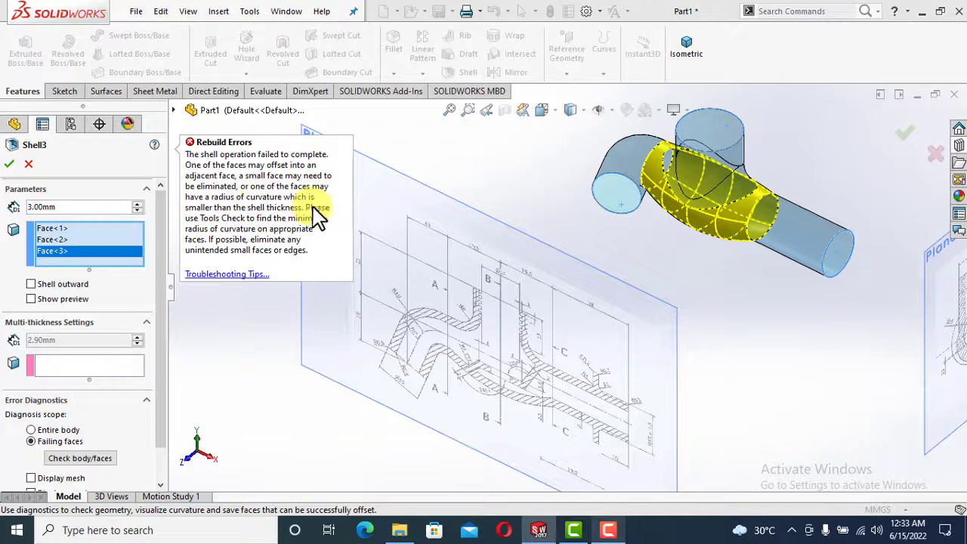
# Check the wall in the section B-B blueprint and set the shell thickness to 2.95 mm
pyautogui.scroll(3, 744, 327)
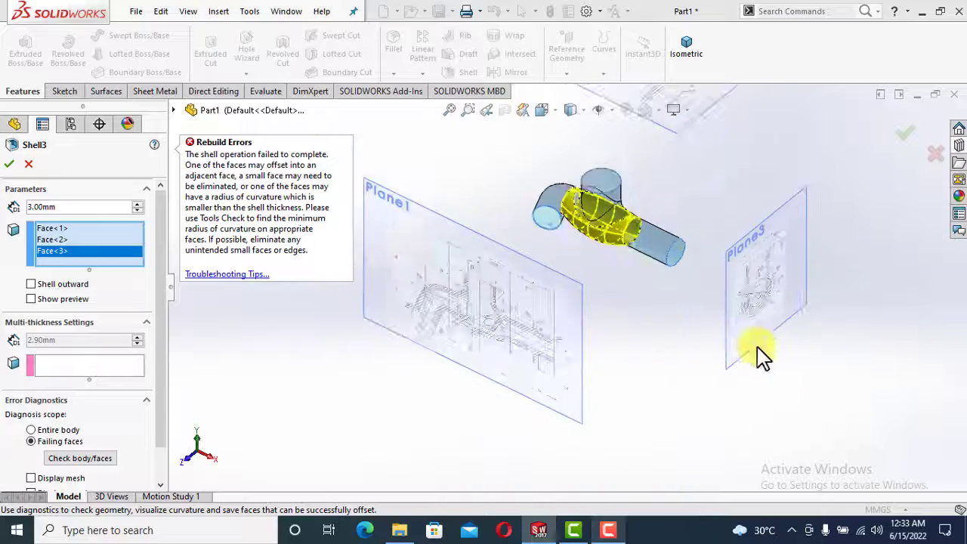
pyautogui.scroll(-6, 758, 325)
pyautogui.moveTo(715, 256); pyautogui.dragTo(674, 249, button='middle')
pyautogui.scroll(-5, 542, 432)
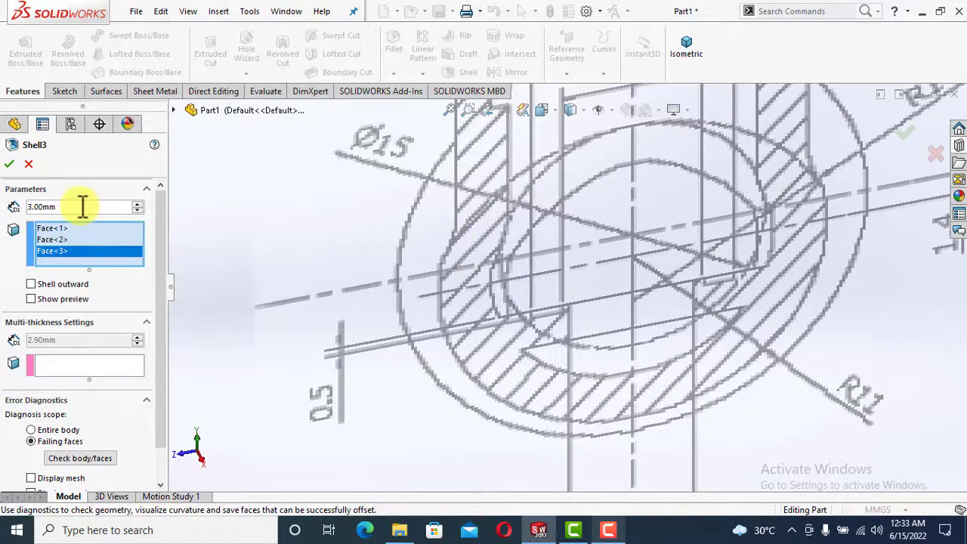
pyautogui.write('2.95')
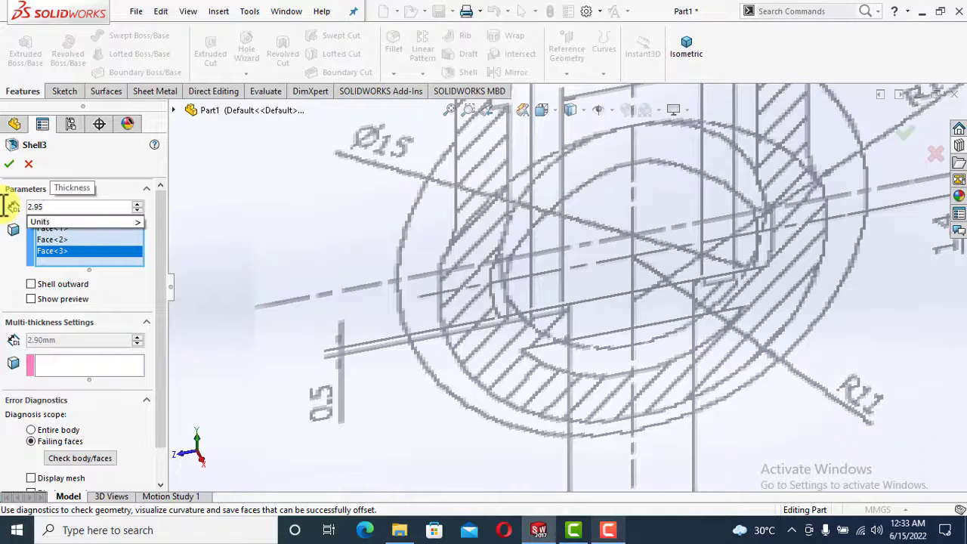
pyautogui.press('Return')
# Turn on the shell preview, create the shell with the three end faces open, and inspect the hollow body
pyautogui.scroll(6, 268, 281)
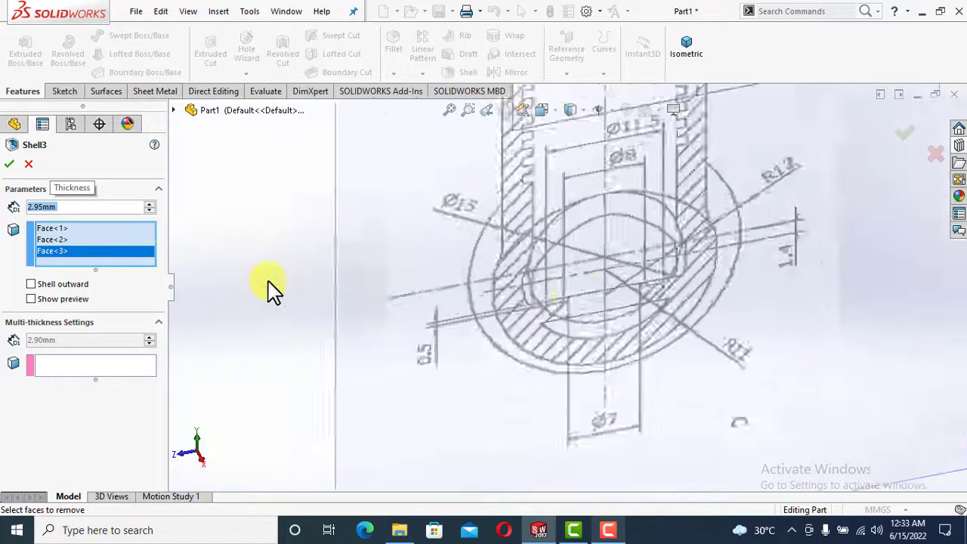
pyautogui.moveTo(381, 240)
pyautogui.mouseDown(button='middle')
pyautogui.moveTo(461, 224)
pyautogui.moveTo(378, 158)
pyautogui.moveTo(172, 310)
pyautogui.mouseUp(button='middle')
pyautogui.scroll(5, 453, 224)
pyautogui.click(31, 300)
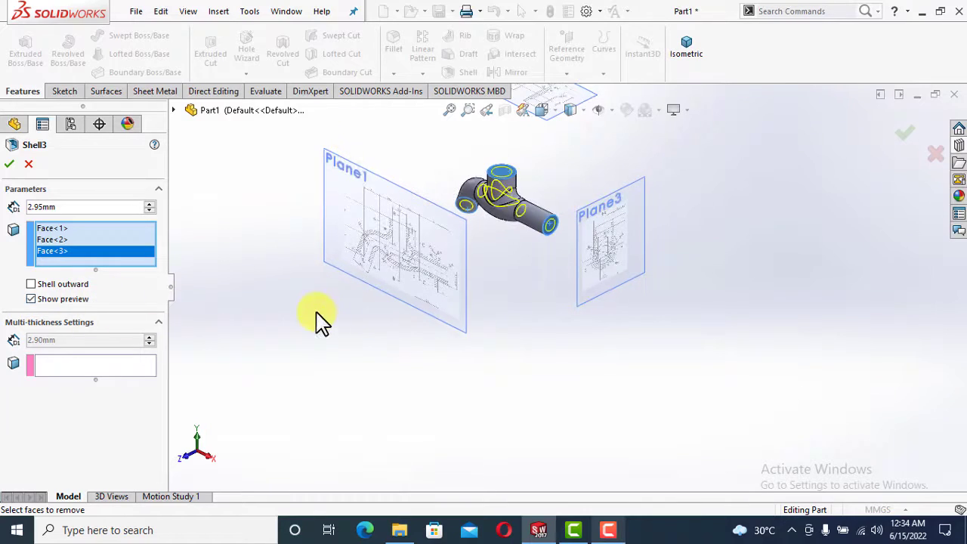
pyautogui.click(9, 164)
pyautogui.scroll(-5, 518, 259)
pyautogui.moveTo(529, 219)
pyautogui.mouseDown(button='middle')
pyautogui.moveTo(503, 121)
pyautogui.moveTo(529, 113)
pyautogui.moveTo(540, 260)
pyautogui.moveTo(536, 189)
pyautogui.moveTo(520, 324)
pyautogui.moveTo(400, 385)
pyautogui.mouseUp(button='middle')
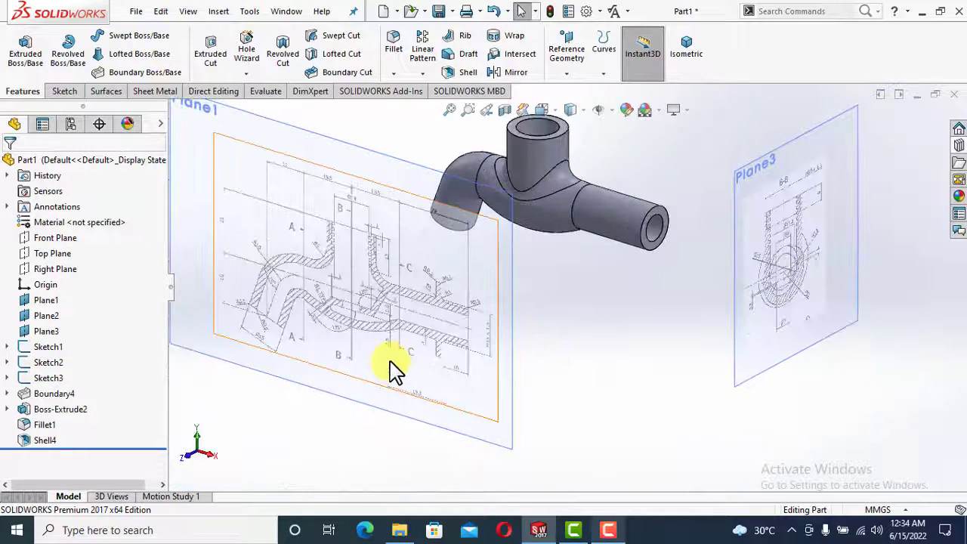
# Examine the flange's position and fillet radii near the straight-pipe end in the longitudinal section blueprint
pyautogui.scroll(-3, 446, 333)
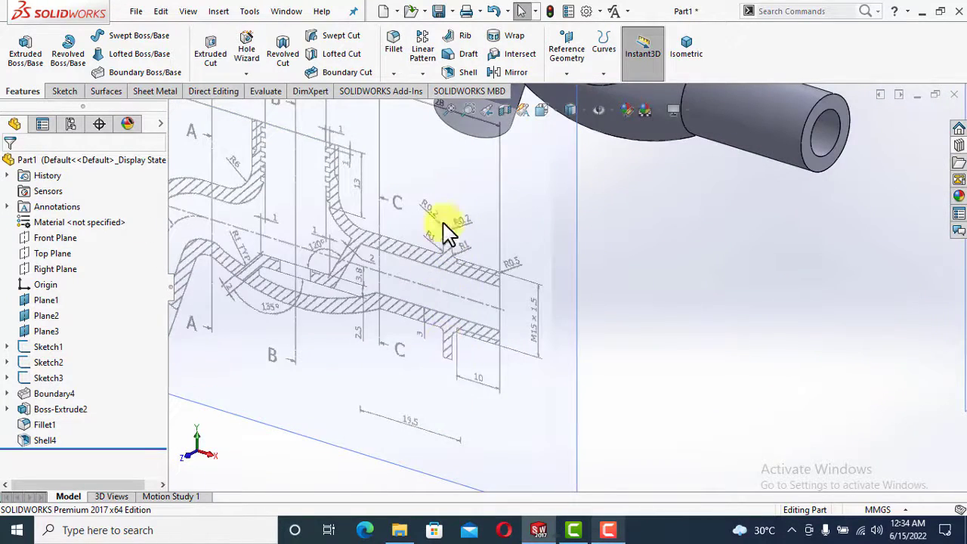
pyautogui.scroll(5, 583, 460)
pyautogui.moveTo(583, 461); pyautogui.dragTo(633, 244, button='middle')
pyautogui.scroll(-1, 635, 253)
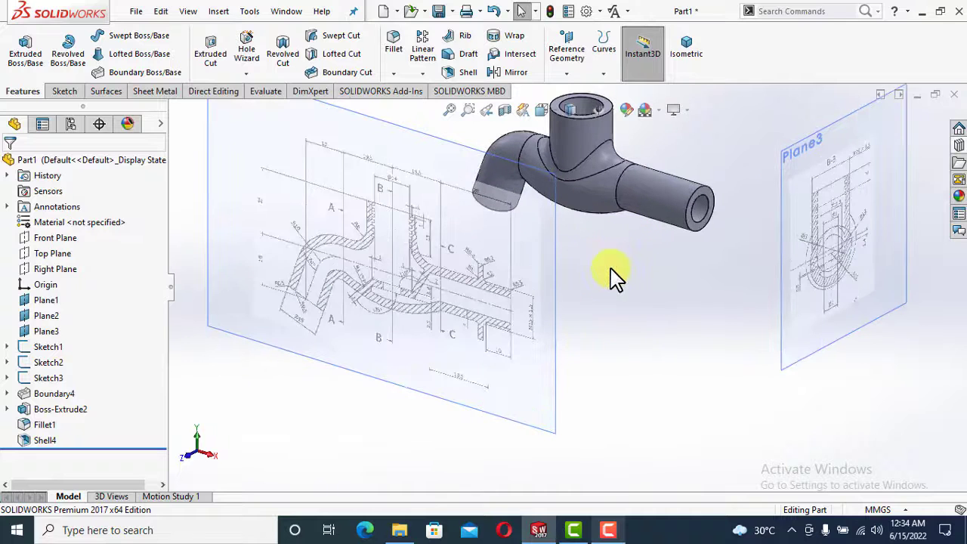
pyautogui.scroll(-2, 520, 355)
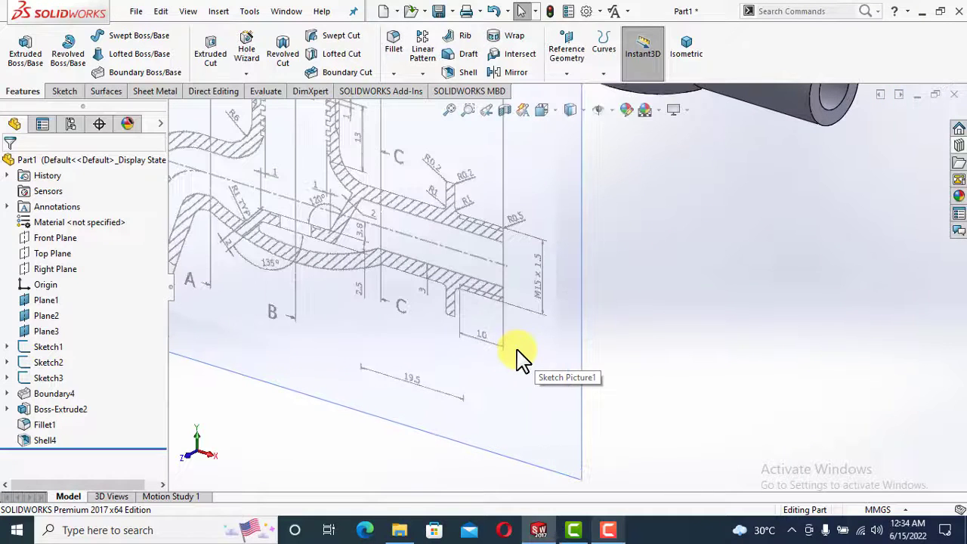
pyautogui.scroll(3, 522, 363)
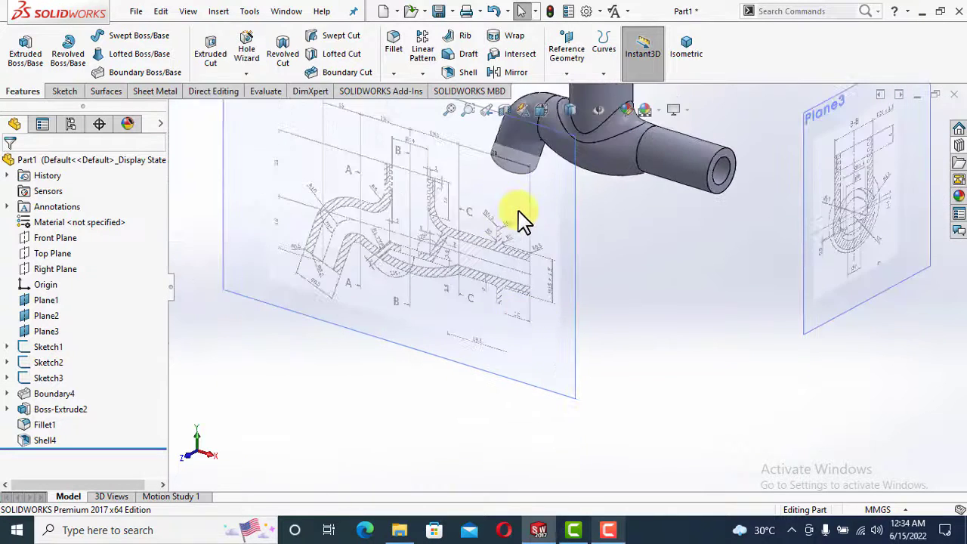
pyautogui.scroll(4, 520, 219)
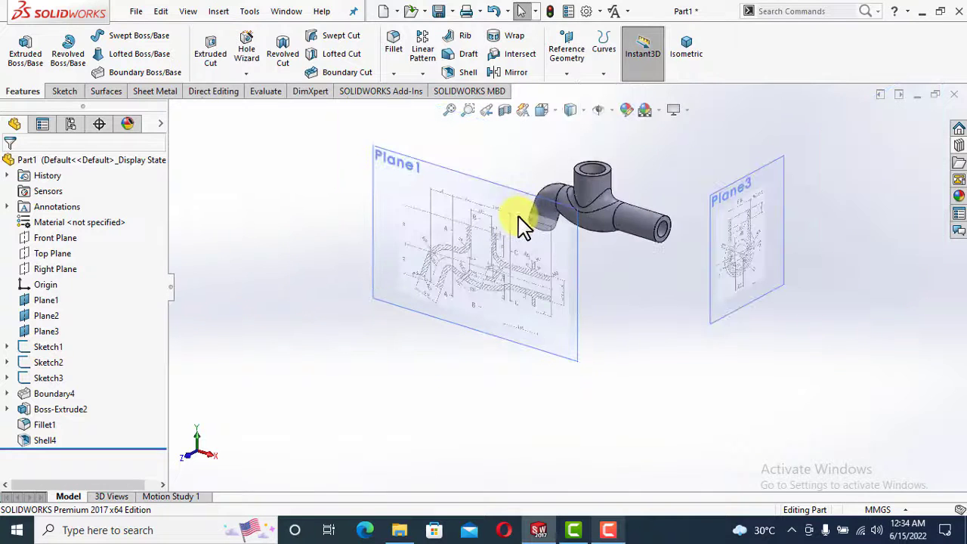
pyautogui.scroll(1, 604, 291)
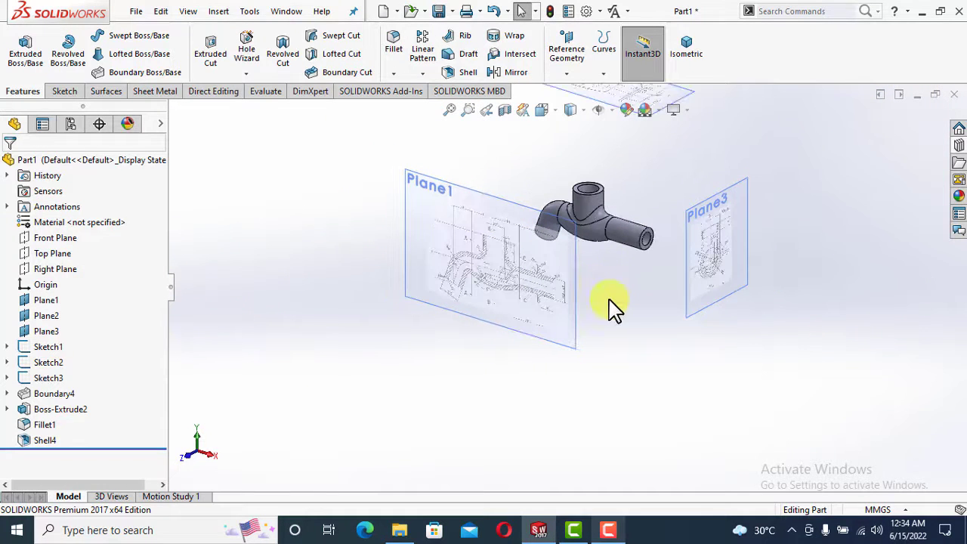
pyautogui.scroll(-1, 609, 301)
pyautogui.scroll(1, 609, 301)
pyautogui.scroll(-1, 609, 301)
pyautogui.scroll(1, 609, 301)
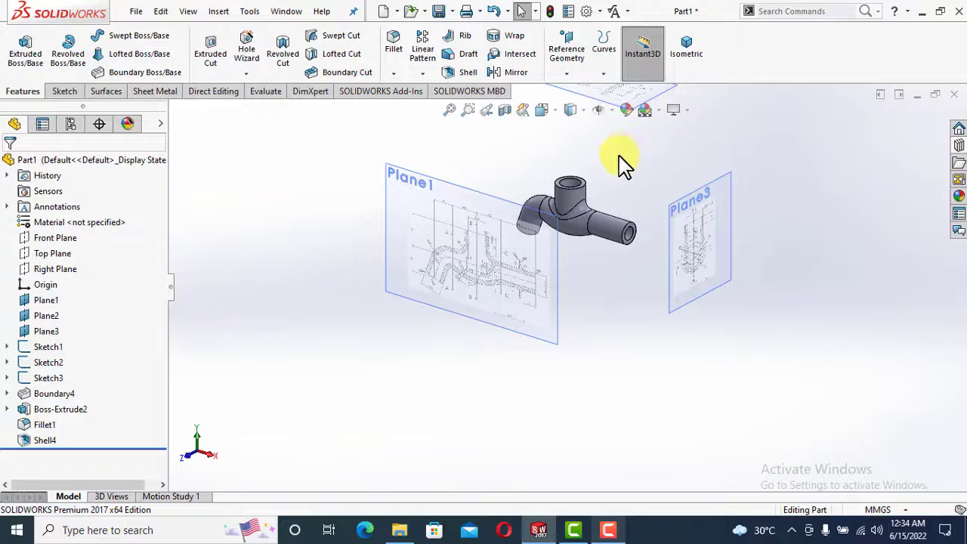
# Examine the flange's diameter, thickness and distance from the boss axis in the top-view blueprint, and compare with the longitudinal section
pyautogui.keyDown('ctrl'); pyautogui.moveTo(619, 157); pyautogui.dragTo(559, 296, button='middle'); pyautogui.keyUp('ctrl')
pyautogui.scroll(-2, 555, 219)
pyautogui.moveTo(506, 239); pyautogui.dragTo(501, 320, button='middle')
pyautogui.scroll(-3, 658, 255)
pyautogui.scroll(-2, 536, 250)
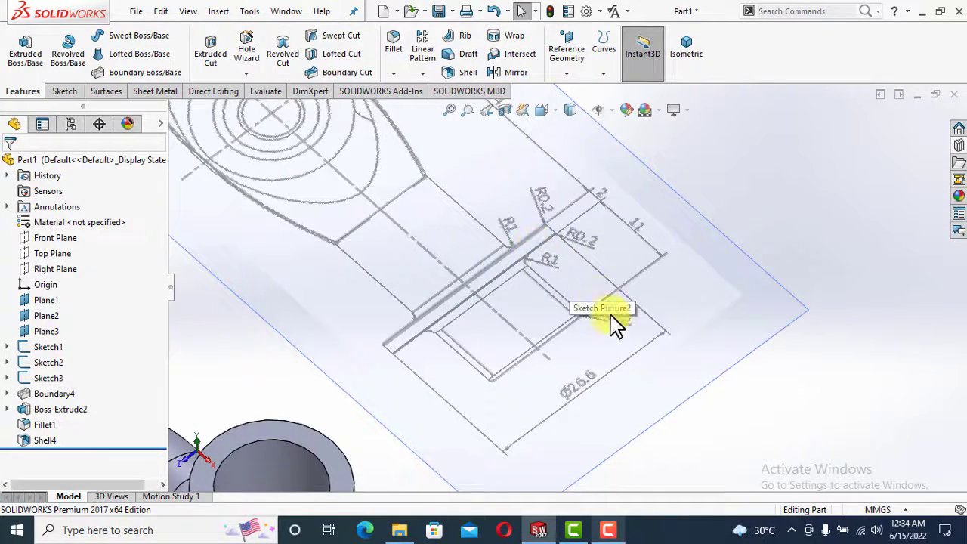
pyautogui.scroll(1, 622, 358)
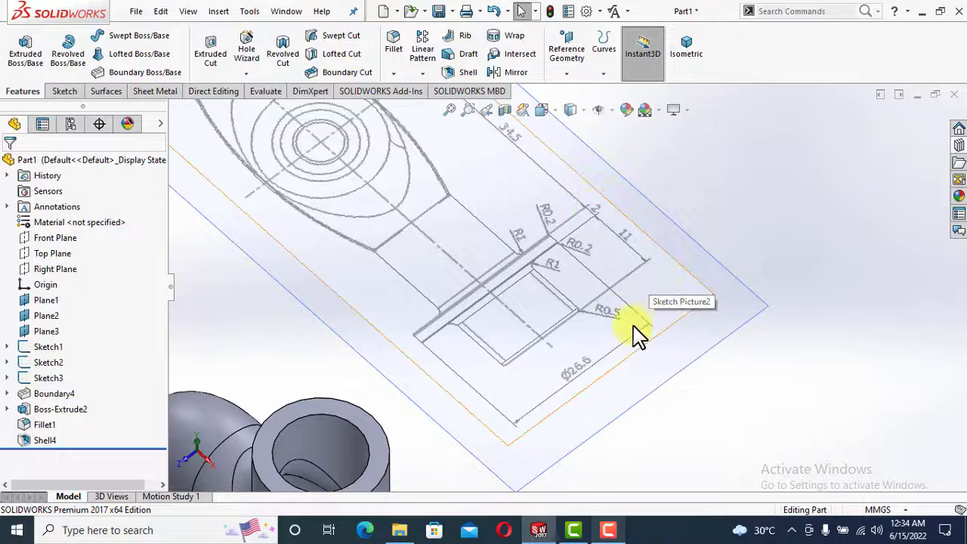
pyautogui.scroll(4, 614, 311)
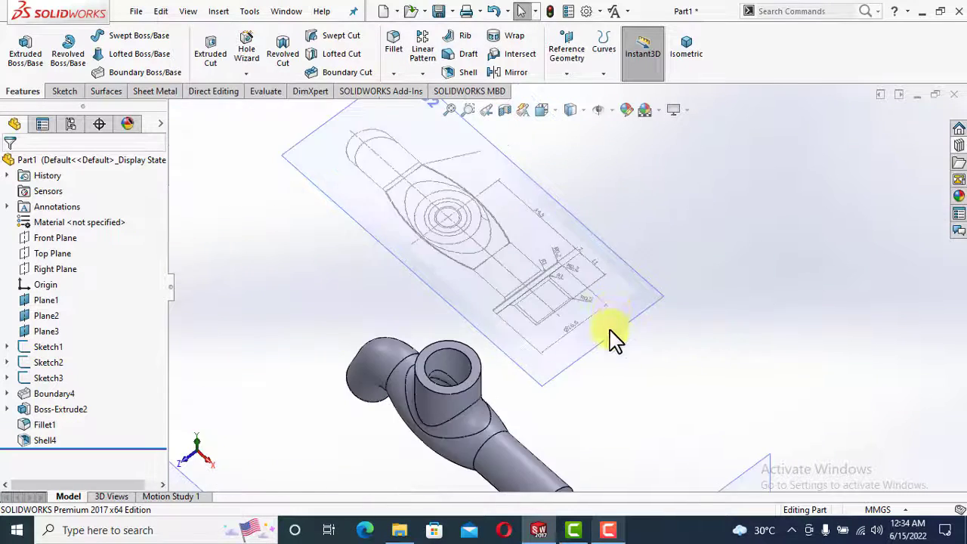
pyautogui.moveTo(519, 460); pyautogui.dragTo(512, 486, button='middle')
pyautogui.scroll(-4, 589, 314)
pyautogui.scroll(-3, 589, 298)
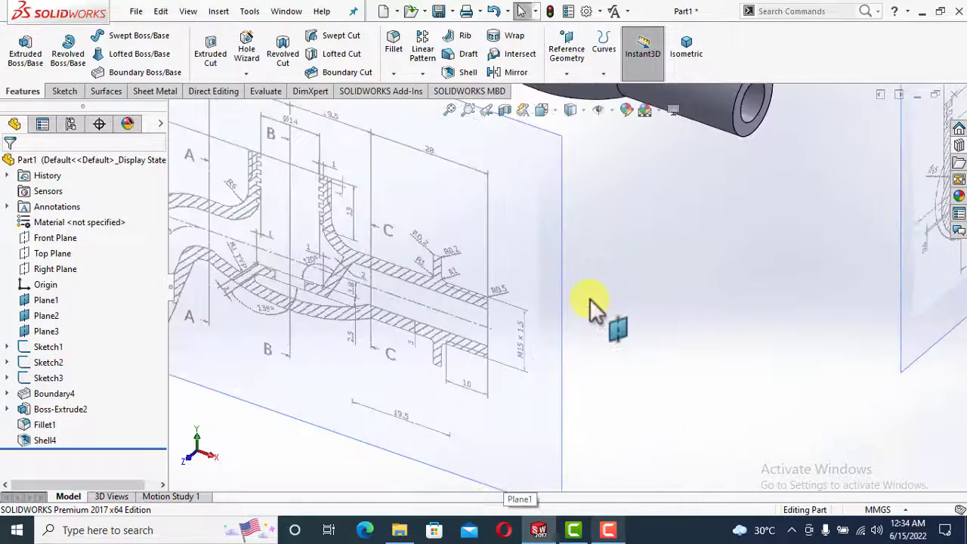
pyautogui.scroll(5, 590, 298)
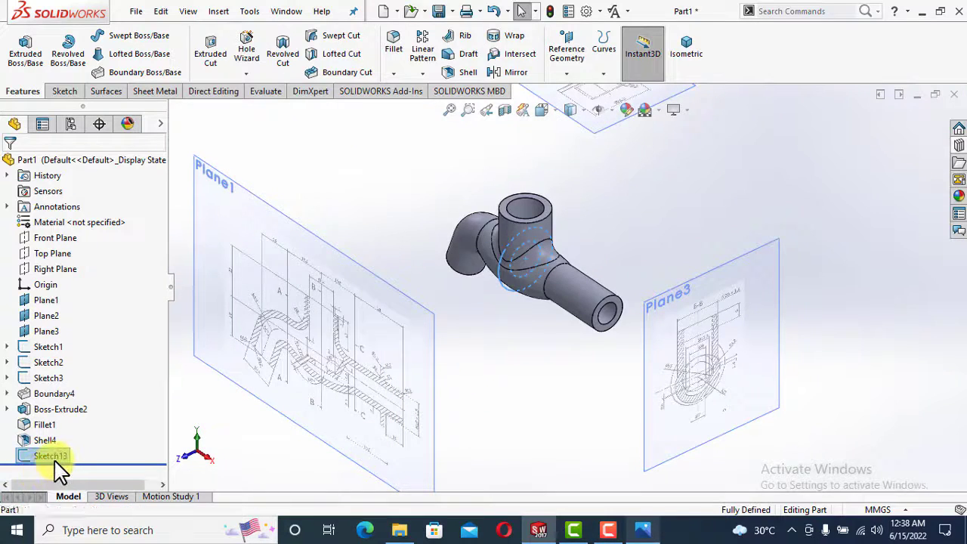
# In the flange sketch, delete the 15 mm inner circle and replace it with the pipe's bore edge converted into the sketch
pyautogui.click(43, 453)
pyautogui.click(28, 408)
pyautogui.scroll(-3, 535, 277)
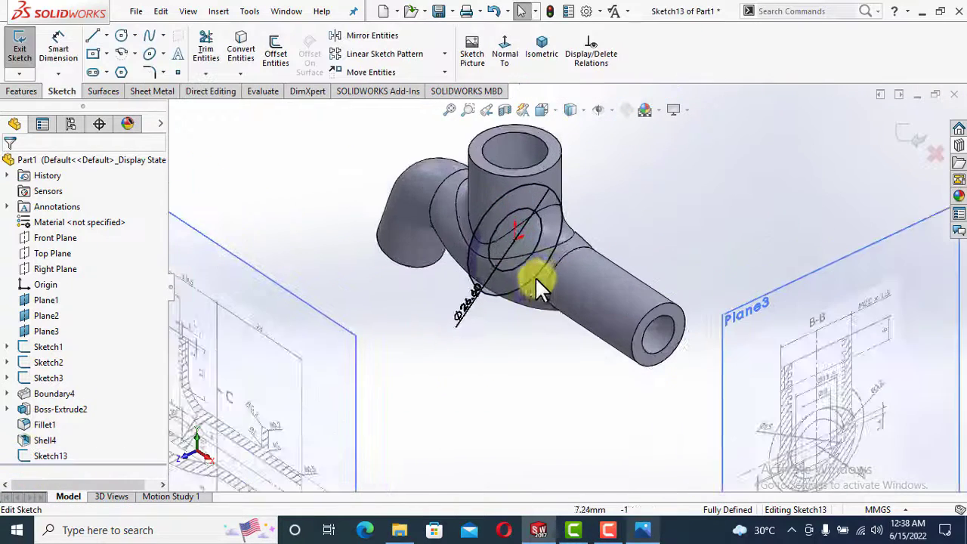
pyautogui.click(528, 265)
pyautogui.click(548, 397)
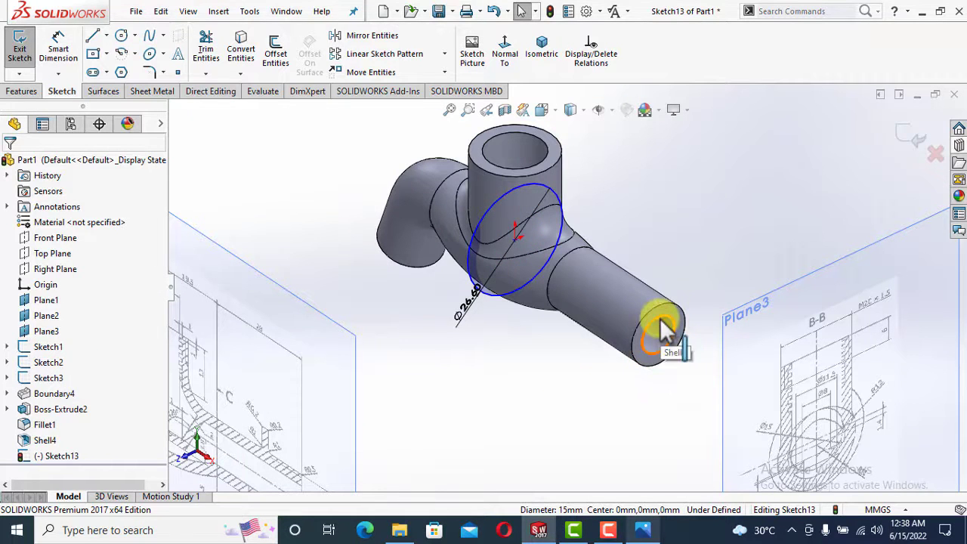
pyautogui.click(668, 340)
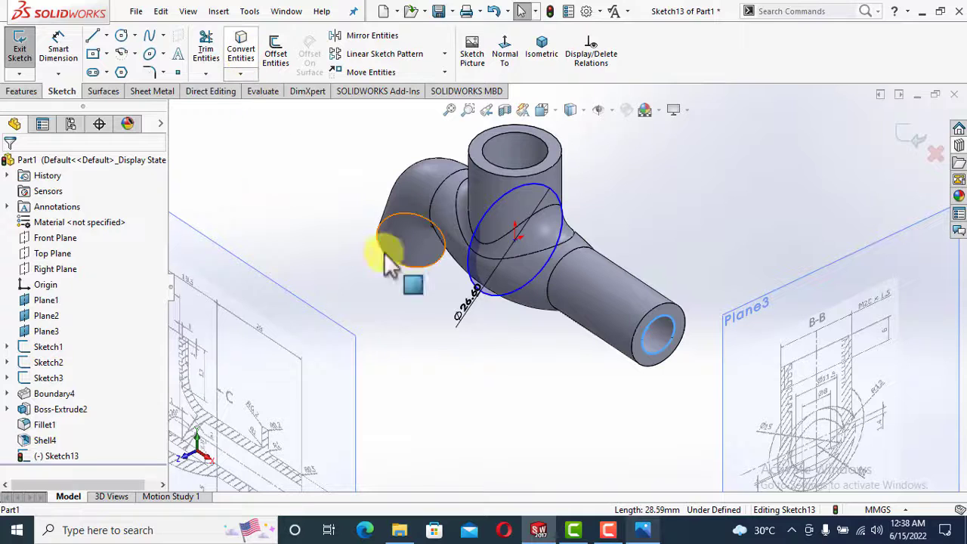
pyautogui.click(568, 400)
pyautogui.click(907, 136)
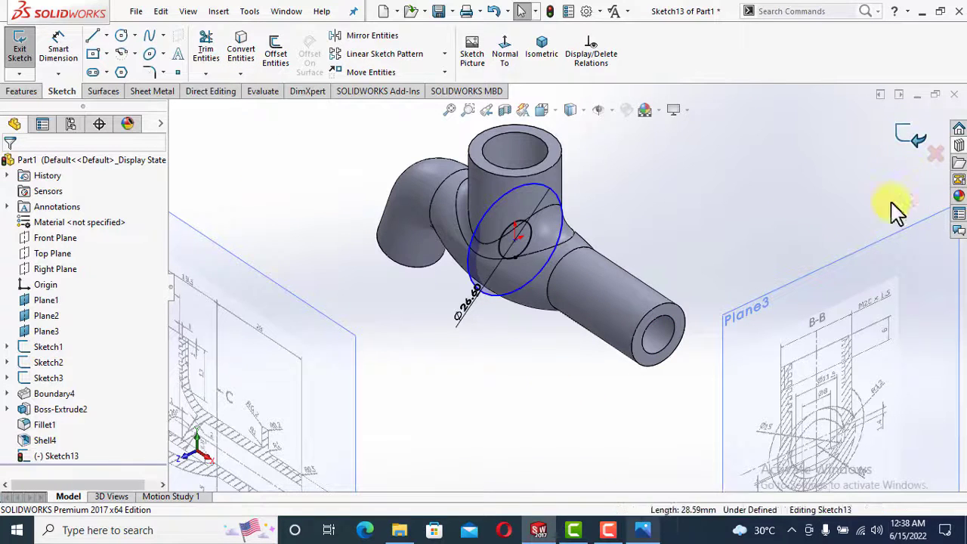
# Reopen the flange sketch and make the centre of the 26.6 mm circle coincident with the origin
pyautogui.click(68, 457)
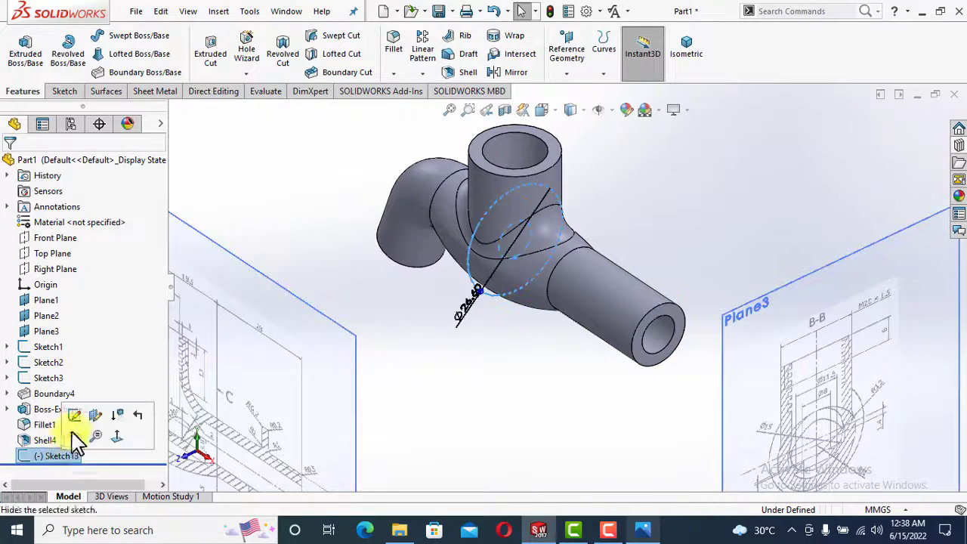
pyautogui.click(77, 411)
pyautogui.moveTo(605, 421); pyautogui.dragTo(572, 380, button='middle')
pyautogui.click(506, 59)
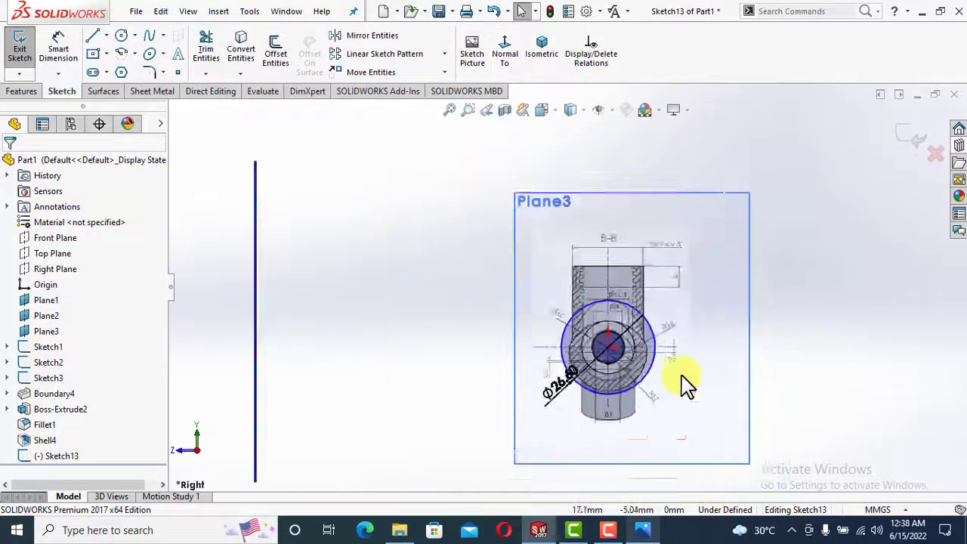
pyautogui.scroll(-3, 675, 387)
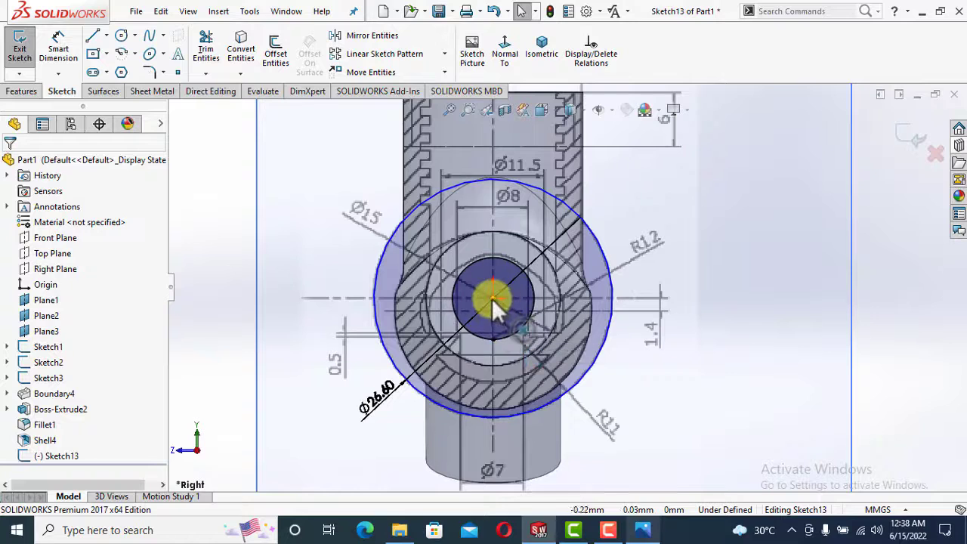
pyautogui.click(605, 253)
pyautogui.press('Escape')
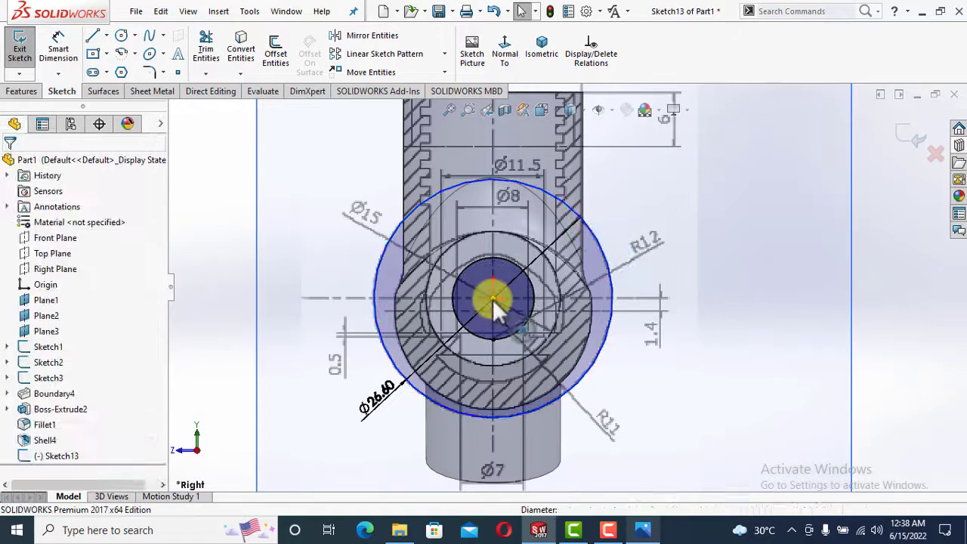
pyautogui.click(493, 266)
pyautogui.click(508, 317)
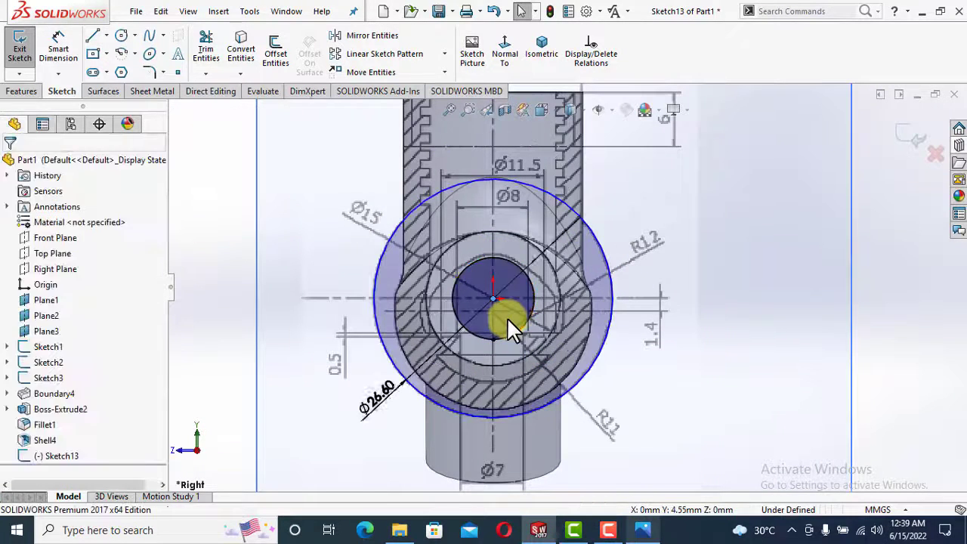
pyautogui.click(494, 299)
pyautogui.moveTo(491, 299); pyautogui.dragTo(499, 280)
pyautogui.keyDown('ctrl'); pyautogui.click(494, 298); pyautogui.keyUp('ctrl')
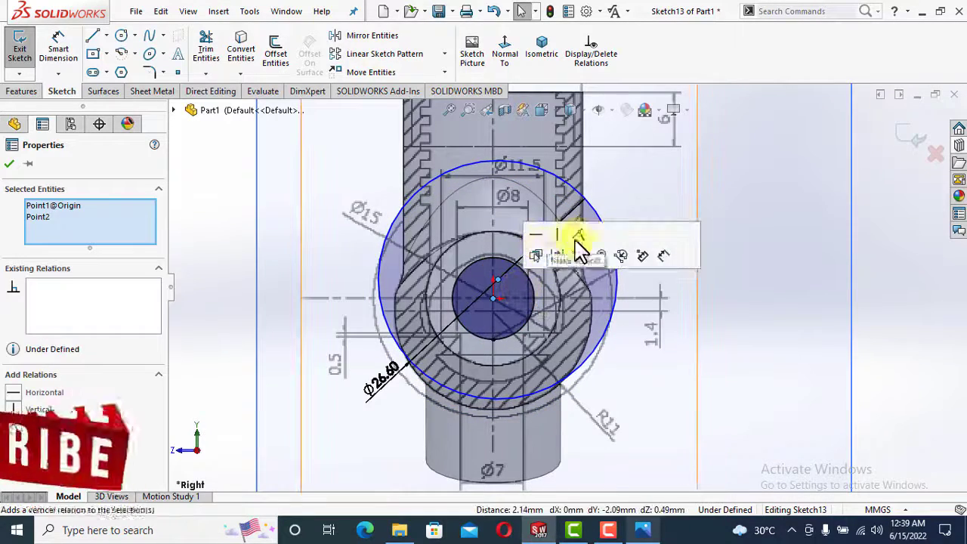
pyautogui.click(573, 250)
pyautogui.click(711, 190)
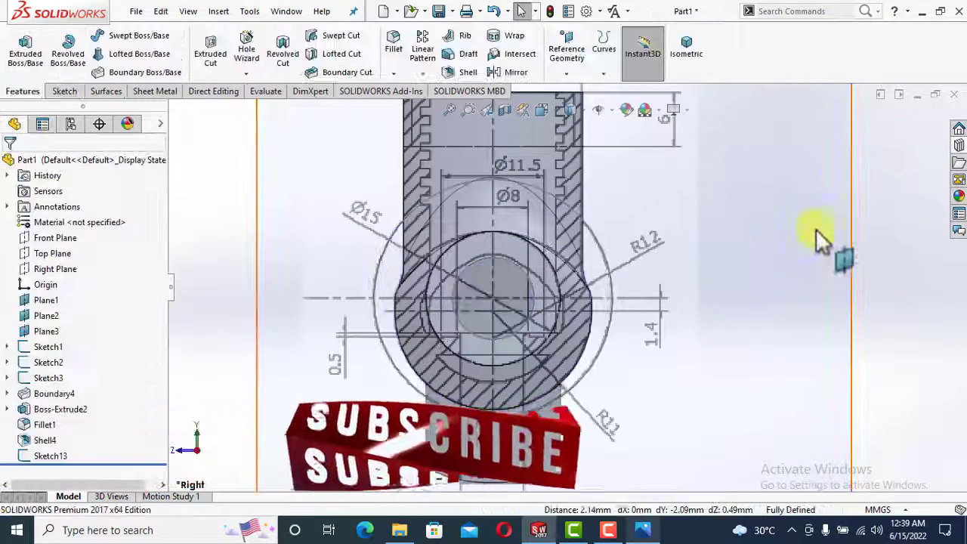
# Start a boss extrusion of the flange sketch, beginning at an offset of 34.5 mm from the sketch plane
pyautogui.click(695, 66)
pyautogui.scroll(-3, 665, 356)
pyautogui.scroll(-2, 527, 289)
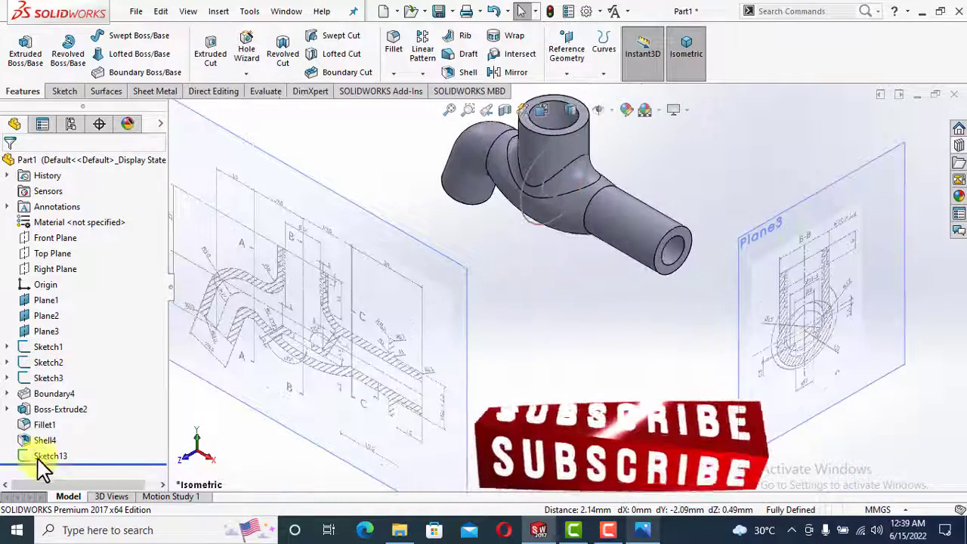
pyautogui.click(41, 456)
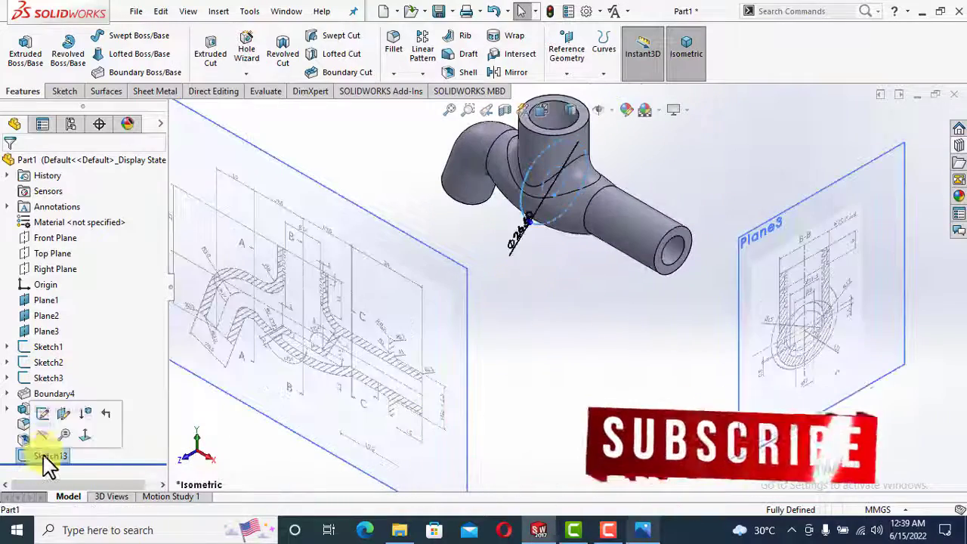
pyautogui.click(25, 49)
pyautogui.click(198, 442)
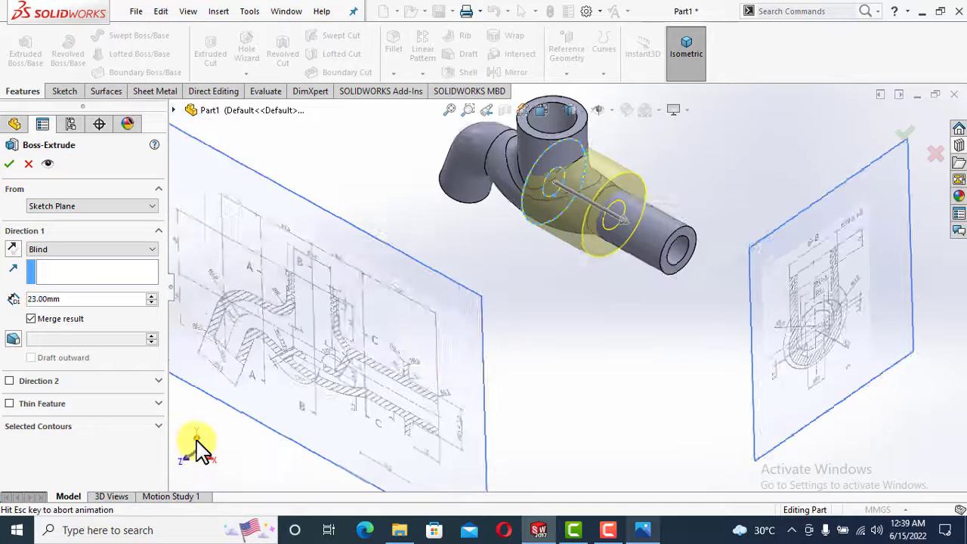
pyautogui.scroll(-3, 621, 171)
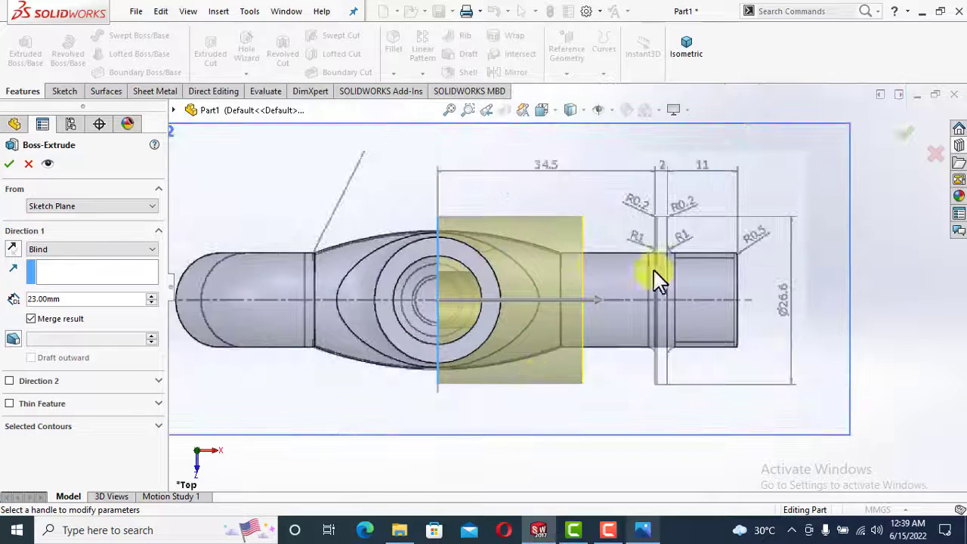
pyautogui.click(71, 206)
pyautogui.click(89, 239)
pyautogui.doubleClick(91, 228)
pyautogui.write('34.50mm')
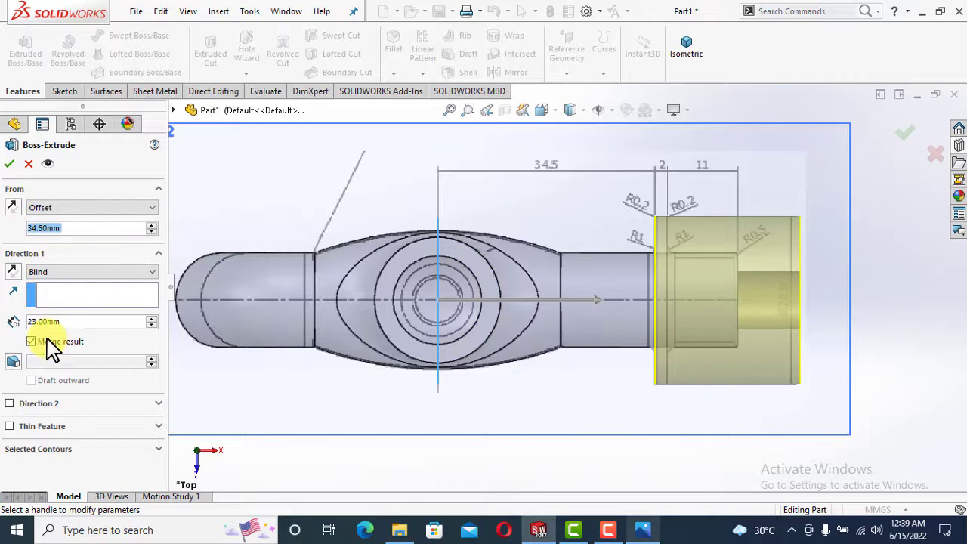
# Set the blind extrusion depth to 2 mm and create the flange merged with the body
pyautogui.click(46, 321)
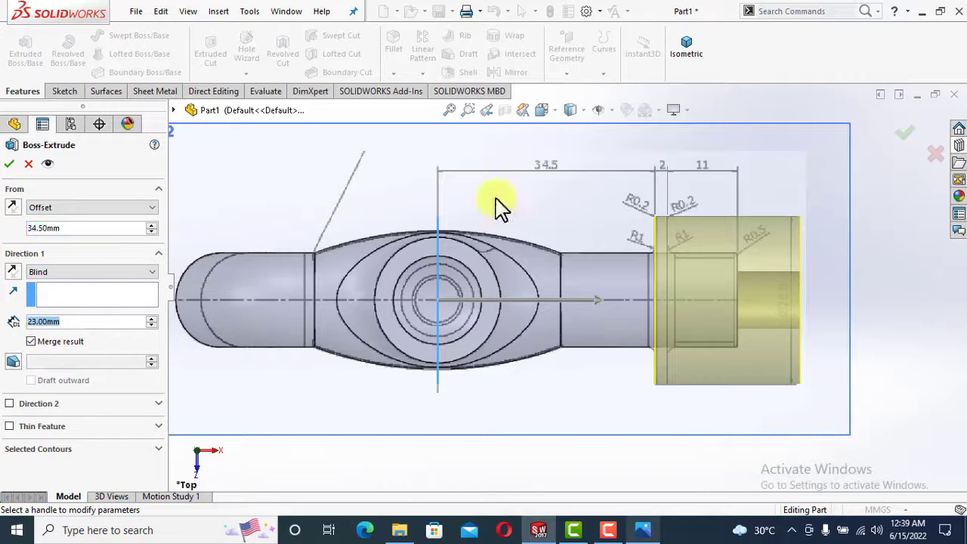
pyautogui.write('2')
pyautogui.press('Return')
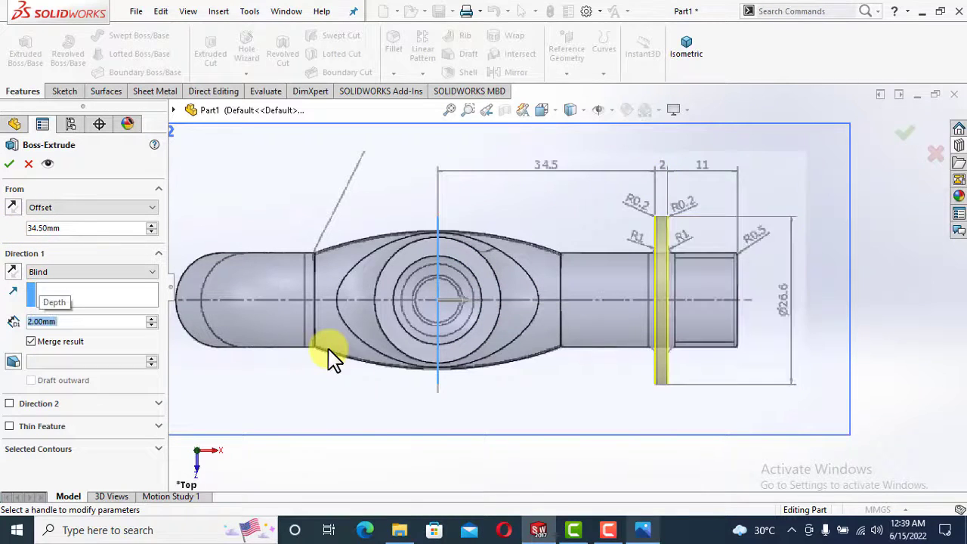
pyautogui.click(9, 165)
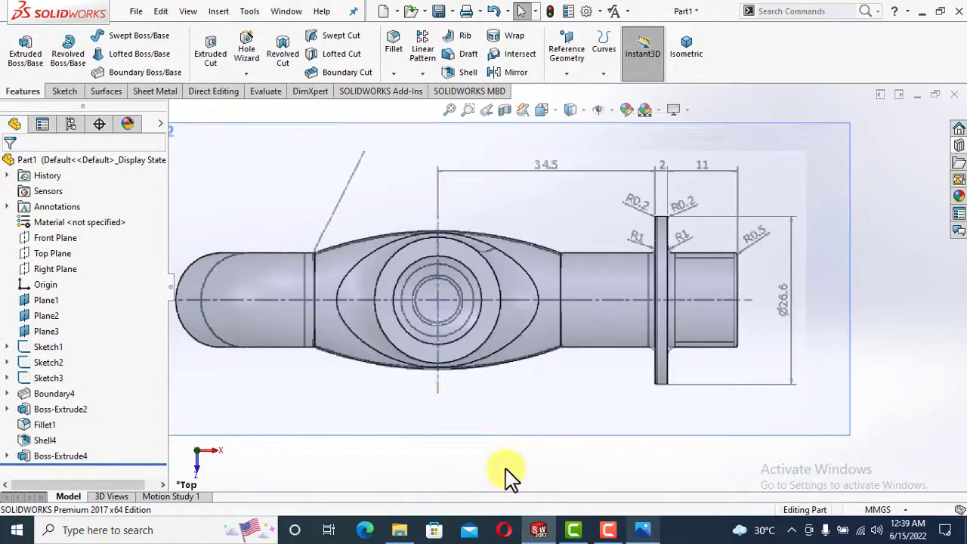
# Start a new sketch on the Front Plane and view it face-on
pyautogui.moveTo(509, 476); pyautogui.dragTo(470, 463, button='middle')
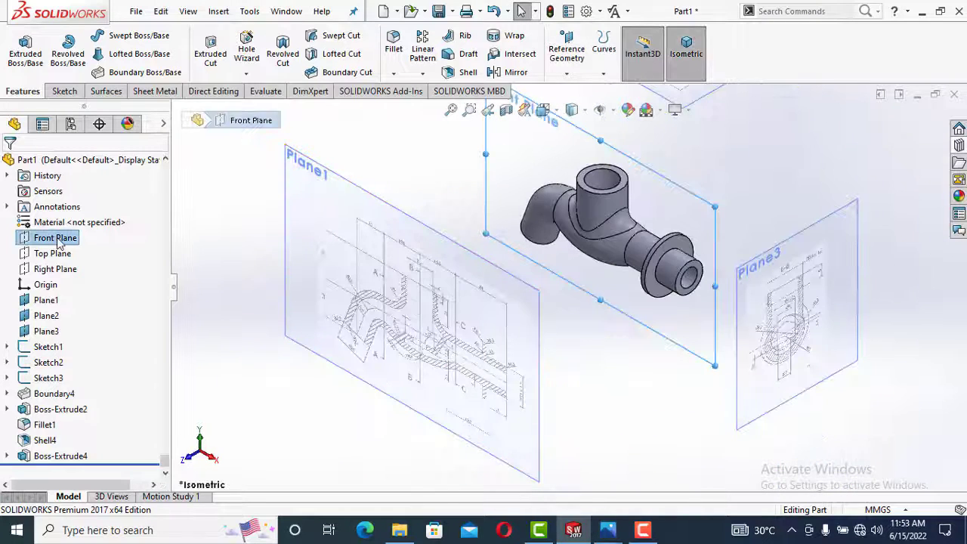
pyautogui.click(60, 237)
pyautogui.click(27, 240)
pyautogui.click(38, 216)
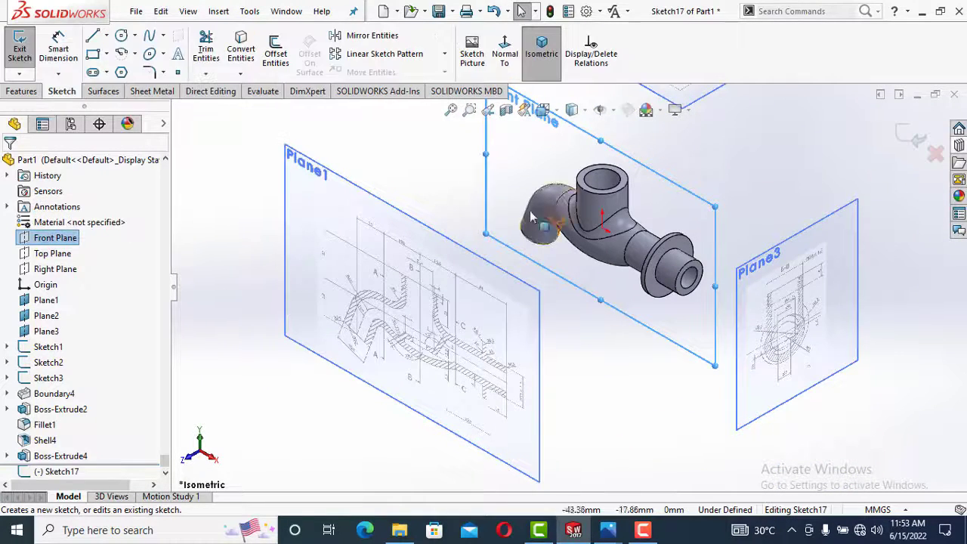
pyautogui.click(504, 53)
pyautogui.scroll(-6, 516, 348)
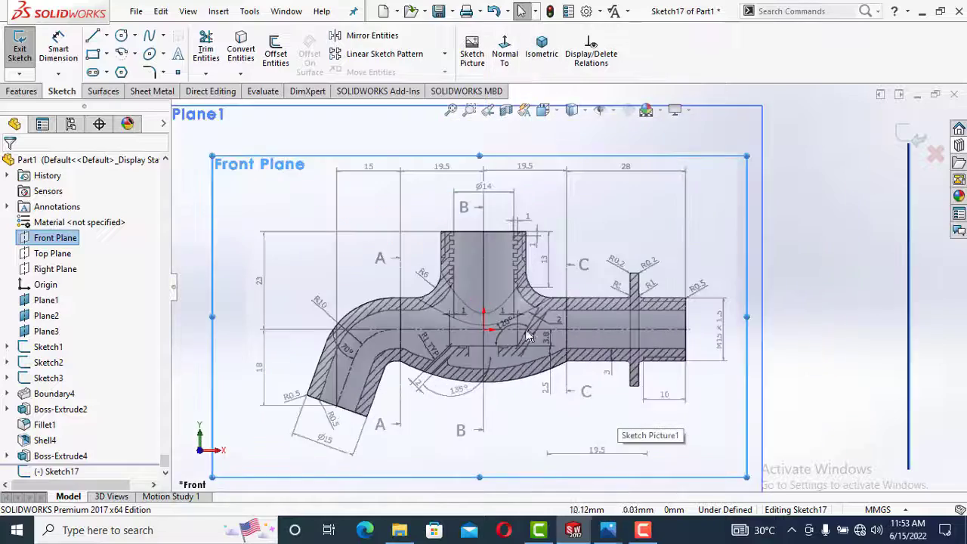
# Draw infinite-length horizontal and vertical construction lines through the origin
pyautogui.click(107, 37)
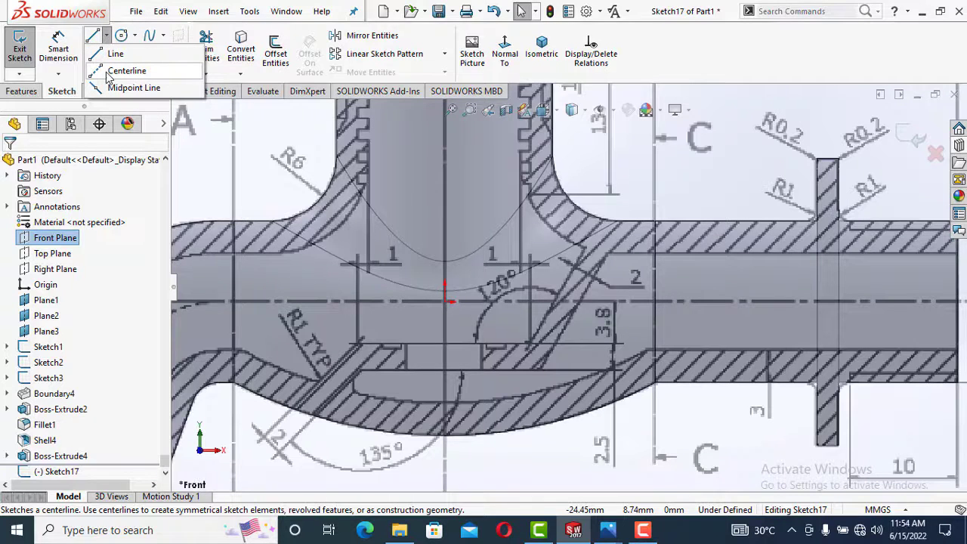
pyautogui.click(113, 71)
pyautogui.click(45, 265)
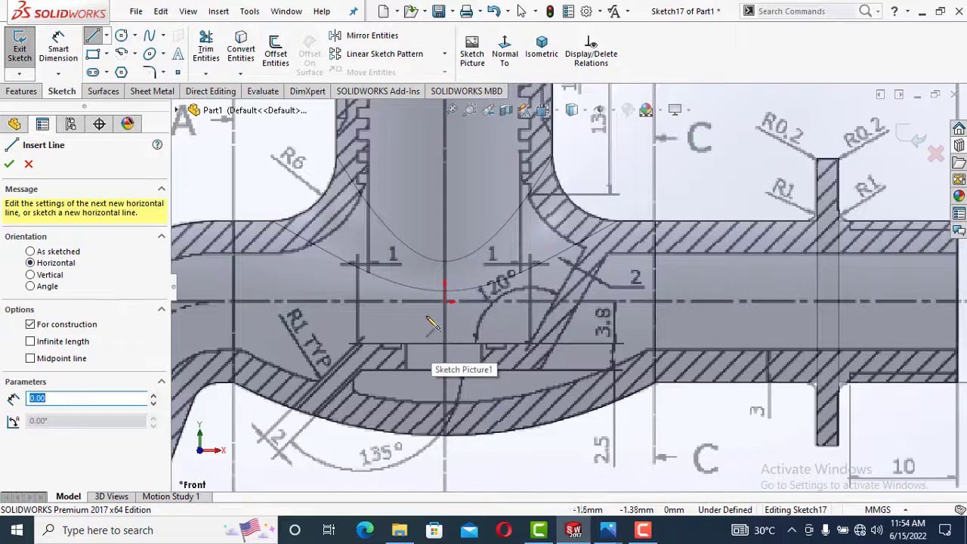
pyautogui.click(76, 341)
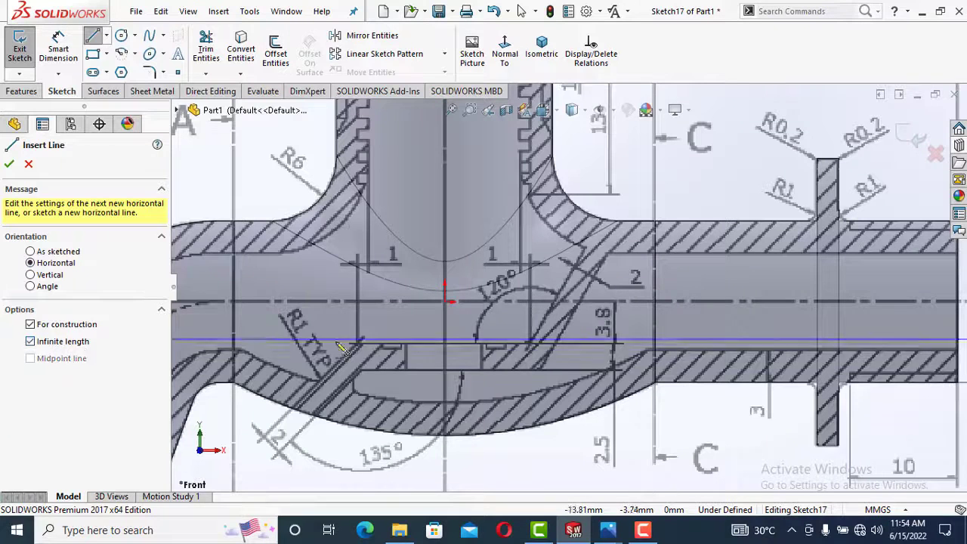
pyautogui.click(451, 302)
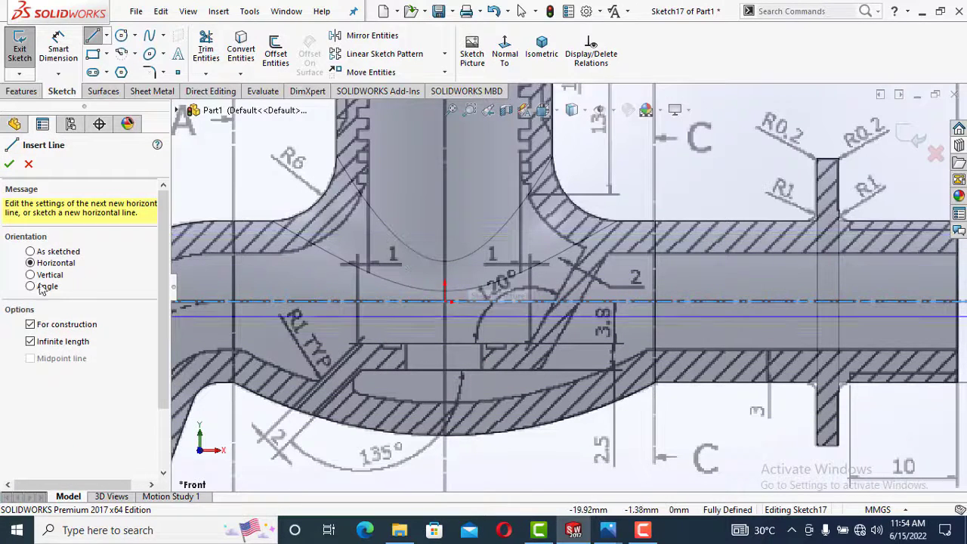
pyautogui.click(30, 274)
pyautogui.click(446, 303)
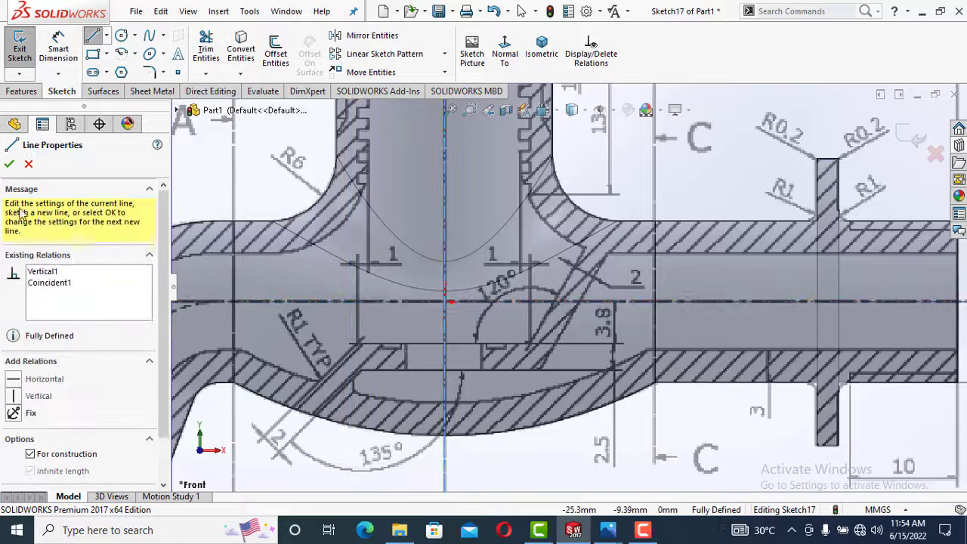
pyautogui.click(10, 166)
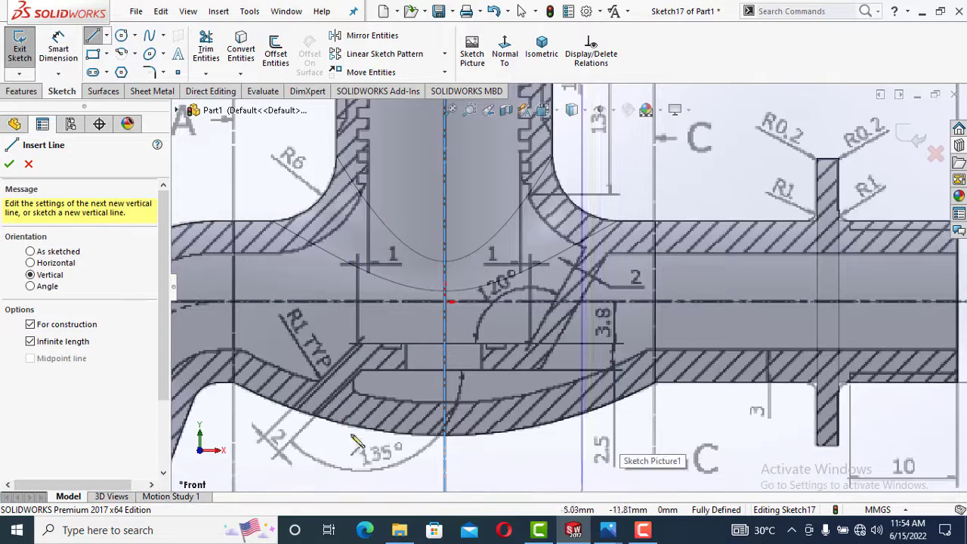
pyautogui.click(27, 163)
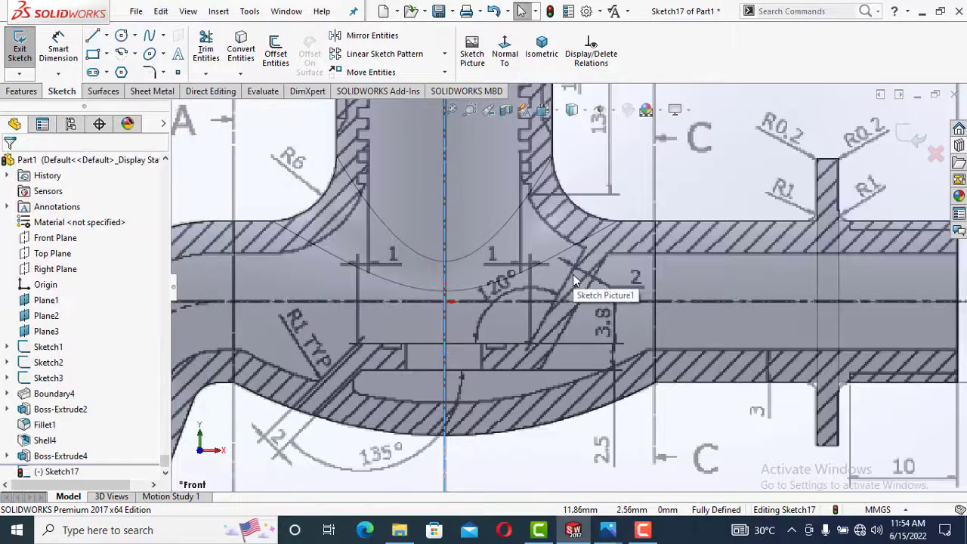
# Trace the closed profile of the internal partition over the reference picture: a horizontal ledge with a slanted arm about 10.7 mm long
pyautogui.click(92, 38)
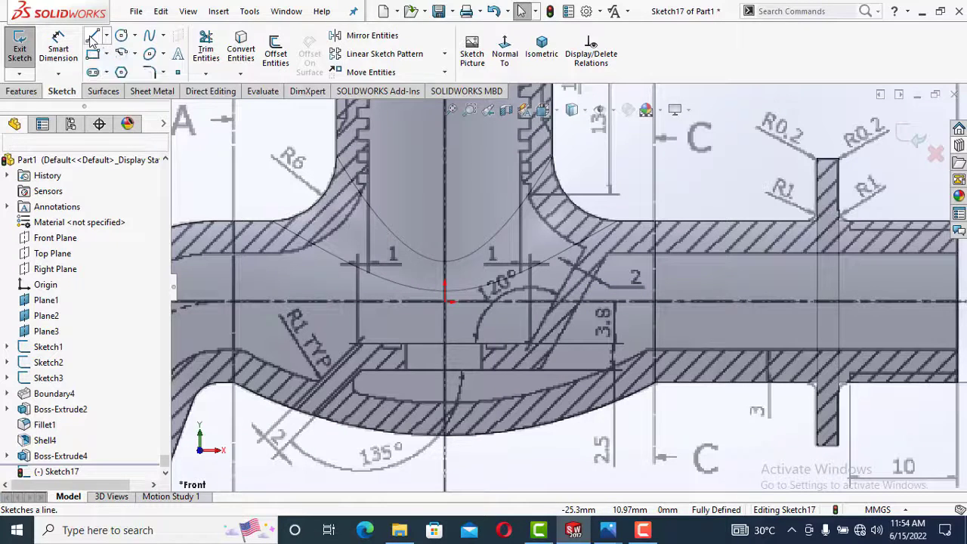
pyautogui.click(484, 345)
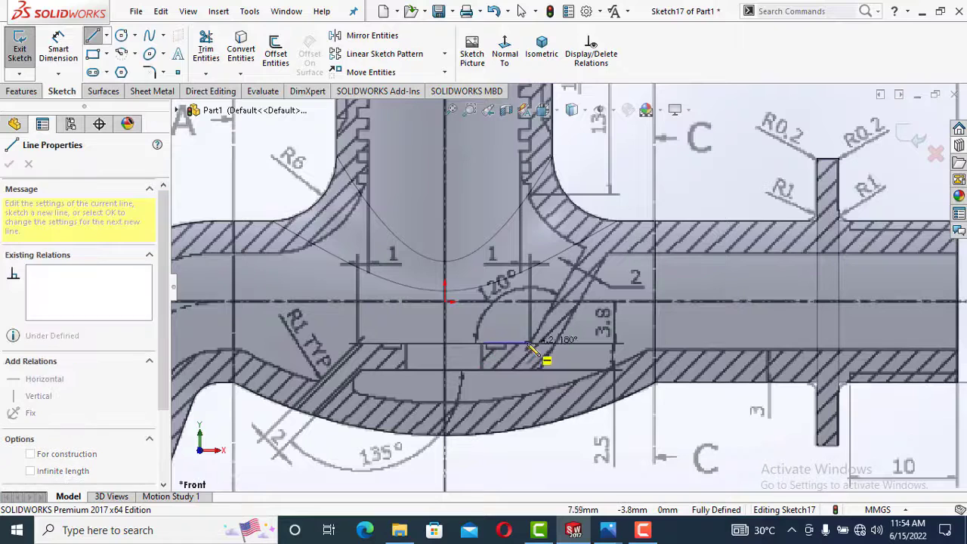
pyautogui.click(531, 344)
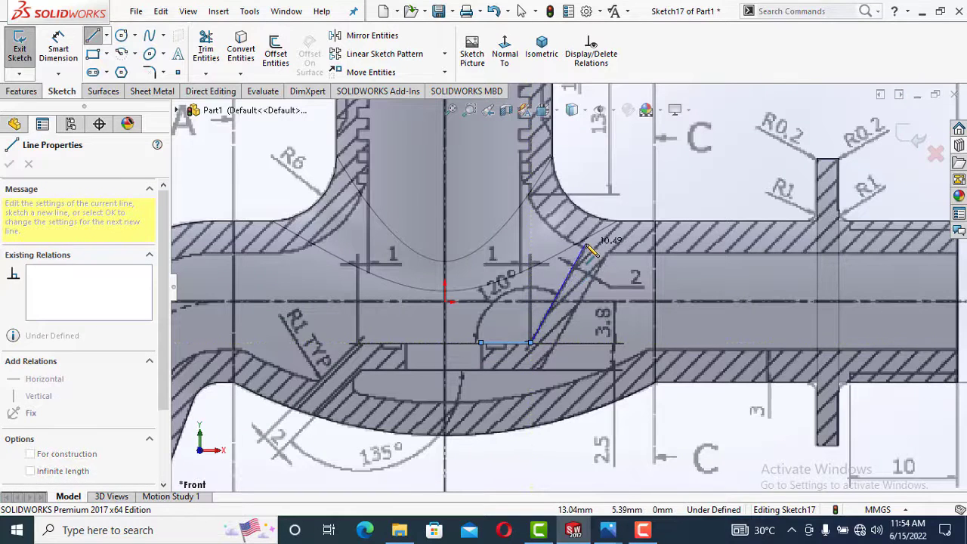
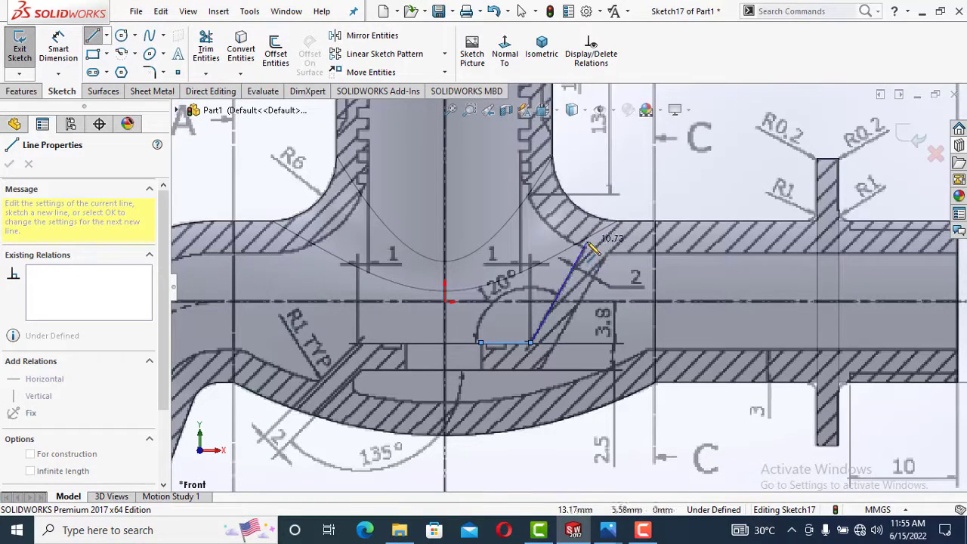
pyautogui.click(588, 243)
pyautogui.scroll(-2, 616, 248)
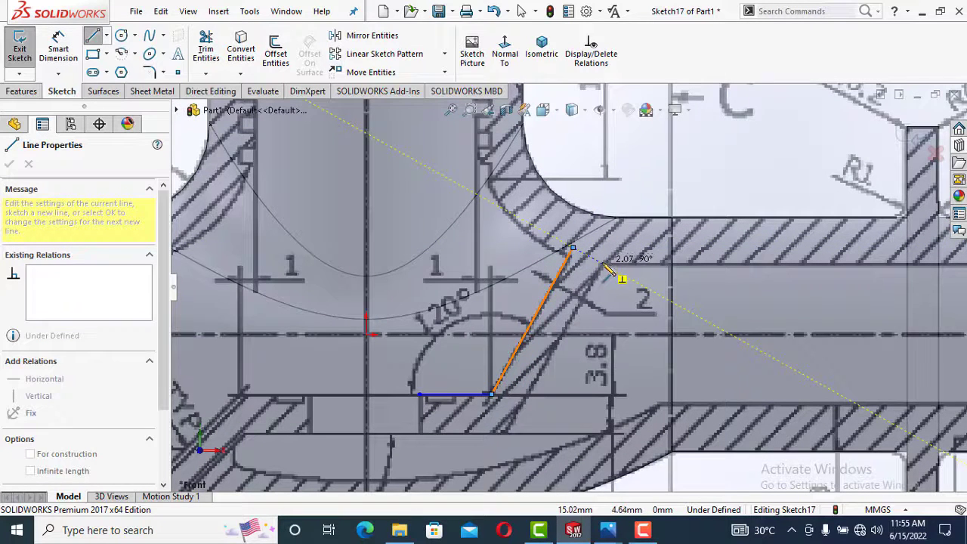
pyautogui.click(608, 272)
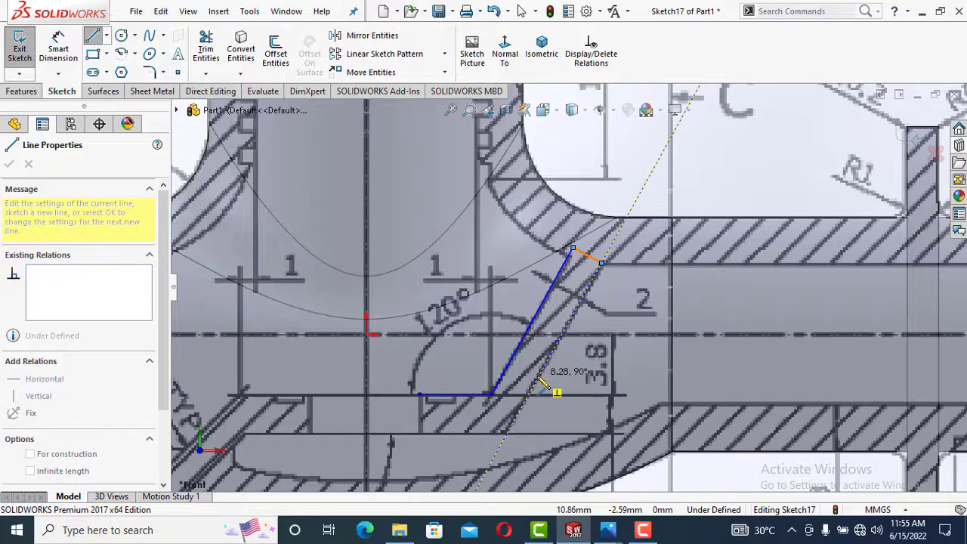
pyautogui.doubleClick(507, 433)
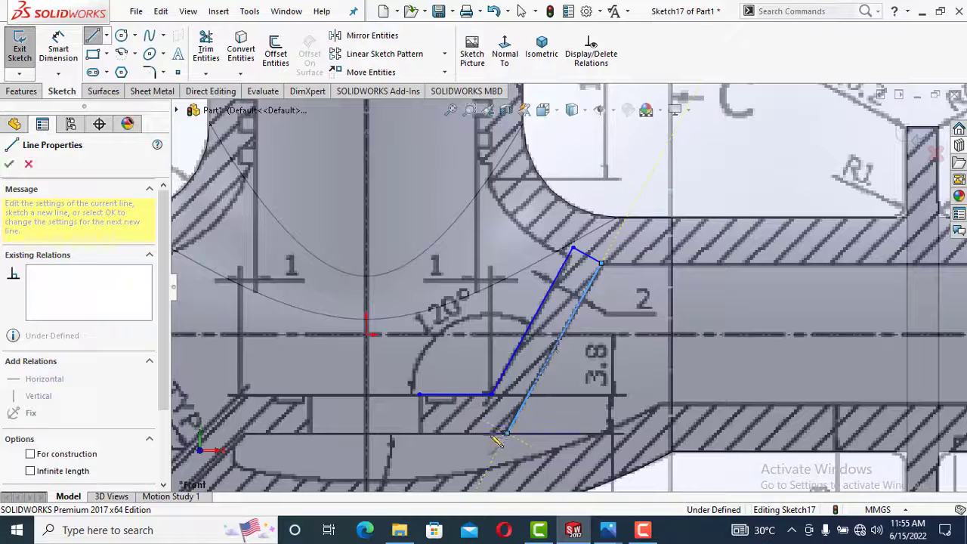
pyautogui.click(421, 433)
pyautogui.click(420, 394)
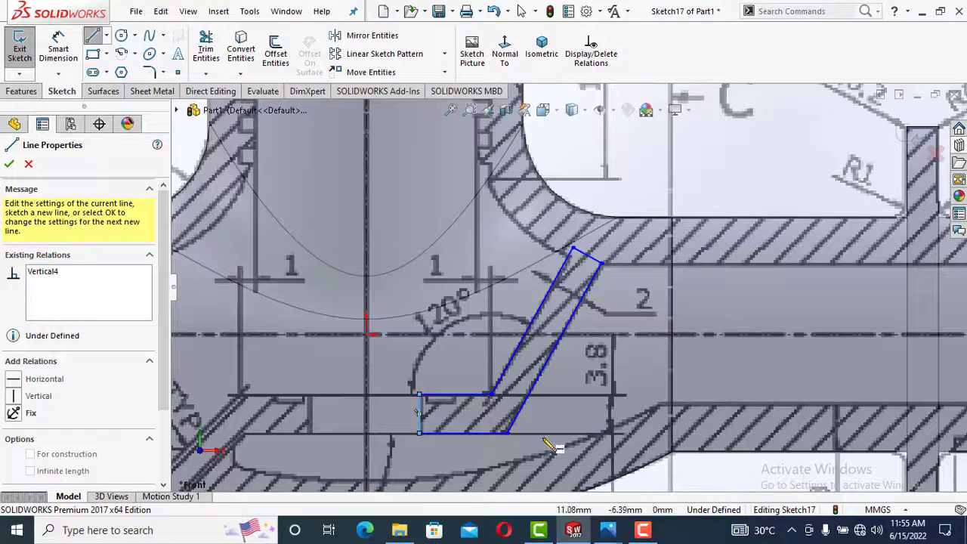
pyautogui.press('Escape')
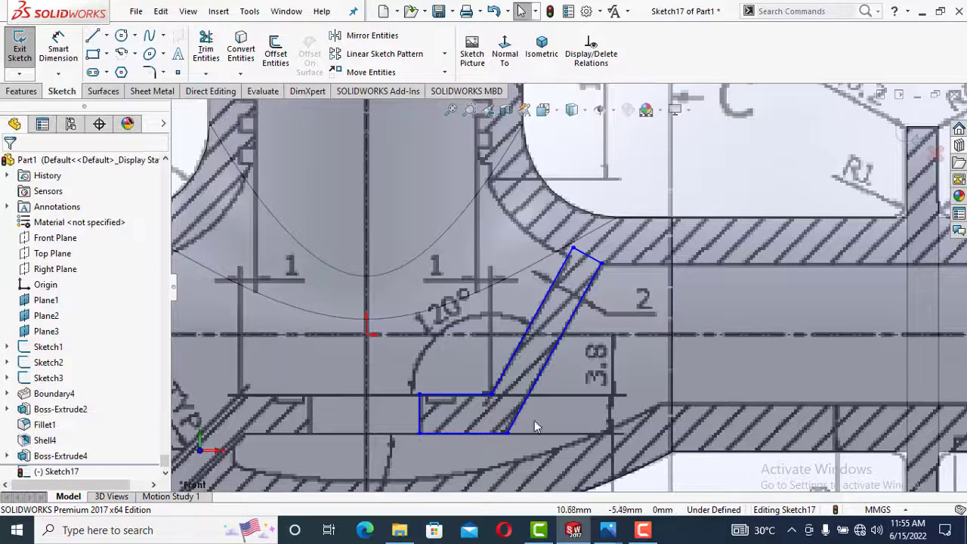
# Dimension the angle between the ledge's upper edge and the slanted arm's inner edge as 120 degrees
pyautogui.click(57, 55)
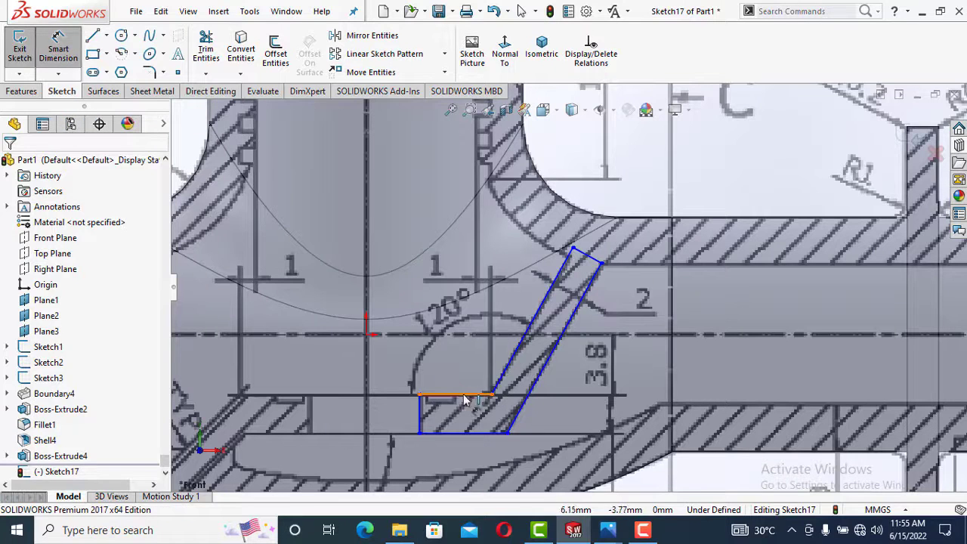
pyautogui.click(465, 400)
pyautogui.click(514, 350)
pyautogui.click(469, 342)
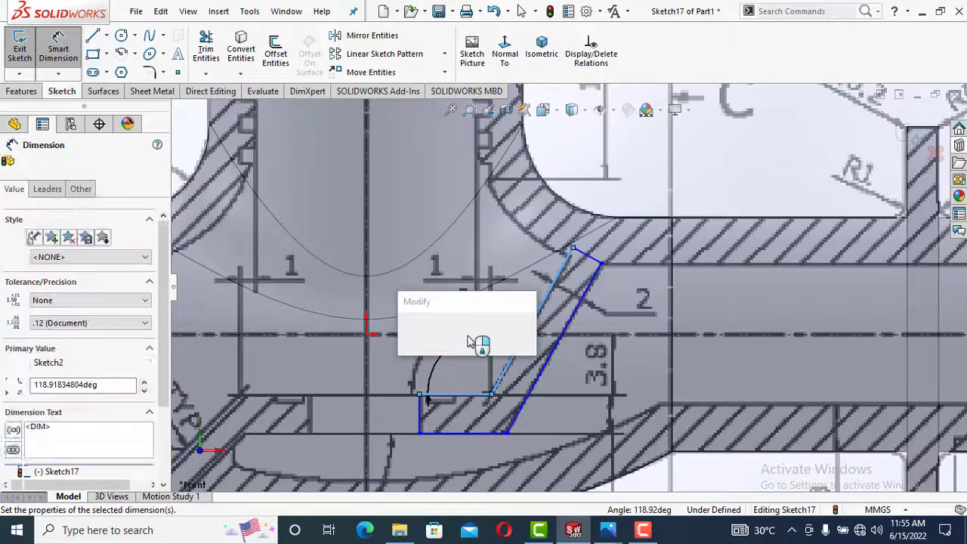
pyautogui.write('120')
pyautogui.press('Return')
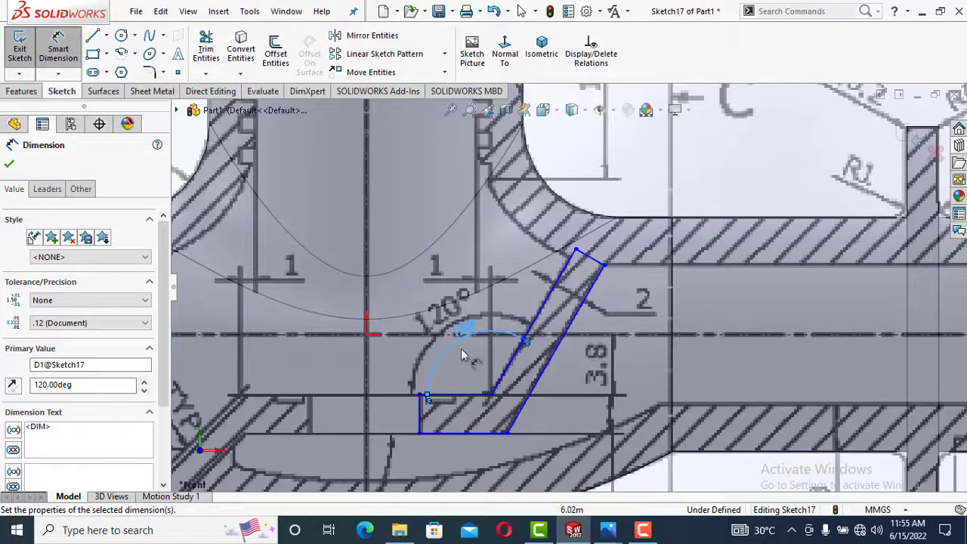
# Set the distance from the horizontal centerline to the ledge's upper edge to 3.8 mm
pyautogui.click(655, 341)
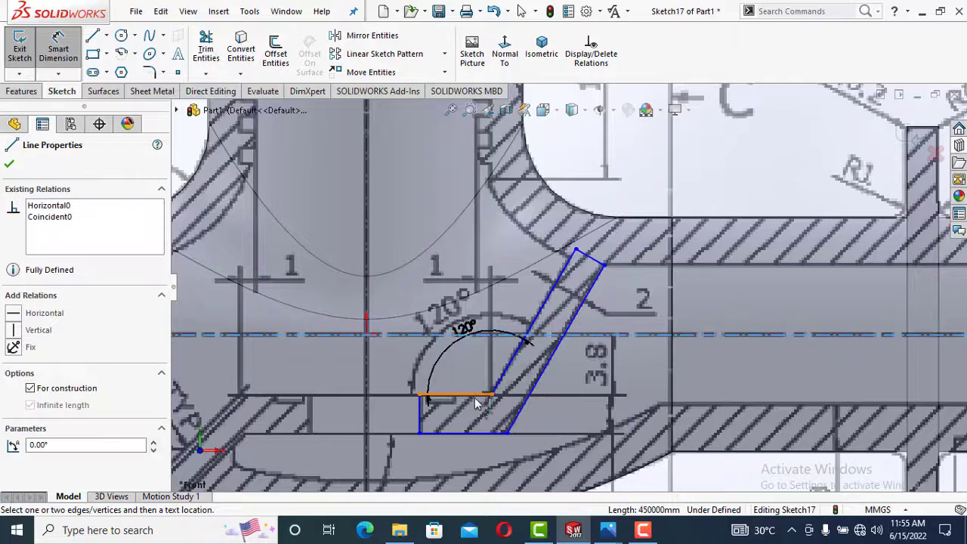
pyautogui.click(480, 394)
pyautogui.click(653, 372)
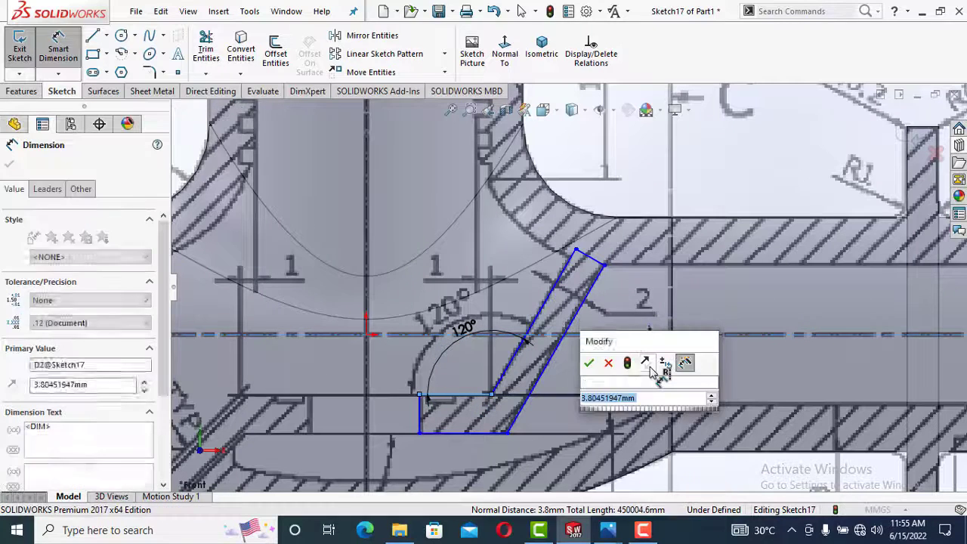
pyautogui.write('3.')
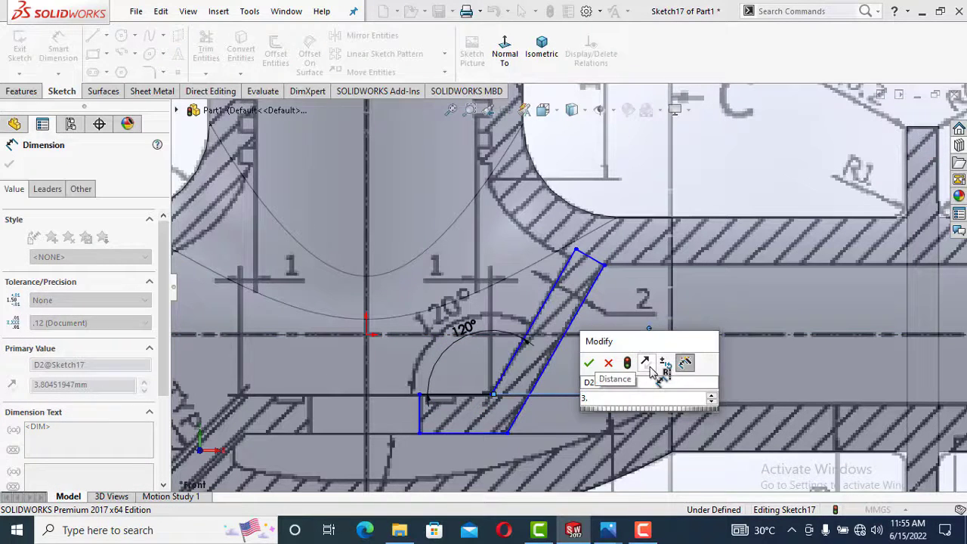
pyautogui.write('8')
pyautogui.press('Return')
# Dimension the ledge's short vertical edge as 2.5 mm
pyautogui.scroll(1, 501, 414)
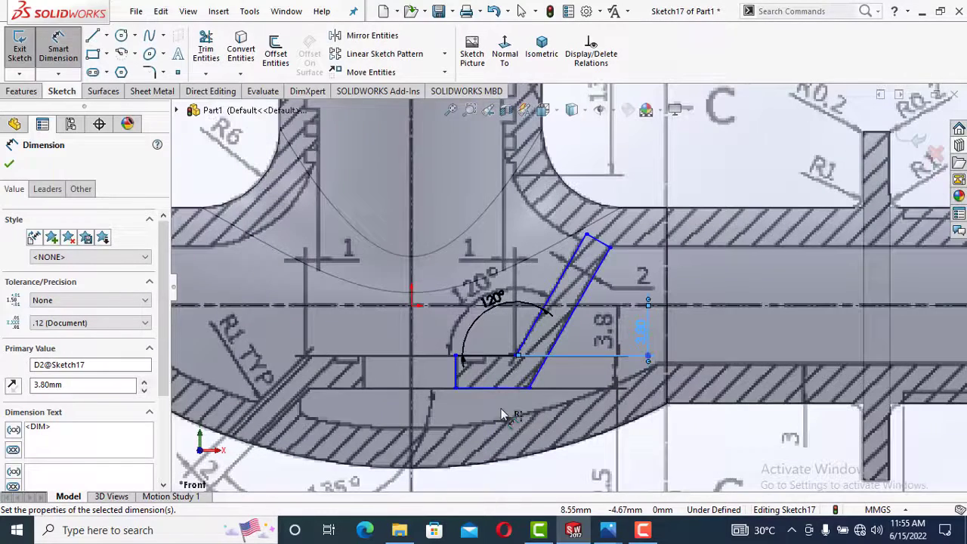
pyautogui.click(456, 376)
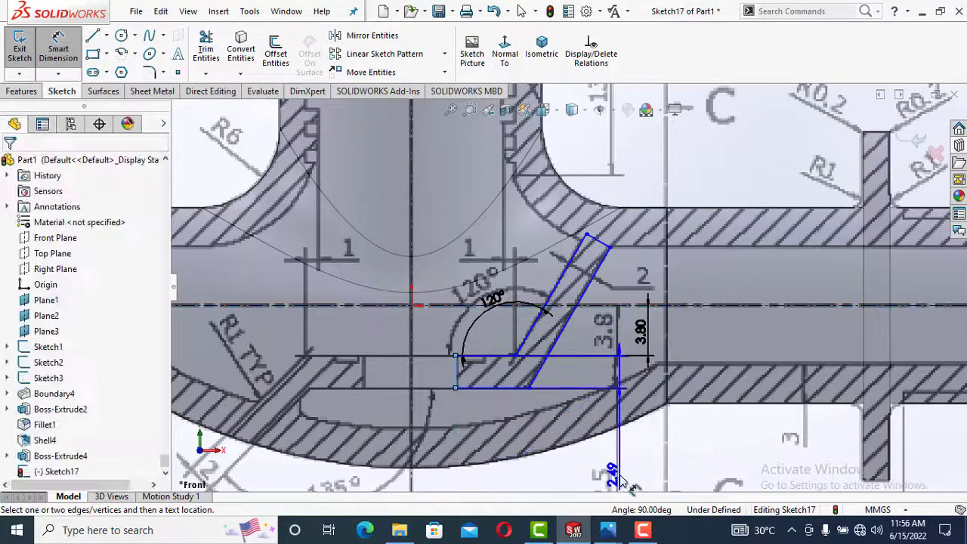
pyautogui.click(621, 482)
pyautogui.write('2.5')
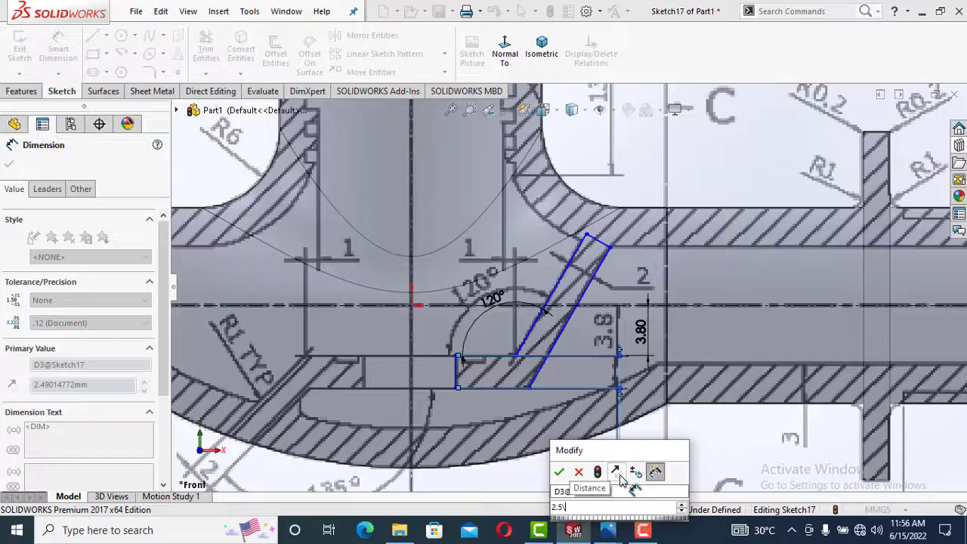
pyautogui.press('Return')
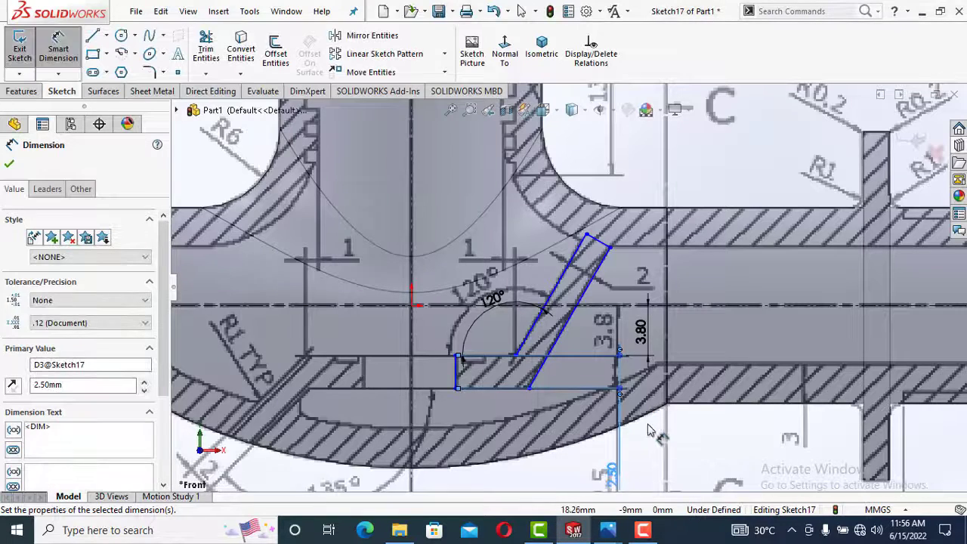
pyautogui.press('Escape')
pyautogui.press('Escape')
# Dimension the thickness between the slanted arm's two parallel edges and set it to 2 mm
pyautogui.scroll(-2, 574, 389)
pyautogui.scroll(3, 582, 355)
pyautogui.scroll(-1, 601, 308)
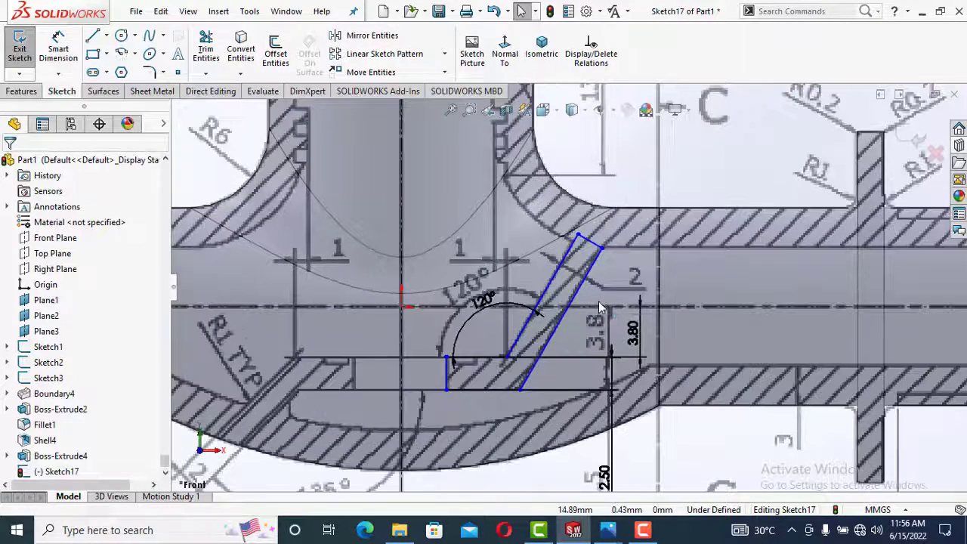
pyautogui.click(551, 298)
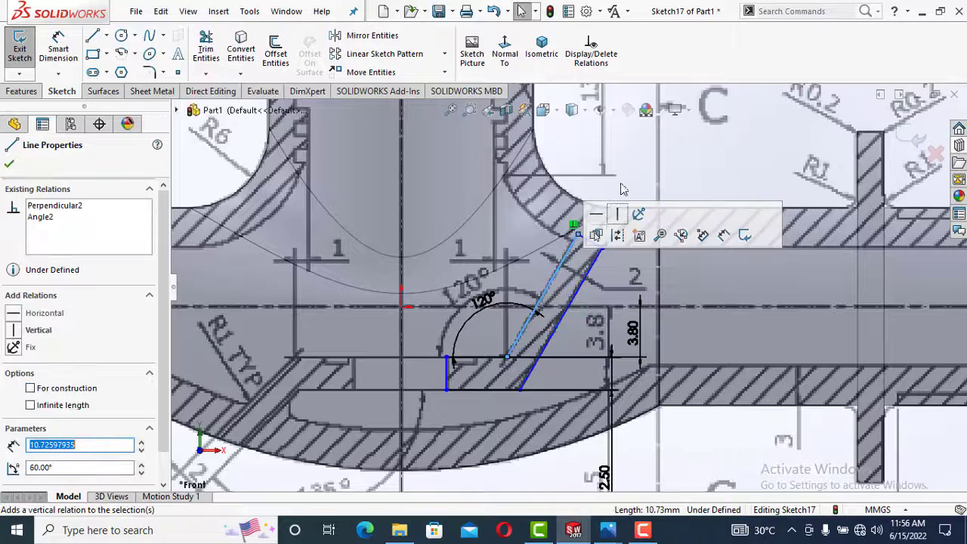
pyautogui.click(59, 50)
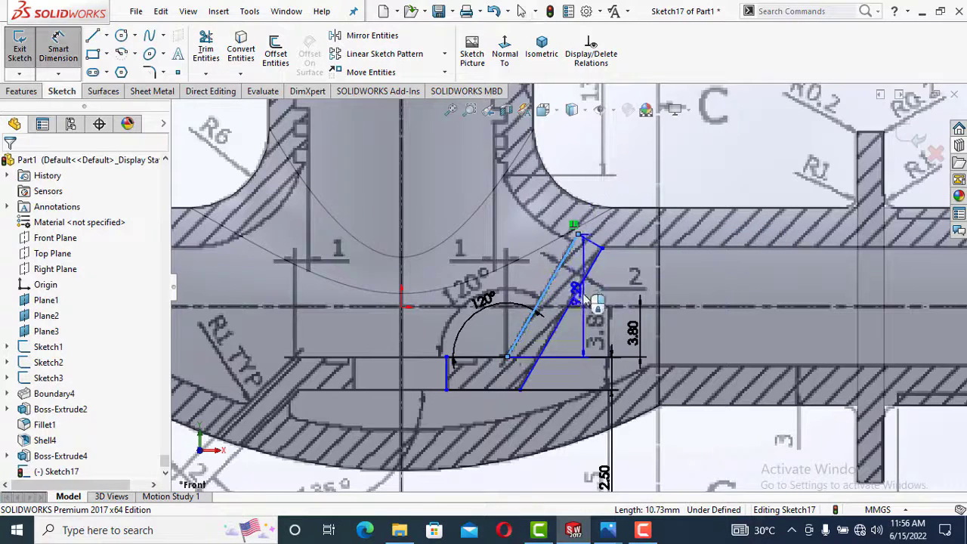
pyautogui.click(639, 176)
pyautogui.write('2.')
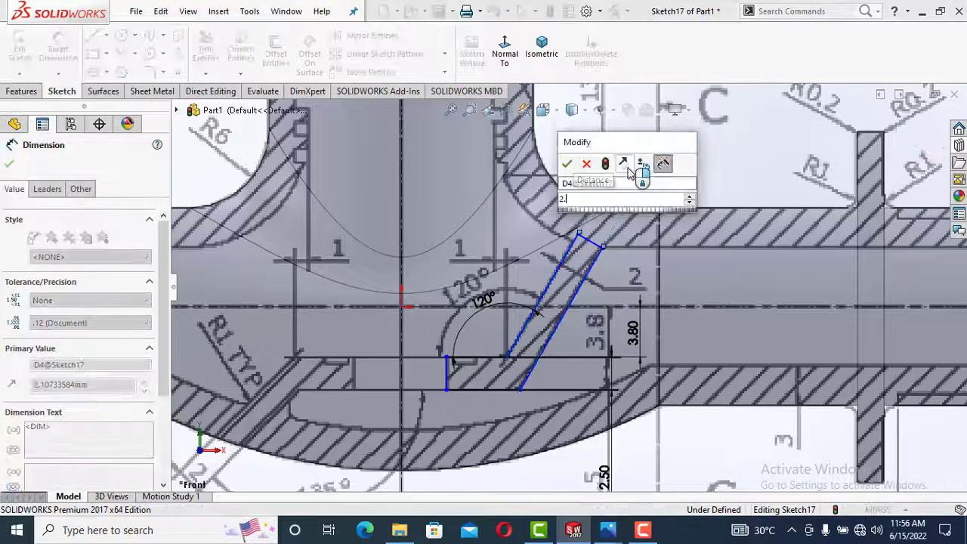
pyautogui.write('5')
pyautogui.press('Return')
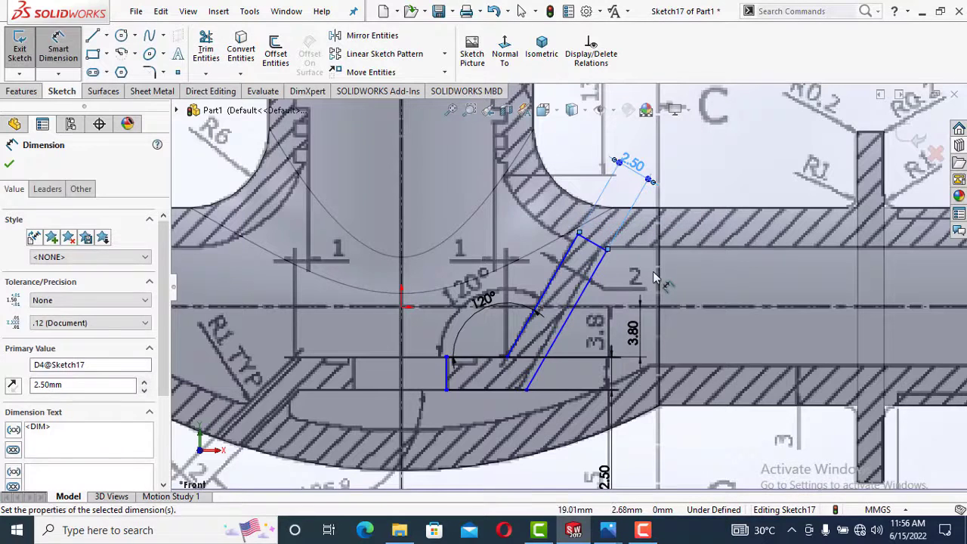
pyautogui.click(632, 165)
pyautogui.write('2')
pyautogui.press('Return')
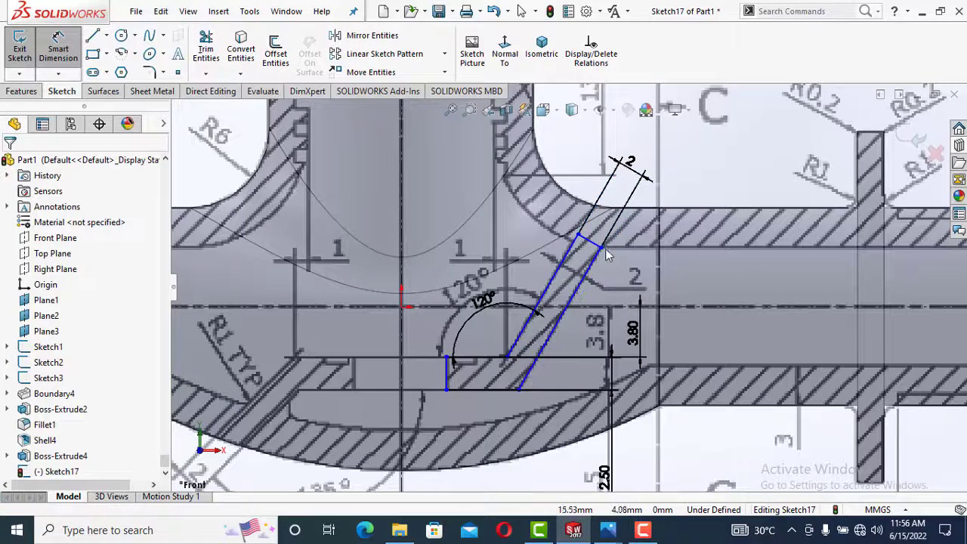
# Examine the partition's end edge and the reference drawing's section B-B in the right view, then return to the front view
pyautogui.scroll(-1, 612, 250)
pyautogui.click(603, 228)
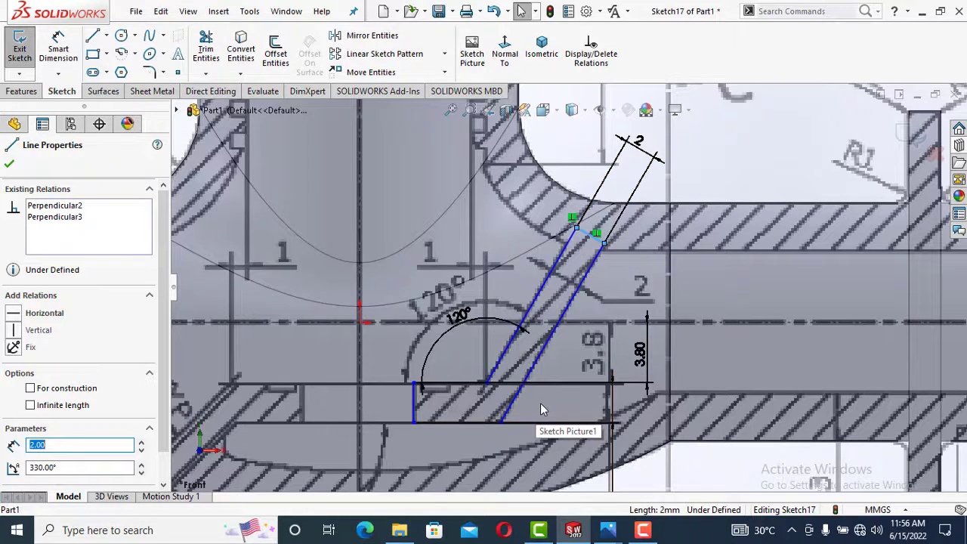
pyautogui.scroll(3, 542, 403)
pyautogui.scroll(-2, 550, 252)
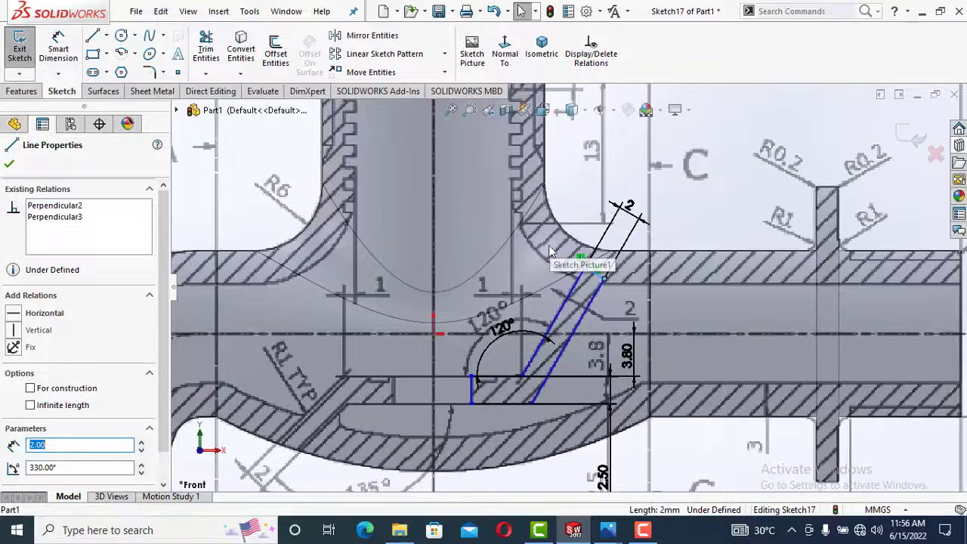
pyautogui.scroll(2, 564, 272)
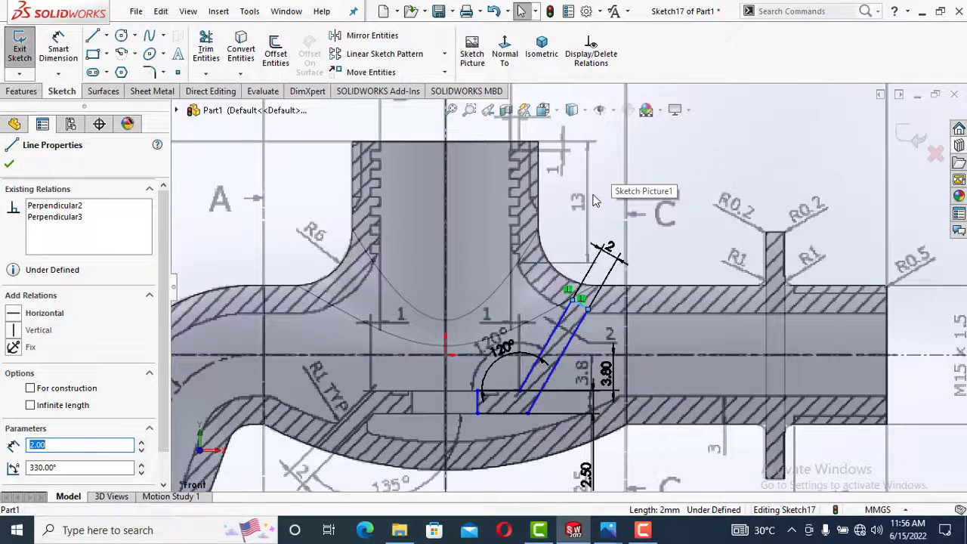
pyautogui.scroll(1, 595, 200)
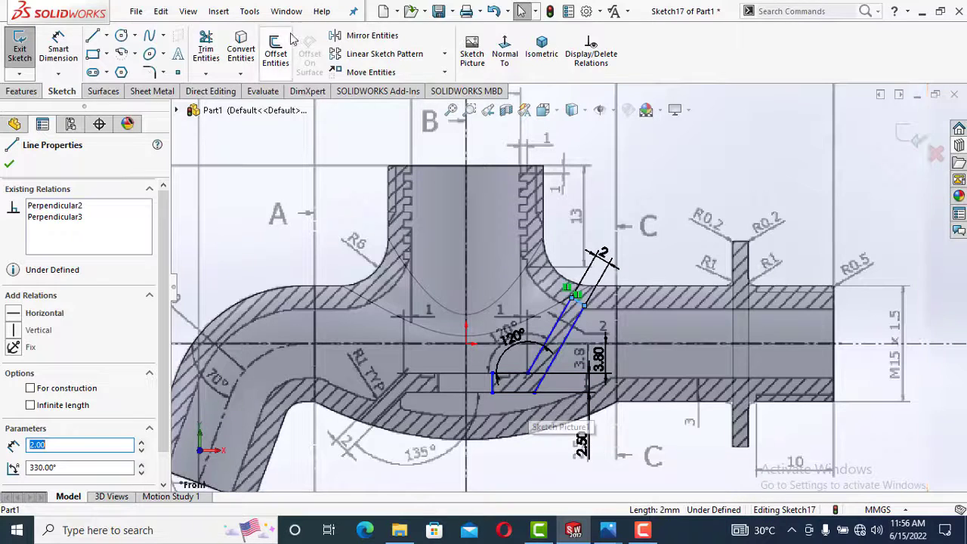
pyautogui.click(212, 452)
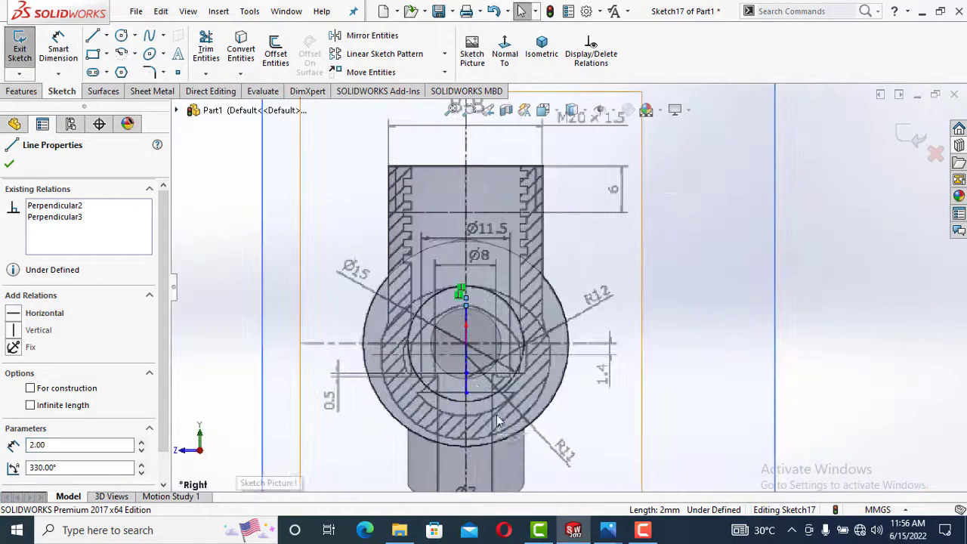
pyautogui.scroll(-2, 502, 250)
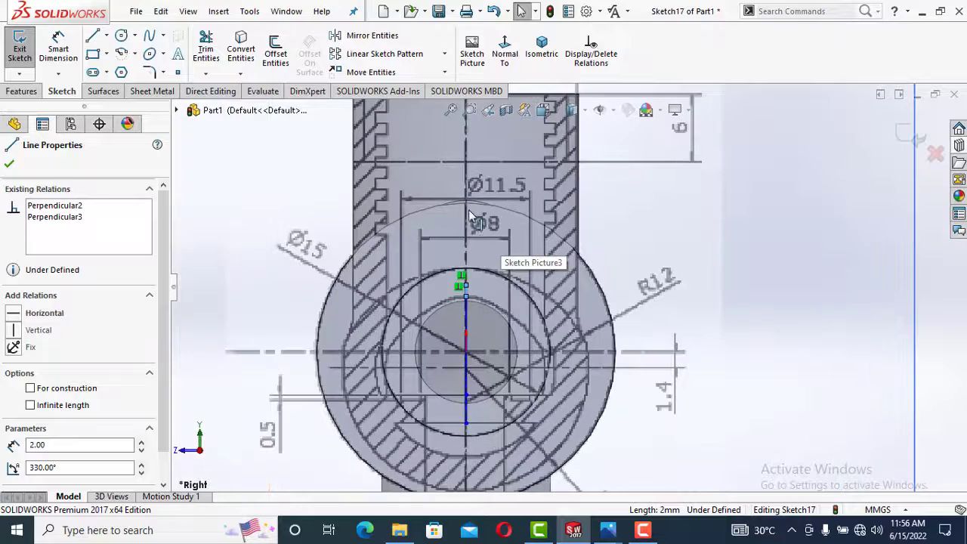
pyautogui.scroll(3, 507, 345)
pyautogui.scroll(-1, 493, 442)
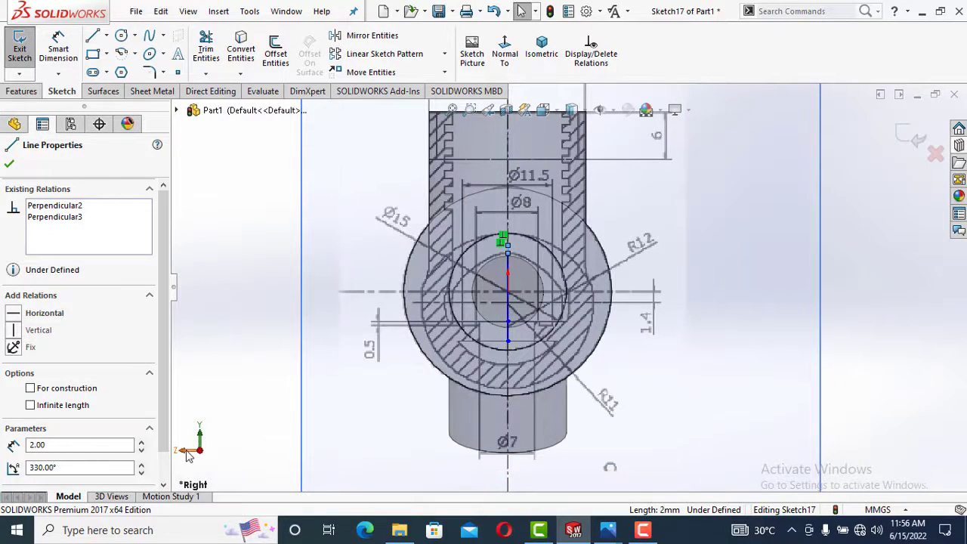
pyautogui.click(214, 451)
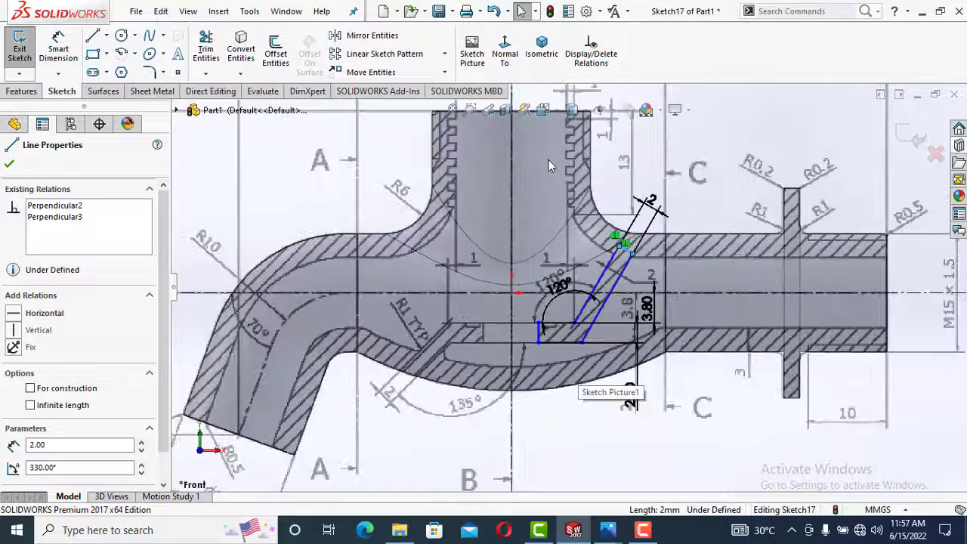
# Add a doubled distance dimension of 7 mm from the ledge's short vertical edge across the vertical centerline
pyautogui.click(58, 49)
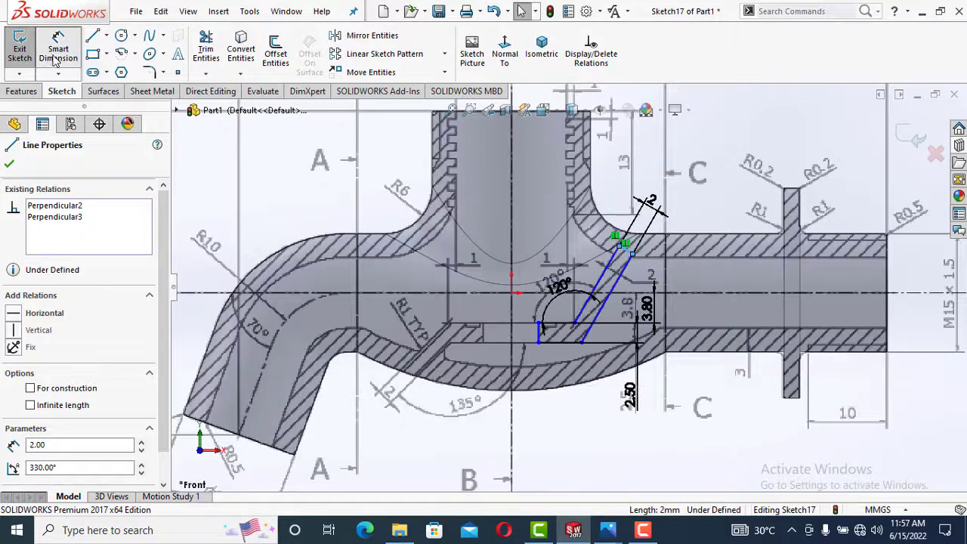
pyautogui.click(540, 337)
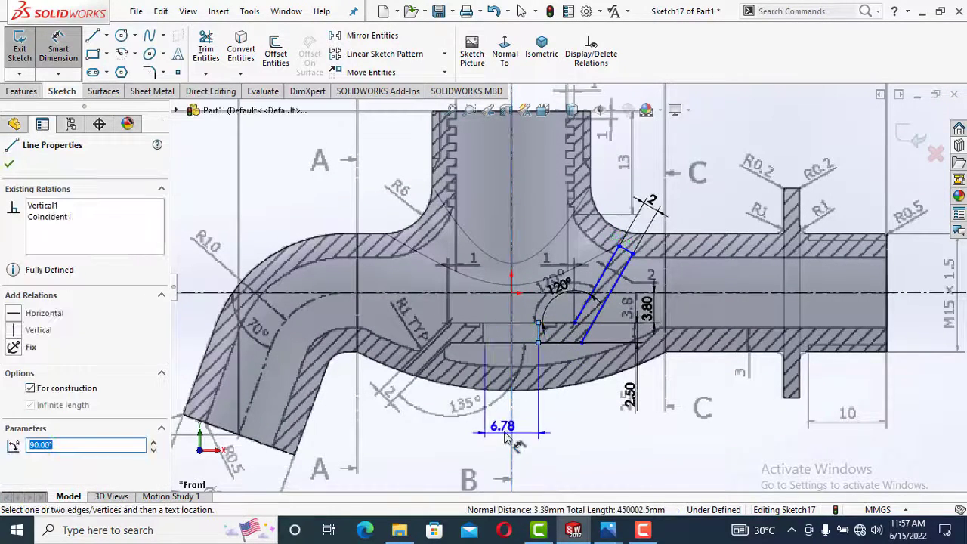
pyautogui.click(507, 437)
pyautogui.write('7.00mm')
pyautogui.press('Return')
pyautogui.scroll(2, 567, 342)
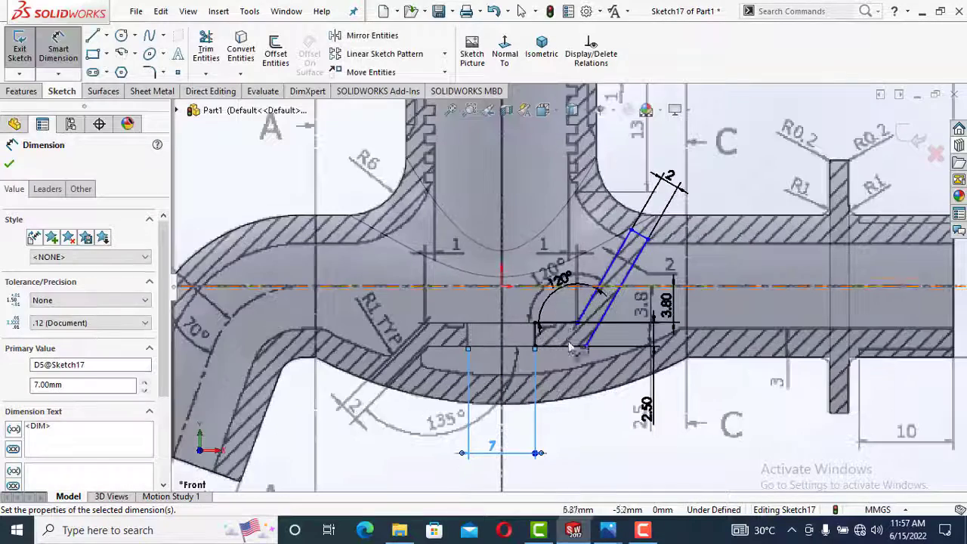
pyautogui.scroll(3, 571, 346)
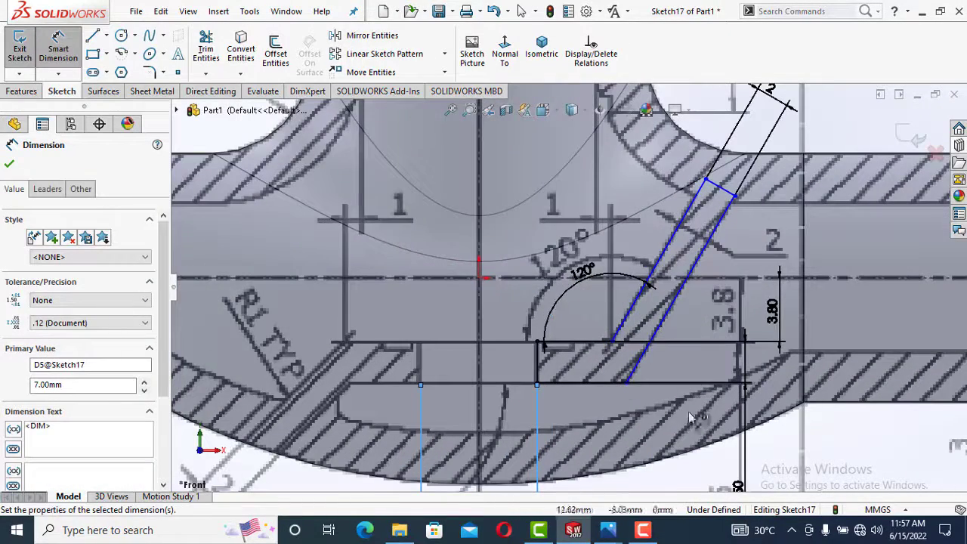
pyautogui.scroll(-1, 684, 421)
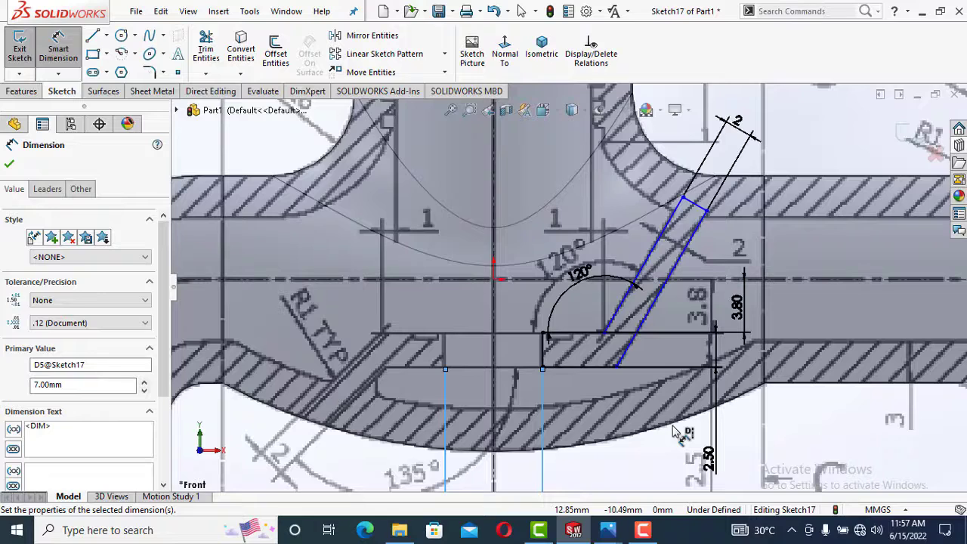
pyautogui.scroll(1, 692, 278)
pyautogui.press('Escape')
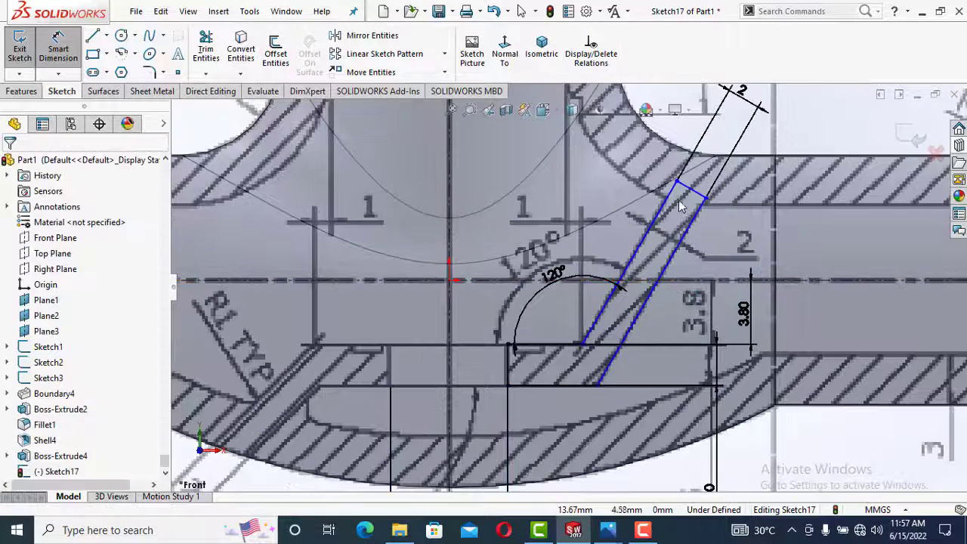
# Lengthen the slanted arm by moving its upper inner corner to about X 14.14, Y 6.95 mm, inside the body wall
pyautogui.moveTo(677, 182); pyautogui.dragTo(710, 155)
pyautogui.scroll(4, 631, 192)
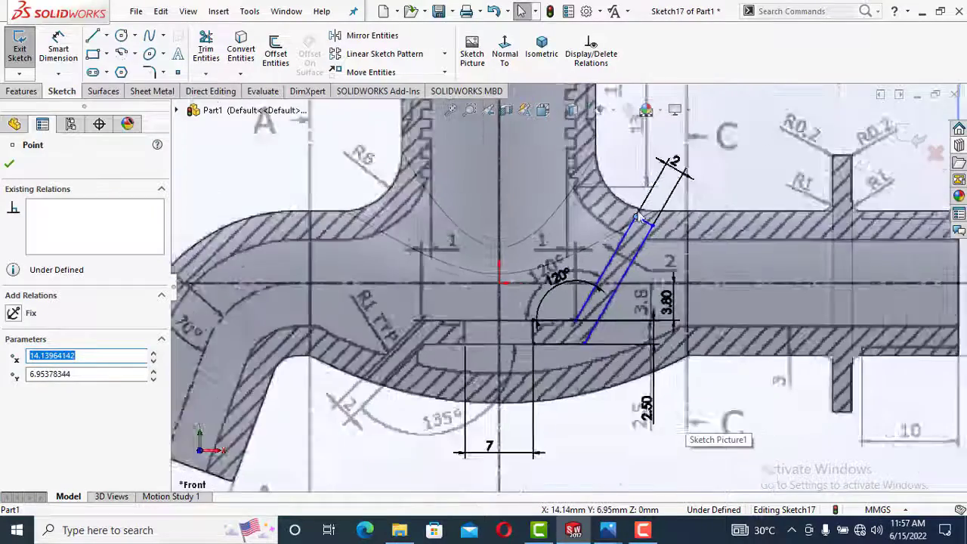
pyautogui.scroll(1, 626, 179)
# Convert the upper opening's inner circular edge into the sketch and make the resulting line construction geometry
pyautogui.moveTo(626, 179); pyautogui.dragTo(601, 219, button='middle')
pyautogui.press('Escape')
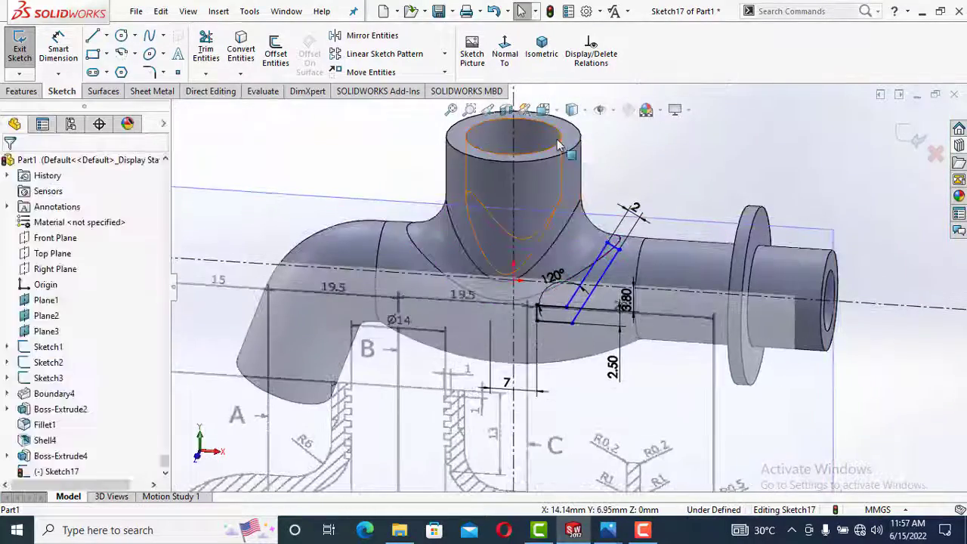
pyautogui.click(555, 149)
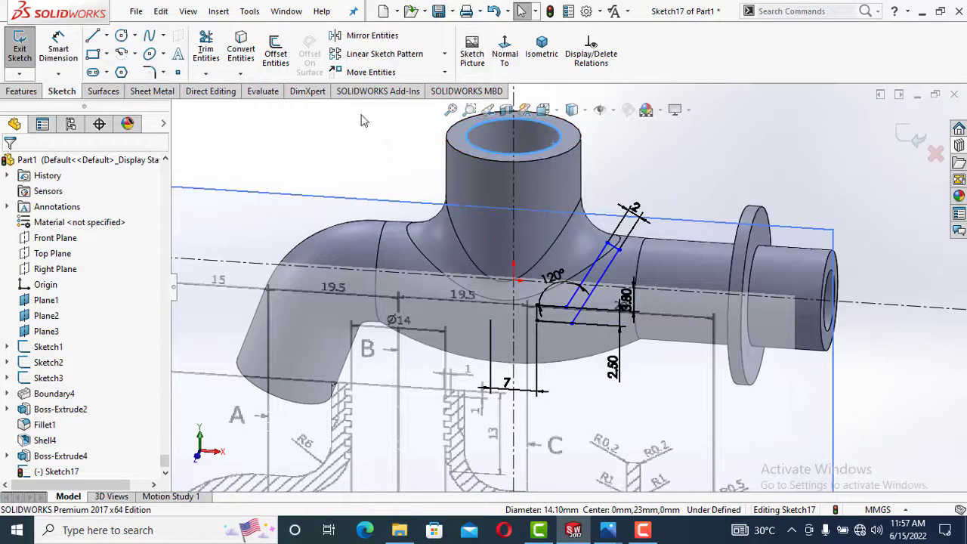
pyautogui.click(238, 55)
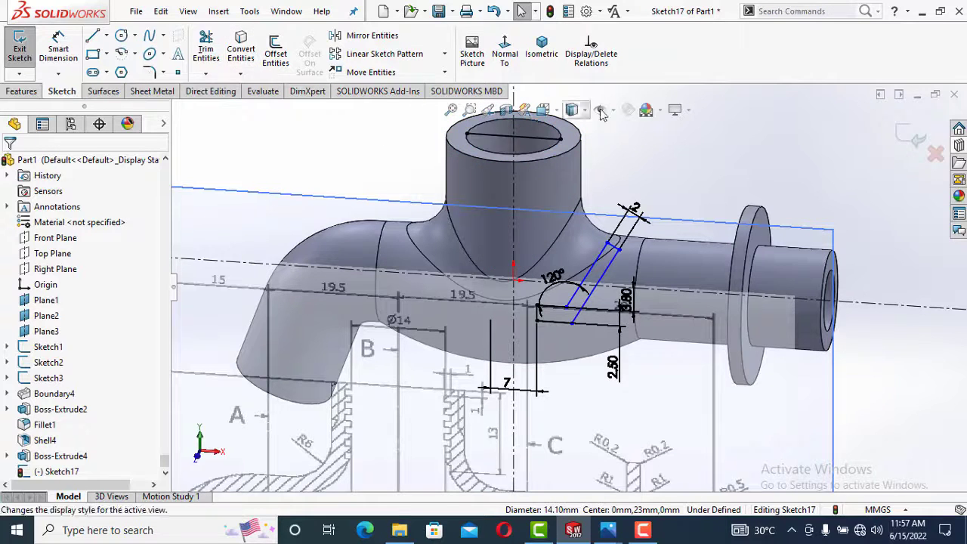
pyautogui.click(473, 135)
pyautogui.click(30, 388)
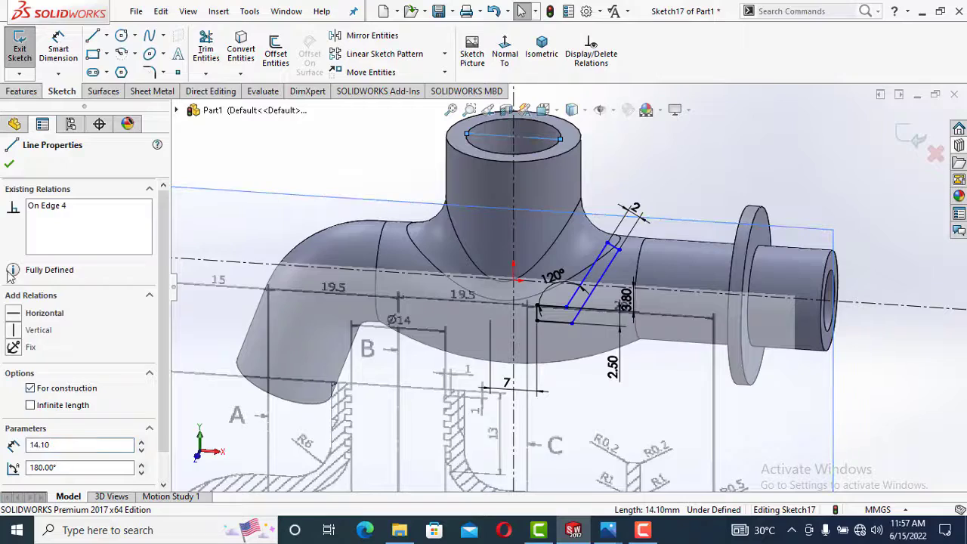
pyautogui.click(10, 166)
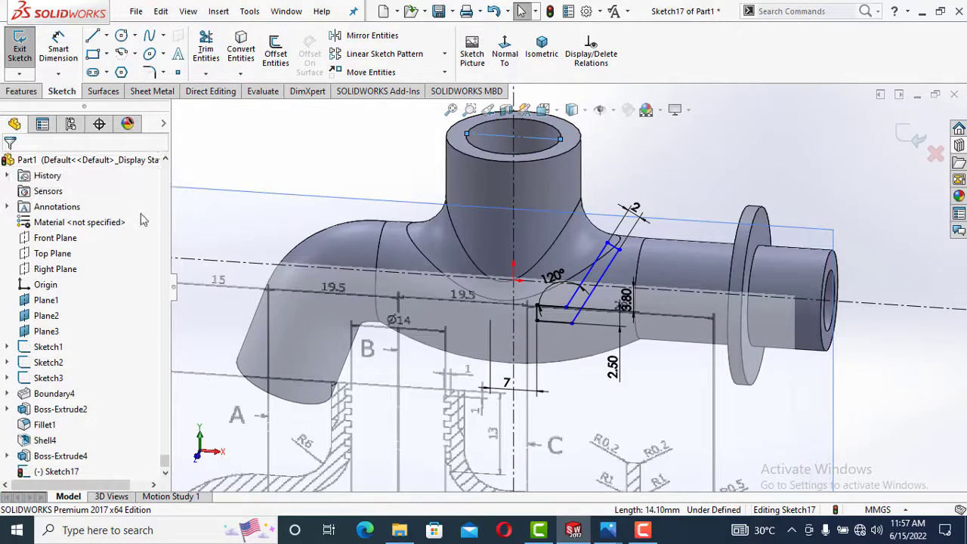
# Set the horizontal distance between the construction line's end nearest the arm and the corner joining ledge and arm to 1 mm
pyautogui.click(504, 53)
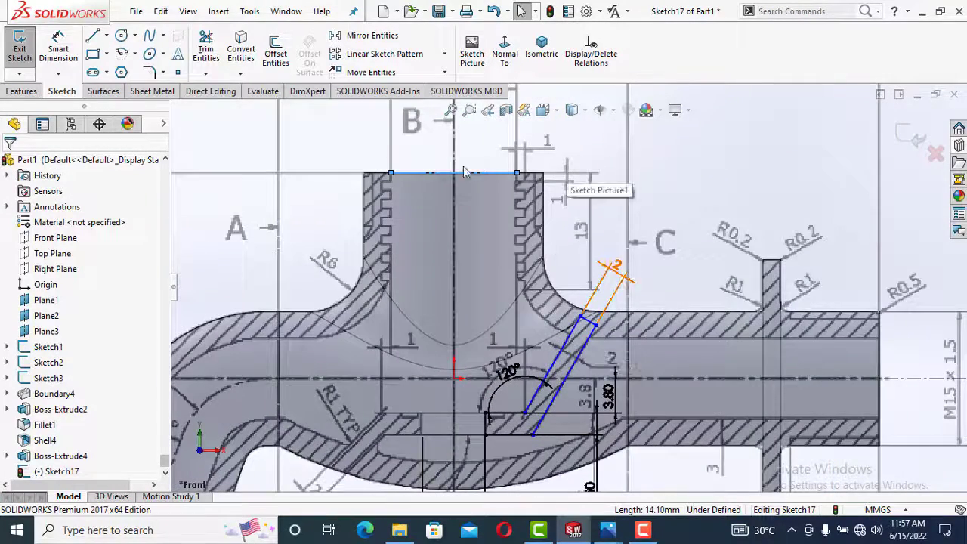
pyautogui.click(55, 60)
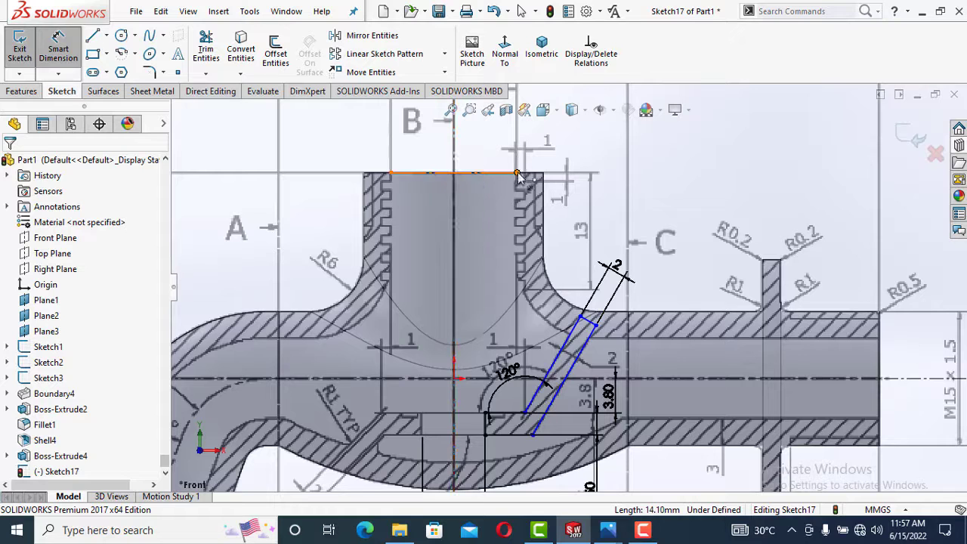
pyautogui.click(518, 174)
pyautogui.click(525, 412)
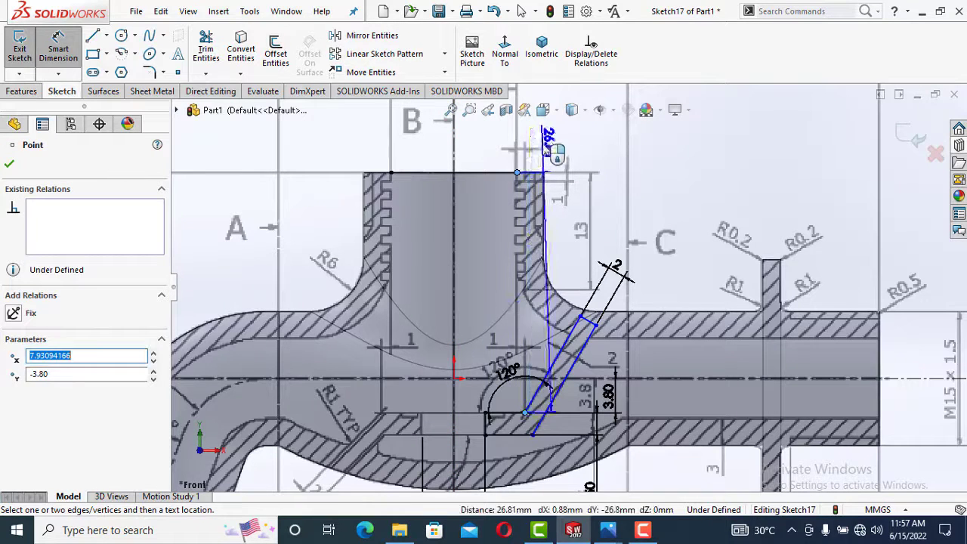
pyautogui.click(530, 145)
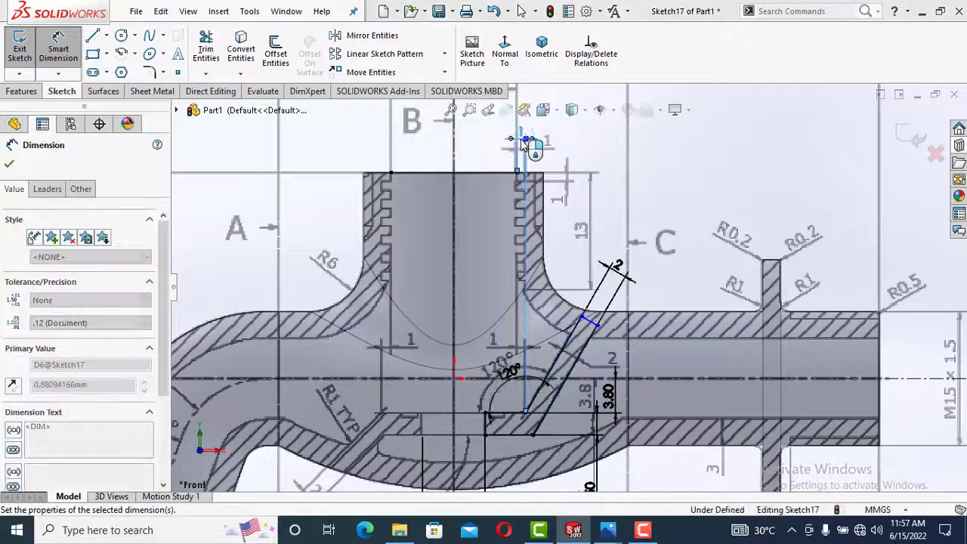
pyautogui.write('1')
pyautogui.press('Return')
pyautogui.scroll(-2, 535, 483)
pyautogui.press('Escape')
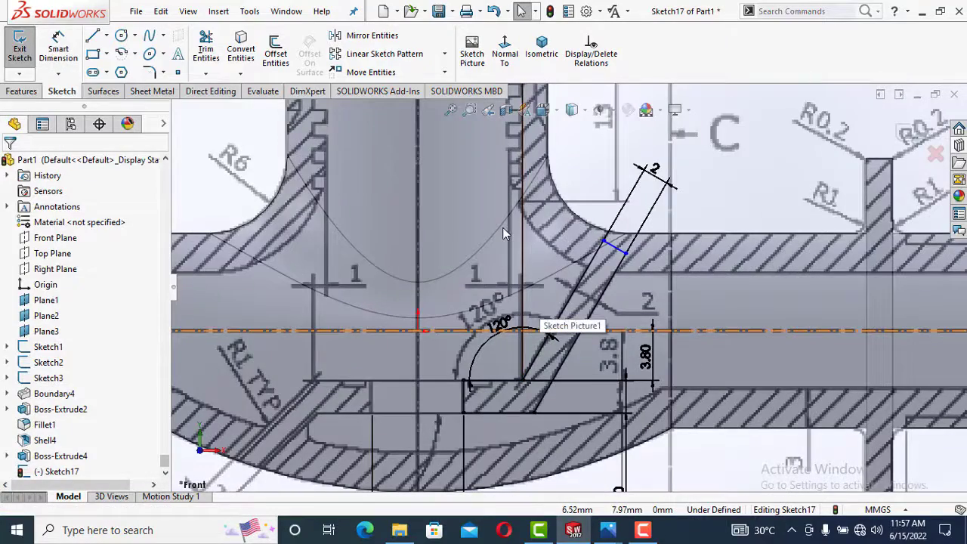
# Sketch a shallow three-line recess about 0.57 mm deep below the ledge's upper edge, tracing the notch in the reference drawing
pyautogui.scroll(4, 503, 249)
pyautogui.scroll(-3, 520, 453)
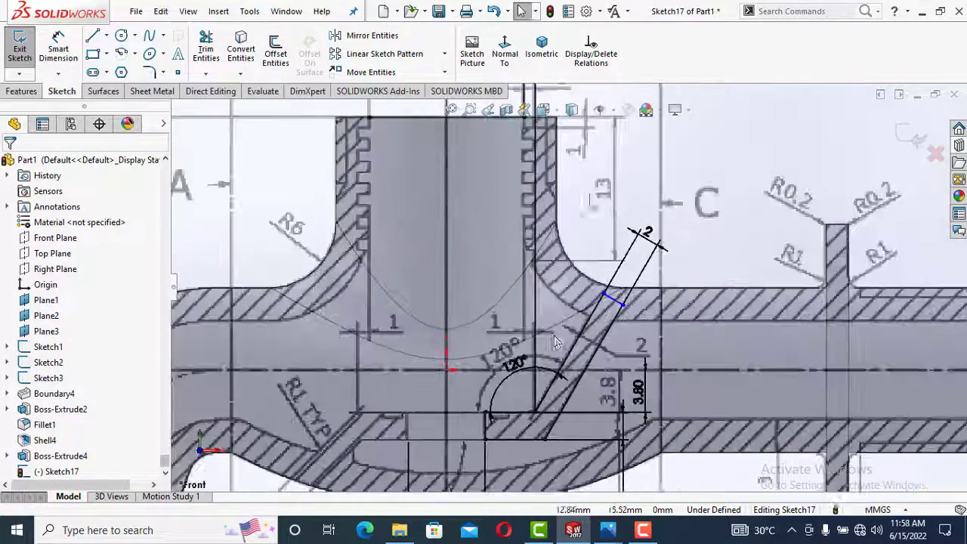
pyautogui.scroll(-2, 519, 449)
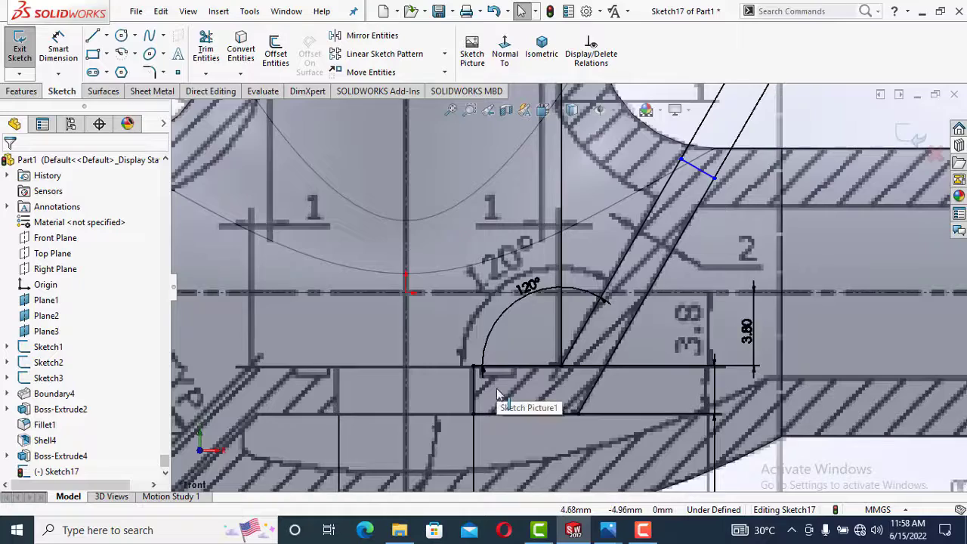
pyautogui.scroll(-1, 499, 390)
pyautogui.scroll(-1, 502, 323)
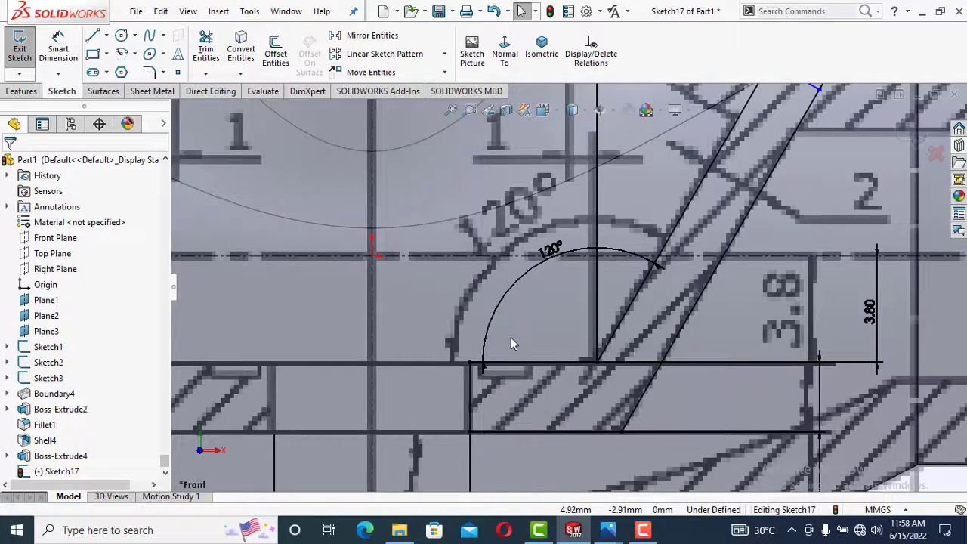
pyautogui.scroll(2, 520, 360)
pyautogui.scroll(-3, 527, 381)
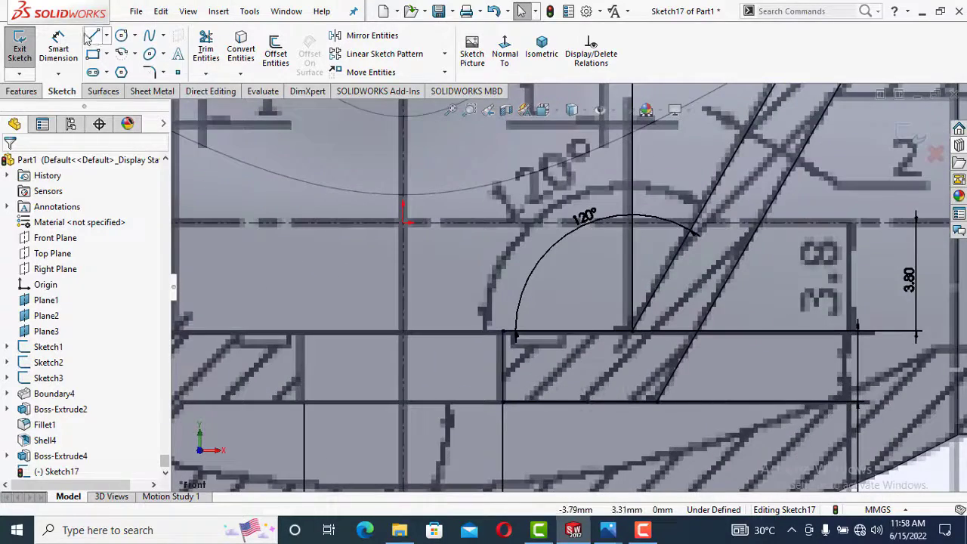
pyautogui.click(90, 36)
pyautogui.scroll(-4, 557, 341)
pyautogui.click(494, 329)
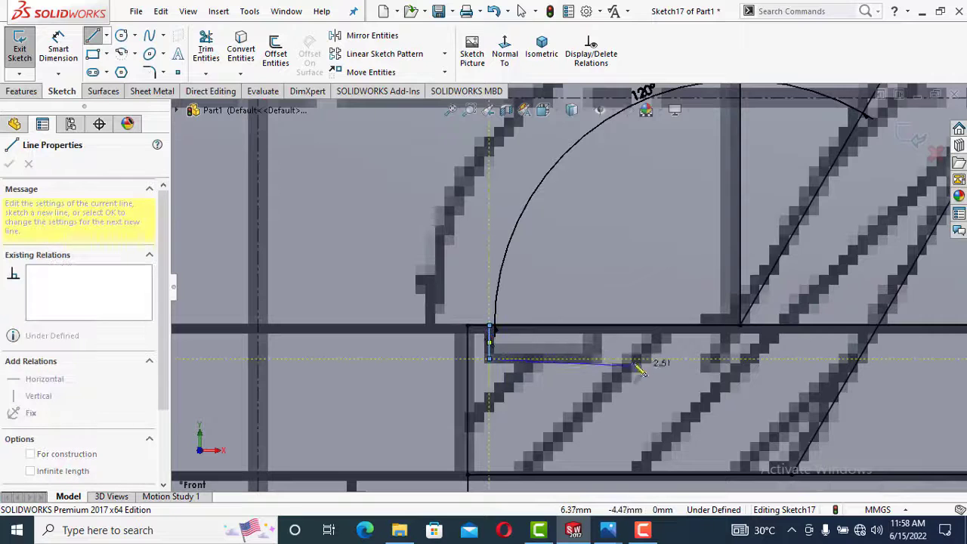
pyautogui.click(602, 358)
pyautogui.click(602, 327)
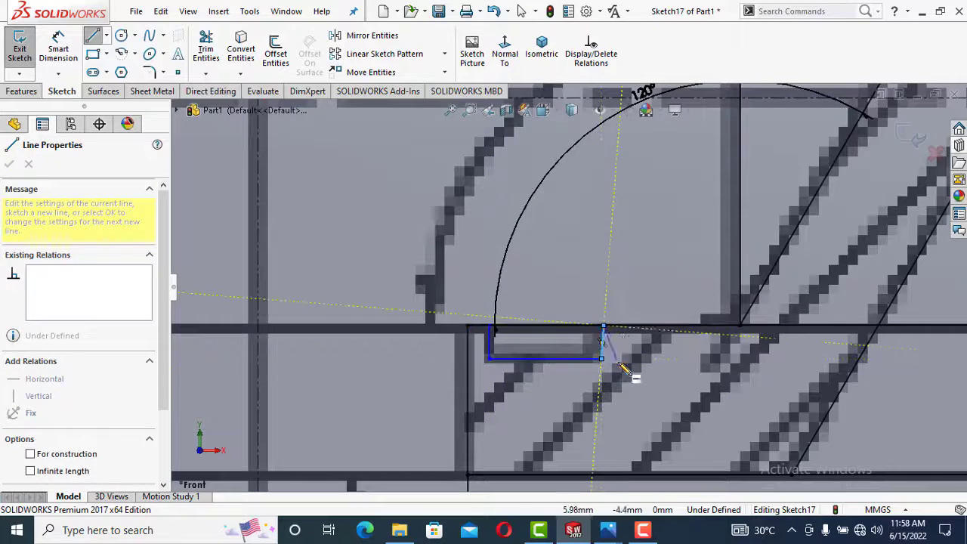
pyautogui.press('Escape')
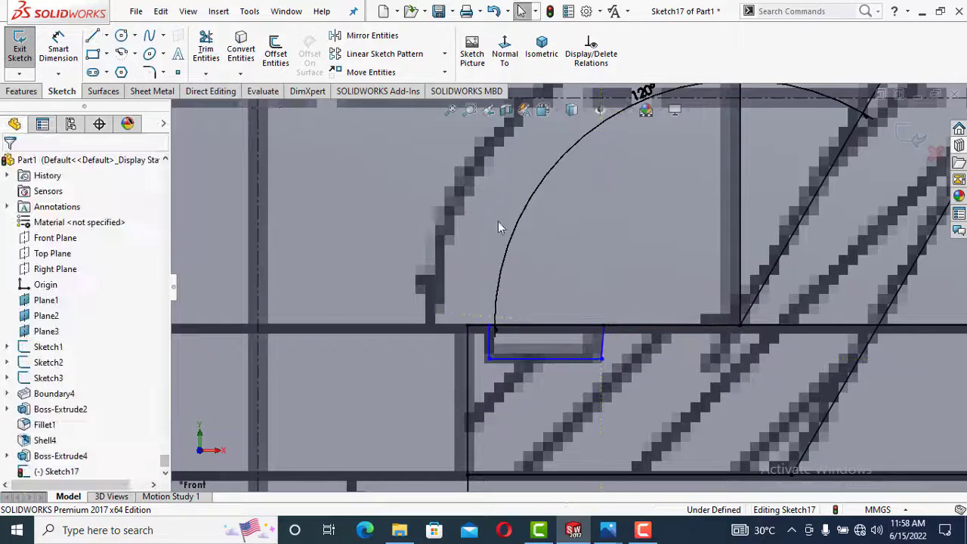
# Add vertical relations to both short side lines of the recess
pyautogui.click(605, 341)
pyautogui.click(666, 271)
pyautogui.press('Escape')
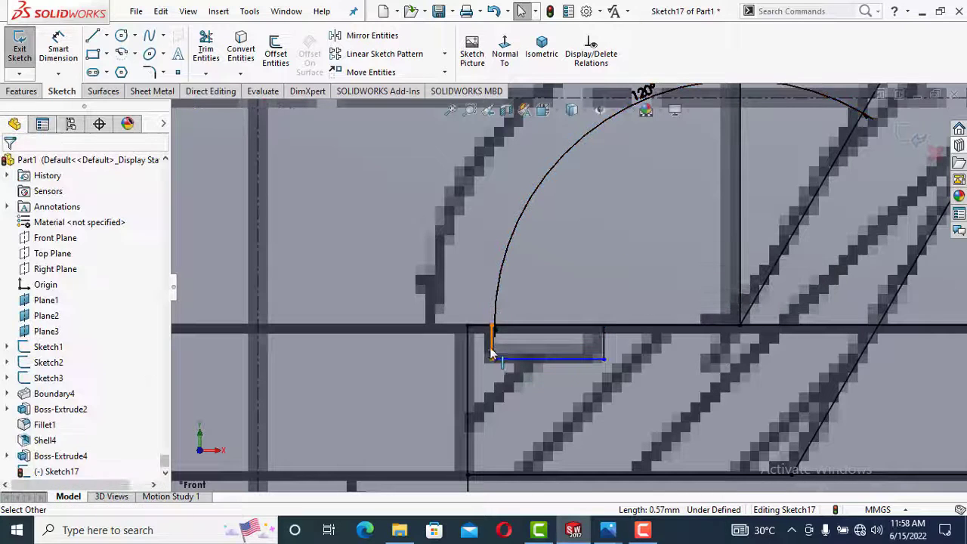
pyautogui.click(492, 348)
pyautogui.click(552, 286)
pyautogui.press('Escape')
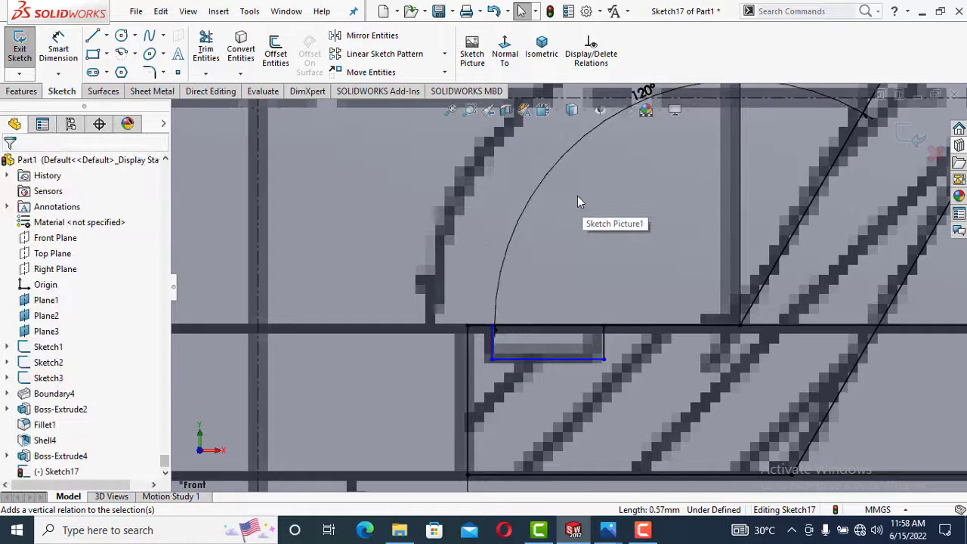
pyautogui.click(603, 350)
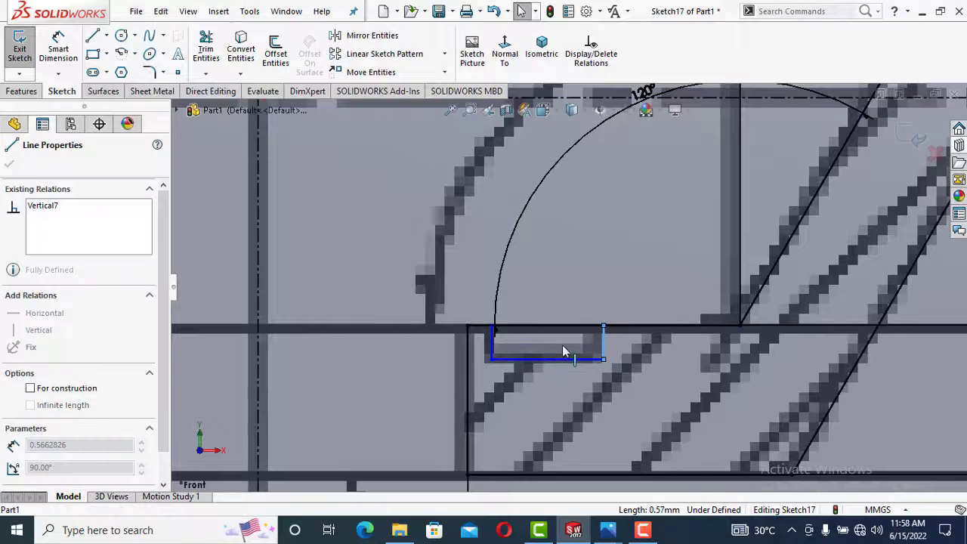
# Trim away the part of the ledge's upper edge between the two side lines of the recess
pyautogui.click(606, 317)
pyautogui.press('Delete')
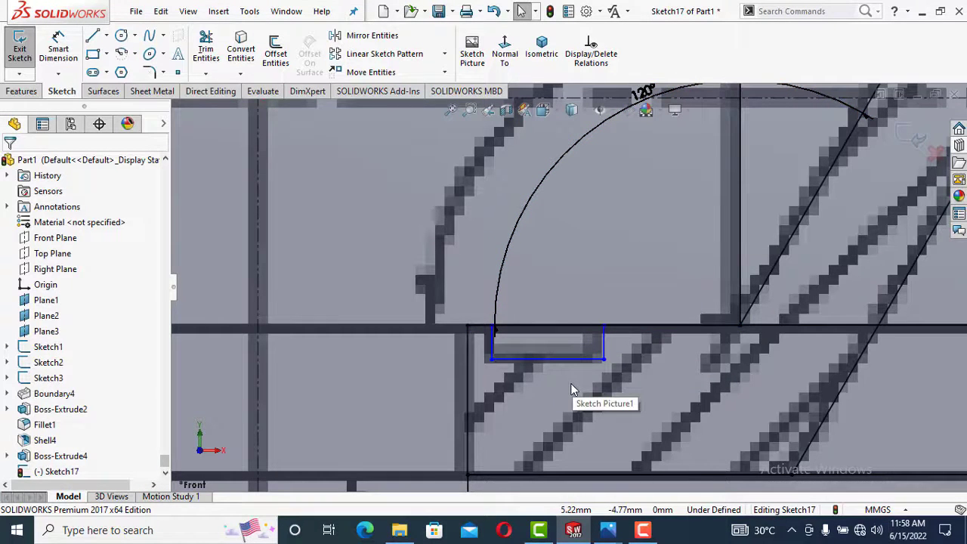
pyautogui.click(206, 49)
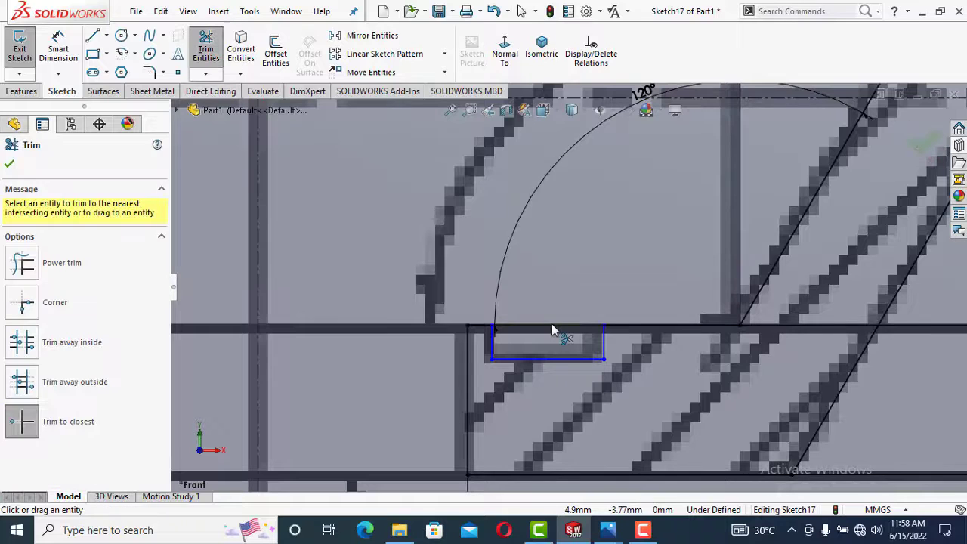
pyautogui.press('Escape')
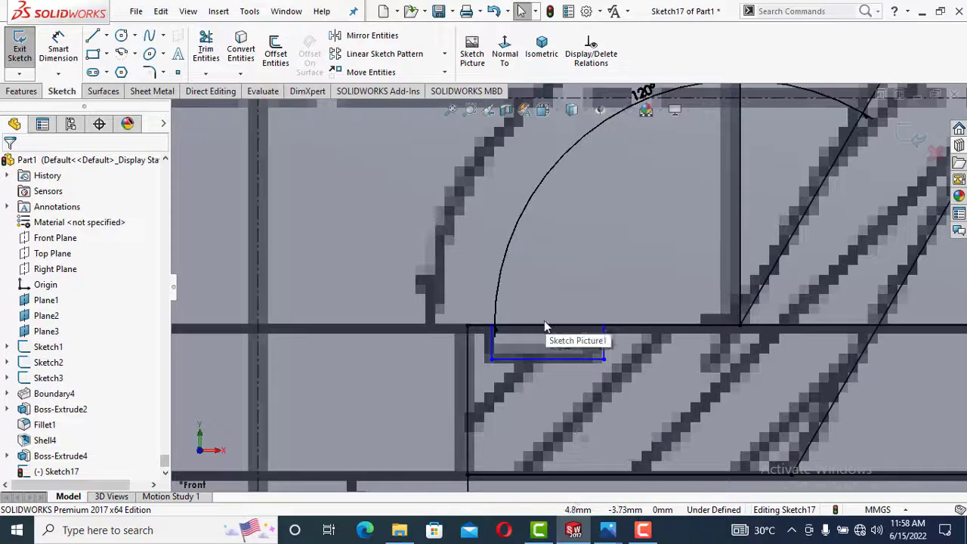
# Dimension the recess's inner side line as a doubled distance about the vertical centerline and set it to 8 mm
pyautogui.scroll(7, 546, 325)
pyautogui.click(58, 47)
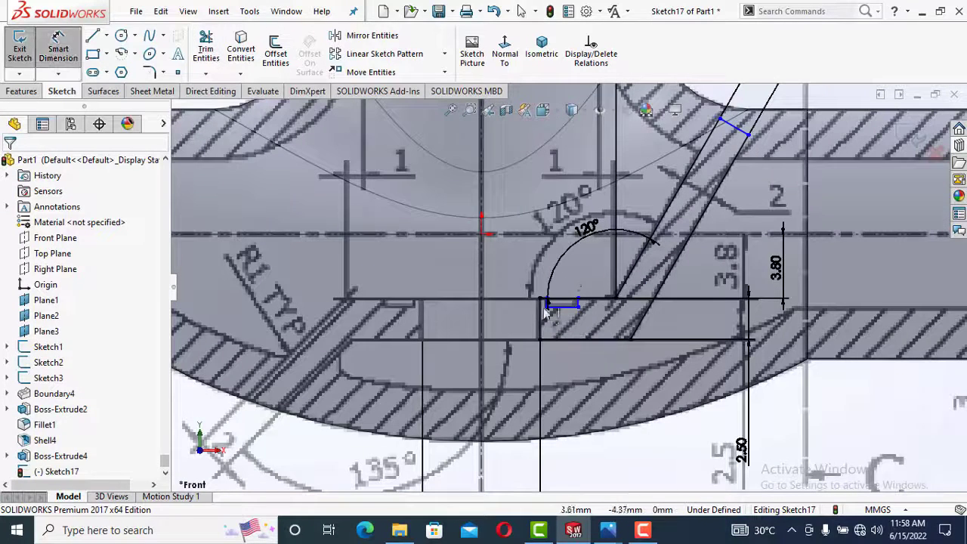
pyautogui.scroll(-5, 552, 308)
pyautogui.click(376, 312)
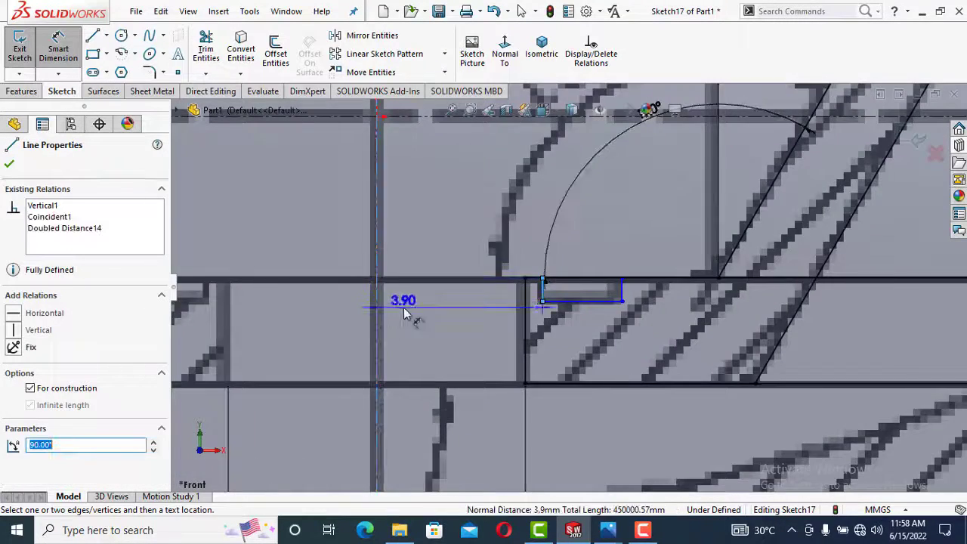
pyautogui.scroll(-3, 403, 315)
pyautogui.scroll(8, 405, 315)
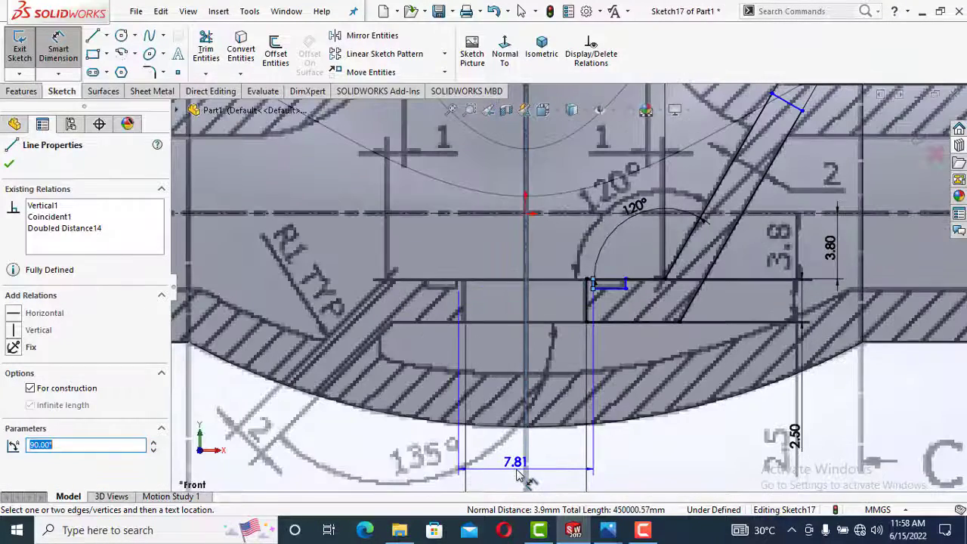
pyautogui.click(519, 475)
pyautogui.write('8')
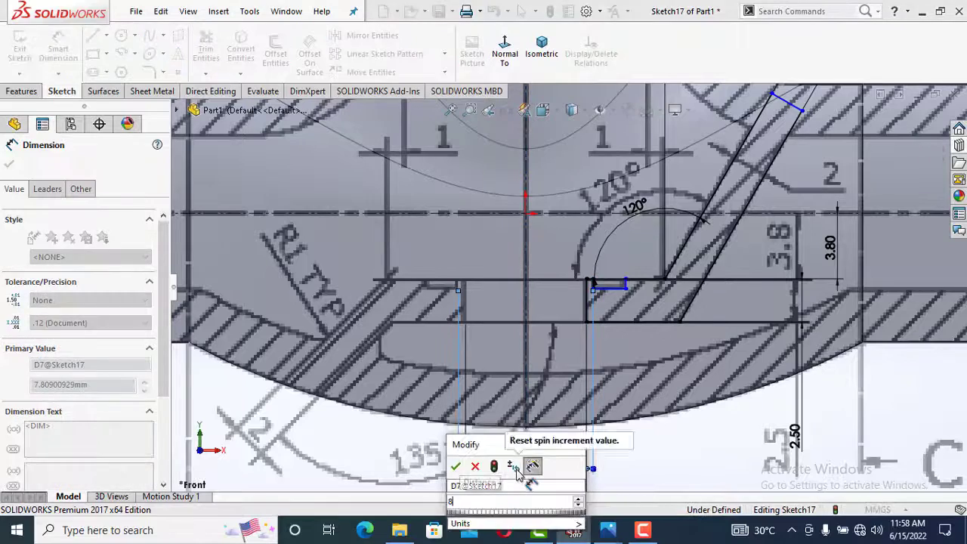
pyautogui.press('Return')
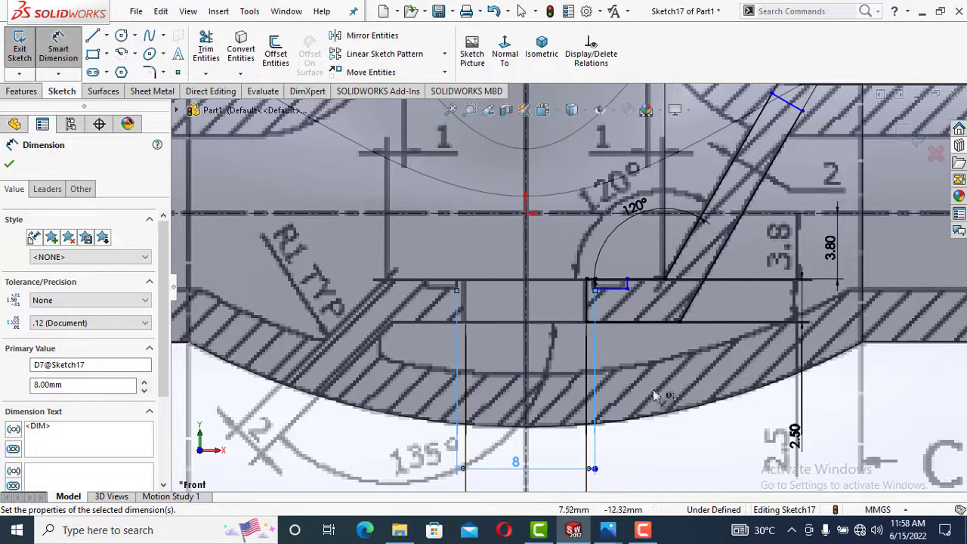
# Dimension the recess's outer side line as a doubled distance about the vertical centerline and set it to 11.5 mm
pyautogui.scroll(-4, 656, 294)
pyautogui.click(590, 282)
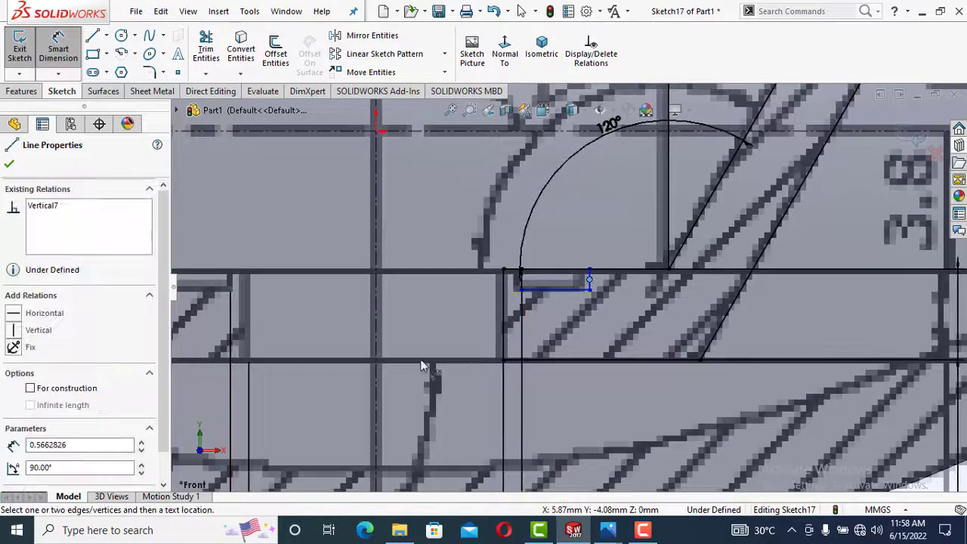
pyautogui.press('Escape')
pyautogui.click(590, 285)
pyautogui.click(378, 328)
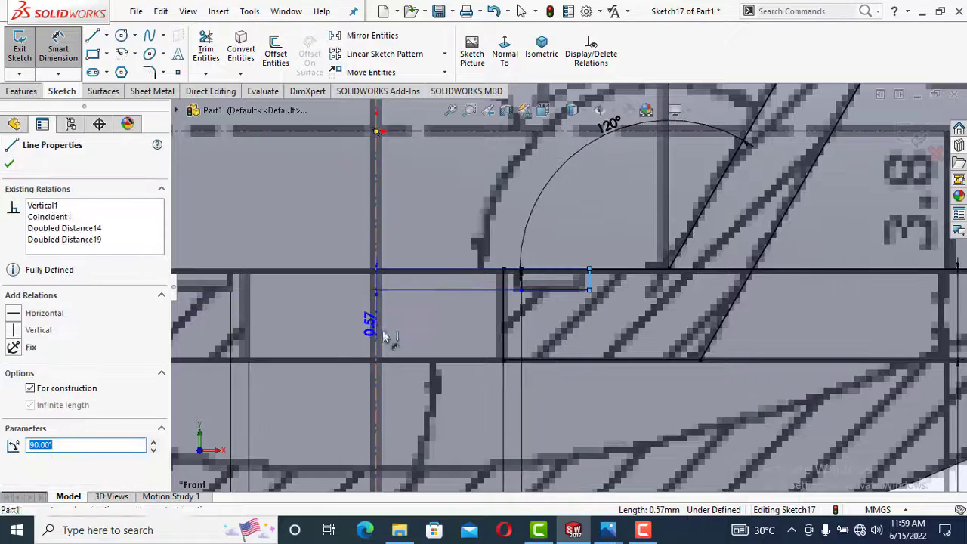
pyautogui.scroll(-2, 356, 381)
pyautogui.scroll(5, 446, 454)
pyautogui.scroll(1, 503, 438)
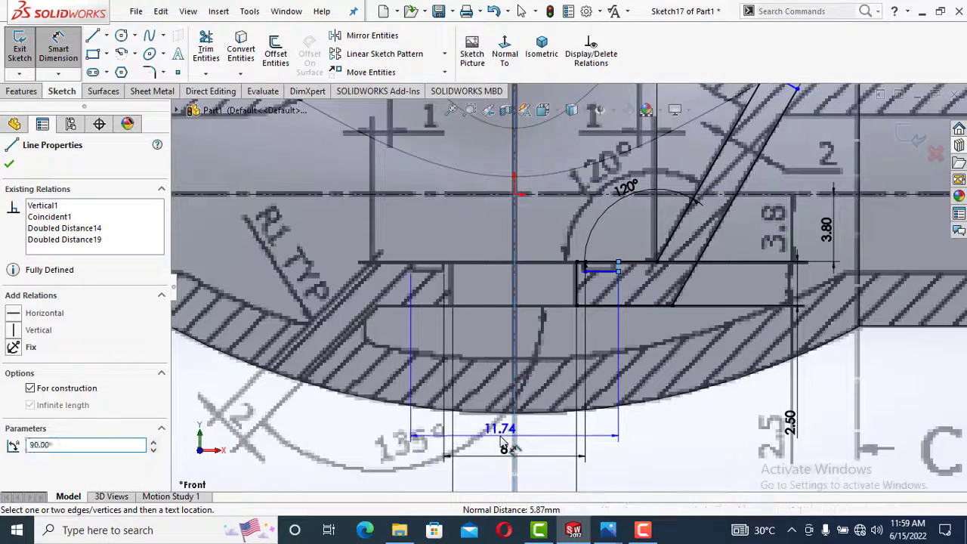
pyautogui.click(502, 439)
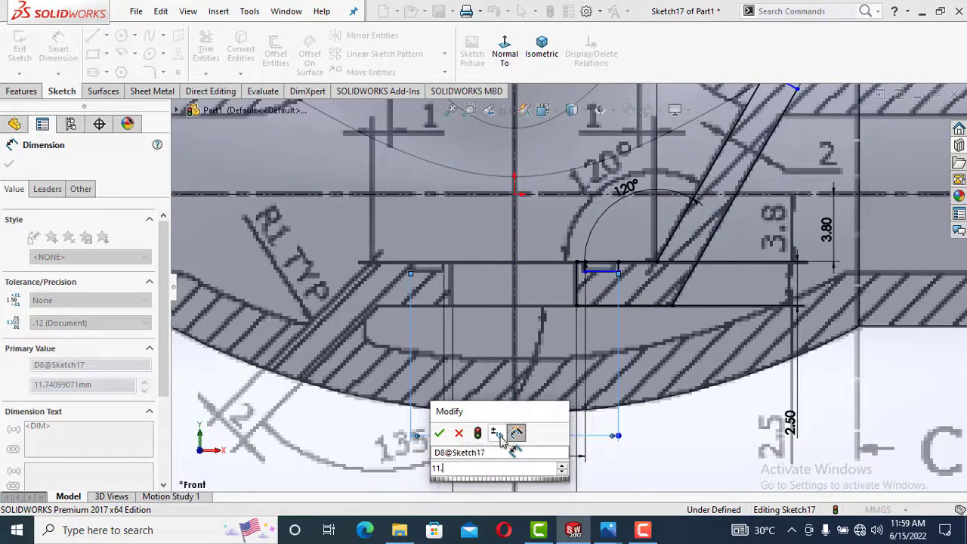
pyautogui.write('11.')
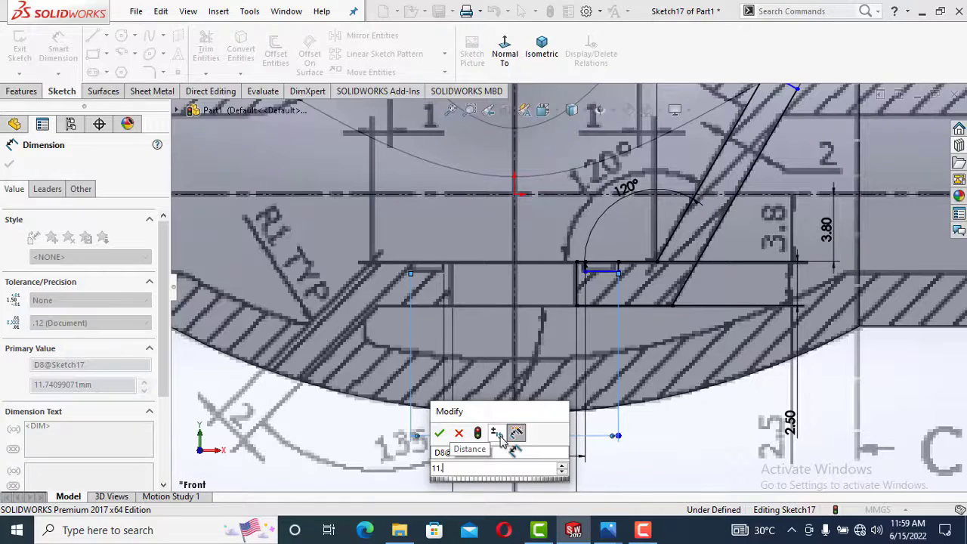
pyautogui.write('5')
pyautogui.press('Return')
# Examine the recess diameters and depth on the reference drawing in the Right view, and return to the sketch's normal view
pyautogui.click(215, 452)
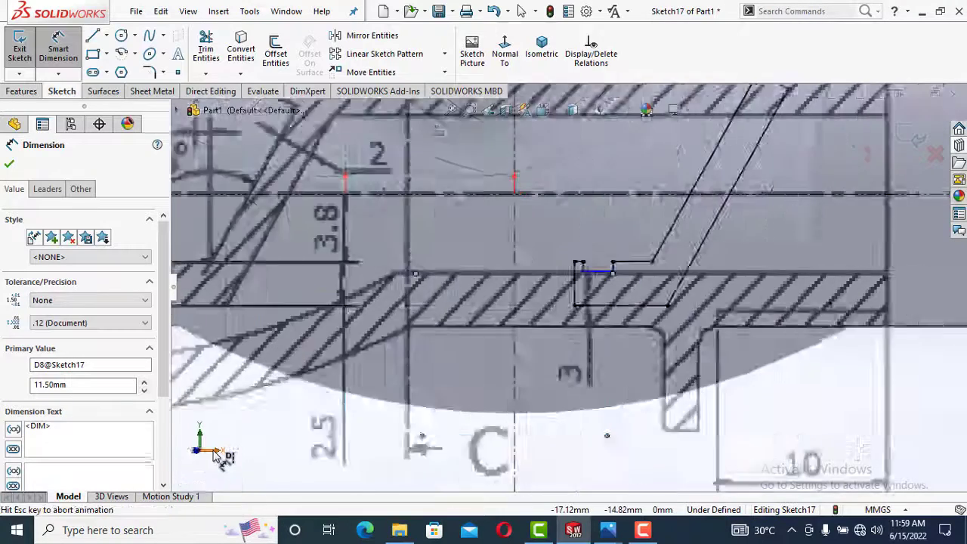
pyautogui.scroll(3, 557, 378)
pyautogui.scroll(1, 597, 67)
pyautogui.scroll(3, 604, 155)
pyautogui.scroll(-4, 605, 156)
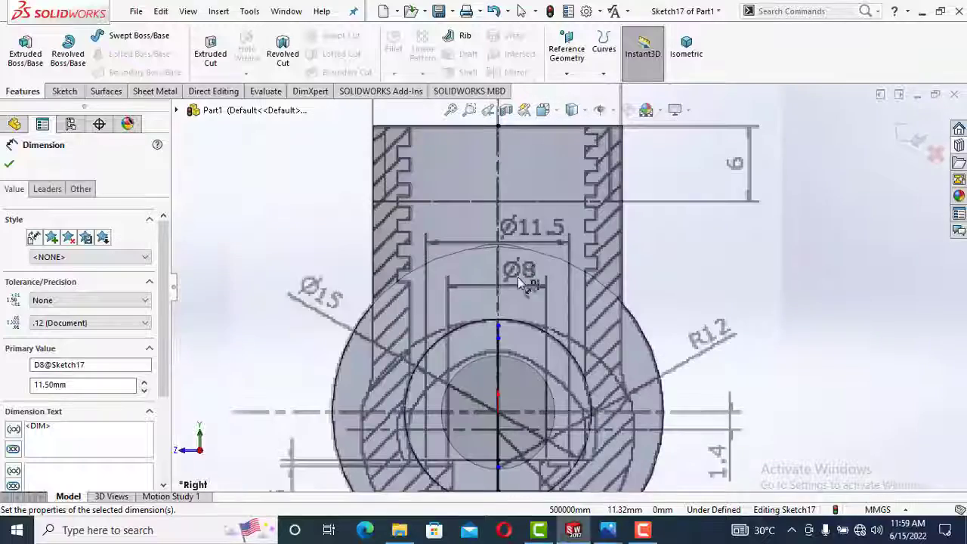
pyautogui.scroll(3, 521, 283)
pyautogui.scroll(-4, 408, 374)
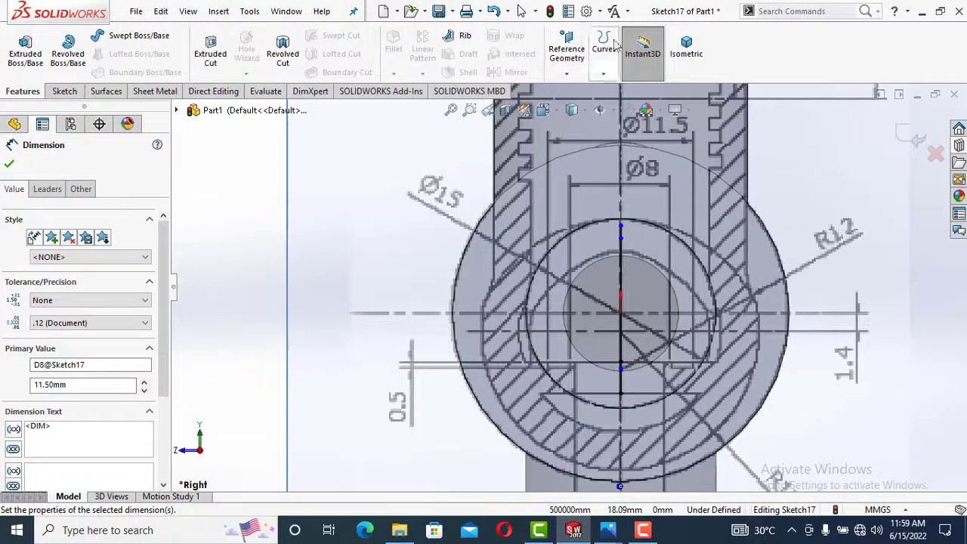
pyautogui.scroll(-1, 419, 242)
pyautogui.scroll(2, 421, 243)
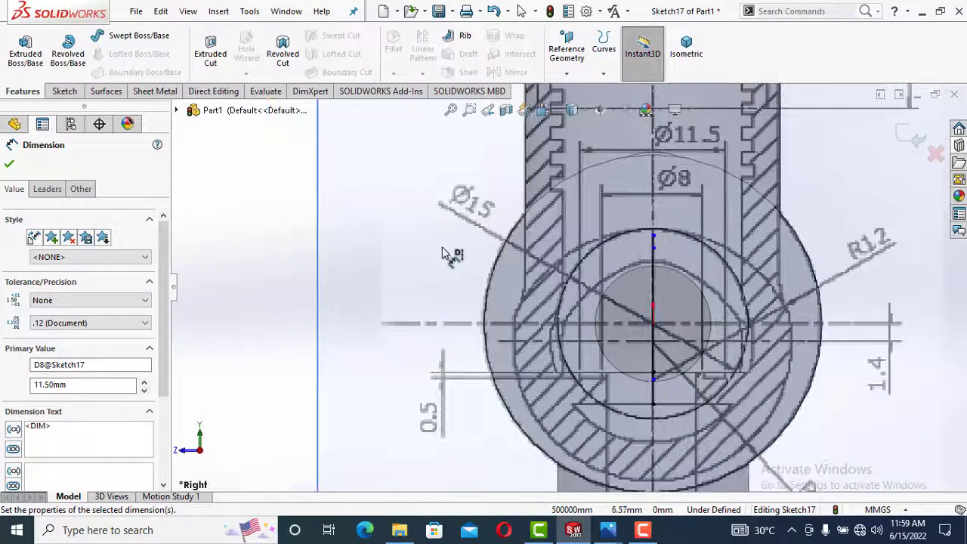
pyautogui.click(63, 92)
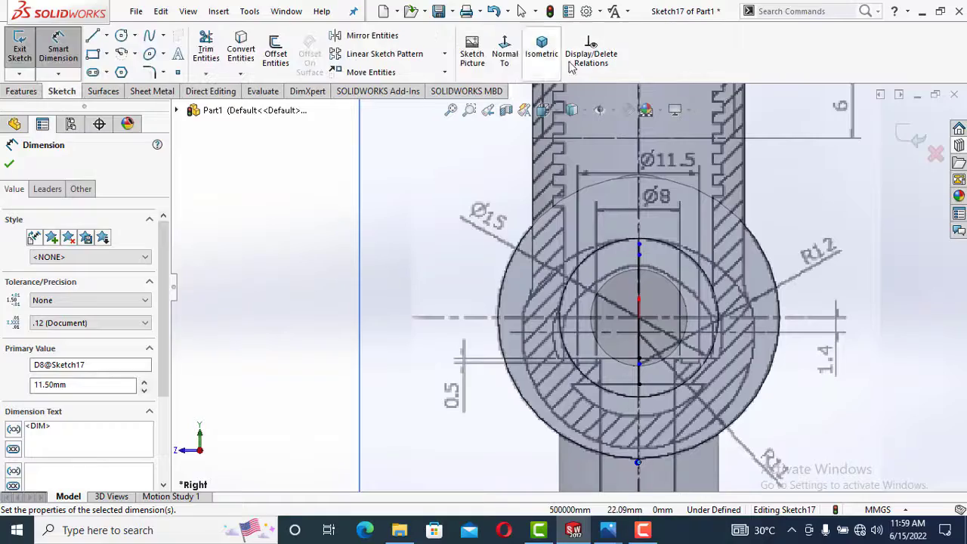
pyautogui.click(517, 64)
# Dimension the recess's inner side line and set the recess depth to 0.5 mm
pyautogui.scroll(-5, 568, 325)
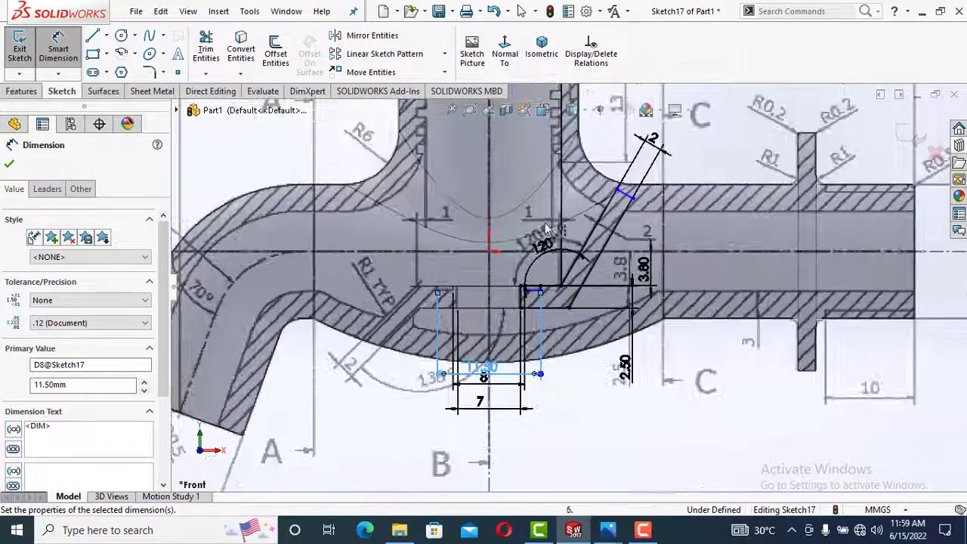
pyautogui.scroll(-1, 181, 115)
pyautogui.scroll(-3, 546, 408)
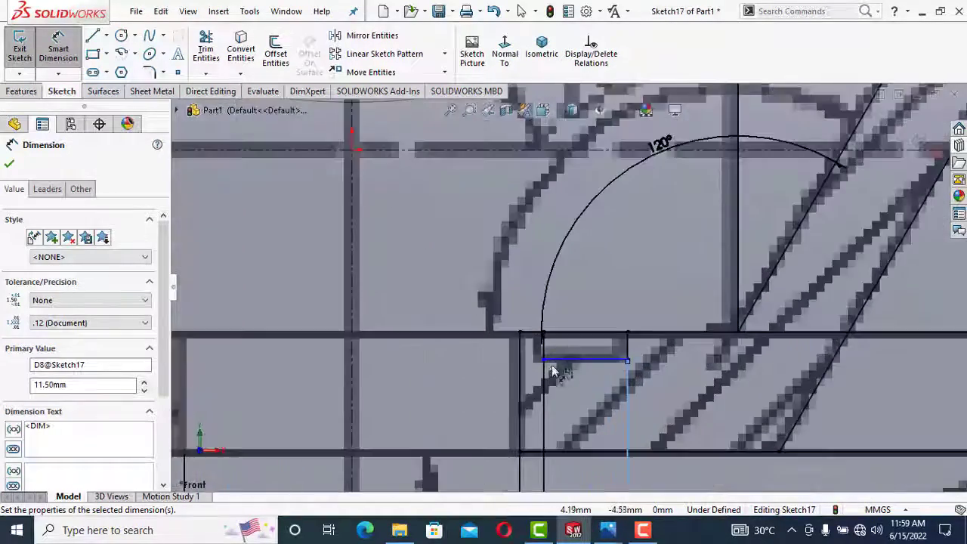
pyautogui.click(545, 349)
pyautogui.click(455, 352)
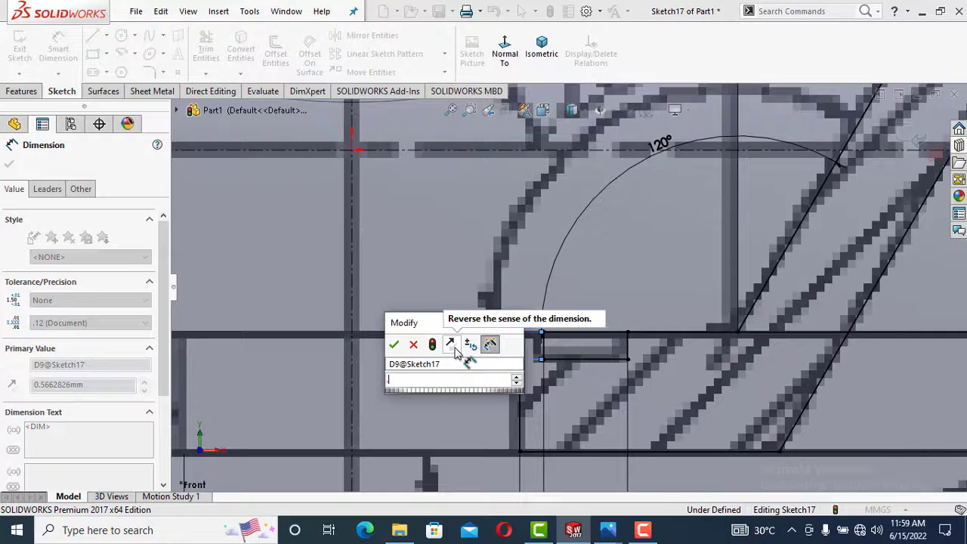
pyautogui.write('0.5')
pyautogui.press('Return')
pyautogui.scroll(4, 641, 277)
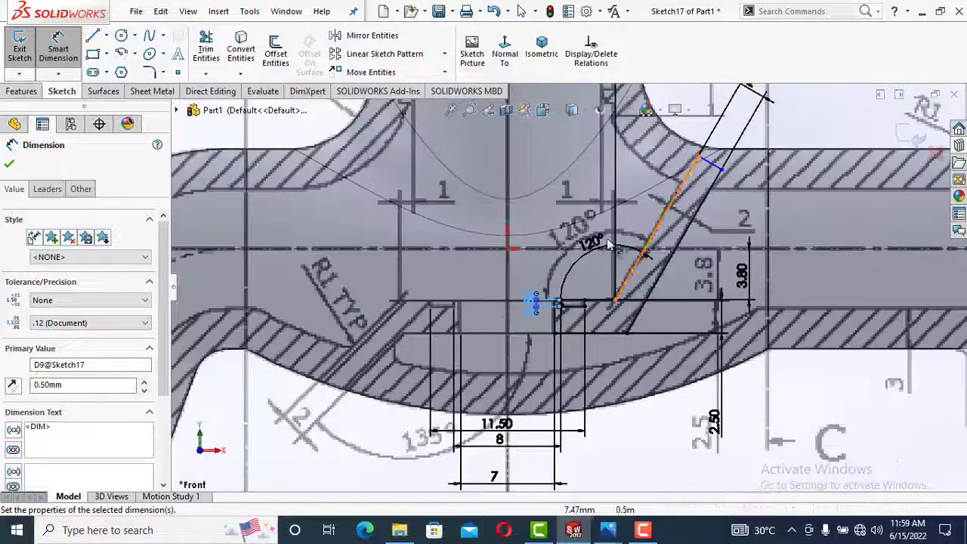
pyautogui.scroll(1, 609, 255)
pyautogui.scroll(-1, 606, 265)
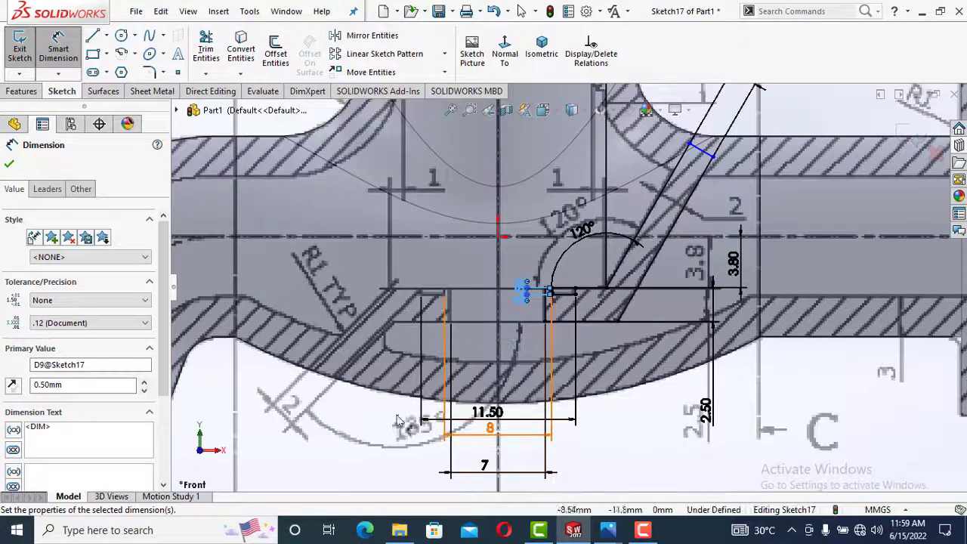
pyautogui.click(476, 458)
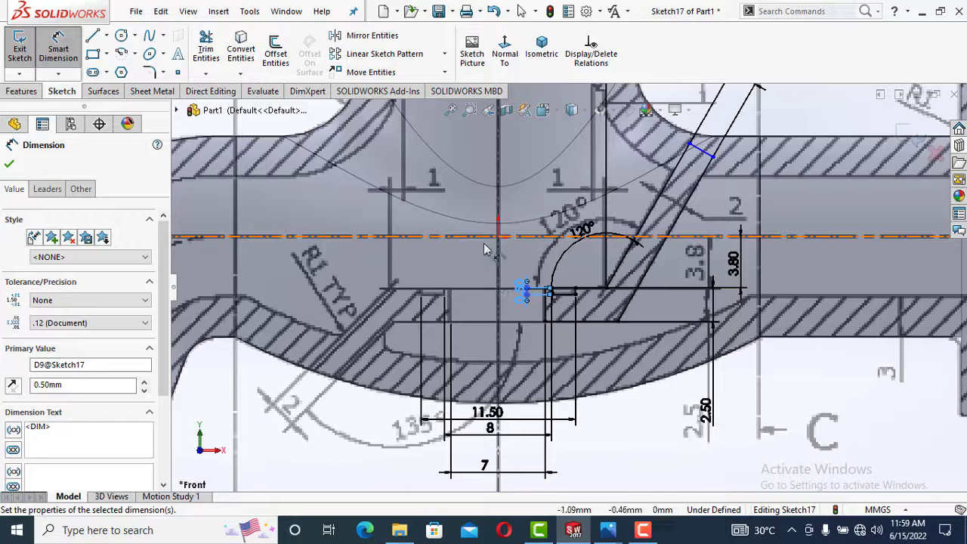
pyautogui.scroll(-4, 569, 207)
pyautogui.scroll(3, 568, 208)
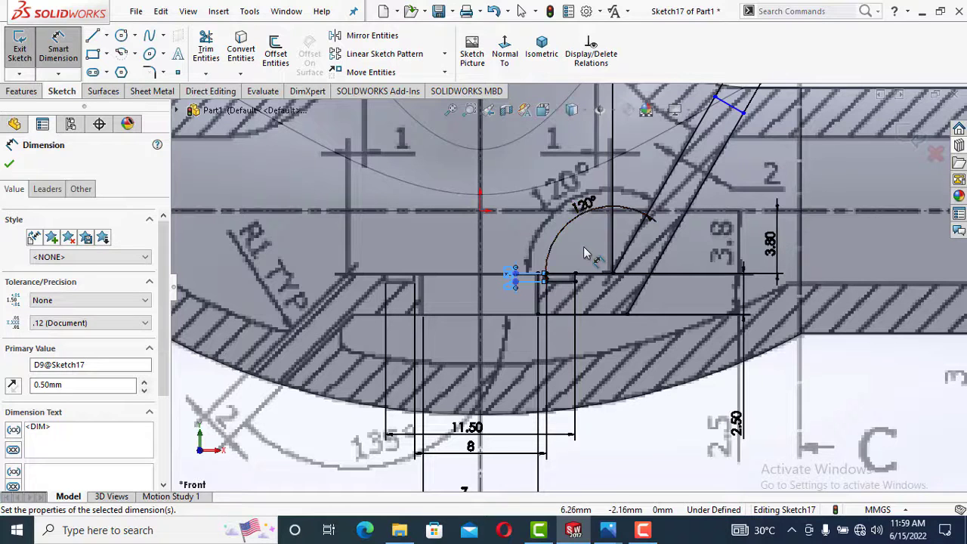
# Mirror the ledge's end, lower and outer upper lines, the recess lines and the short upper segment's midpoint about the vertical centerline
pyautogui.press('Escape')
pyautogui.scroll(-3, 516, 309)
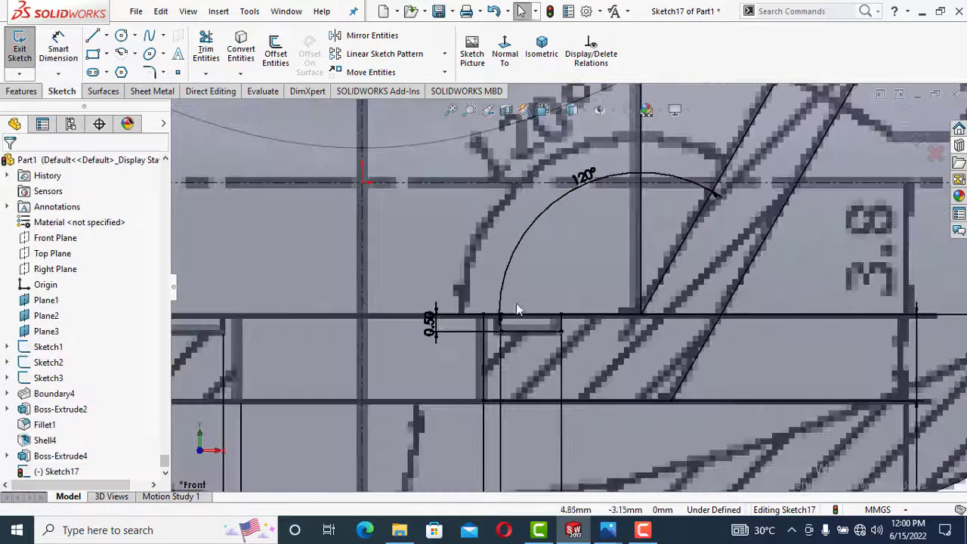
pyautogui.click(485, 360)
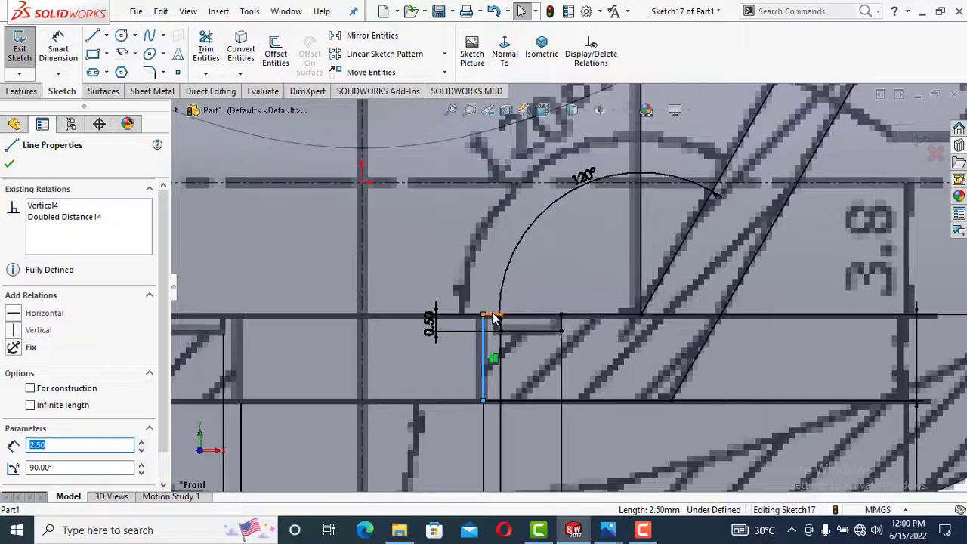
pyautogui.keyDown('ctrl'); pyautogui.click(493, 314); pyautogui.keyUp('ctrl')
pyautogui.keyDown('ctrl'); pyautogui.click(501, 324); pyautogui.keyUp('ctrl')
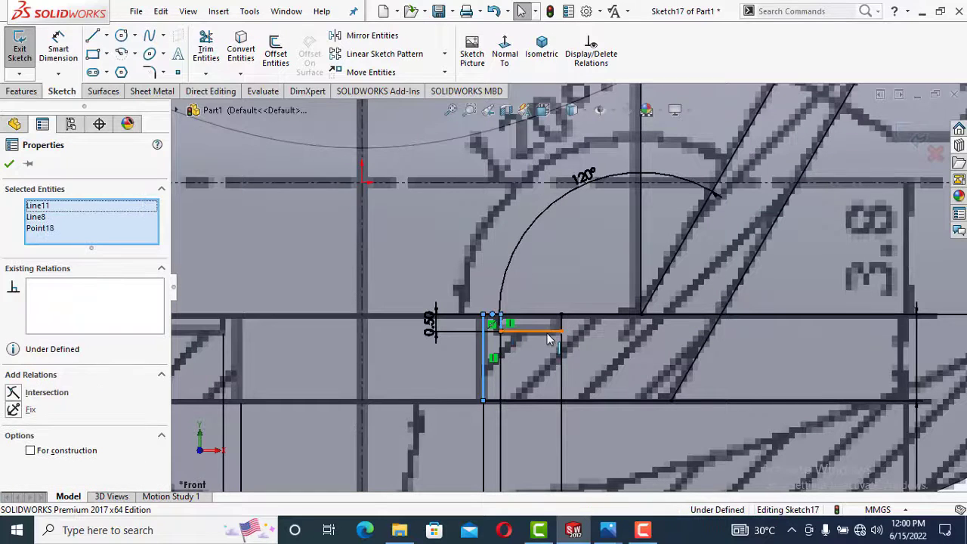
pyautogui.keyDown('ctrl'); pyautogui.click(548, 334); pyautogui.keyUp('ctrl')
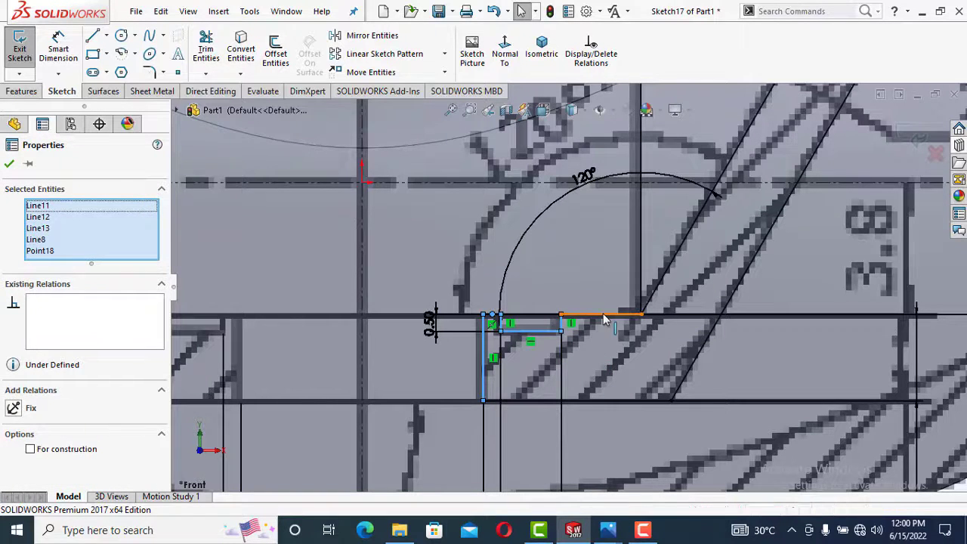
pyautogui.keyDown('ctrl'); pyautogui.click(603, 314); pyautogui.keyUp('ctrl')
pyautogui.keyDown('ctrl'); pyautogui.click(538, 401); pyautogui.keyUp('ctrl')
pyautogui.keyDown('ctrl'); pyautogui.click(620, 402); pyautogui.keyUp('ctrl')
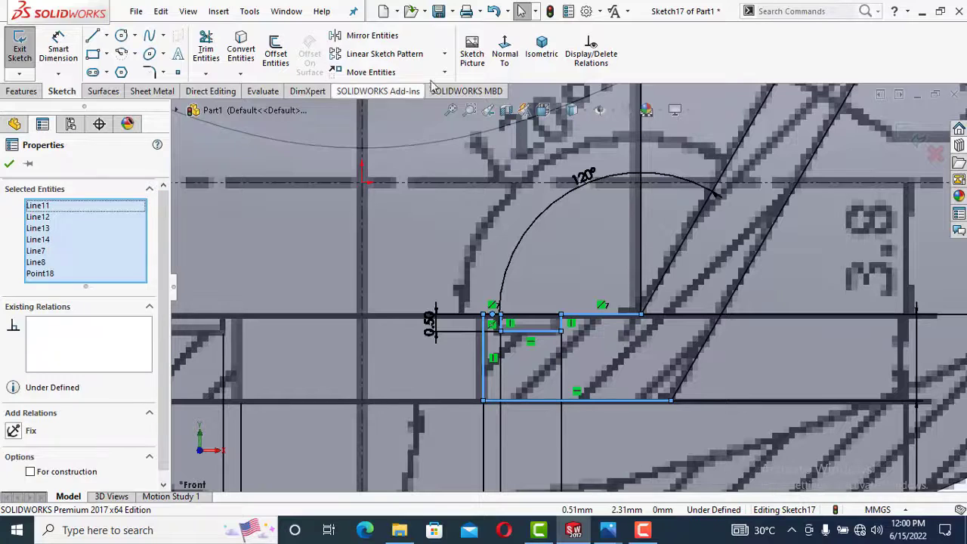
pyautogui.click(372, 36)
pyautogui.click(371, 292)
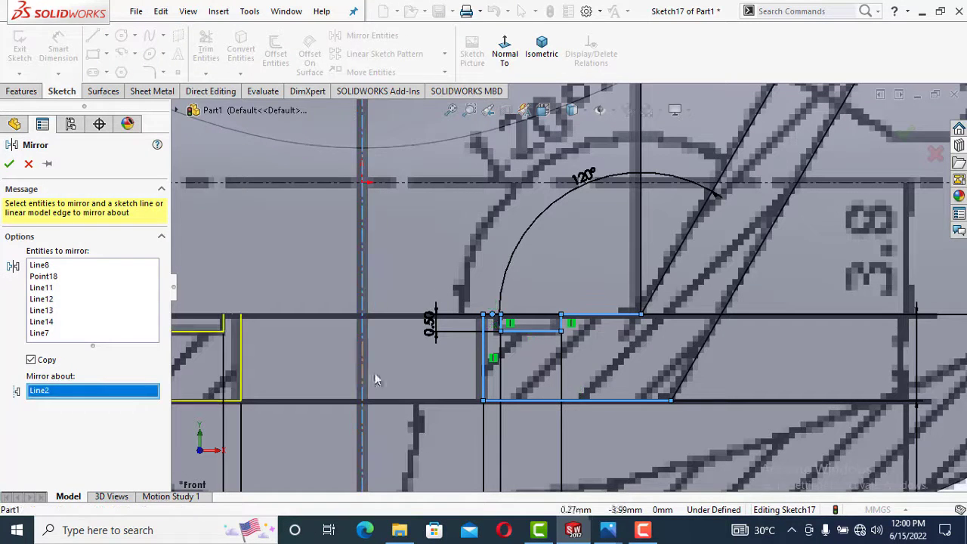
pyautogui.click(9, 164)
# Delete the stray mirrored midpoint and draw a 0.5 mm horizontal line joining the mirrored recess to the mirrored ledge's inner end
pyautogui.scroll(-4, 276, 374)
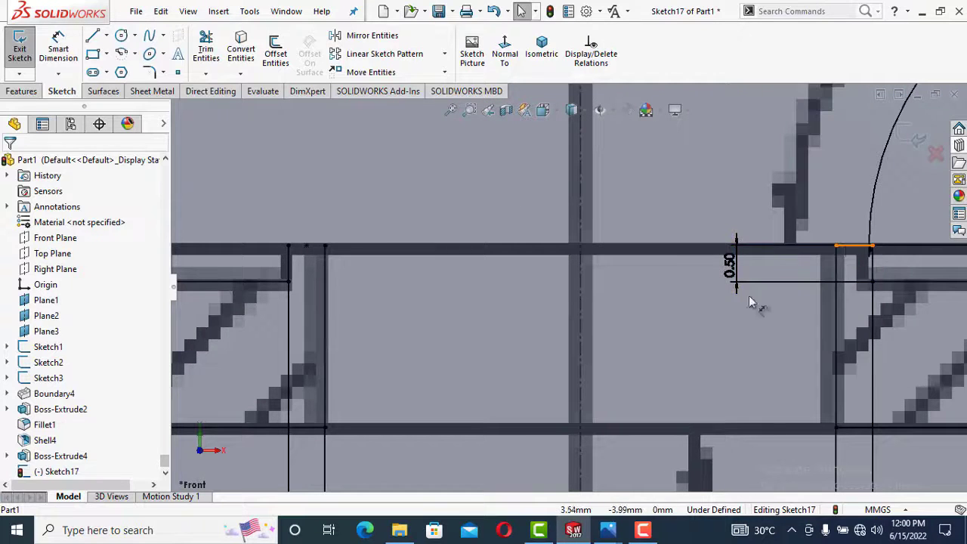
pyautogui.scroll(-2, 298, 225)
pyautogui.click(341, 264)
pyautogui.press('Delete')
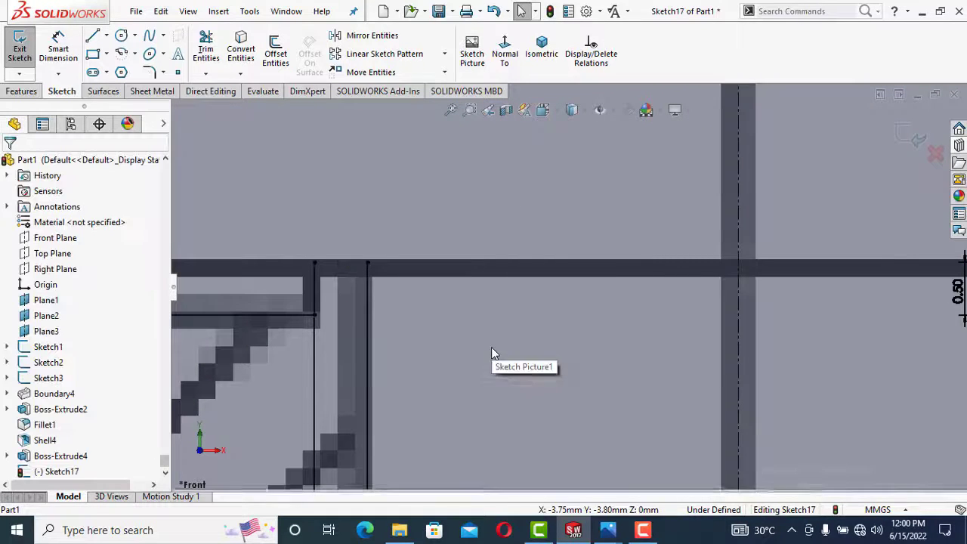
pyautogui.press('l')
pyautogui.click(314, 263)
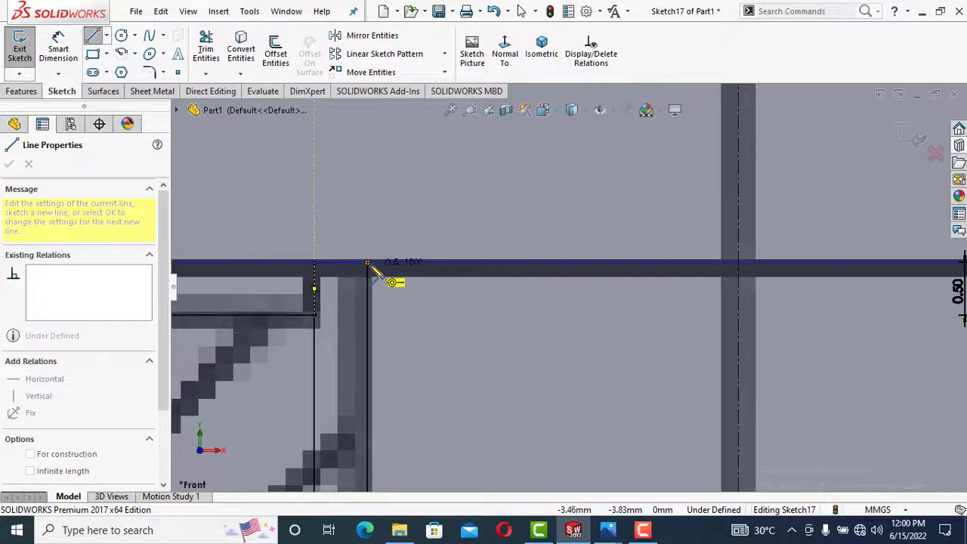
pyautogui.click(368, 262)
pyautogui.press('Escape')
pyautogui.scroll(6, 445, 354)
pyautogui.scroll(2, 569, 285)
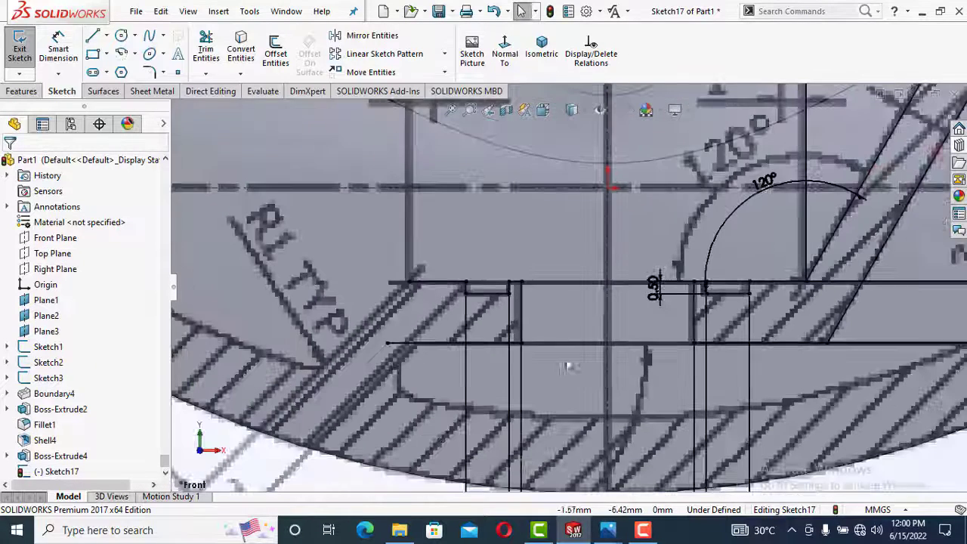
# Draw the slanted leg as three connected lines from the mirrored ledge's upper end, about 1.76 mm wide, returning about 4.98 mm to its lower line
pyautogui.scroll(1, 455, 380)
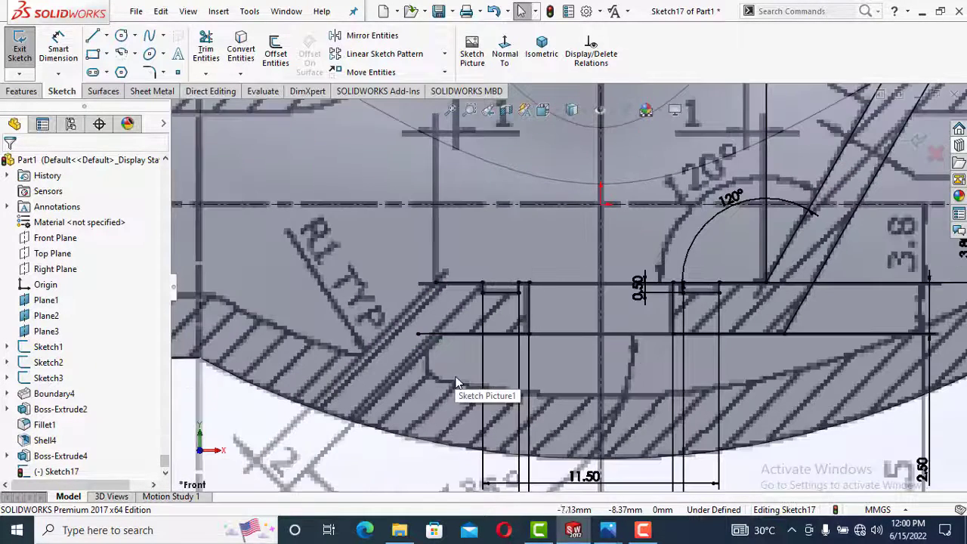
pyautogui.scroll(-1, 457, 237)
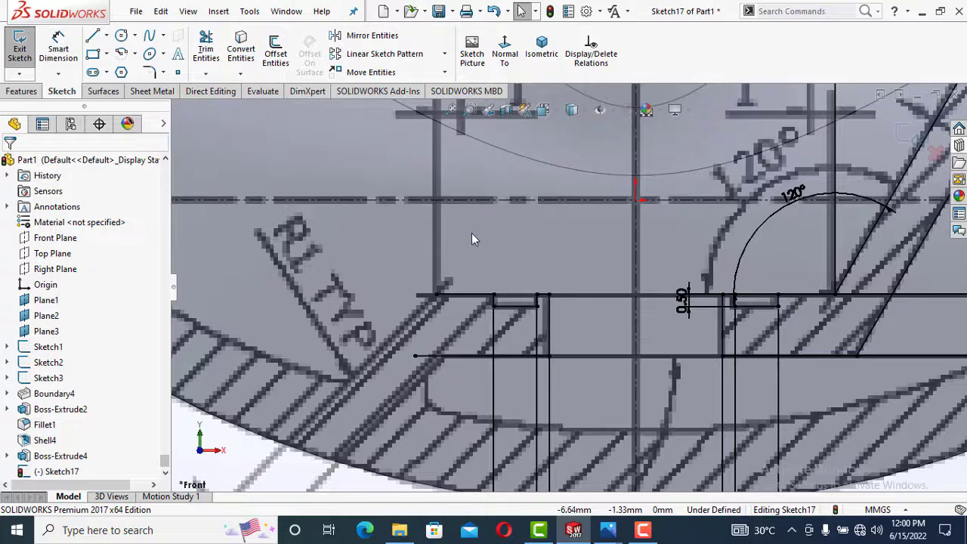
pyautogui.click(437, 296)
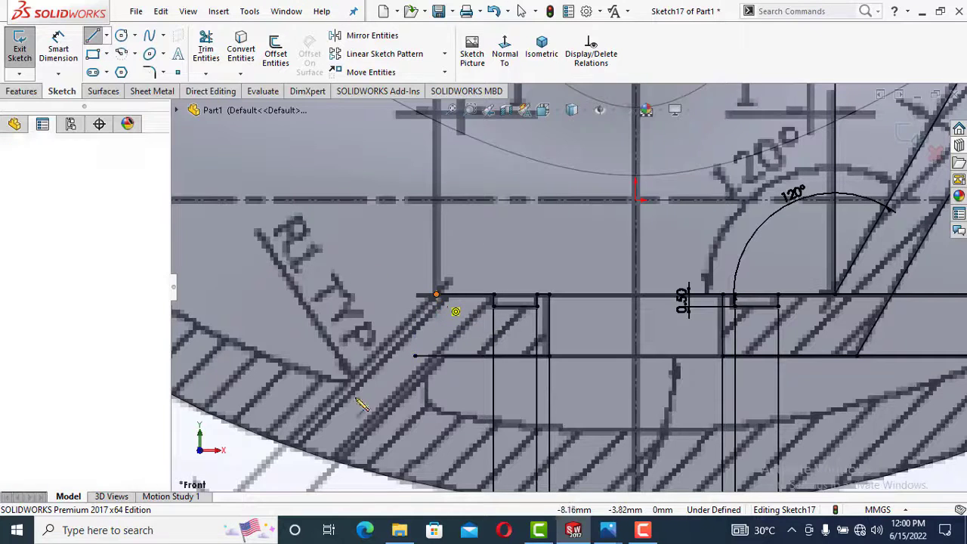
pyautogui.click(319, 414)
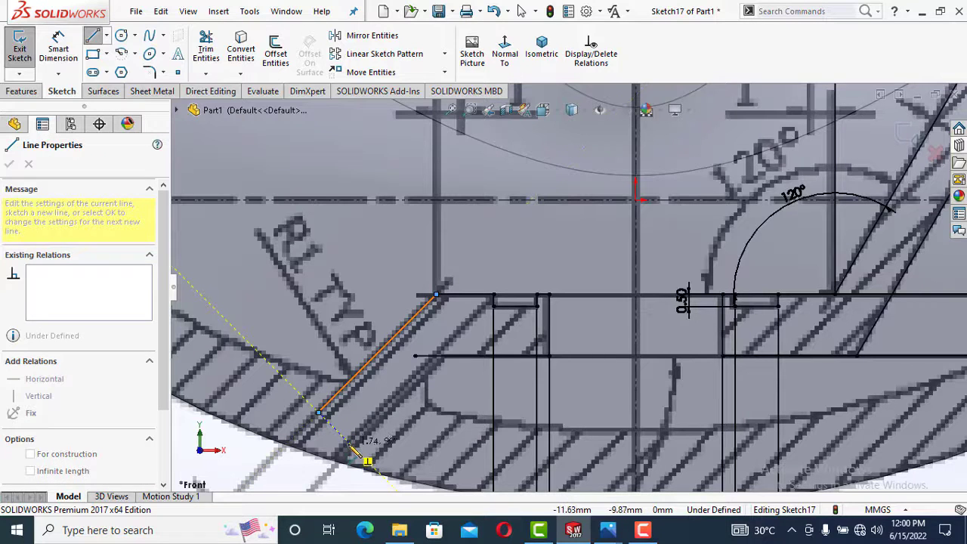
pyautogui.click(349, 439)
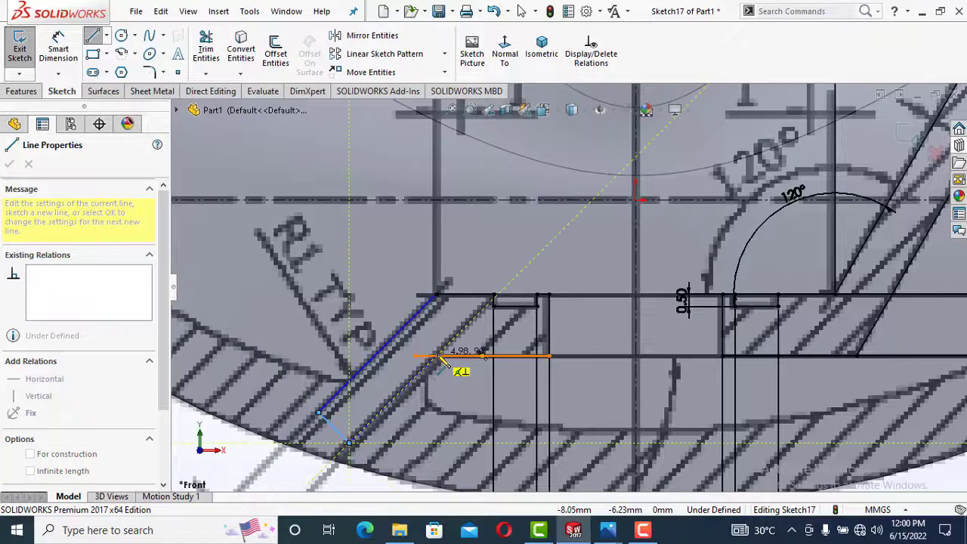
pyautogui.doubleClick(438, 357)
pyautogui.press('Escape')
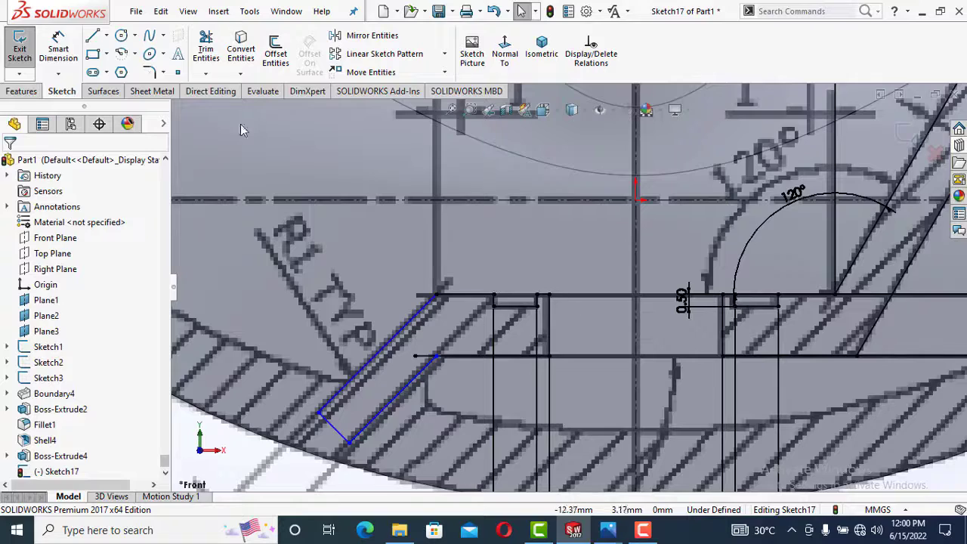
# Trim the mirrored ledge's lower line beyond the slanted leg and make it collinear with the original ledge's lower line
pyautogui.click(198, 45)
pyautogui.click(424, 356)
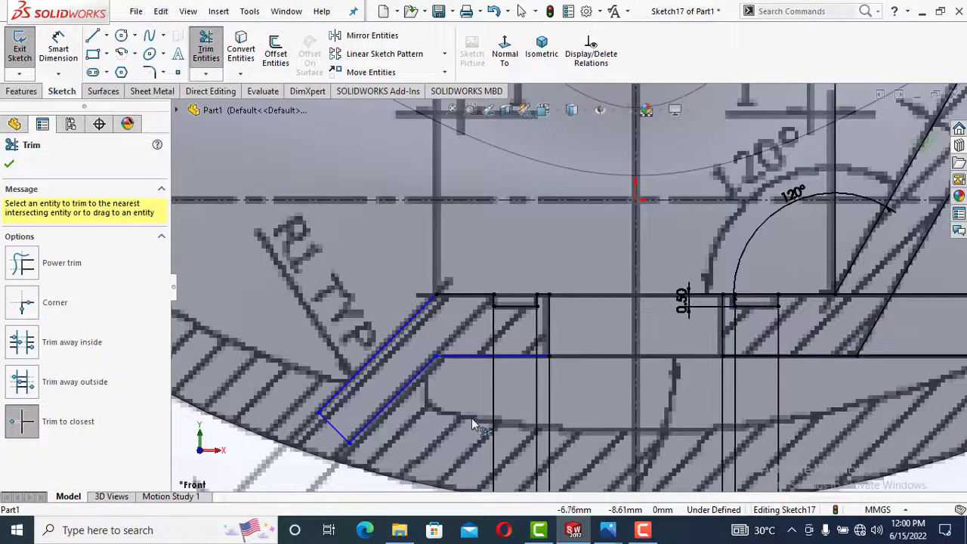
pyautogui.press('Escape')
pyautogui.scroll(3, 453, 392)
pyautogui.scroll(-3, 498, 387)
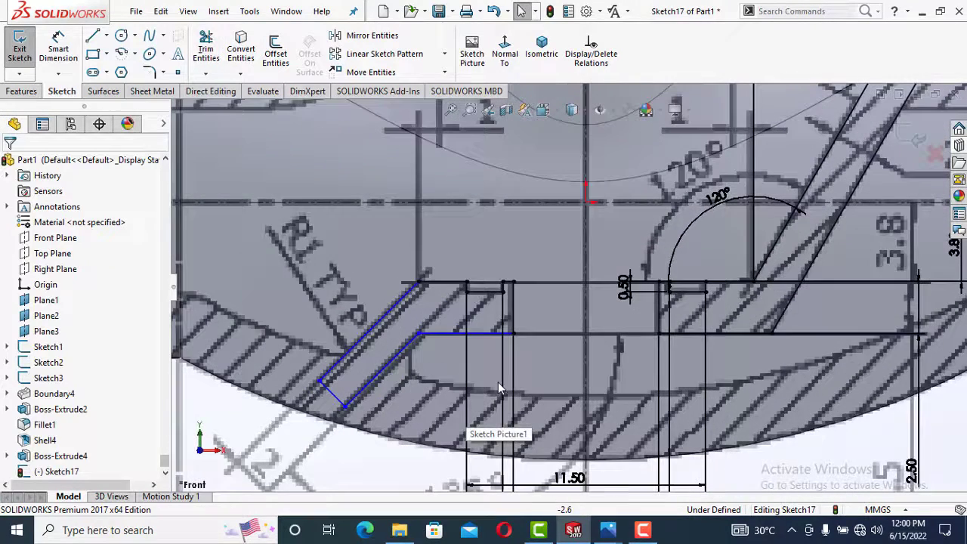
pyautogui.click(448, 338)
pyautogui.keyDown('ctrl'); pyautogui.click(712, 334); pyautogui.keyUp('ctrl')
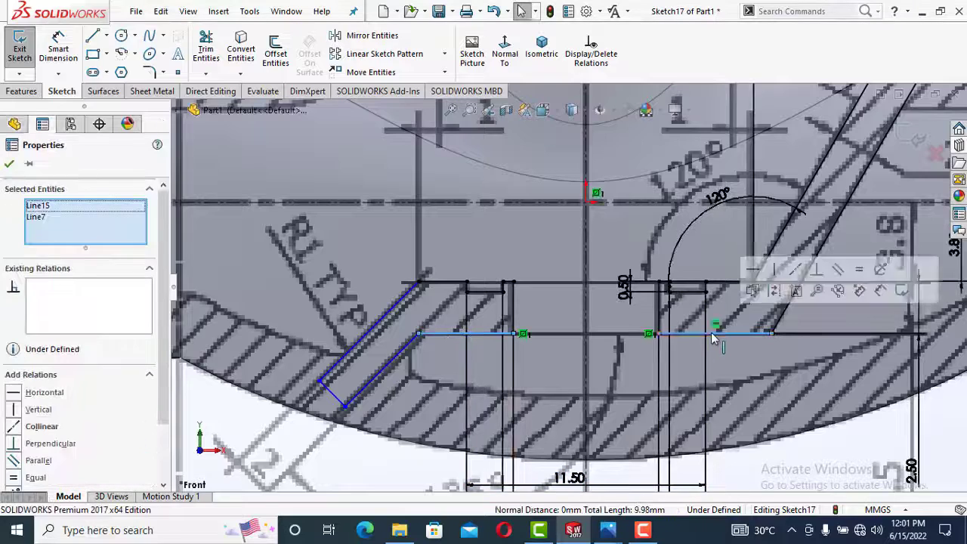
pyautogui.click(795, 270)
pyautogui.click(510, 226)
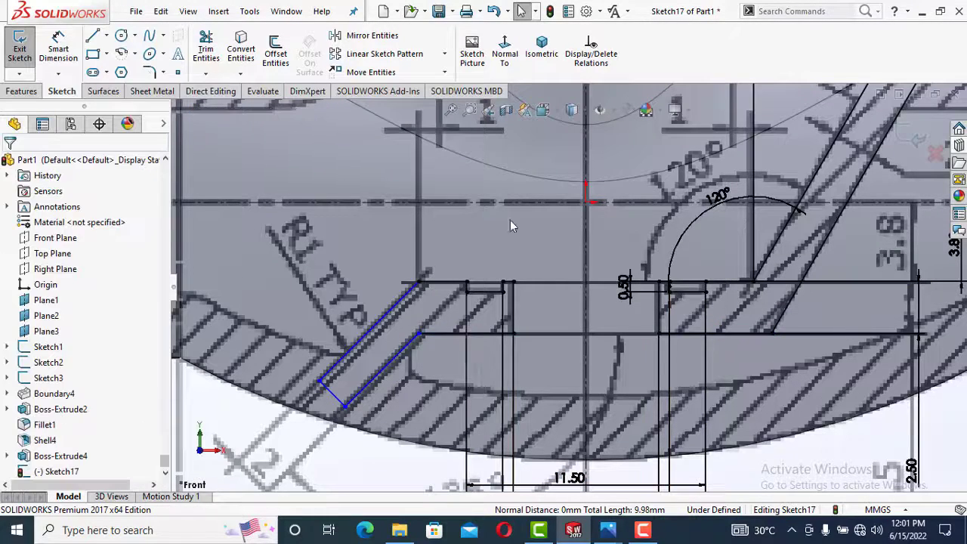
# Dimension the angle between the leg's lower slanted line and the horizontal centerline at 135°
pyautogui.scroll(2, 514, 287)
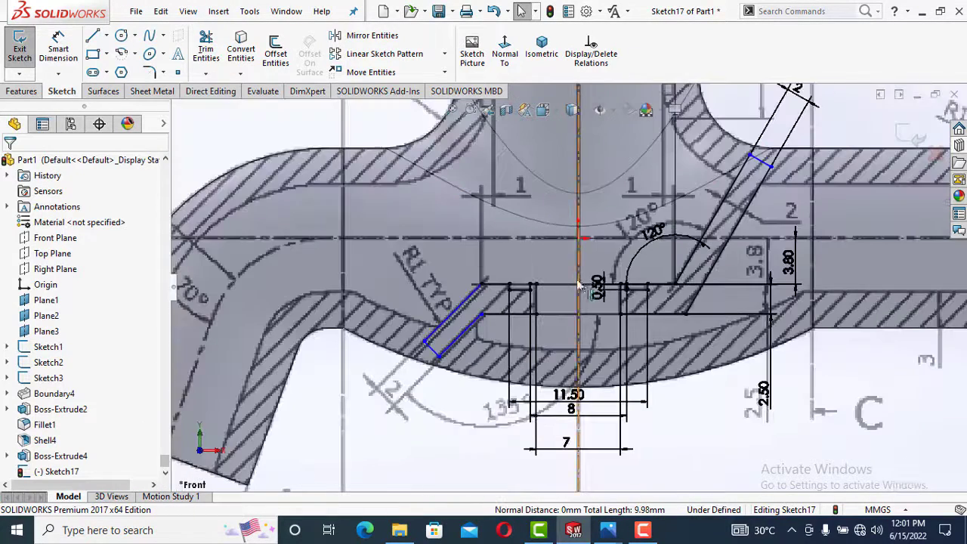
pyautogui.scroll(-1, 579, 285)
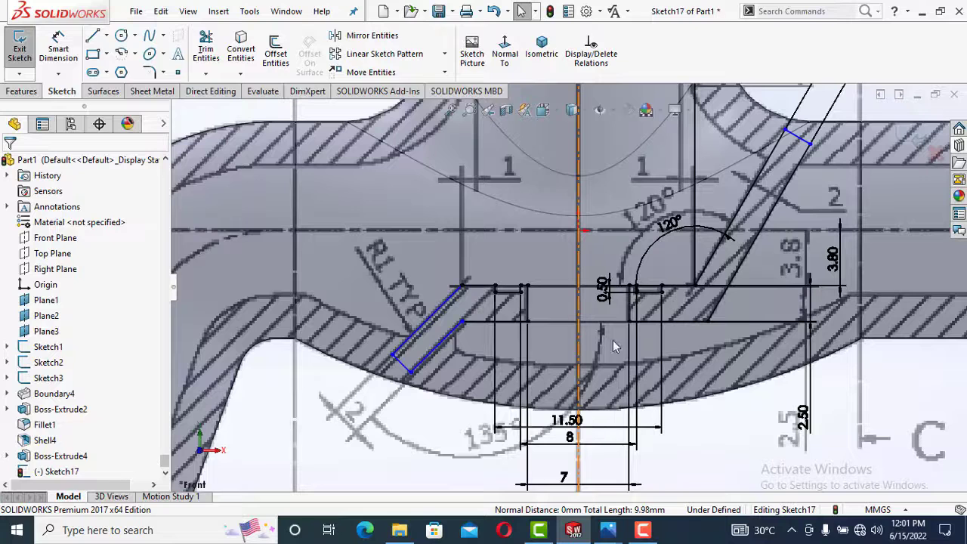
pyautogui.click(60, 57)
pyautogui.click(440, 349)
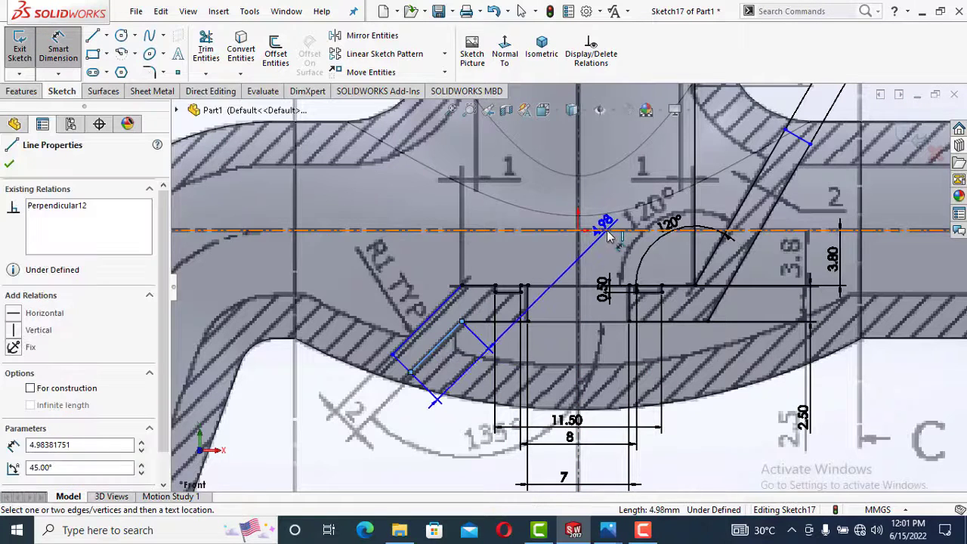
pyautogui.click(605, 228)
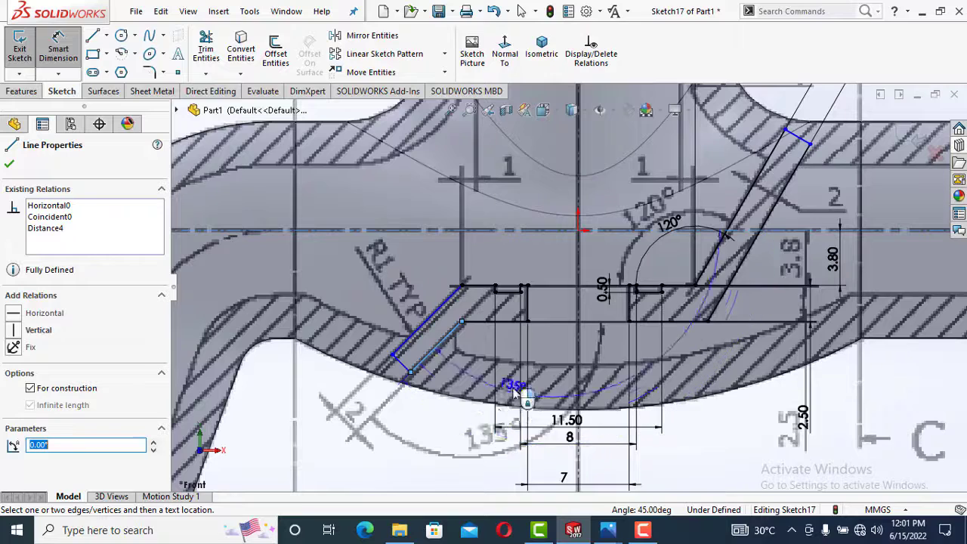
pyautogui.click(452, 444)
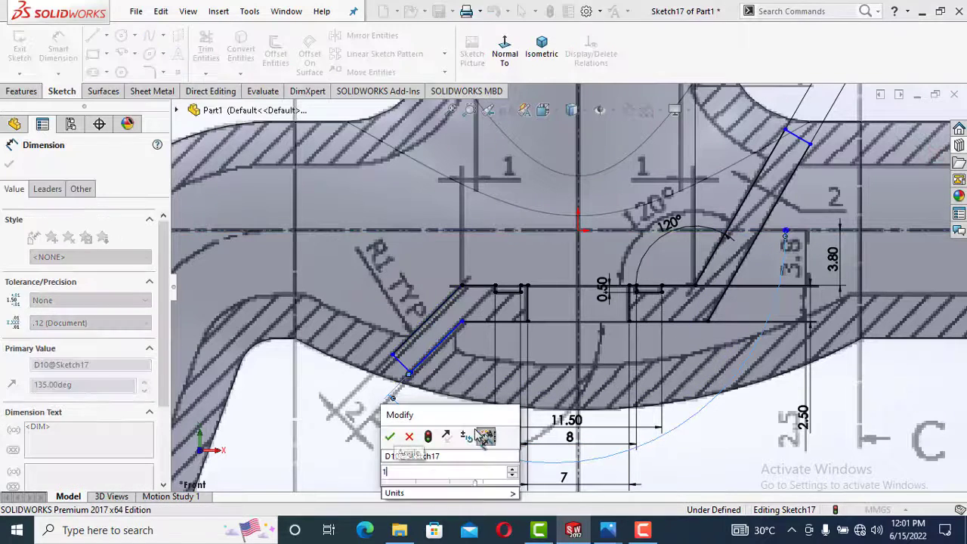
pyautogui.press('Return')
pyautogui.scroll(-1, 446, 382)
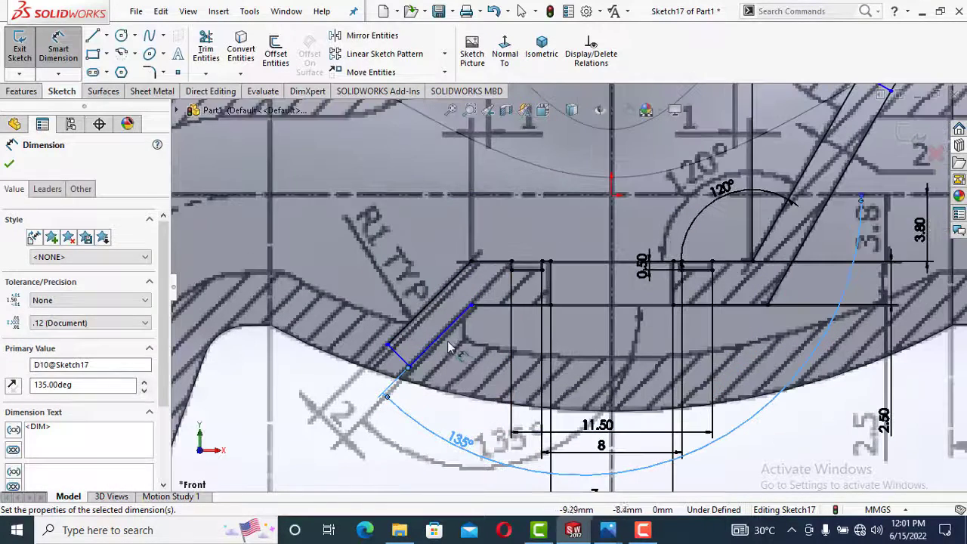
# Make the two long slanted sides of the leg parallel
pyautogui.press('Escape')
pyautogui.click(436, 342)
pyautogui.keyDown('ctrl'); pyautogui.click(433, 302); pyautogui.keyUp('ctrl')
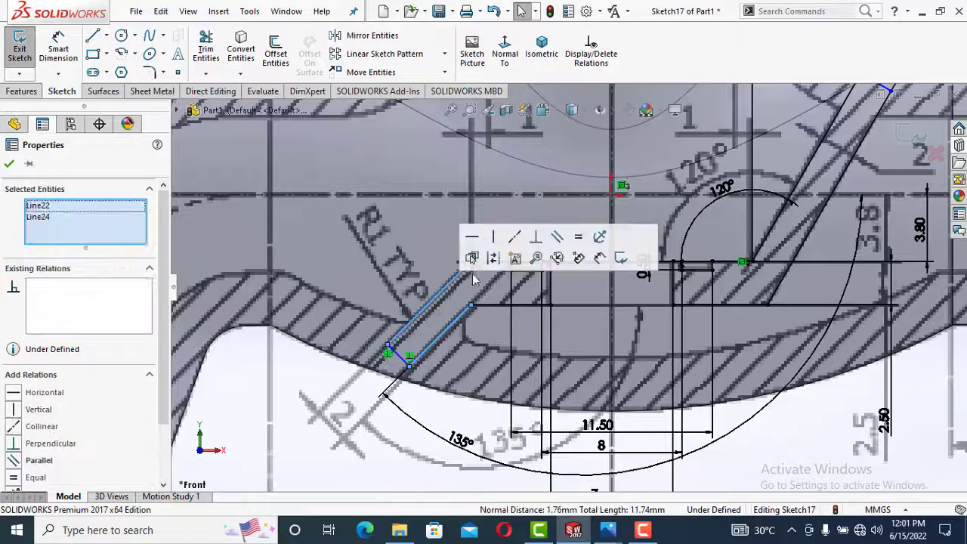
pyautogui.click(557, 239)
pyautogui.press('Escape')
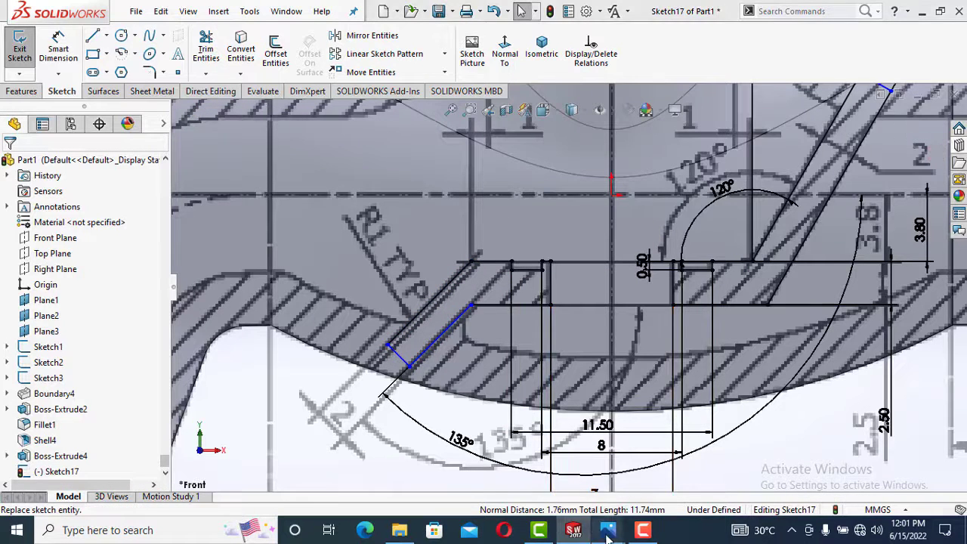
# Dimension the slanted leg's short end line and set its width to 2 mm
pyautogui.moveTo(609, 529)
pyautogui.click(699, 438)
pyautogui.click(901, 446)
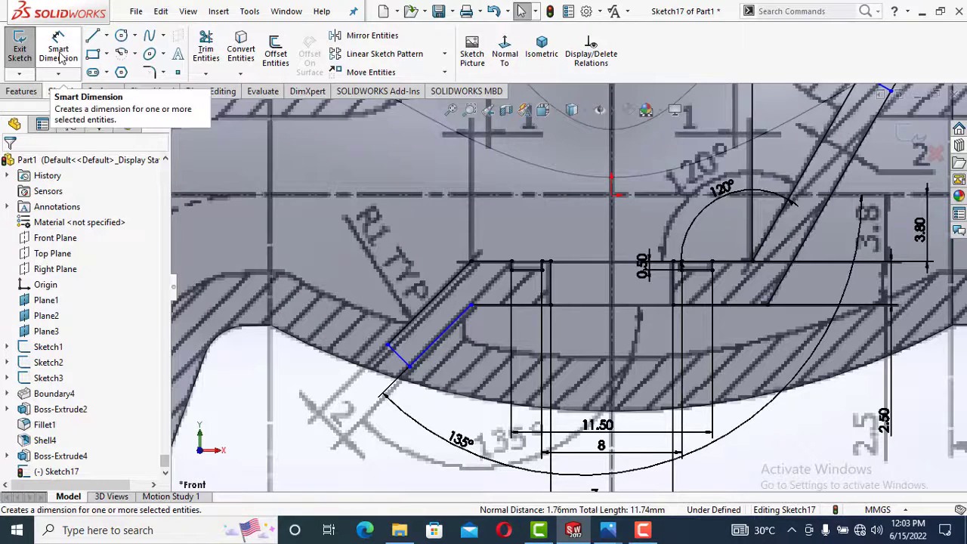
pyautogui.click(59, 52)
pyautogui.click(396, 353)
pyautogui.click(343, 428)
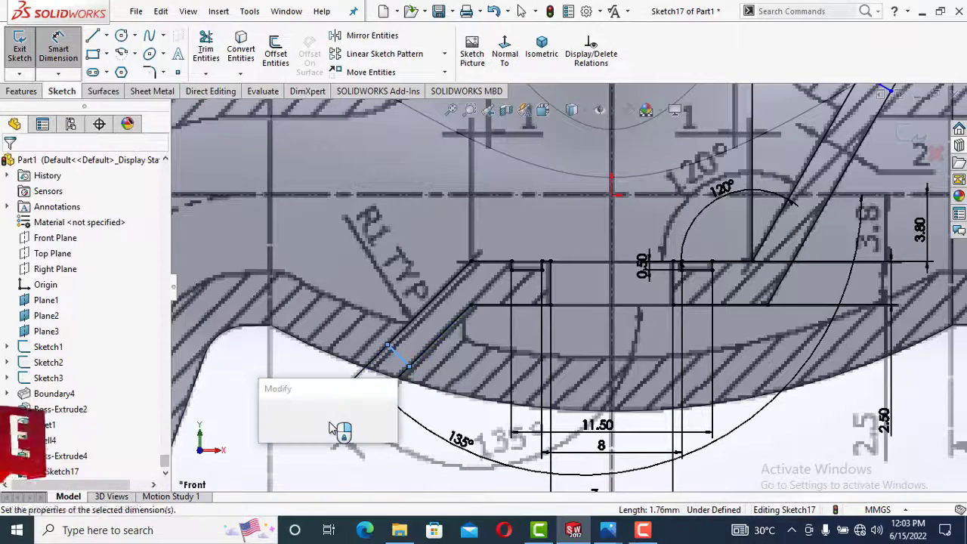
pyautogui.write('2')
pyautogui.press('Return')
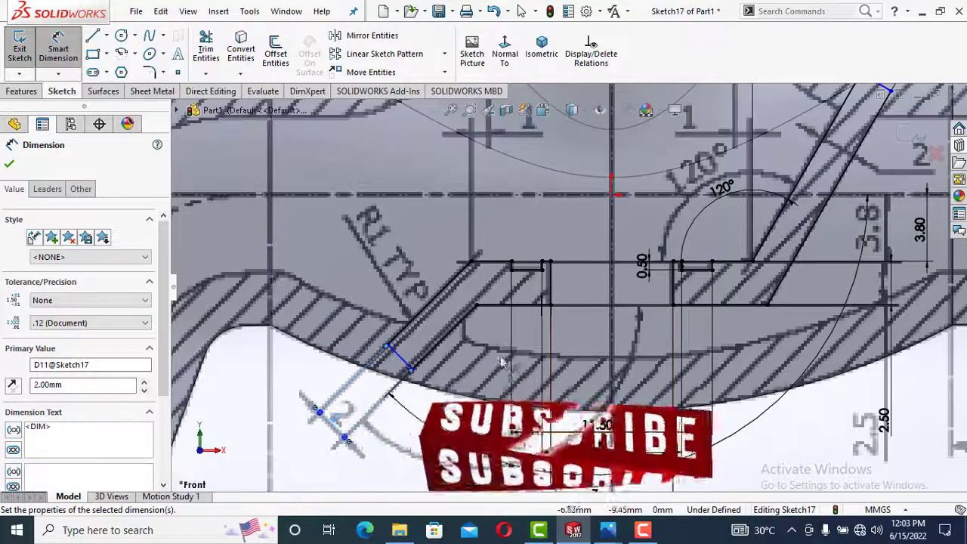
pyautogui.press('Escape')
# Close the partition sketch and start a Revolve about its vertical centerline, using the closed profile with the 120° leg
pyautogui.scroll(4, 507, 359)
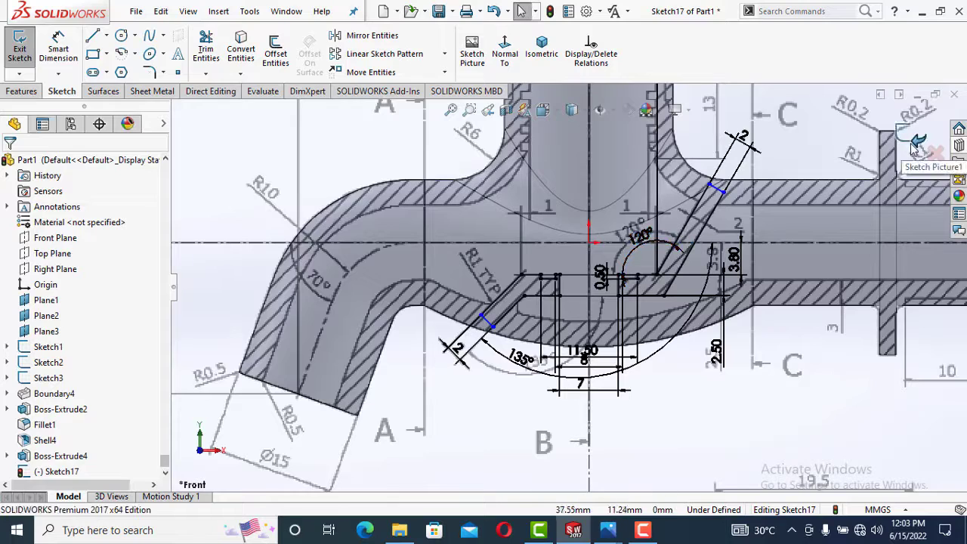
pyautogui.click(916, 143)
pyautogui.click(542, 53)
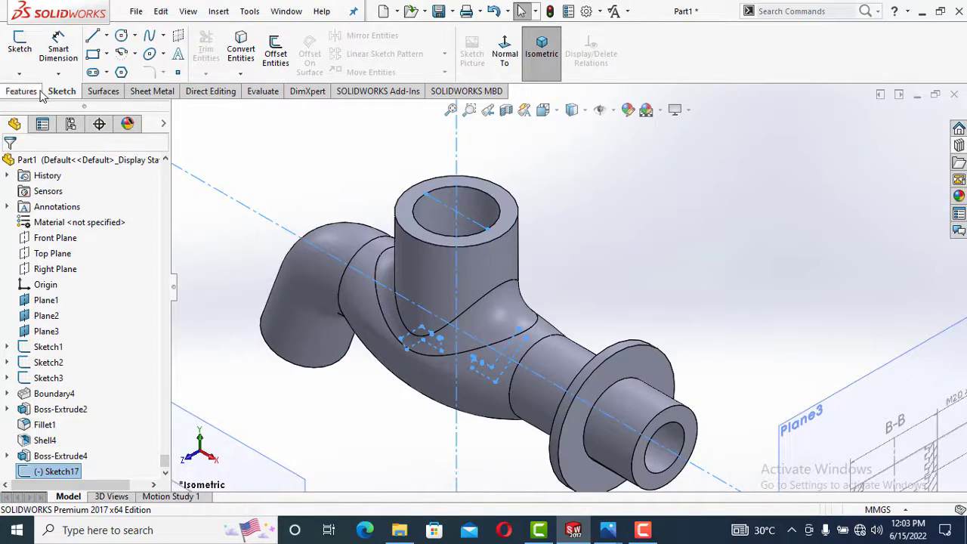
pyautogui.scroll(-3, 533, 341)
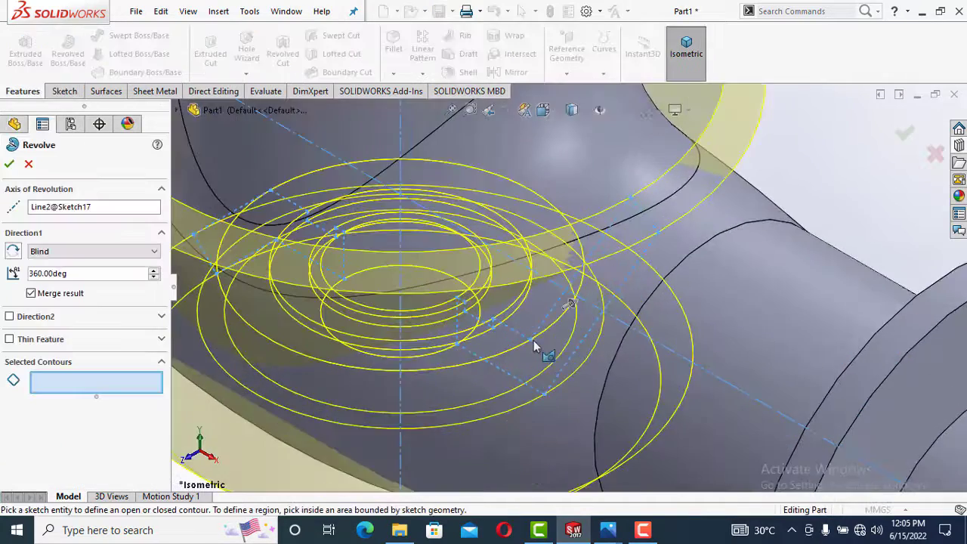
pyautogui.scroll(-4, 473, 331)
pyautogui.click(469, 320)
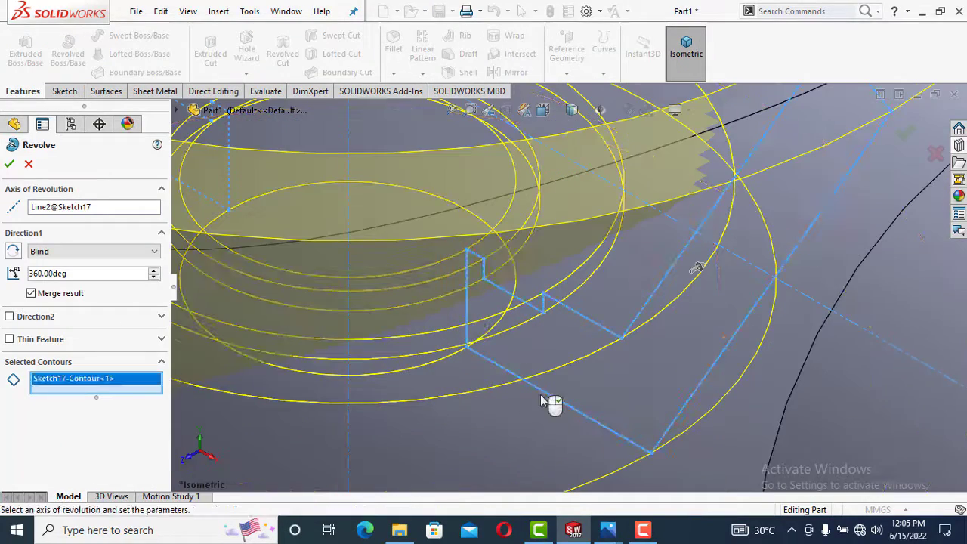
pyautogui.scroll(7, 553, 404)
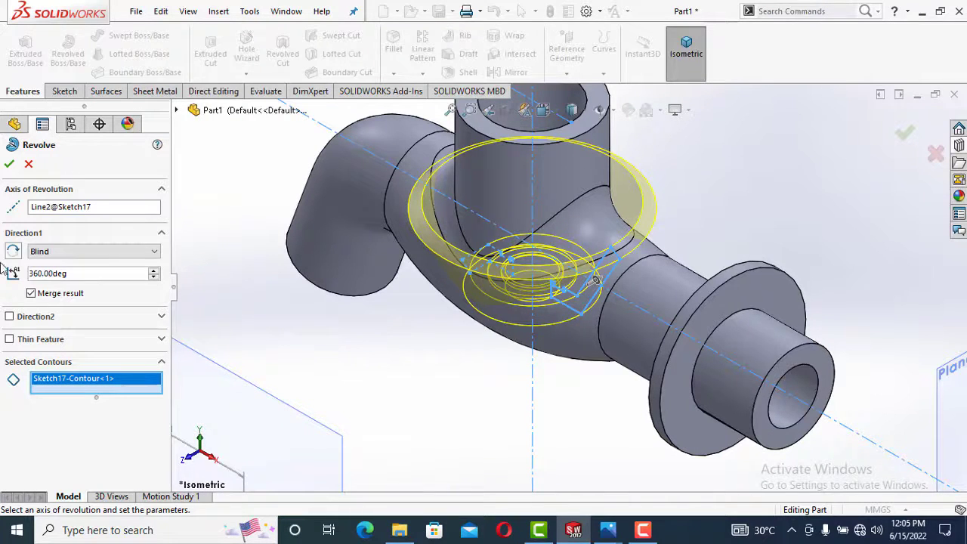
# Set the revolve to 180° Mid Plane and create it as a separate body without merging the result
pyautogui.write('180')
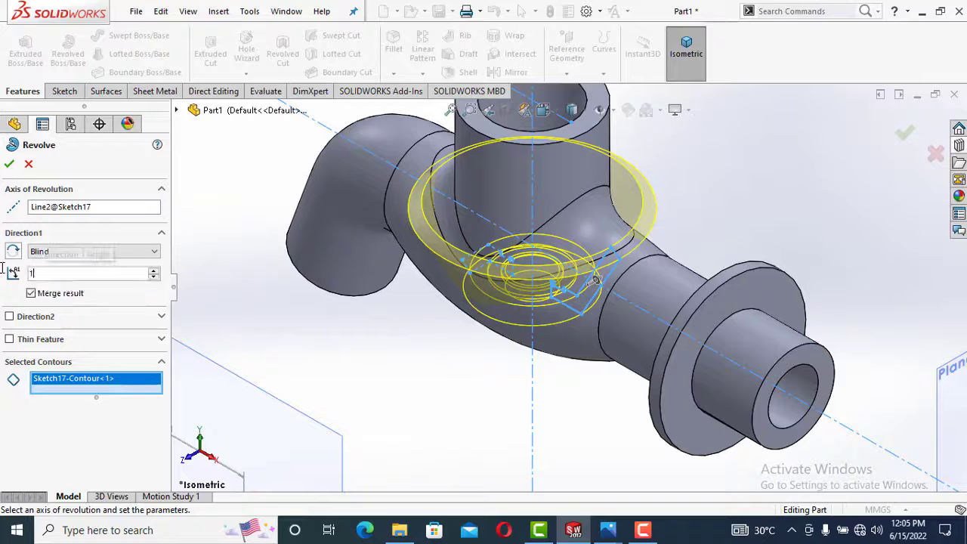
pyautogui.click(128, 207)
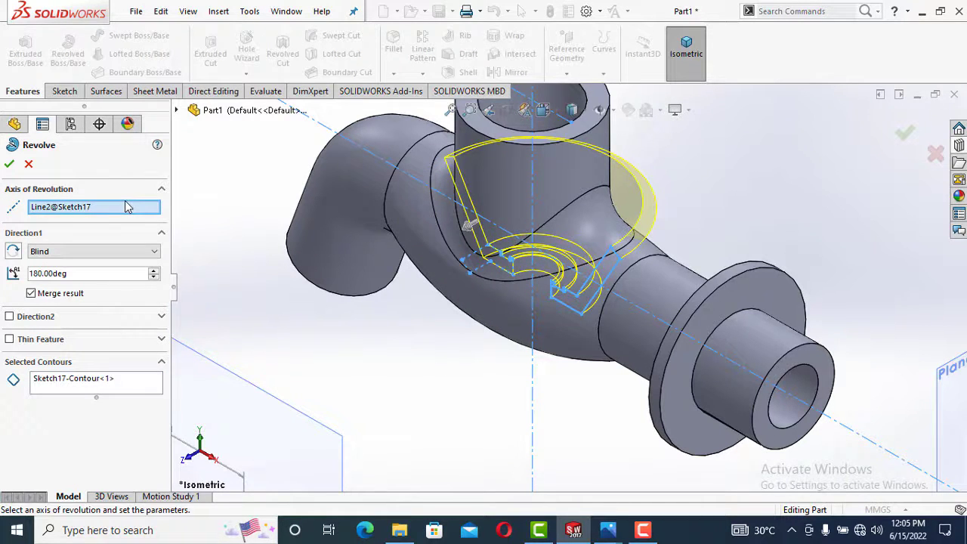
pyautogui.click(76, 253)
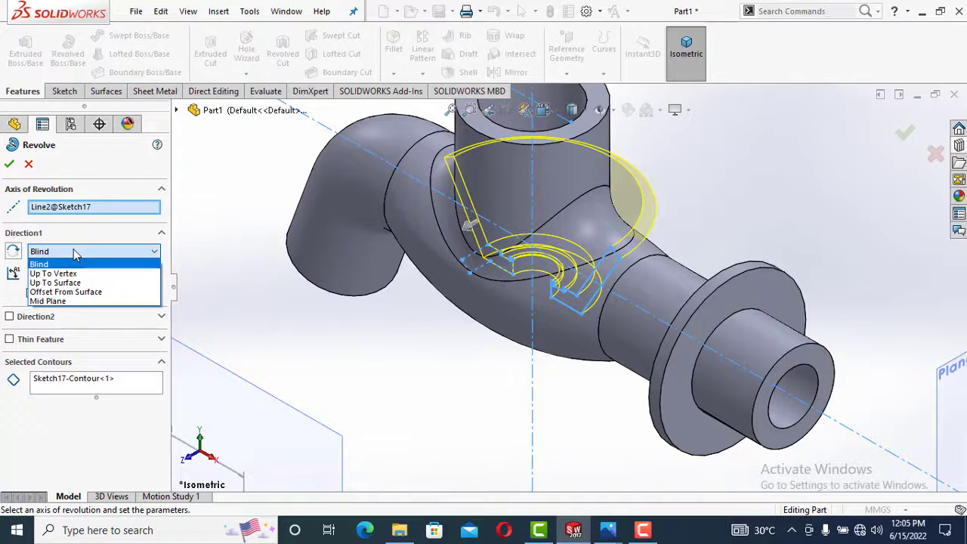
pyautogui.click(62, 301)
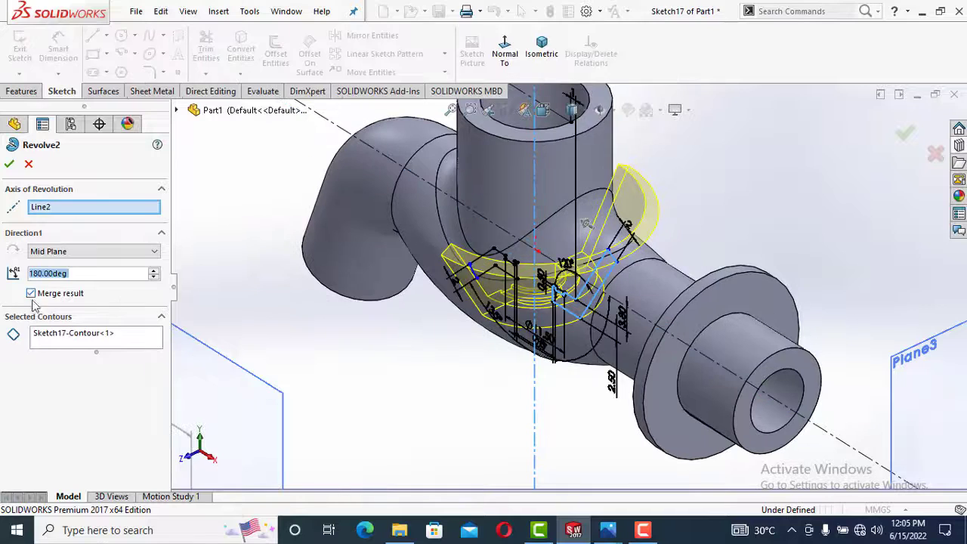
pyautogui.click(31, 293)
pyautogui.click(9, 165)
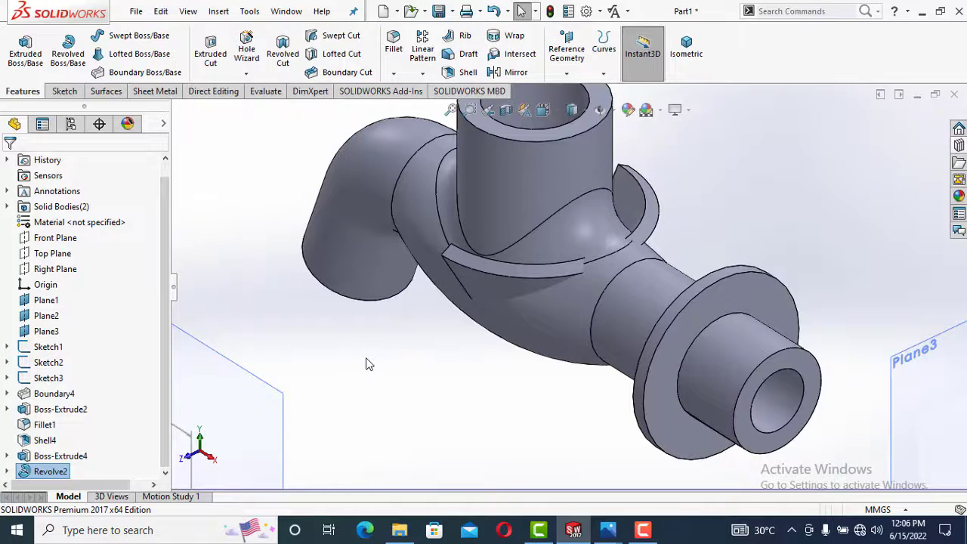
# Start a Revolve of the partition sketch about its vertical centerline, using the closed profile with the 135° leg
pyautogui.click(7, 471)
pyautogui.click(73, 470)
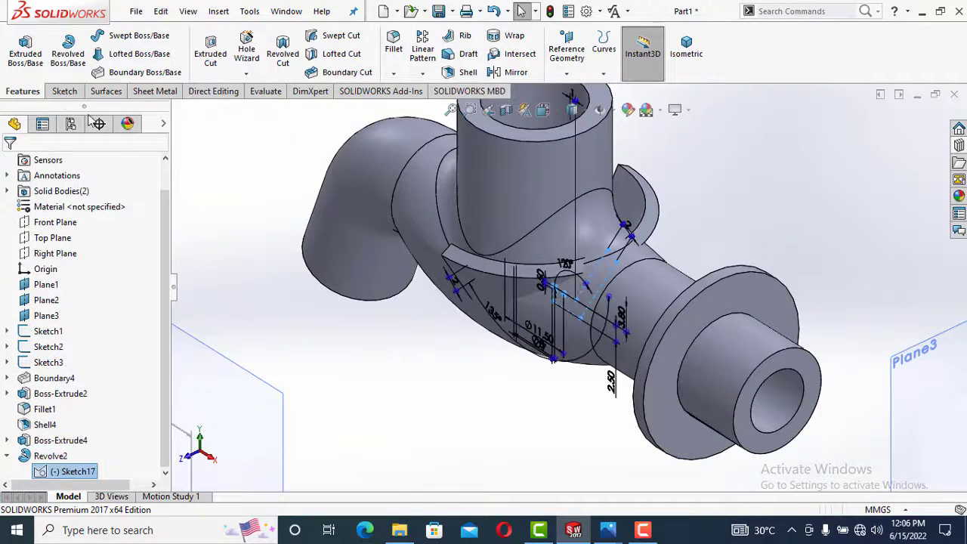
pyautogui.click(68, 52)
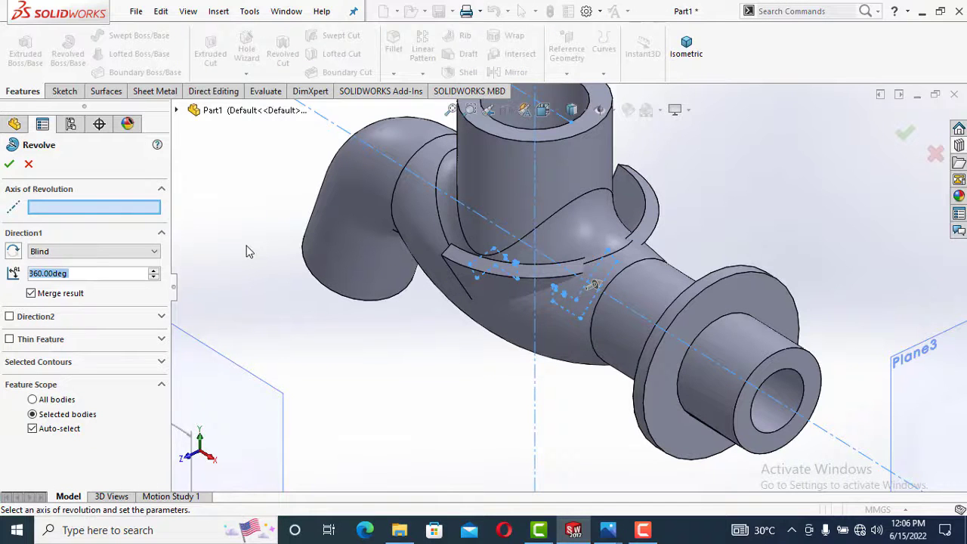
pyautogui.click(536, 436)
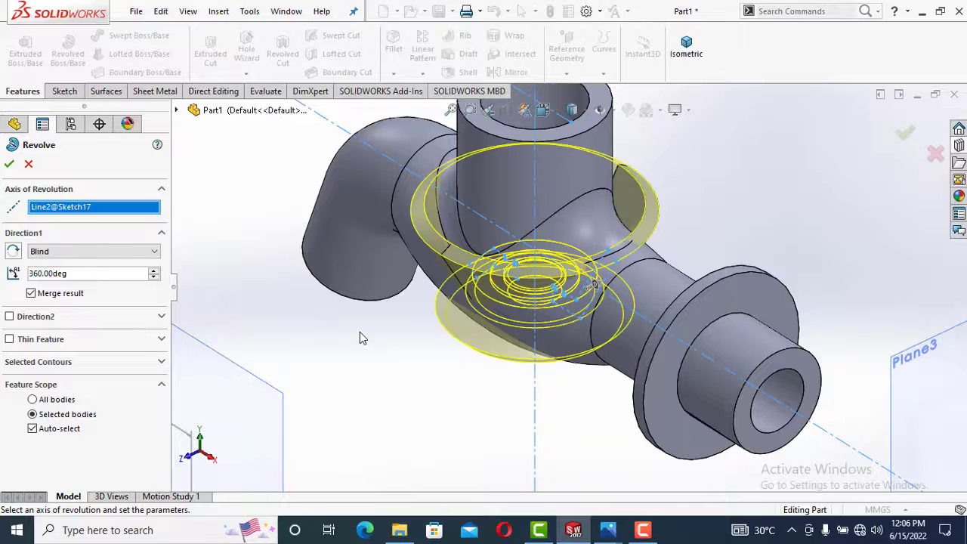
pyautogui.click(161, 363)
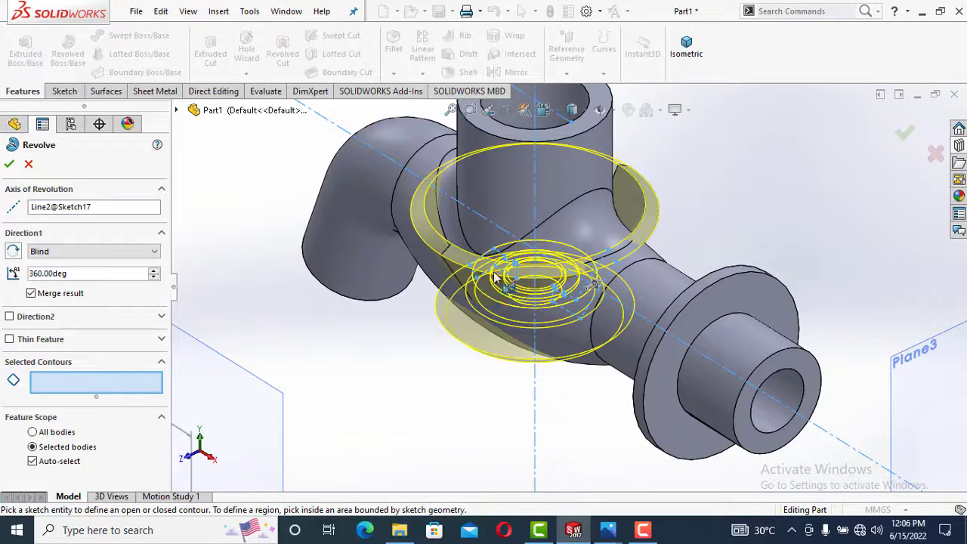
pyautogui.scroll(-2, 497, 278)
pyautogui.scroll(-2, 493, 281)
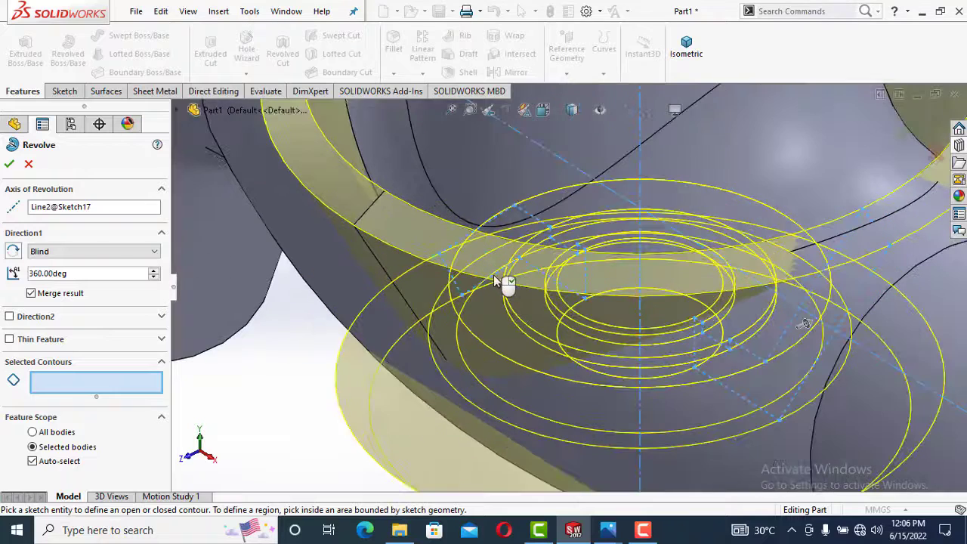
pyautogui.click(458, 292)
pyautogui.scroll(5, 410, 412)
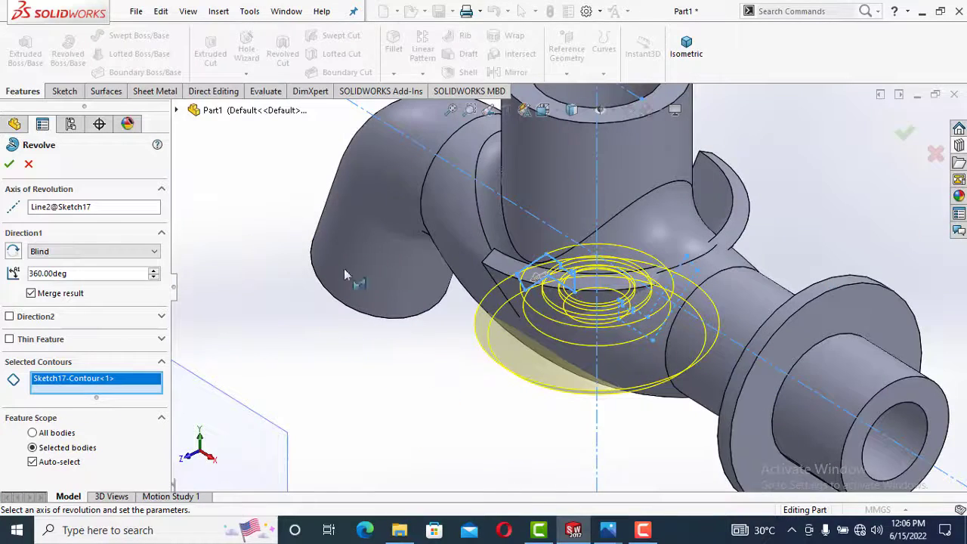
# Set this revolve to Mid Plane with an angle of 180° and create it
pyautogui.click(154, 251)
pyautogui.click(53, 302)
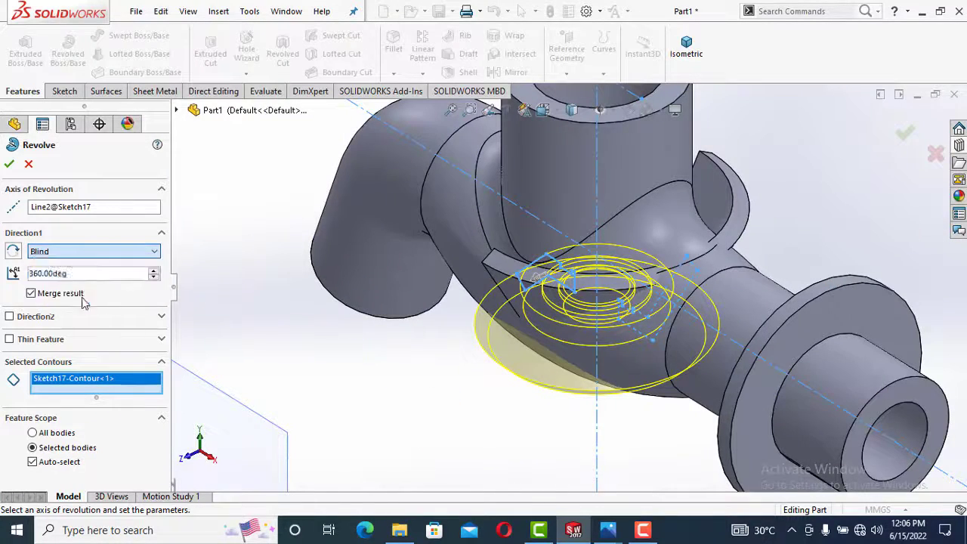
pyautogui.write('180')
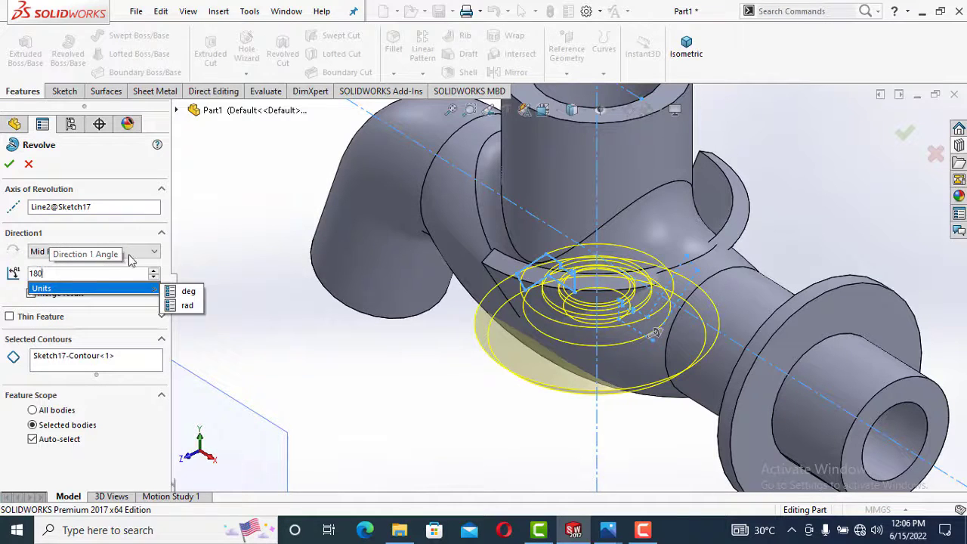
pyautogui.press('Return')
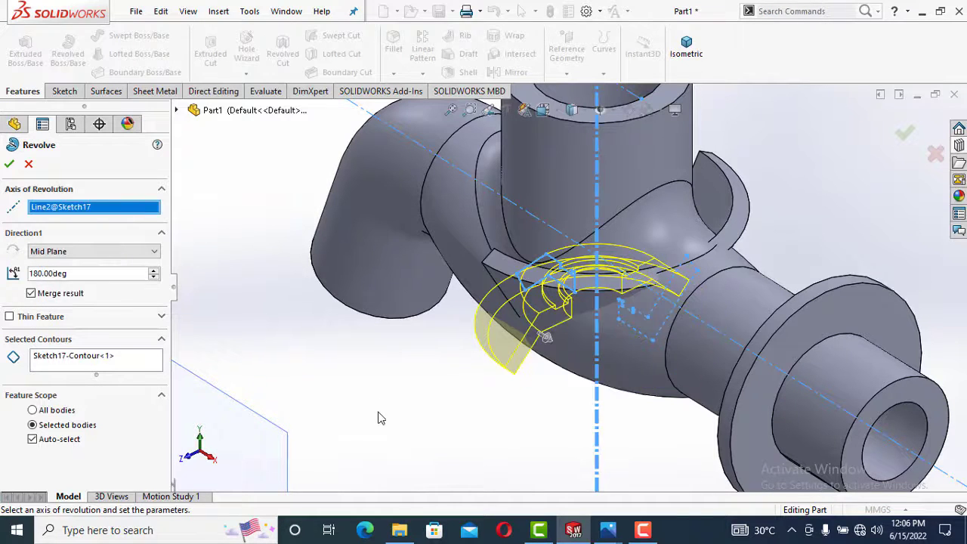
pyautogui.moveTo(378, 417); pyautogui.dragTo(4, 261, button='middle')
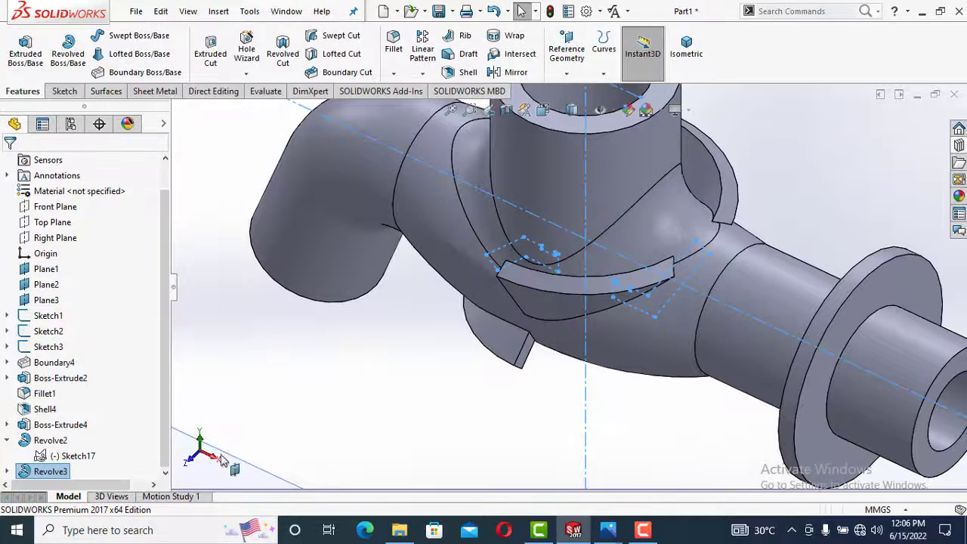
# Edit the latest revolve so its result stays a separate body instead of merging
pyautogui.click(50, 471)
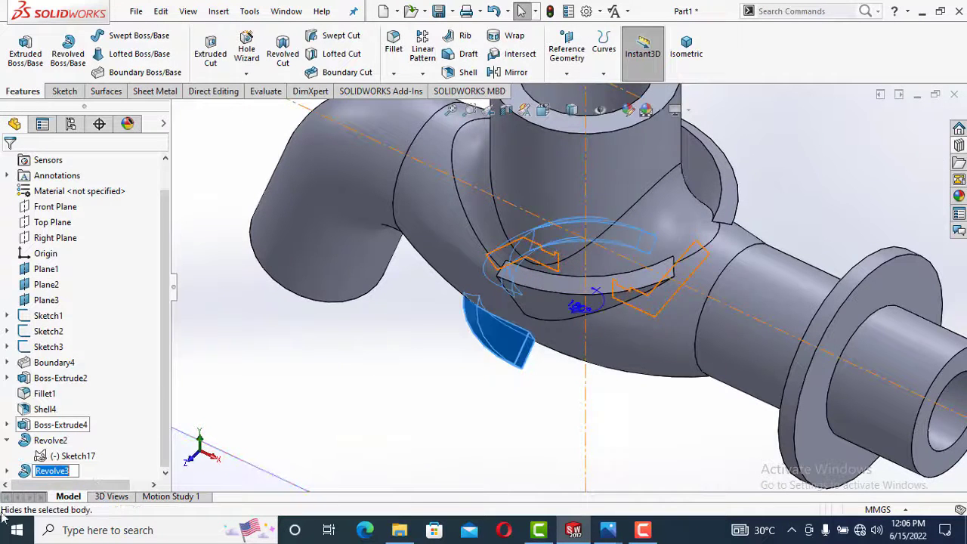
pyautogui.click(43, 431)
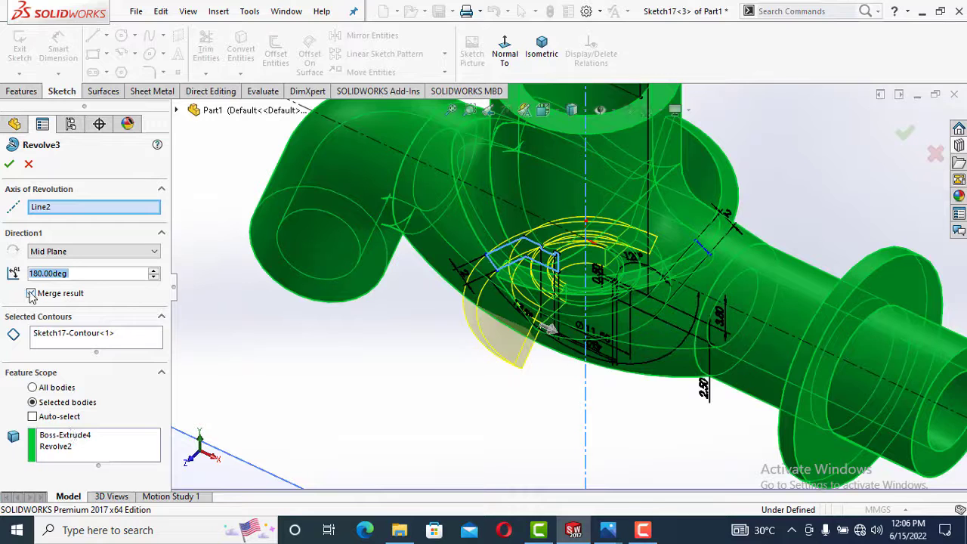
pyautogui.click(31, 293)
pyautogui.click(9, 164)
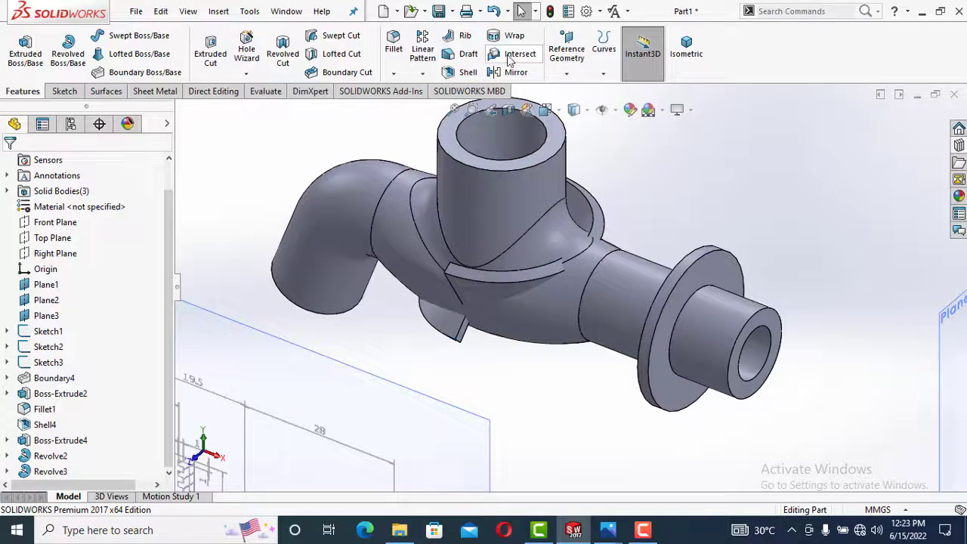
# Start an Intersect of the tap body with both revolved partition bodies, creating both region types, and compute the regions
pyautogui.click(514, 57)
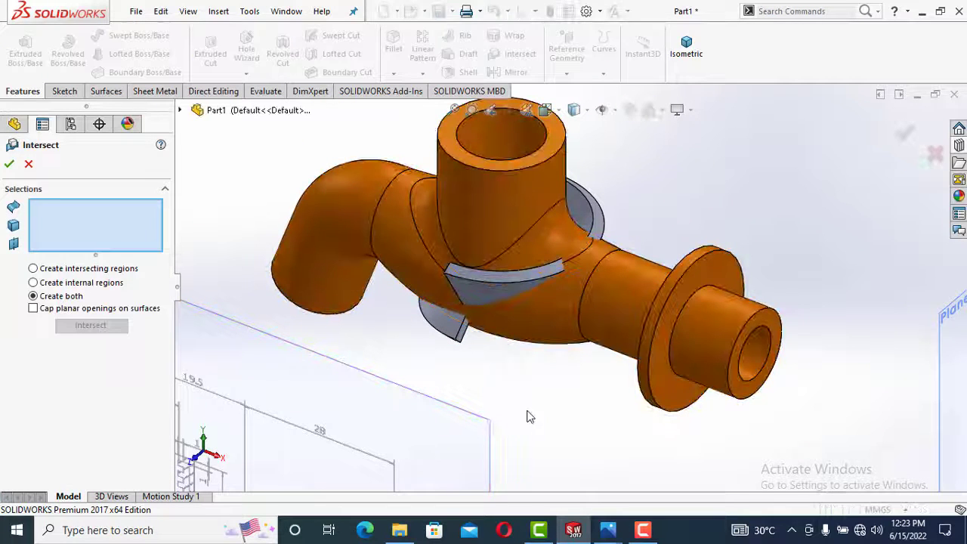
pyautogui.click(516, 195)
pyautogui.click(500, 290)
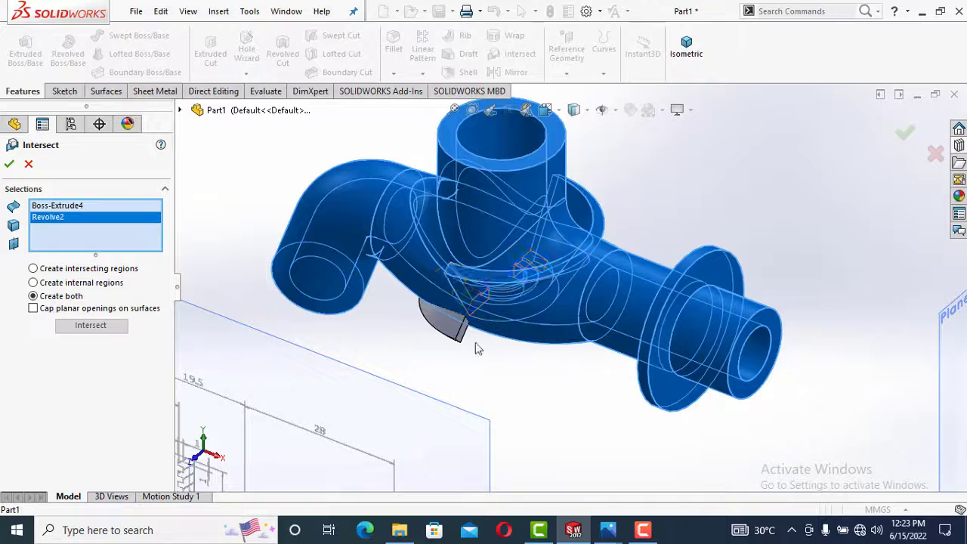
pyautogui.click(455, 334)
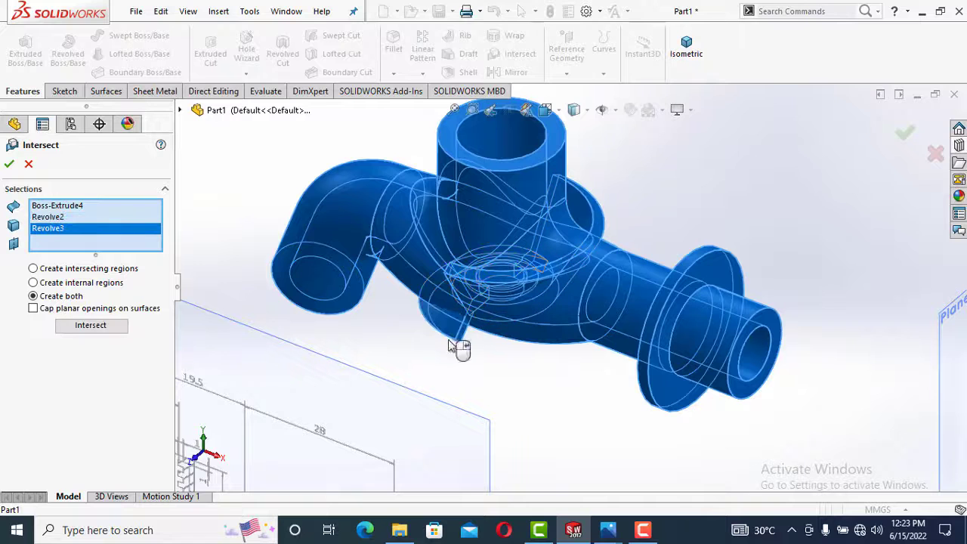
pyautogui.click(91, 325)
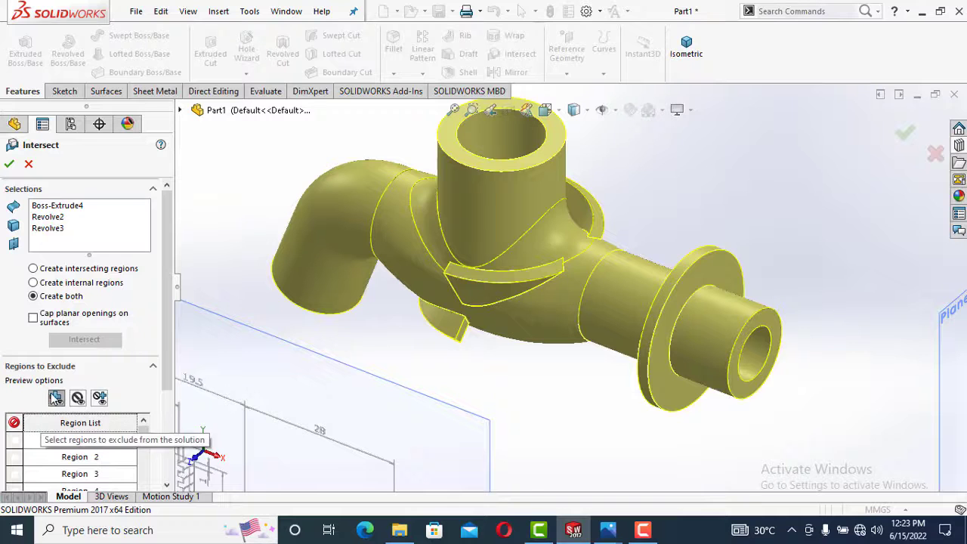
# Exclude the four partition regions protruding outside the tap body (Regions 4, 5, 6 and 8) and create the merged intersect
pyautogui.scroll(-2, 170, 389)
pyautogui.scroll(-1, 169, 389)
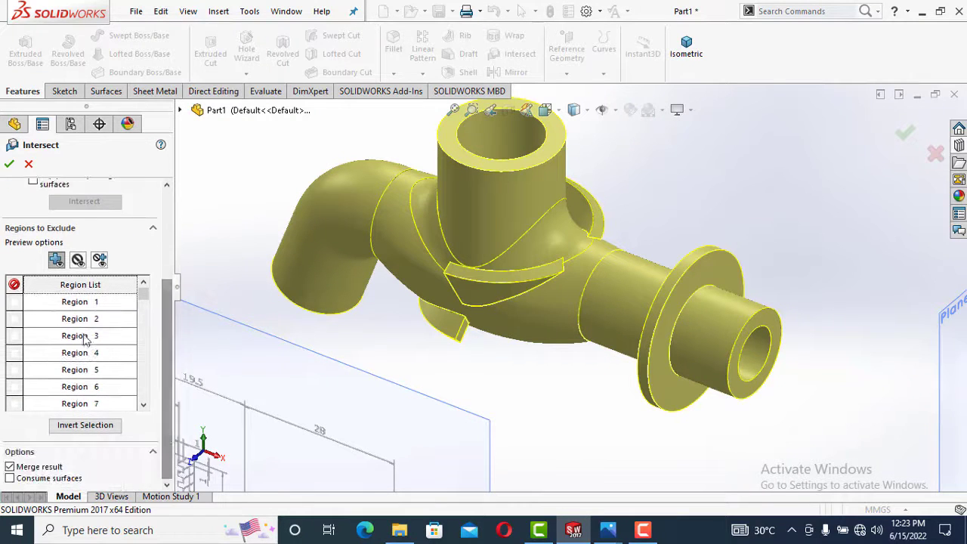
pyautogui.moveTo(499, 398); pyautogui.dragTo(438, 295, button='middle')
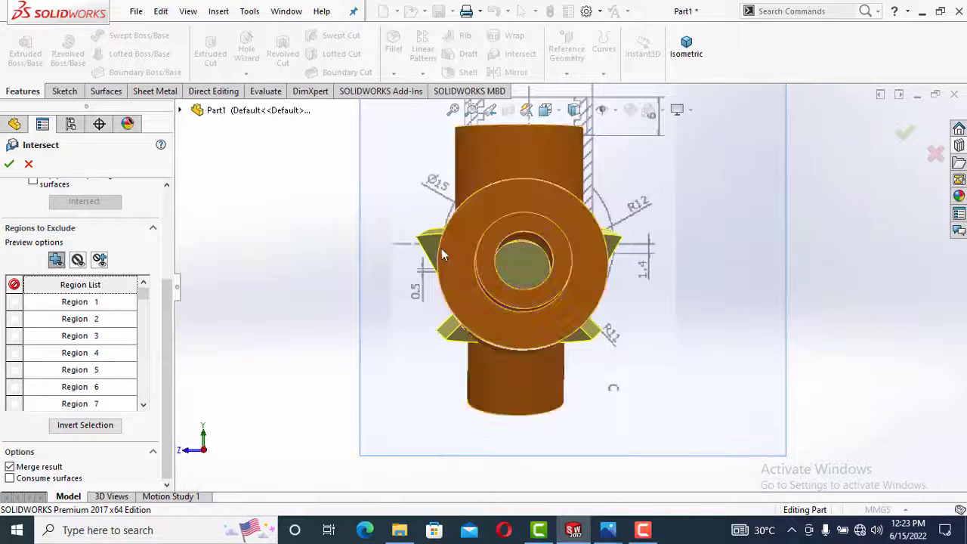
pyautogui.click(428, 255)
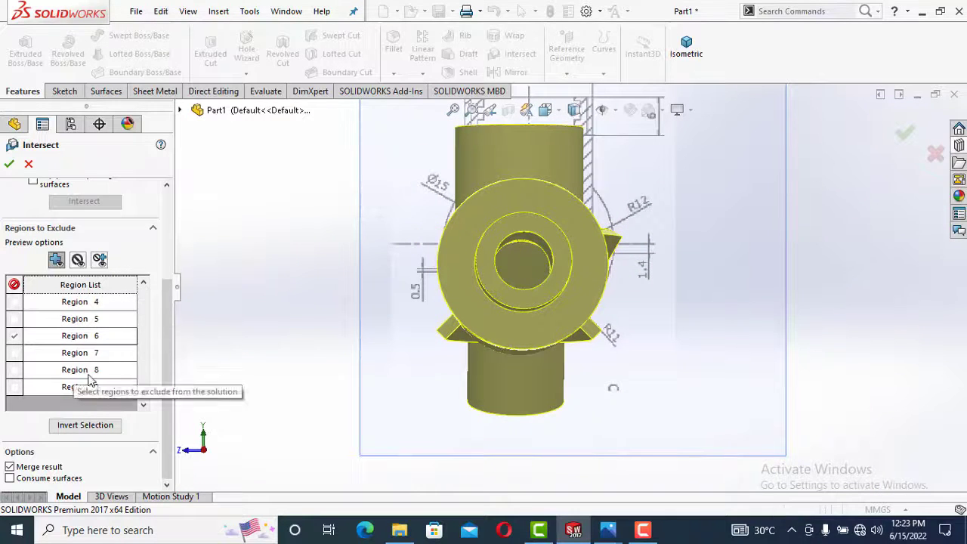
pyautogui.click(614, 243)
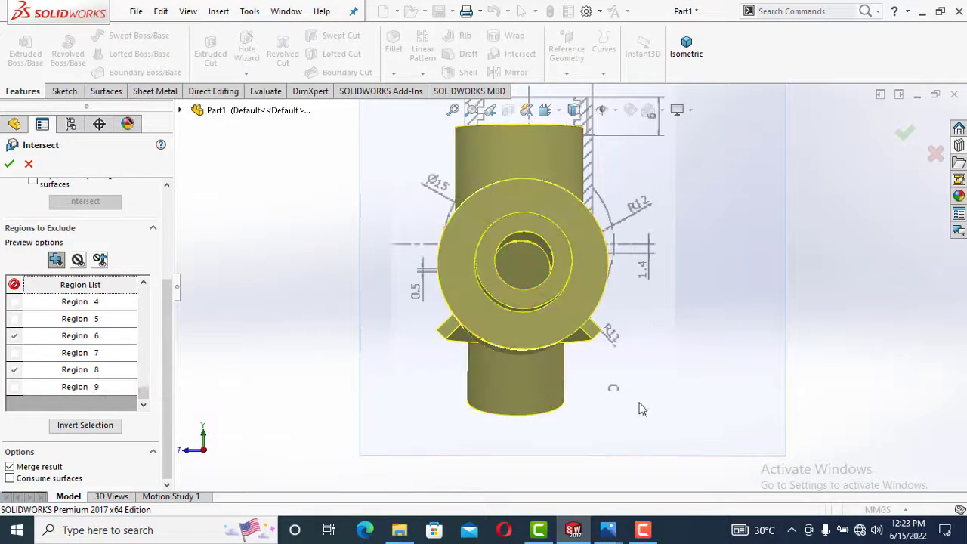
pyautogui.click(463, 340)
pyautogui.click(590, 334)
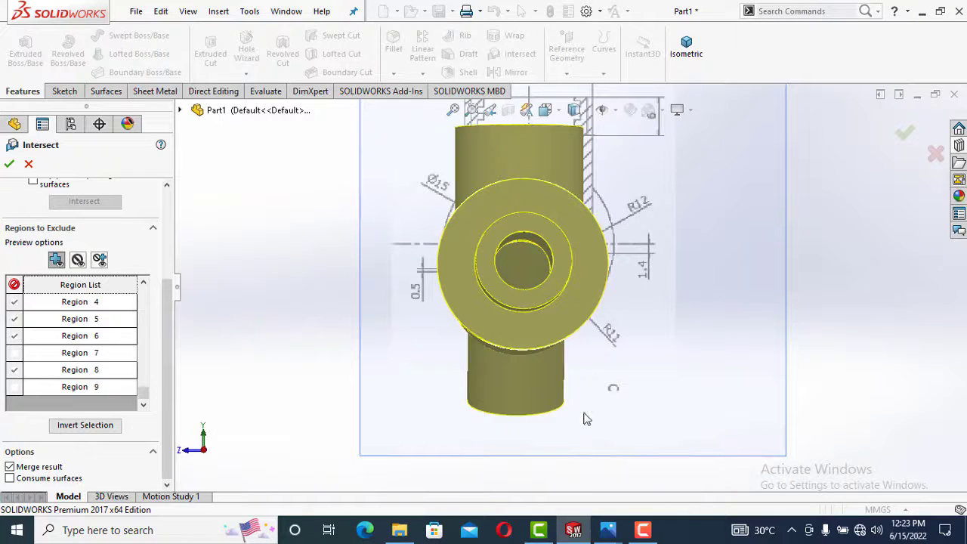
pyautogui.click(9, 166)
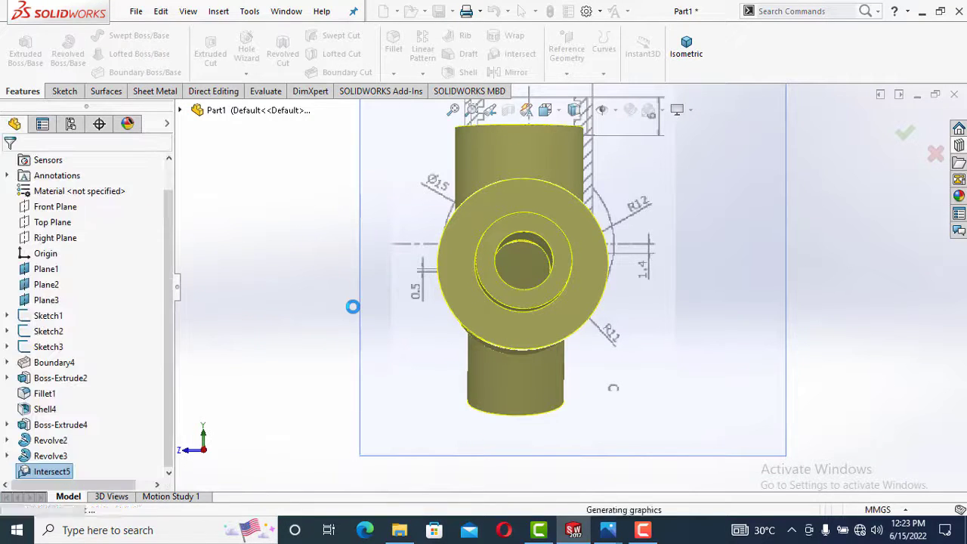
# Create a reference plane offset 1 mm from the Front Plane
pyautogui.moveTo(388, 288); pyautogui.dragTo(465, 198, button='middle')
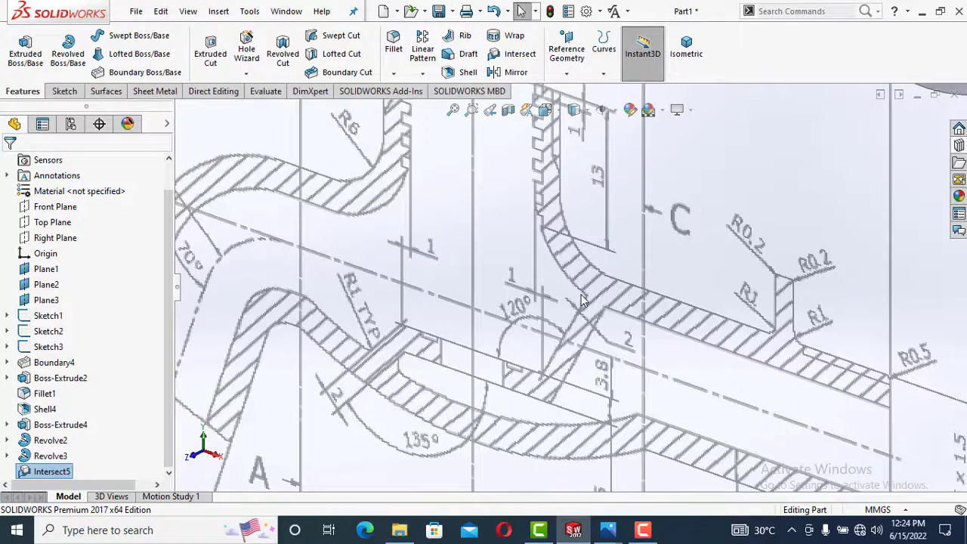
pyautogui.scroll(10, 380, 376)
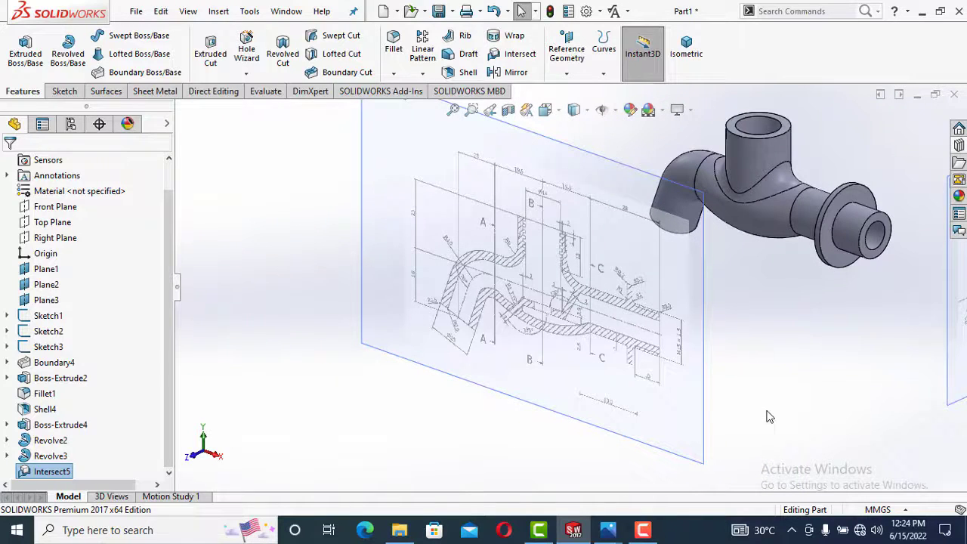
pyautogui.scroll(-5, 767, 313)
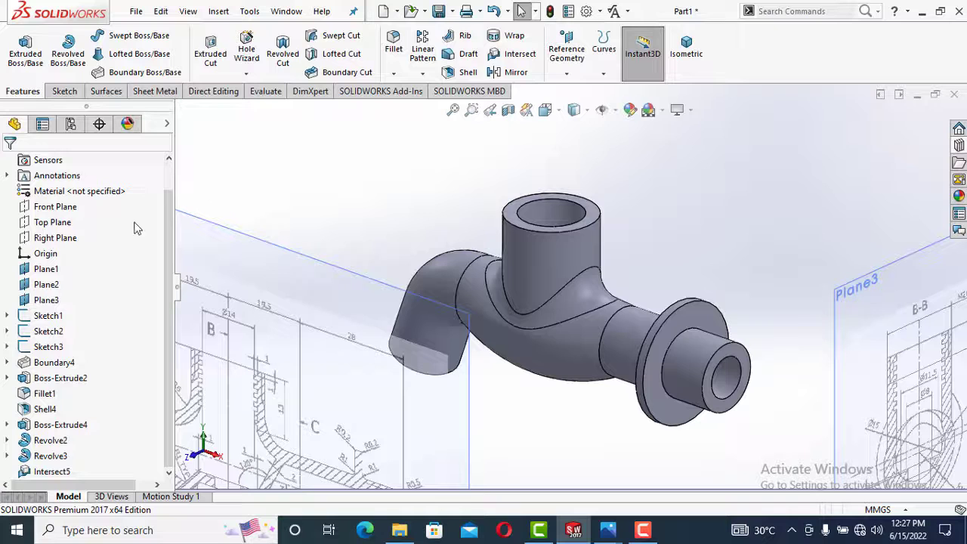
pyautogui.click(55, 206)
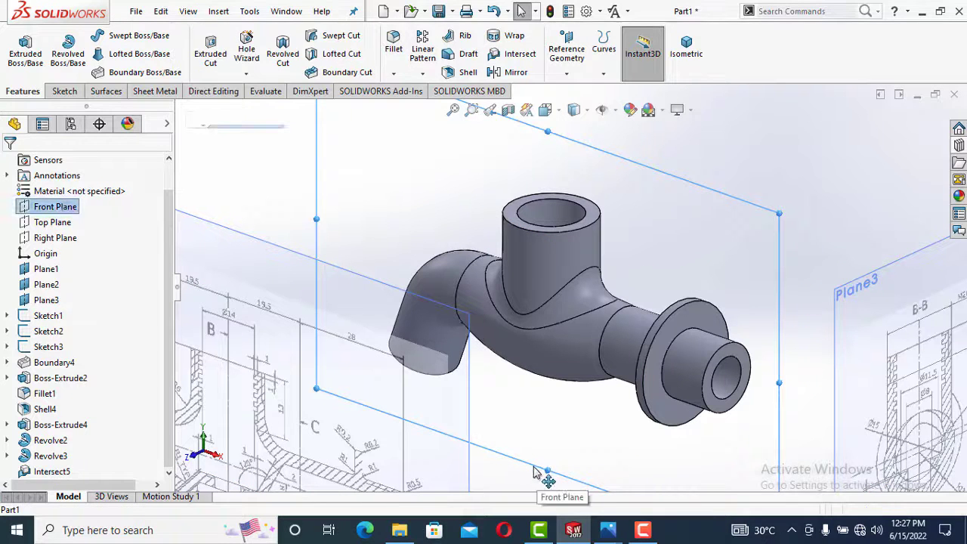
pyautogui.keyDown('ctrl'); pyautogui.moveTo(533, 467); pyautogui.dragTo(510, 476); pyautogui.keyUp('ctrl')
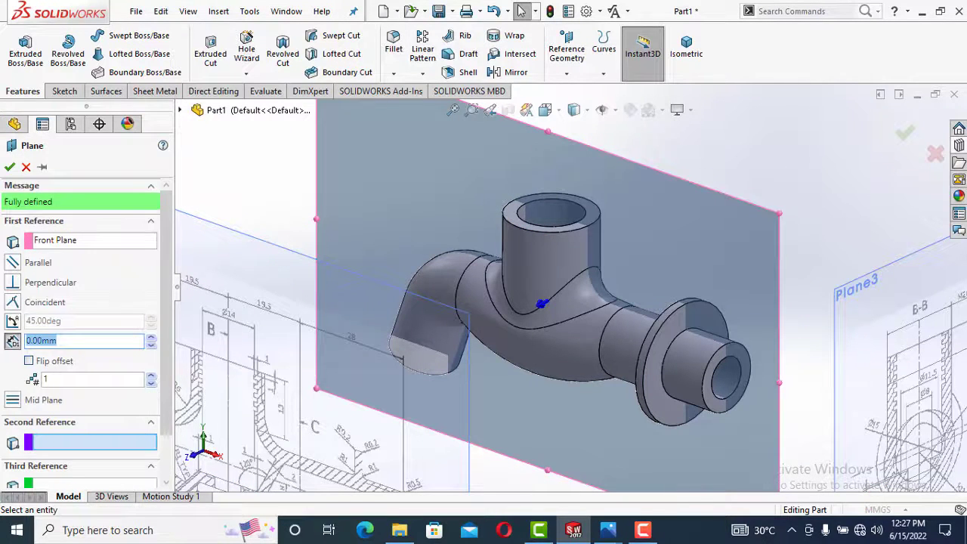
pyautogui.moveTo(107, 341); pyautogui.dragTo(2, 309)
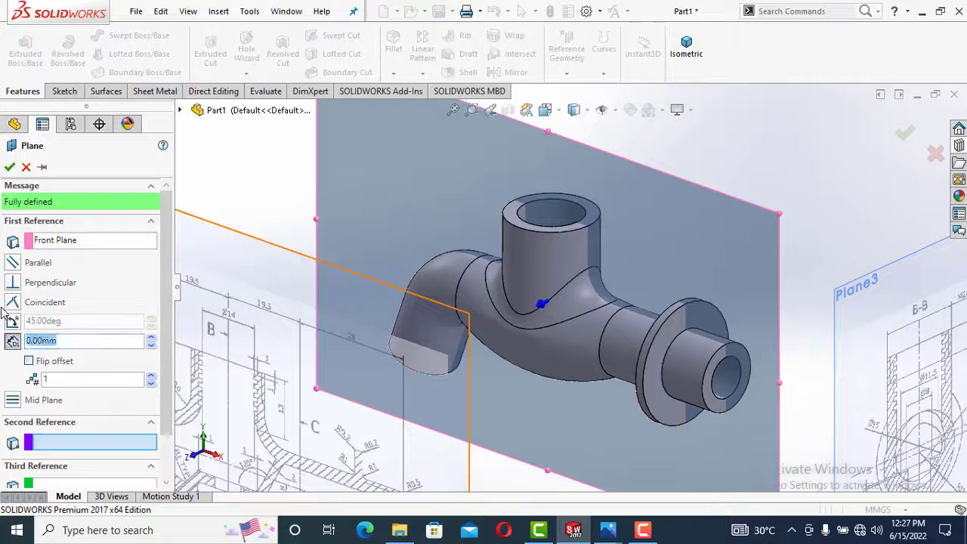
pyautogui.write('1')
pyautogui.press('Return')
pyautogui.click(9, 168)
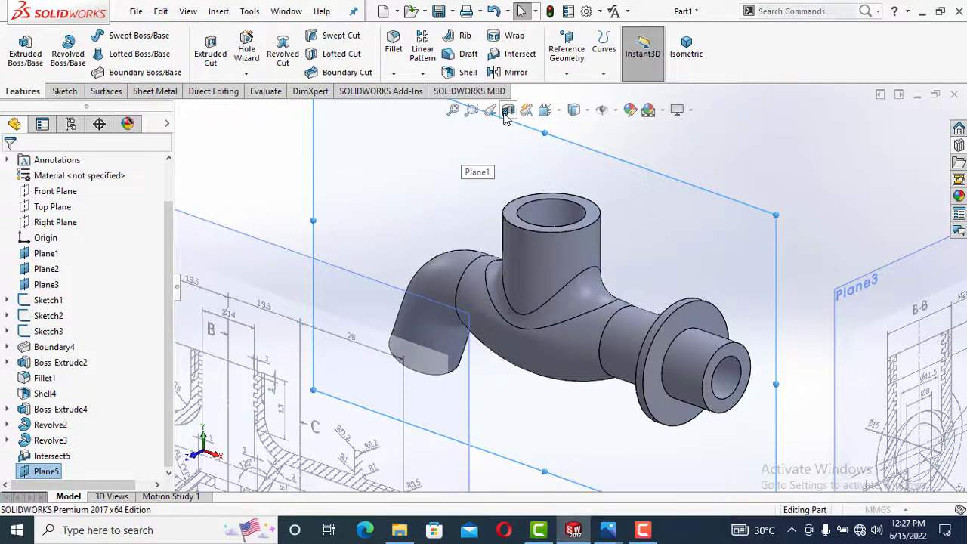
# Show the tap body in section view to expose the internal partition
pyautogui.click(508, 109)
pyautogui.scroll(-3, 518, 284)
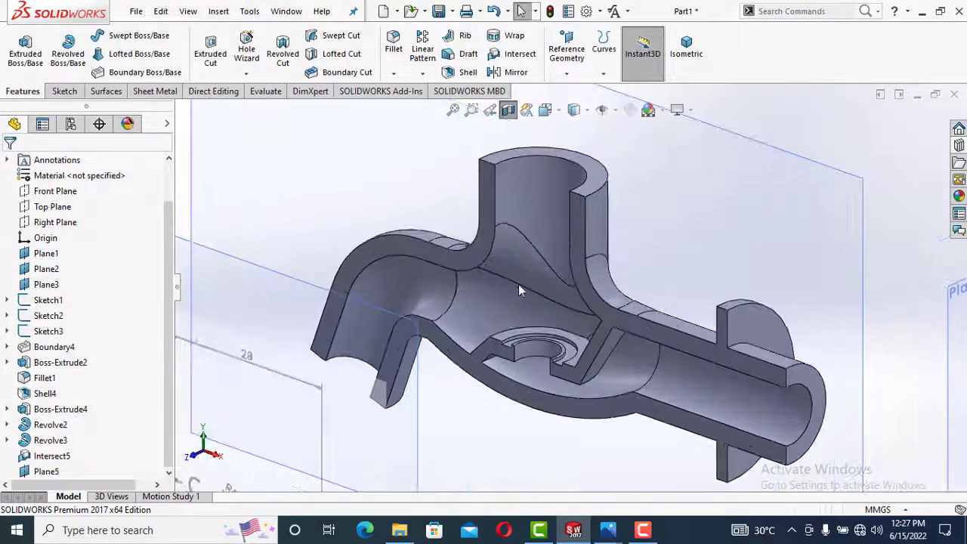
pyautogui.moveTo(509, 339); pyautogui.dragTo(556, 332, button='middle')
# Fillet the upper and lower edges where the sloped partition wall meets the tap body's floor with a 1 mm radius
pyautogui.scroll(8, 406, 460)
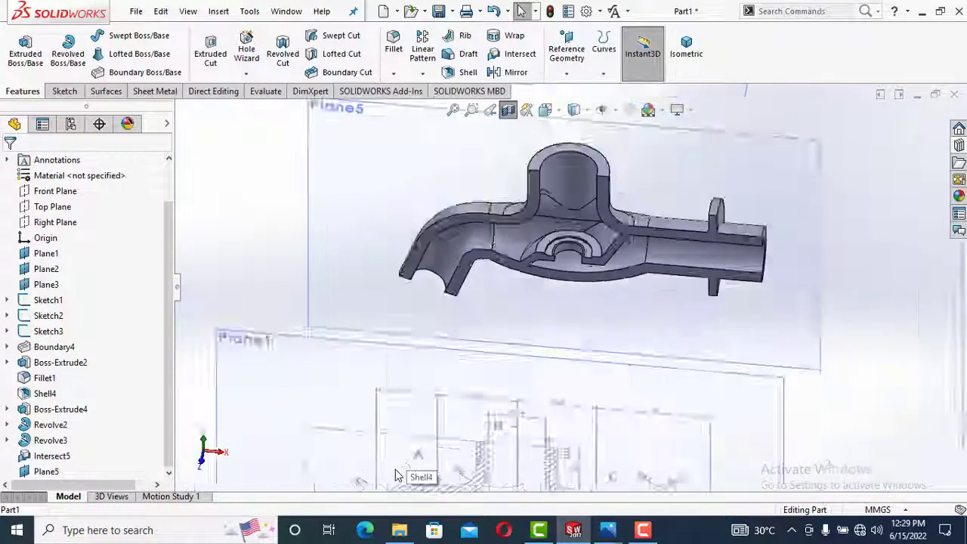
pyautogui.scroll(-6, 529, 447)
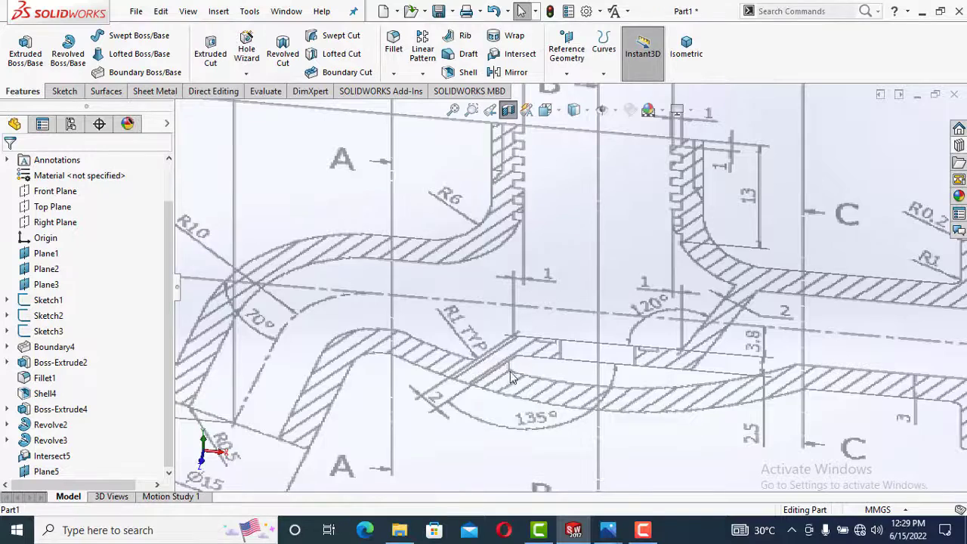
pyautogui.scroll(5, 519, 454)
pyautogui.scroll(5, 519, 455)
pyautogui.scroll(-8, 566, 202)
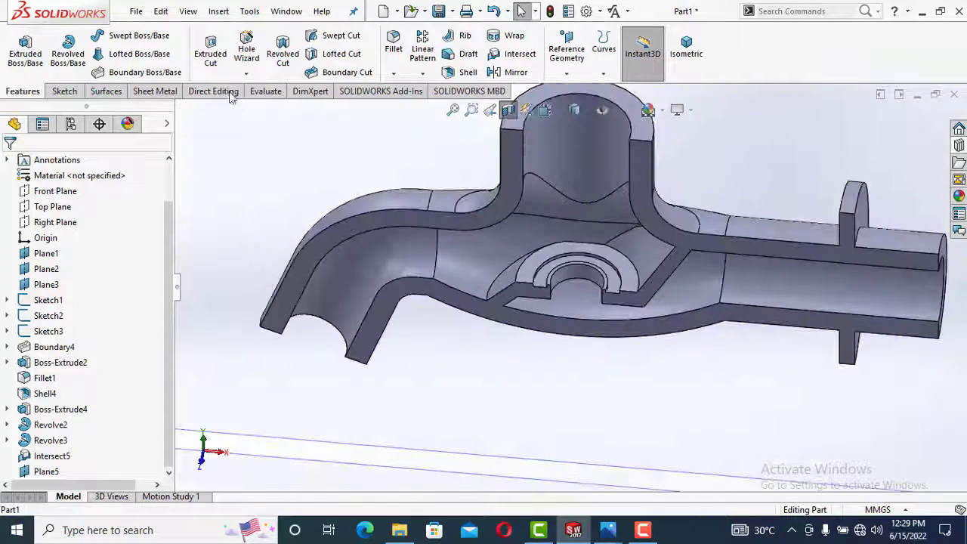
pyautogui.click(393, 48)
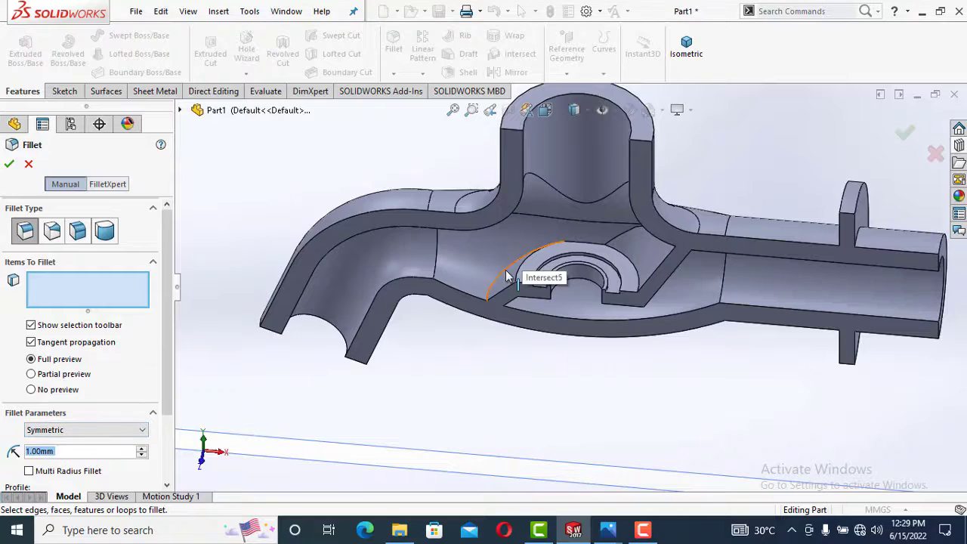
pyautogui.click(508, 276)
pyautogui.scroll(-8, 500, 317)
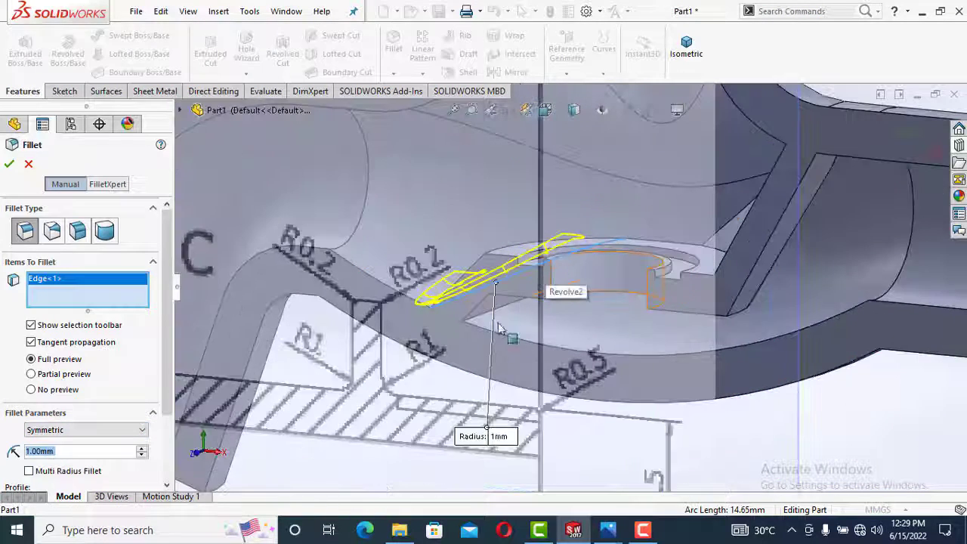
pyautogui.click(499, 316)
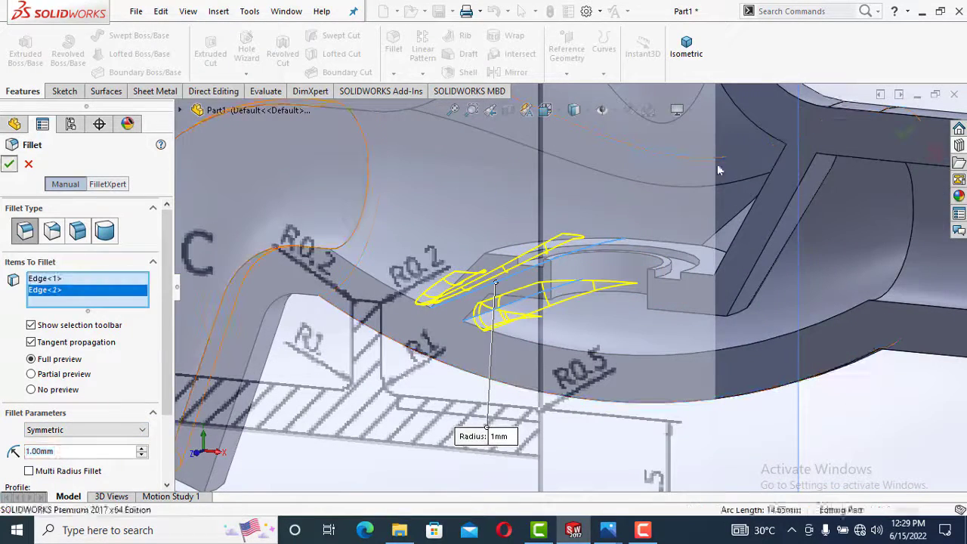
pyautogui.click(9, 163)
# Fillet the outer end edges of the inlet pipe and the spout outlet with a 0.5 mm radius
pyautogui.scroll(10, 627, 325)
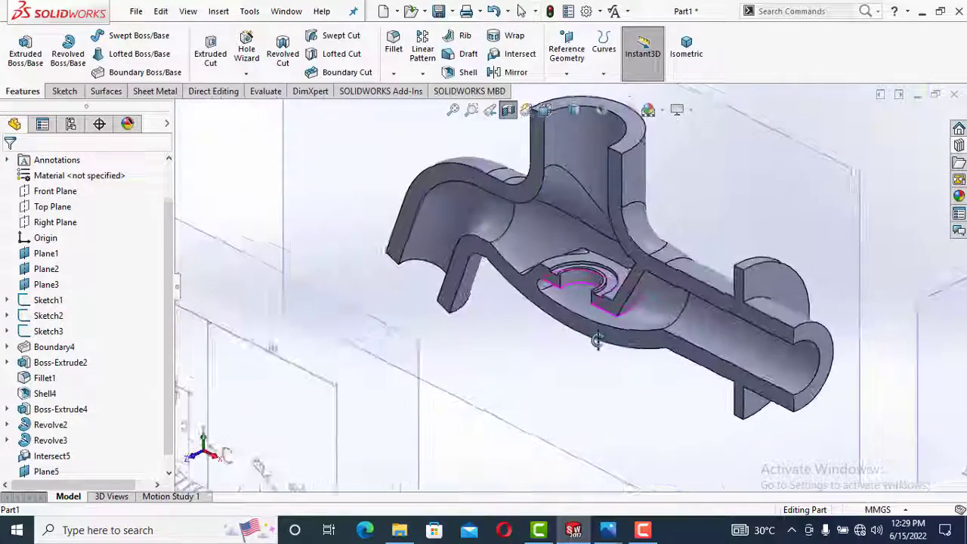
pyautogui.scroll(5, 603, 340)
pyautogui.scroll(-8, 333, 244)
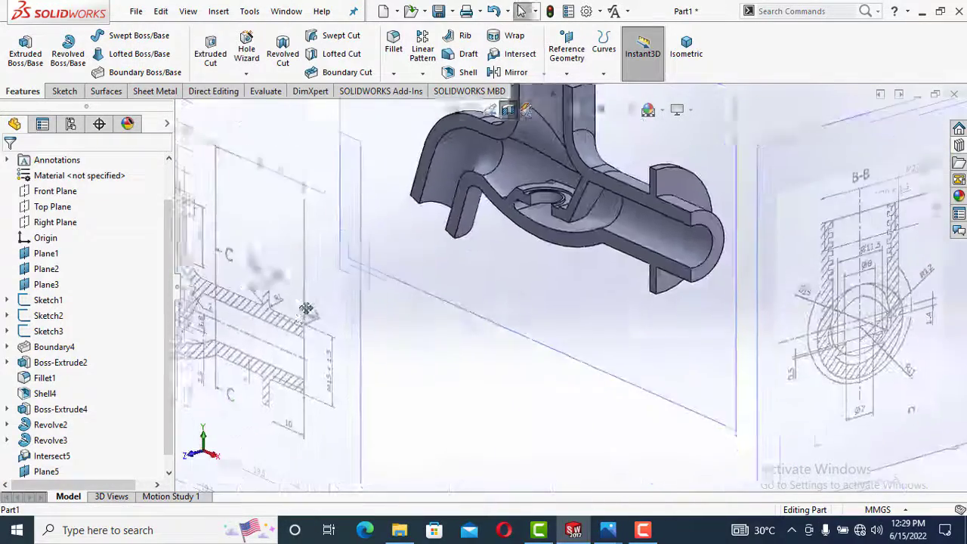
pyautogui.scroll(-3, 333, 244)
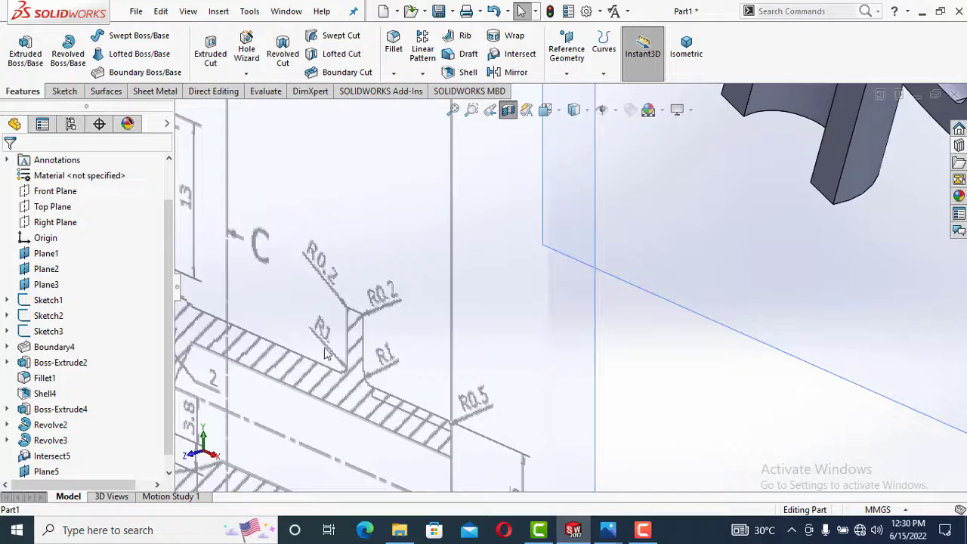
pyautogui.scroll(6, 386, 299)
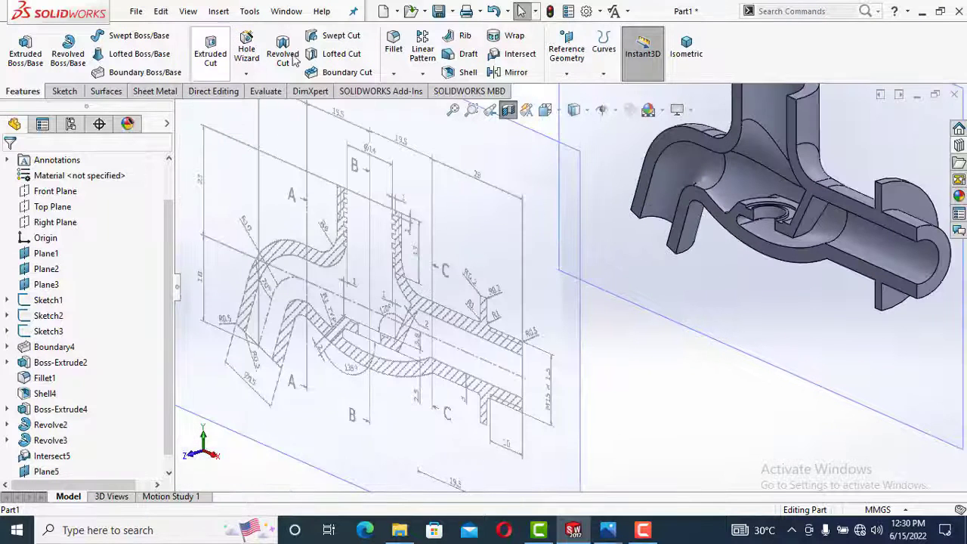
pyautogui.click(393, 46)
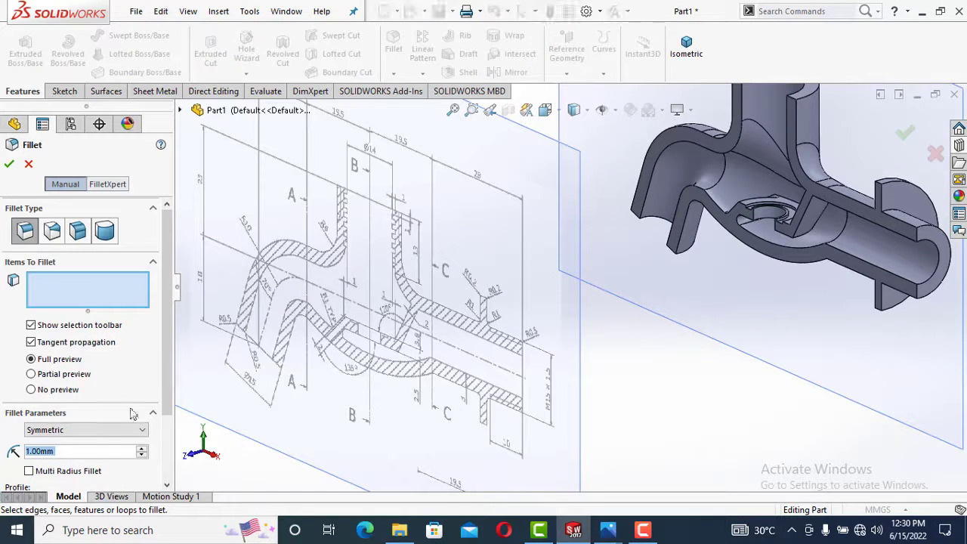
pyautogui.write('0.5')
pyautogui.press('Return')
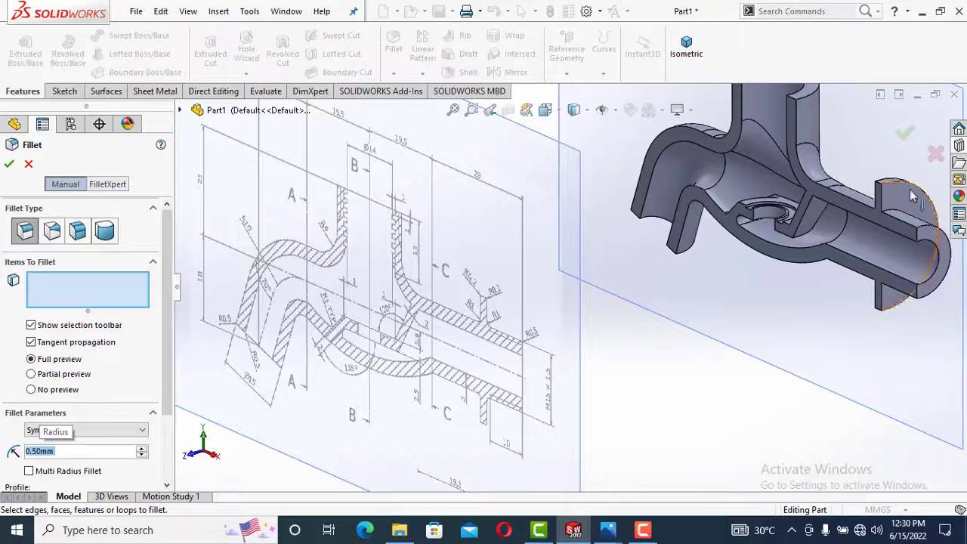
pyautogui.scroll(-2, 913, 198)
pyautogui.click(913, 254)
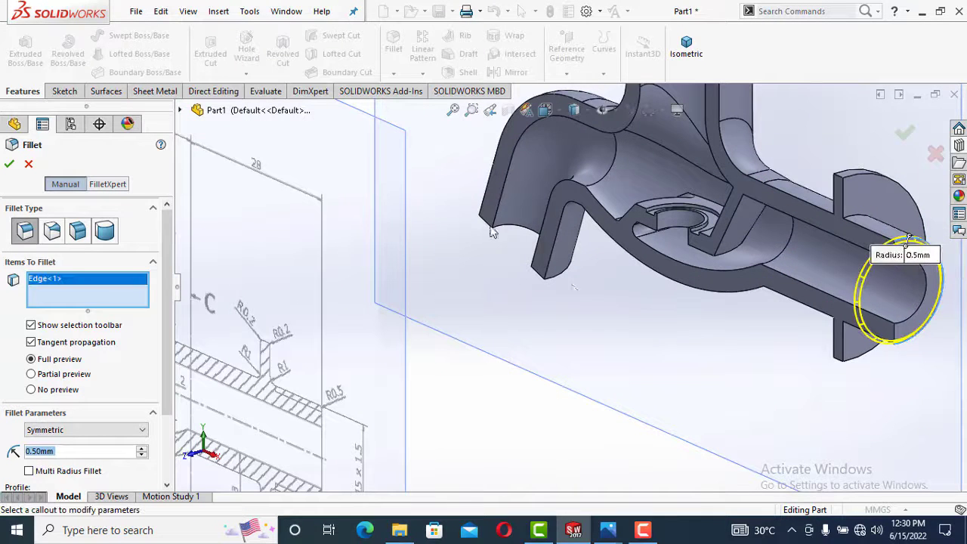
pyautogui.click(566, 277)
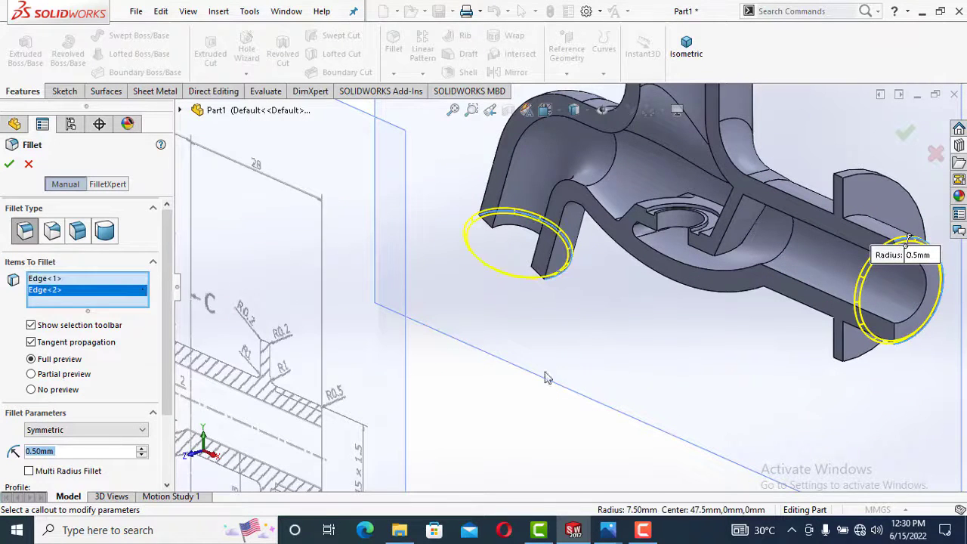
pyautogui.click(10, 164)
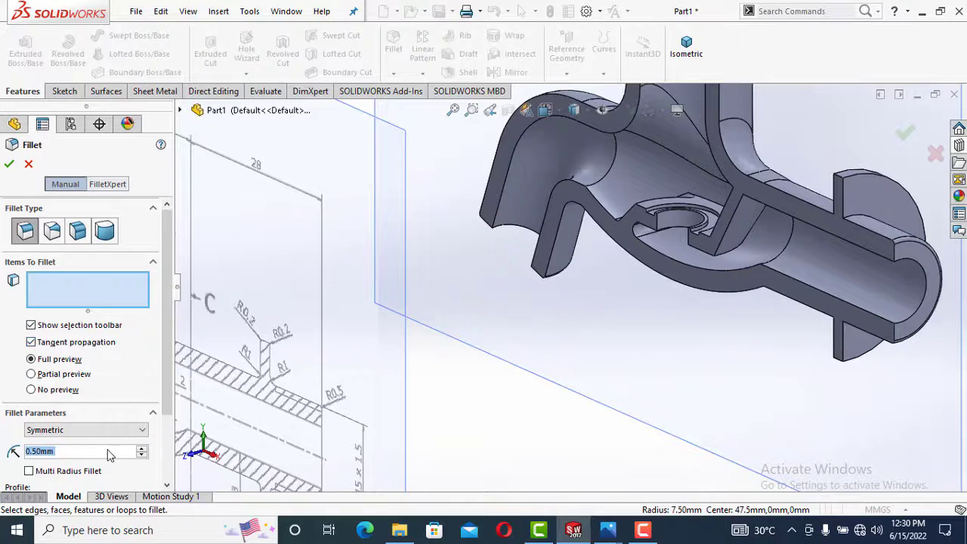
# Fillet both outer rim edges of the inlet pipe's flange with a 0.2 mm radius
pyautogui.write('0.2')
pyautogui.press('Return')
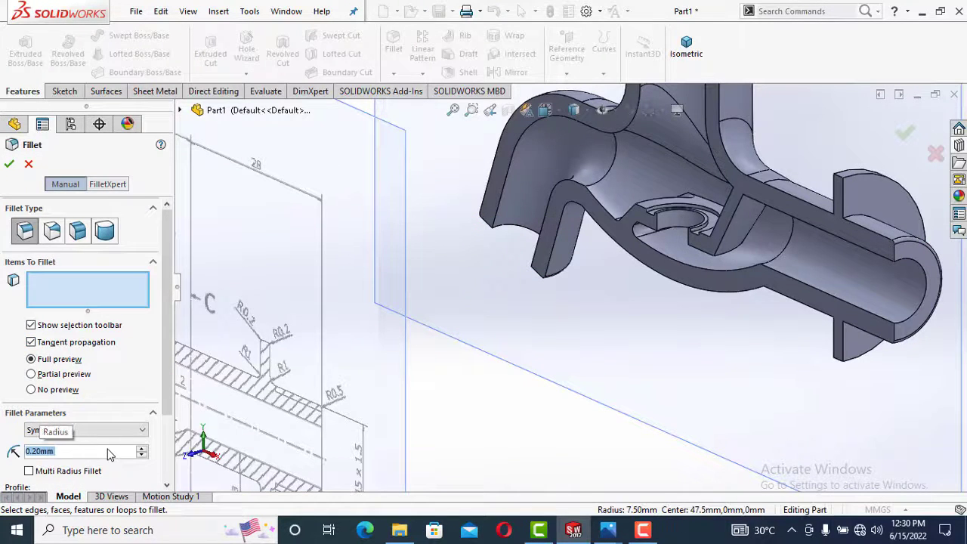
pyautogui.click(859, 181)
pyautogui.click(856, 177)
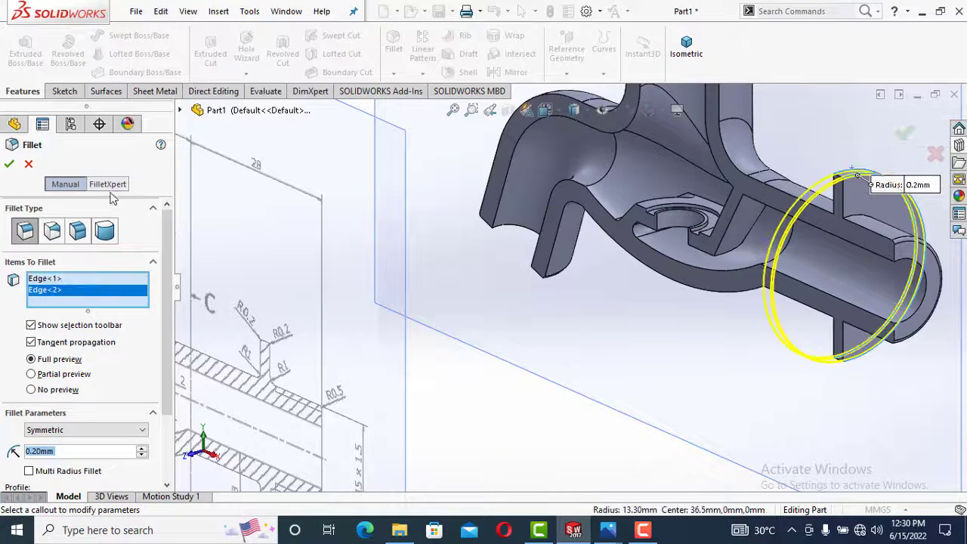
pyautogui.click(9, 164)
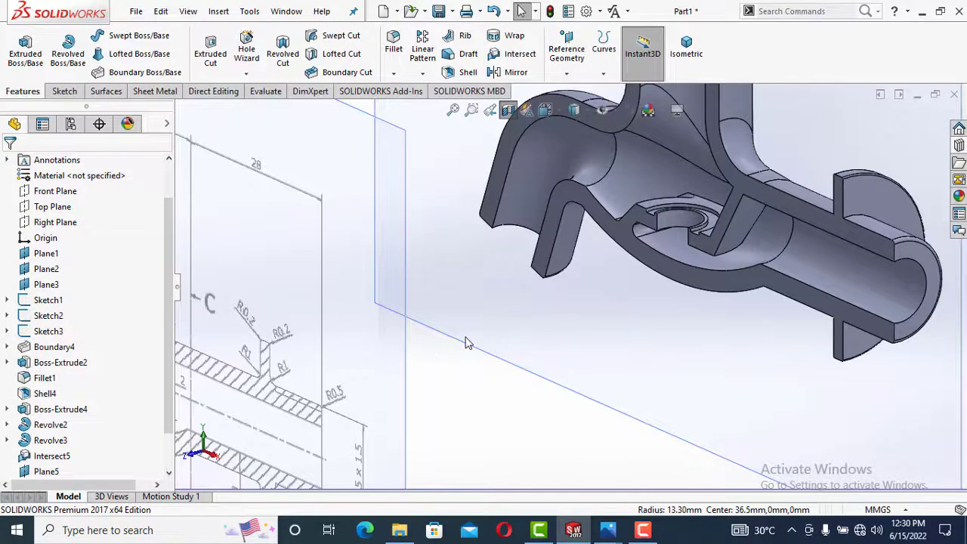
# Fillet the edges on both sides of the flange where it meets the inlet pipe with a 1 mm radius
pyautogui.press('Return')
pyautogui.write('1')
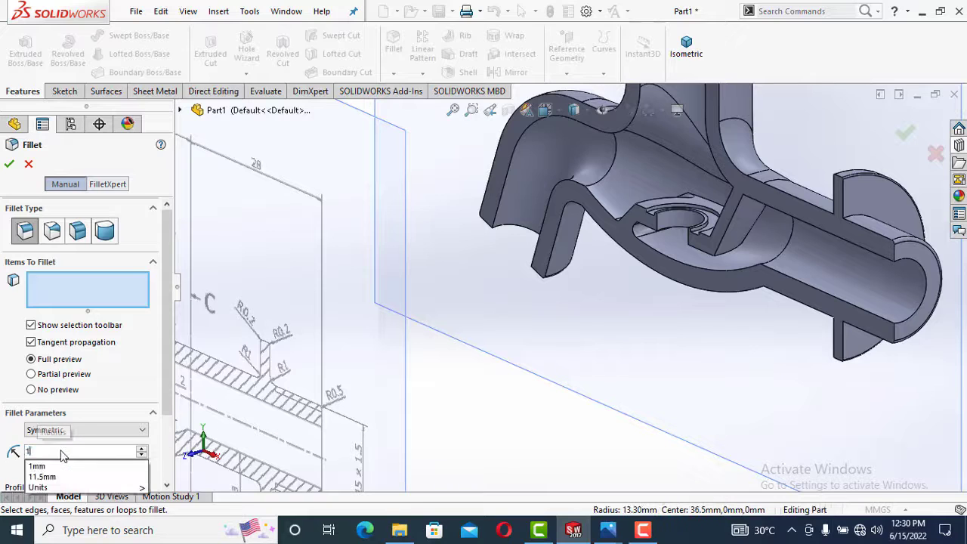
pyautogui.press('Return')
pyautogui.click(859, 220)
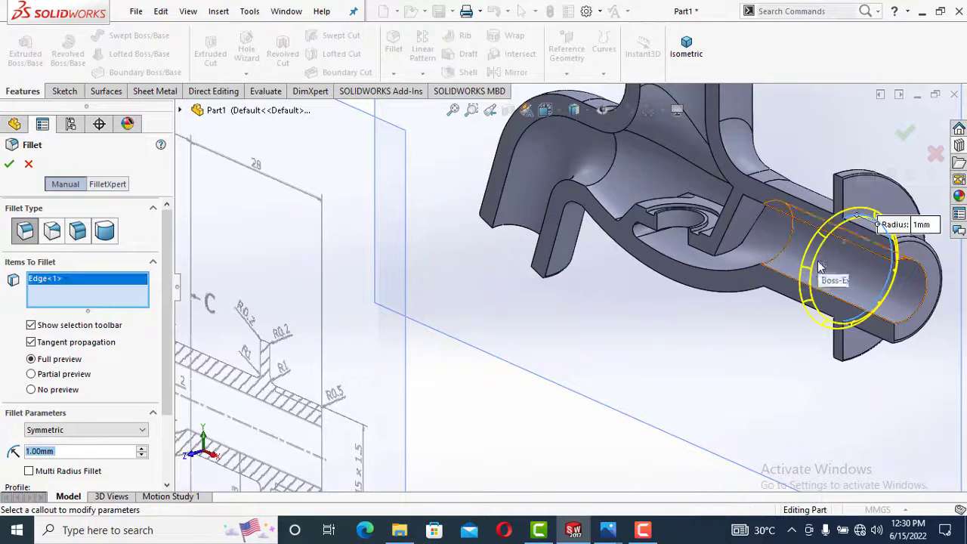
pyautogui.moveTo(816, 269); pyautogui.dragTo(916, 389, button='middle')
pyautogui.click(879, 204)
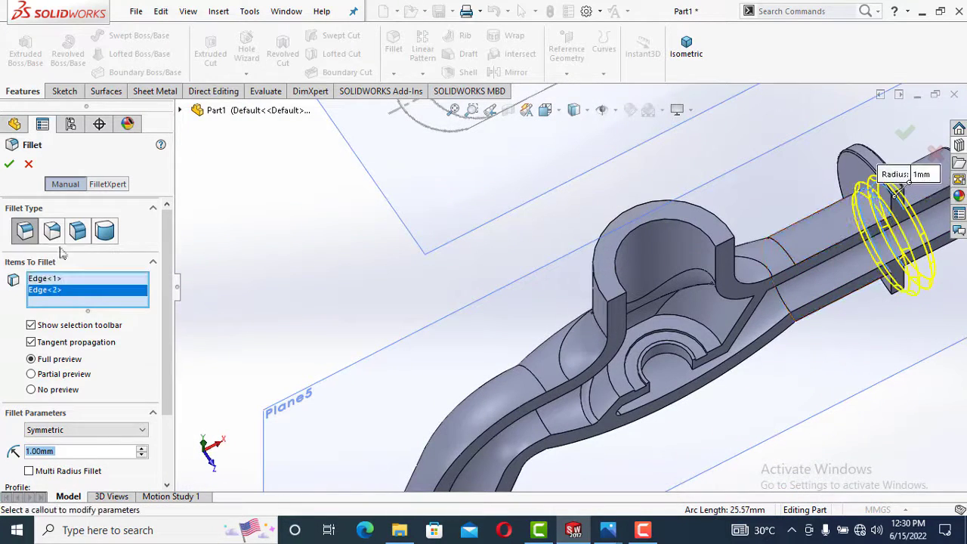
pyautogui.press('Return')
# Examine the reference section drawing's fillet radii and thread callouts and compare them with the sectioned tap body
pyautogui.scroll(3, 603, 375)
pyautogui.moveTo(604, 376)
pyautogui.mouseDown(button='middle')
pyautogui.moveTo(507, 205)
pyautogui.moveTo(509, 288)
pyautogui.moveTo(518, 283)
pyautogui.moveTo(498, 371)
pyautogui.mouseUp(button='middle')
pyautogui.scroll(-6, 454, 427)
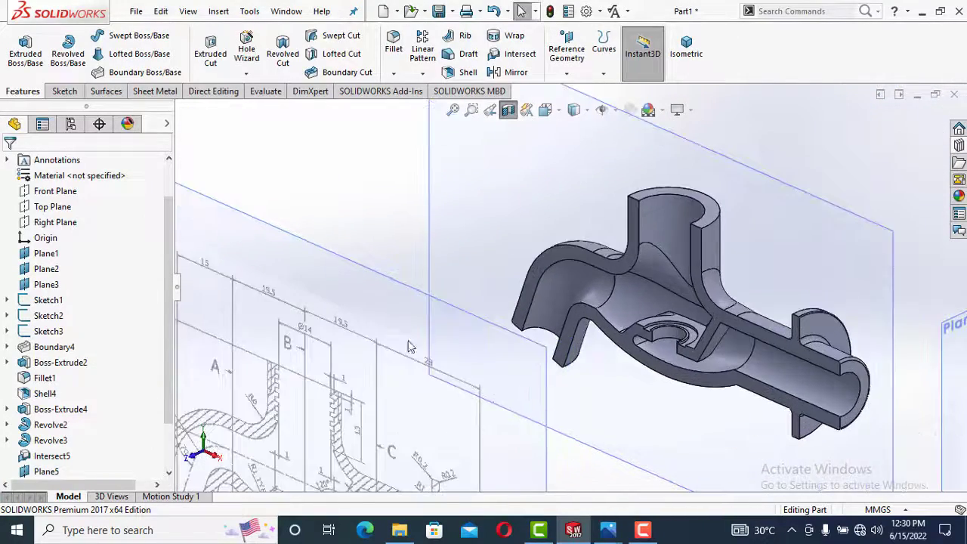
pyautogui.scroll(5, 399, 442)
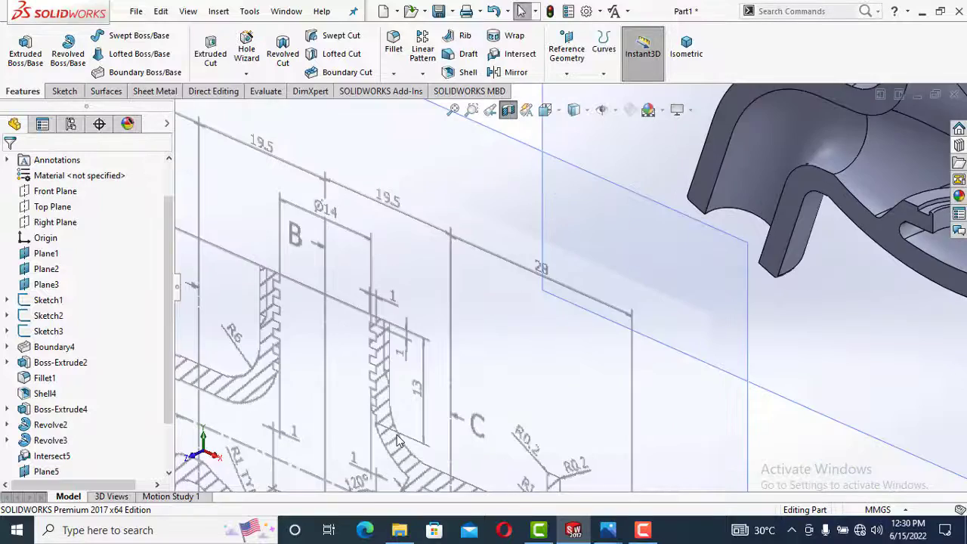
pyautogui.scroll(-5, 562, 448)
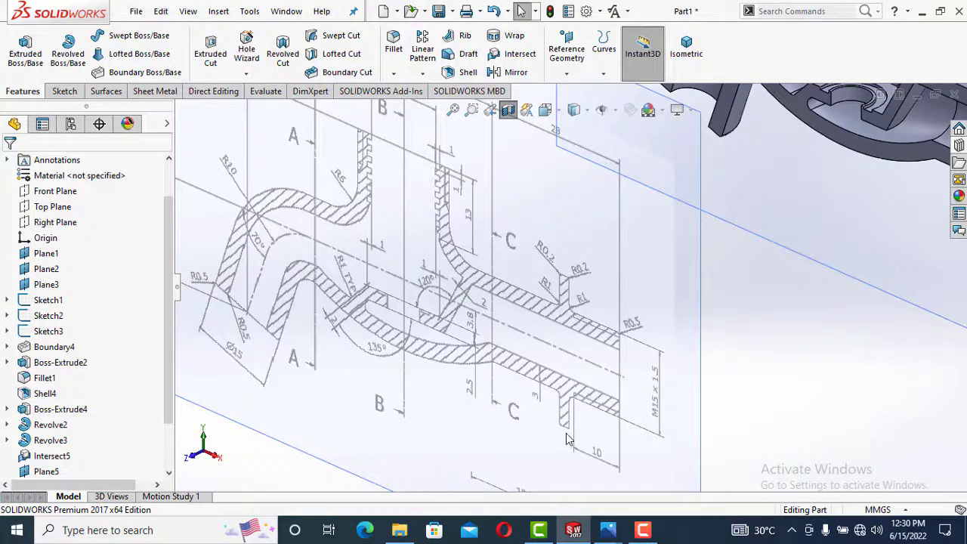
pyautogui.scroll(-3, 290, 308)
pyautogui.scroll(7, 303, 331)
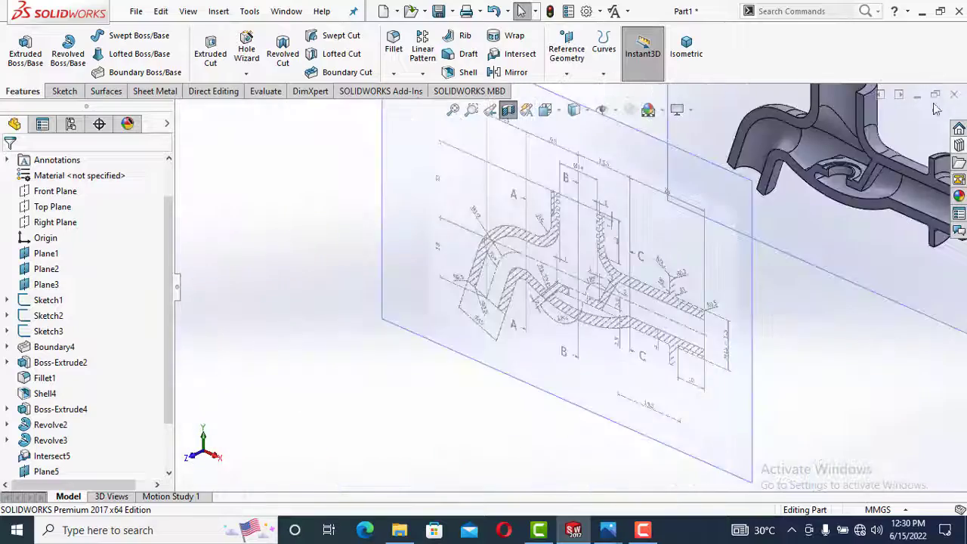
pyautogui.scroll(-5, 727, 202)
pyautogui.scroll(4, 711, 234)
pyautogui.scroll(-4, 605, 412)
pyautogui.scroll(2, 657, 350)
pyautogui.scroll(3, 657, 349)
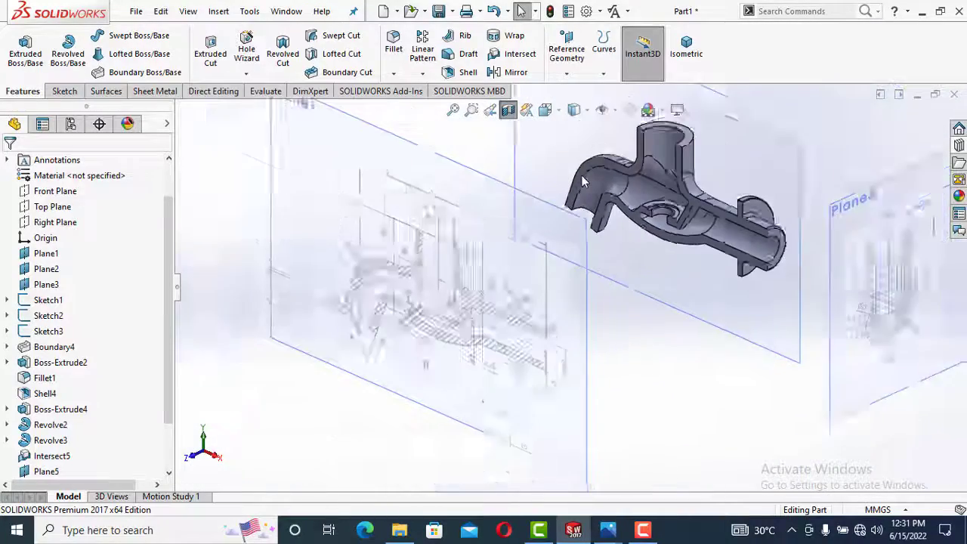
pyautogui.scroll(-5, 580, 176)
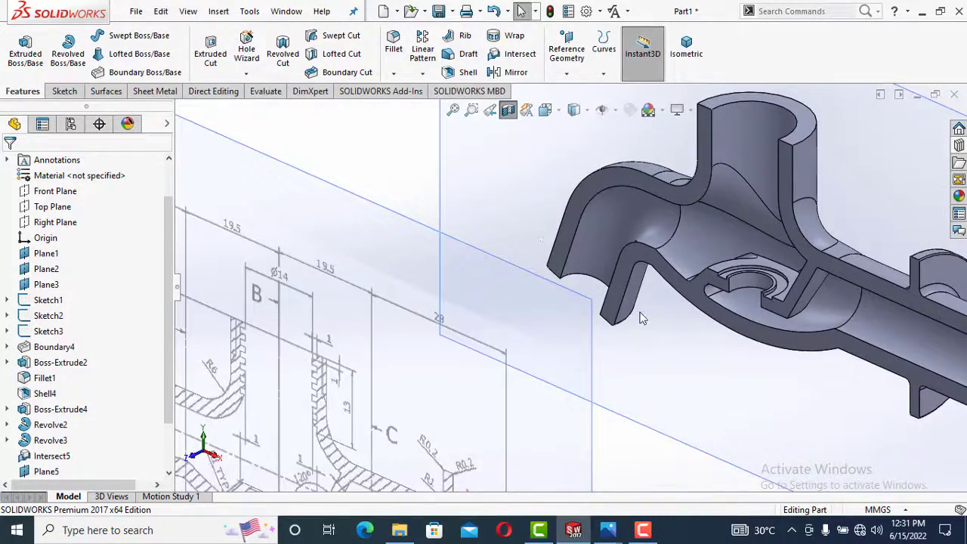
# Edit the 0.5 mm end fillet to also include the inner edge of the spout outlet
pyautogui.moveTo(640, 318); pyautogui.dragTo(627, 270, button='middle')
pyautogui.click(627, 323)
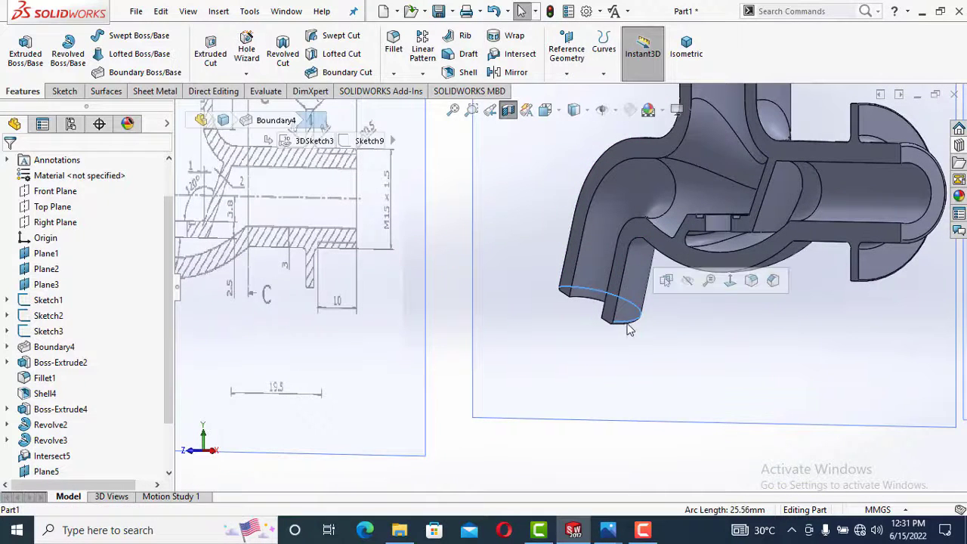
pyautogui.click(650, 340)
pyautogui.scroll(-4, 651, 341)
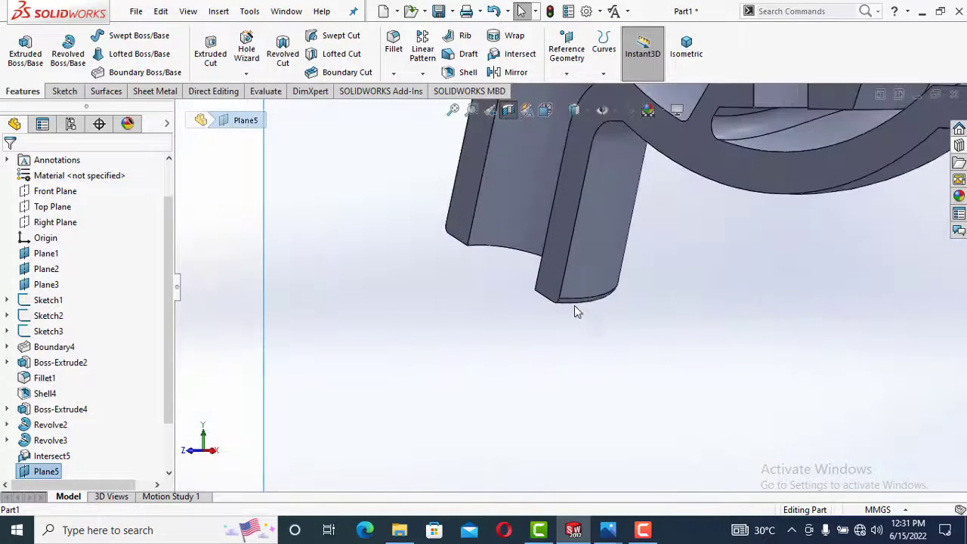
pyautogui.scroll(-2, 581, 306)
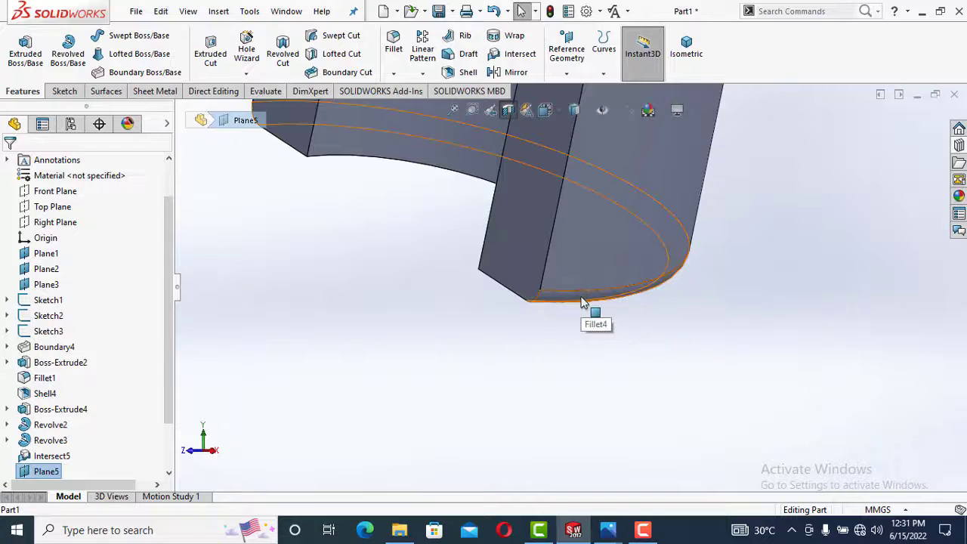
pyautogui.click(582, 302)
pyautogui.click(628, 236)
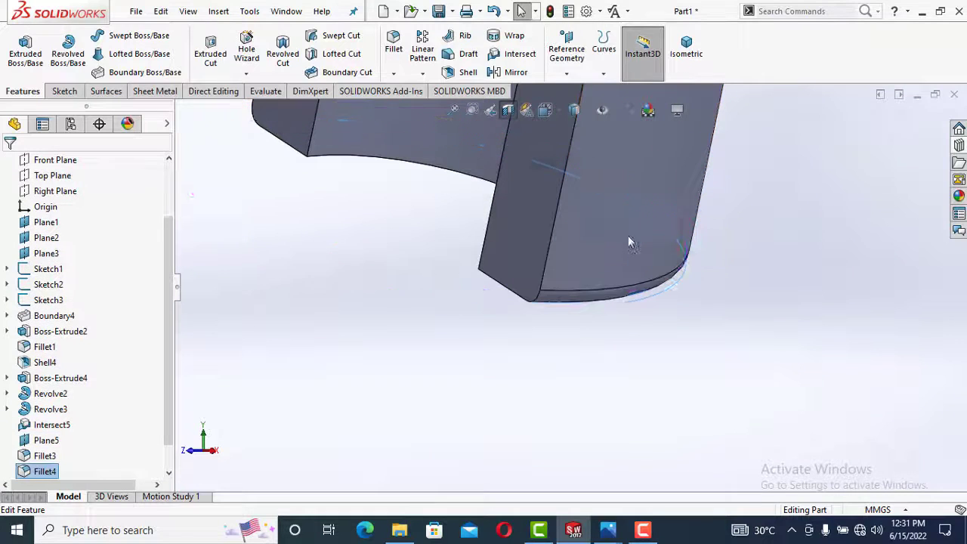
pyautogui.click(360, 160)
pyautogui.click(9, 164)
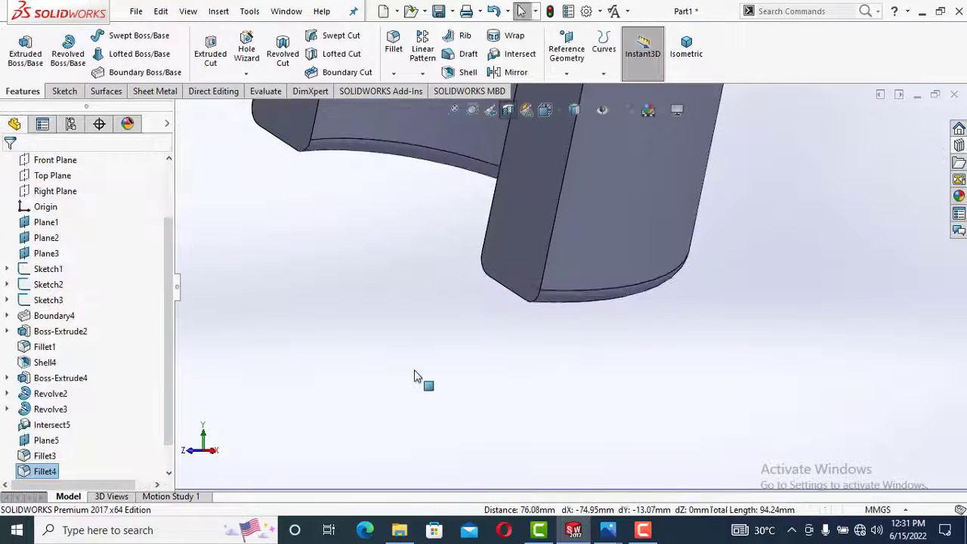
# Start a 6 mm deep blind thread from the outer top edge of the upright neck
pyautogui.scroll(3, 412, 382)
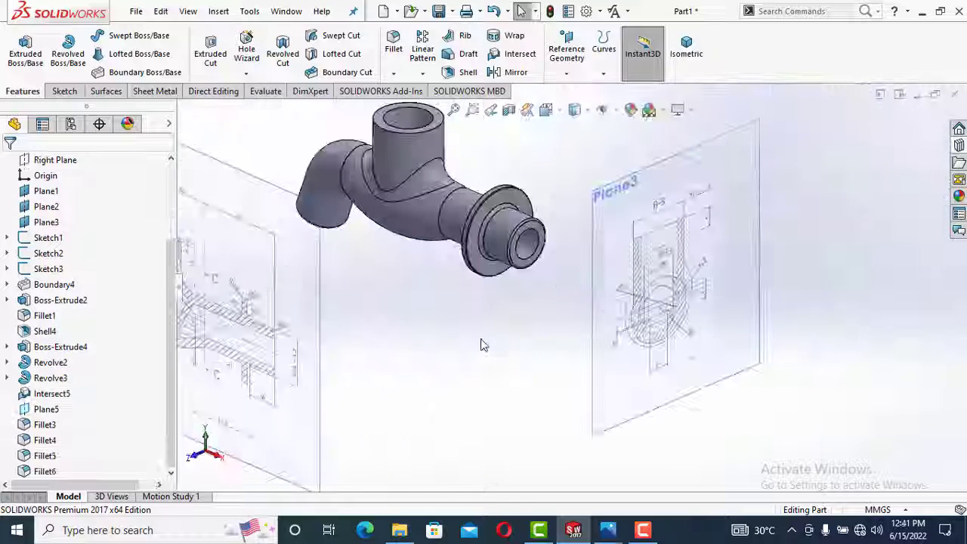
pyautogui.click(813, 10)
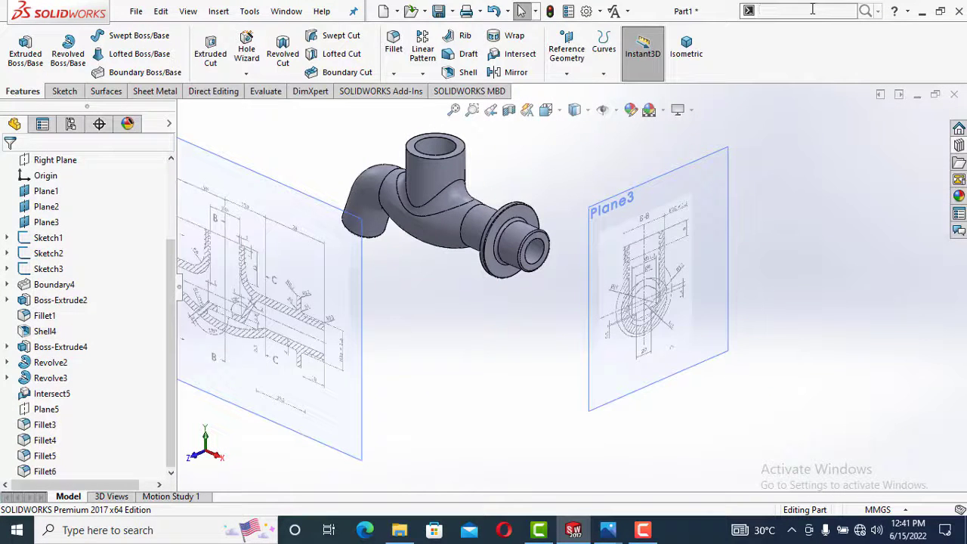
pyautogui.write('thread')
pyautogui.press('Return')
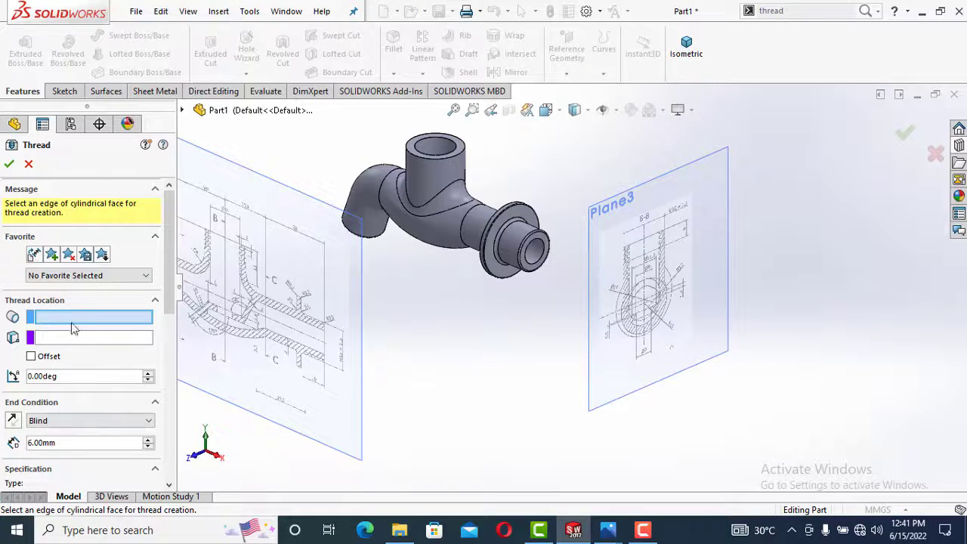
pyautogui.scroll(-4, 517, 226)
pyautogui.scroll(5, 650, 368)
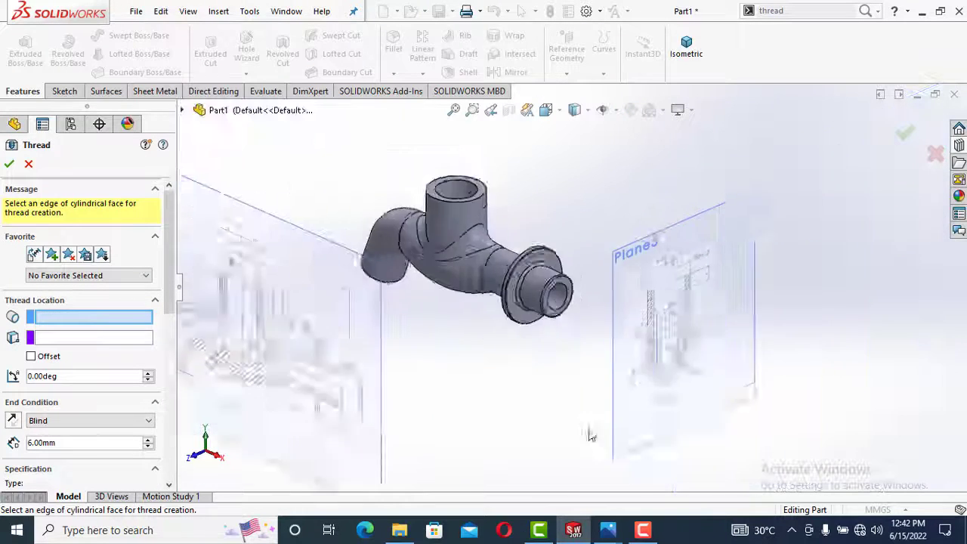
pyautogui.scroll(-5, 504, 237)
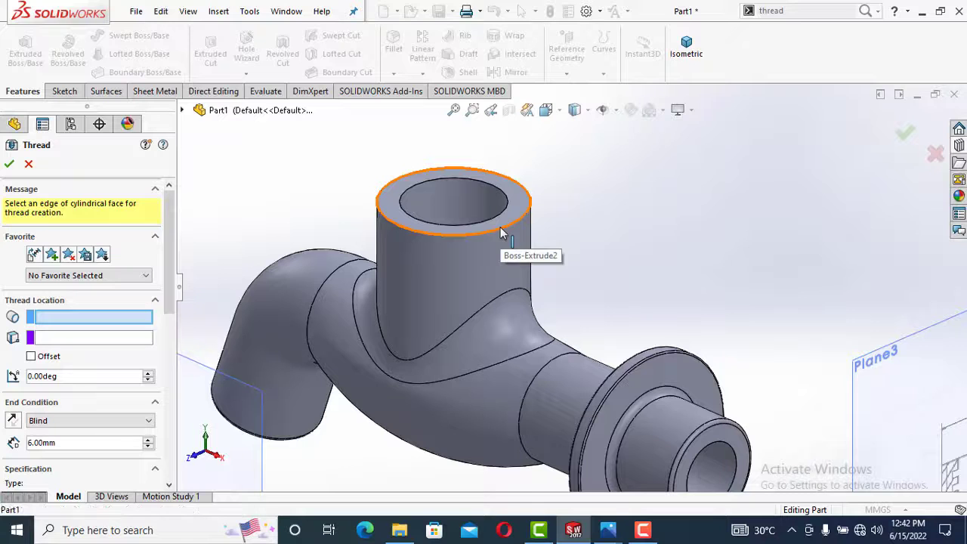
pyautogui.click(501, 233)
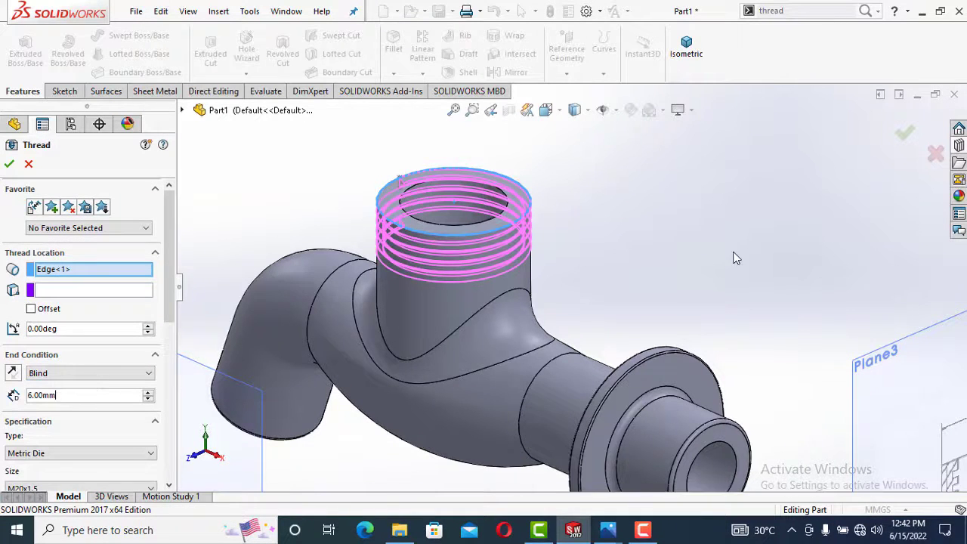
# Specify the neck thread as Metric Die M20x1.5 per the section B-B callout and create it as a cut thread
pyautogui.scroll(2, 729, 272)
pyautogui.scroll(-6, 703, 359)
pyautogui.scroll(4, 582, 355)
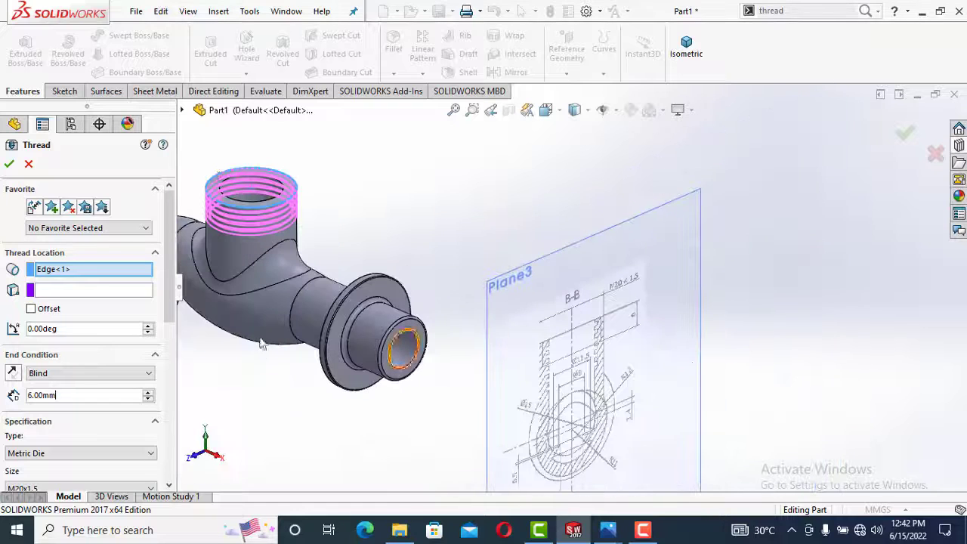
pyautogui.scroll(-5, 89, 418)
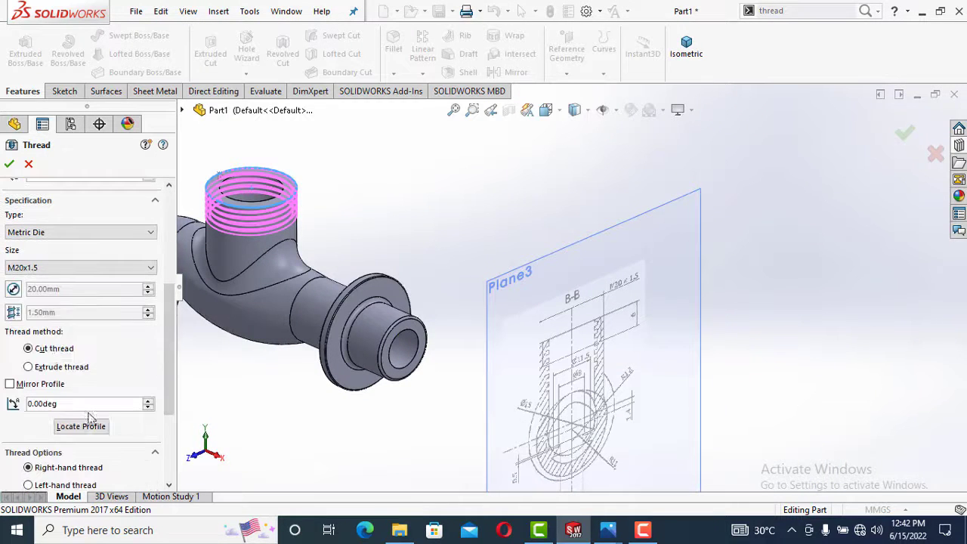
pyautogui.click(56, 235)
pyautogui.click(62, 236)
pyautogui.click(62, 271)
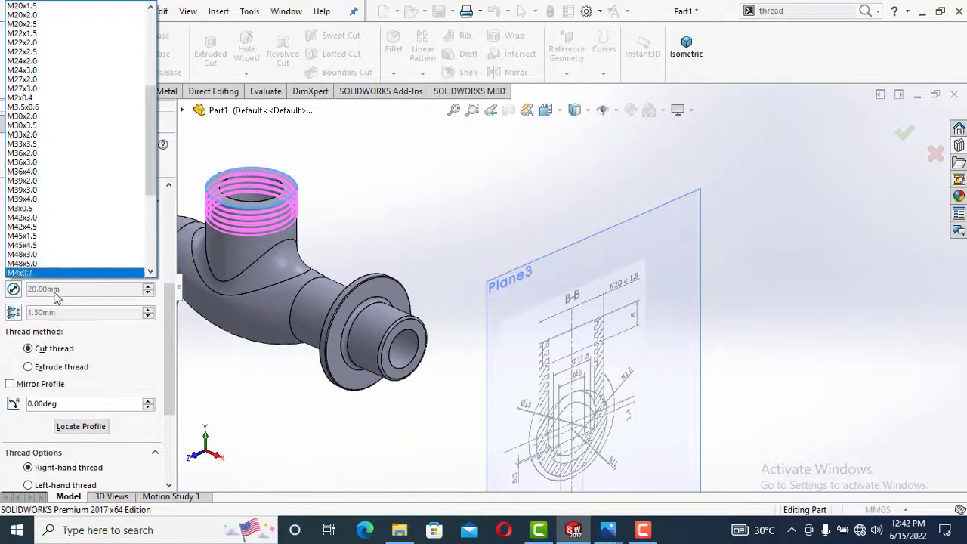
pyautogui.click(22, 6)
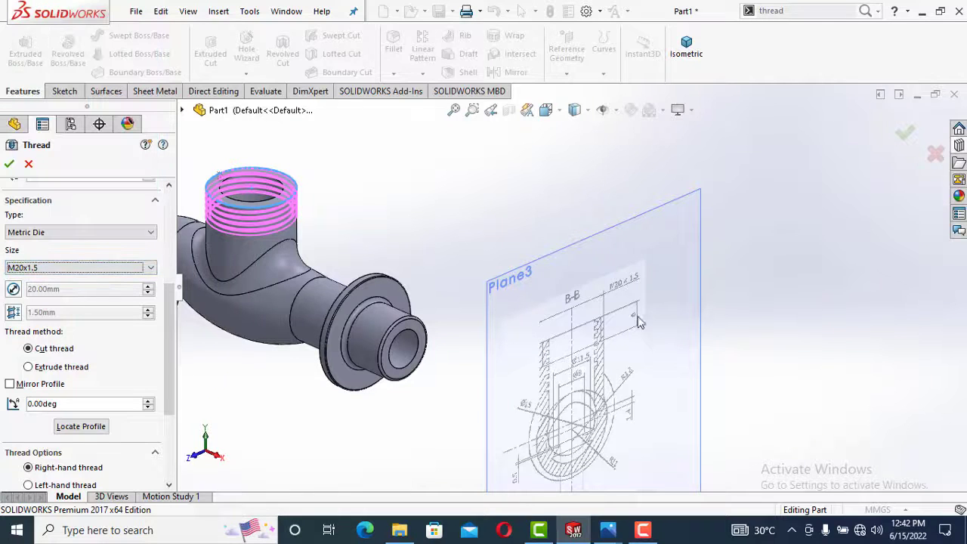
pyautogui.moveTo(170, 378); pyautogui.dragTo(168, 276)
pyautogui.click(8, 167)
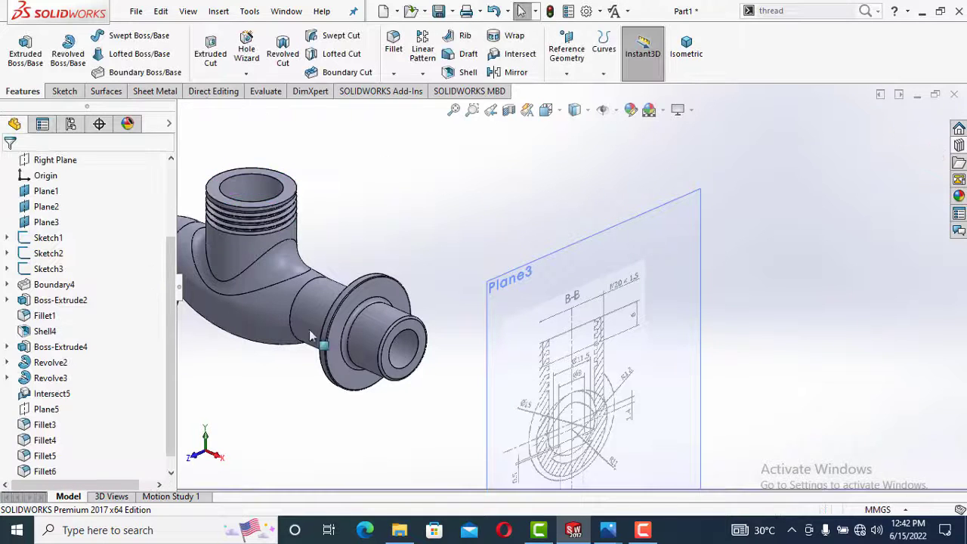
# Start a sketch on the inlet pipe's end face and convert the face's outer edge into it
pyautogui.scroll(-2, 315, 336)
pyautogui.scroll(2, 499, 219)
pyautogui.scroll(-1, 529, 198)
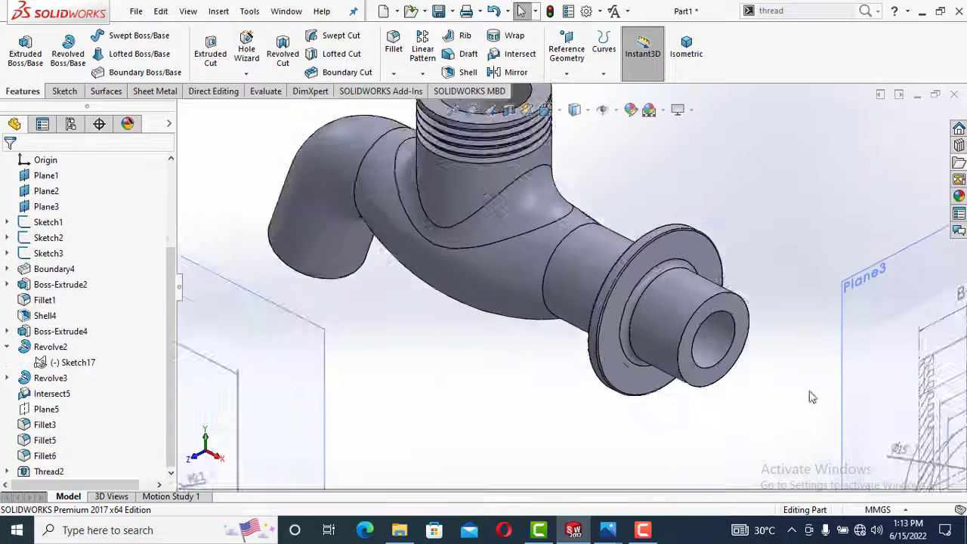
pyautogui.scroll(-2, 756, 385)
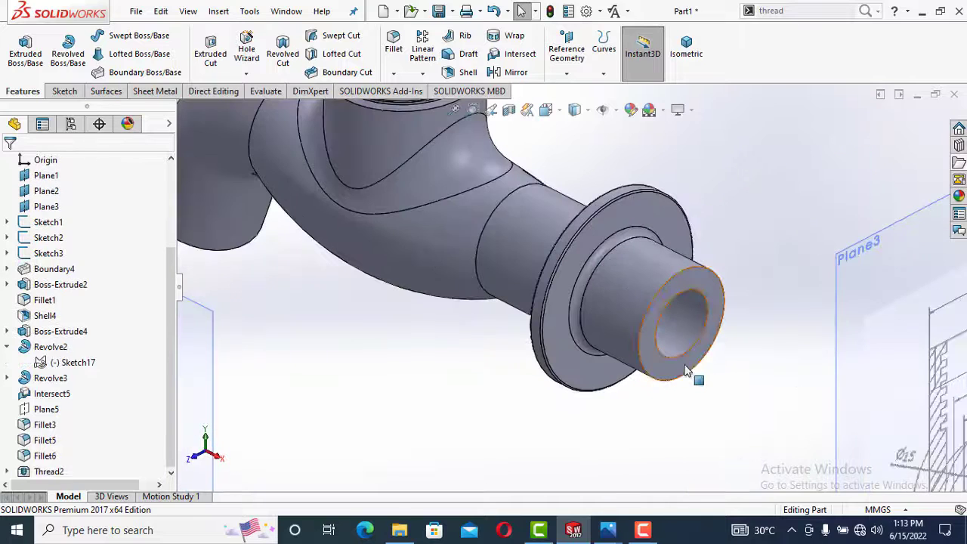
pyautogui.click(692, 368)
pyautogui.click(26, 59)
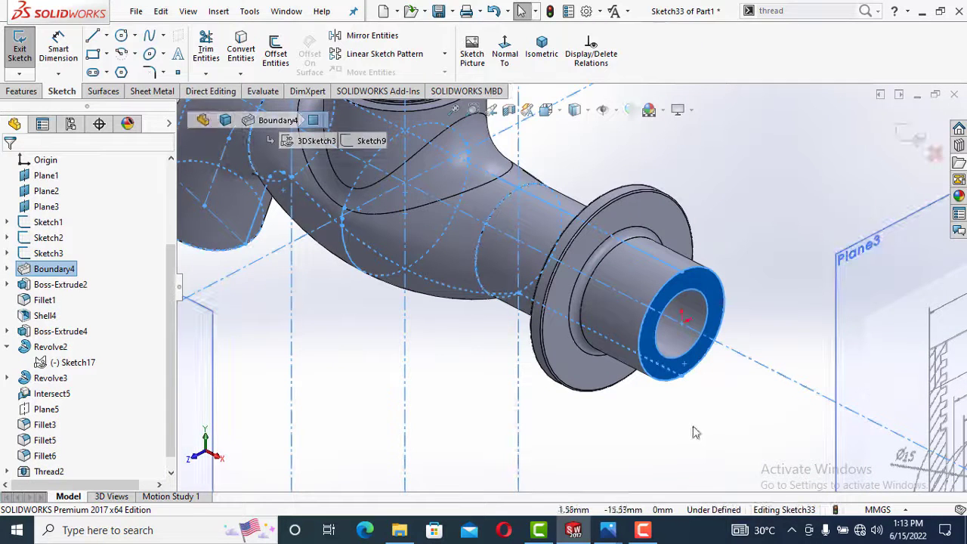
pyautogui.click(242, 46)
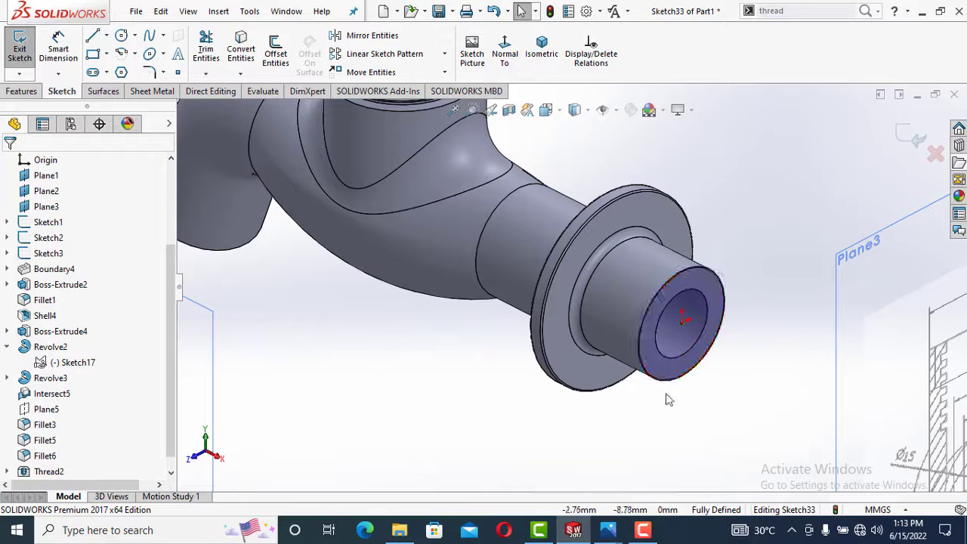
pyautogui.click(677, 364)
pyautogui.click(725, 436)
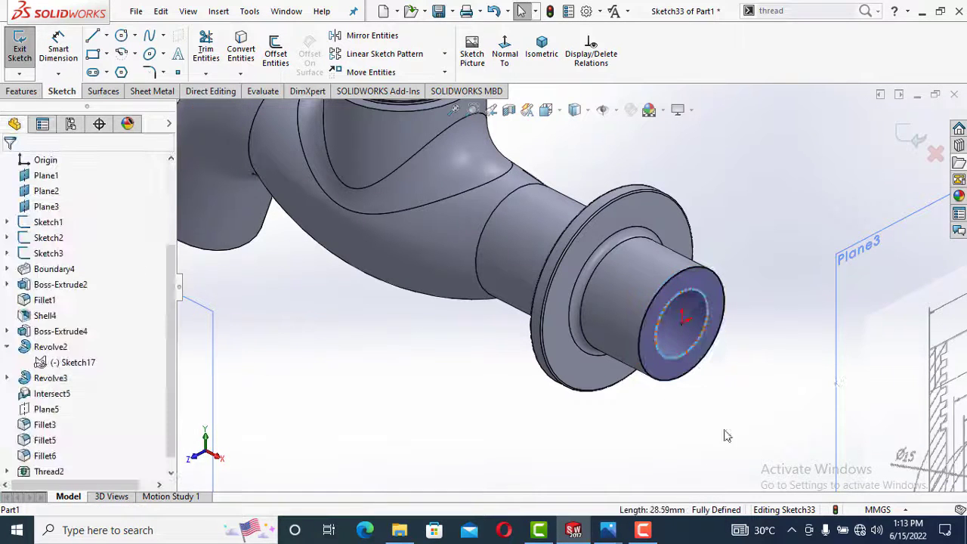
# Extrude the end-face sketch 10 mm back towards the flange, merged with the body
pyautogui.click(904, 144)
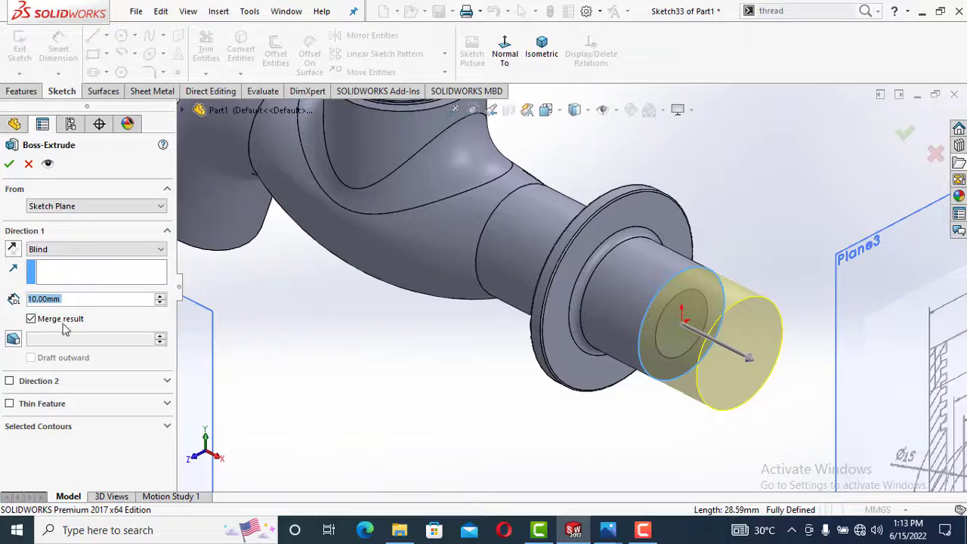
pyautogui.moveTo(255, 304)
pyautogui.mouseDown(button='middle')
pyautogui.moveTo(449, 384)
pyautogui.moveTo(372, 446)
pyautogui.moveTo(338, 447)
pyautogui.mouseUp(button='middle')
pyautogui.scroll(-4, 377, 402)
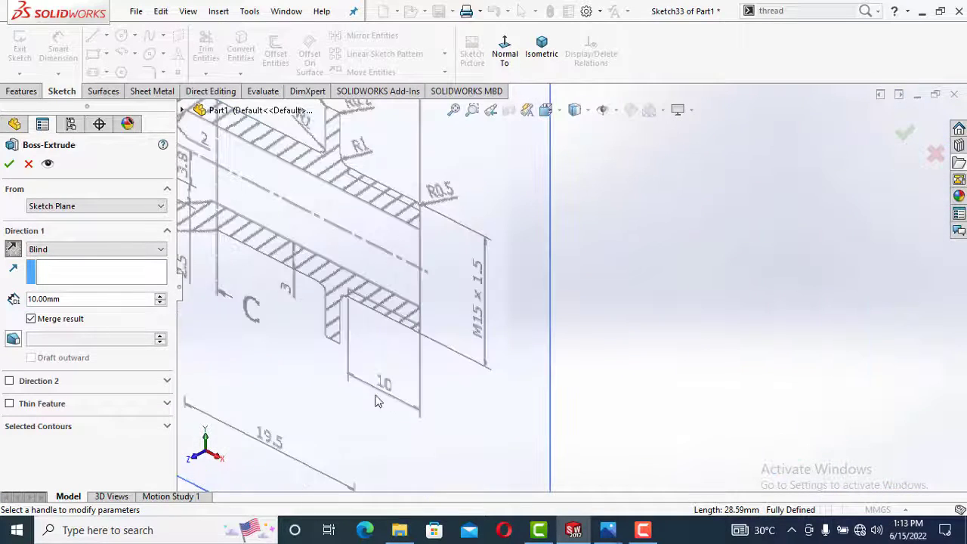
pyautogui.click(10, 168)
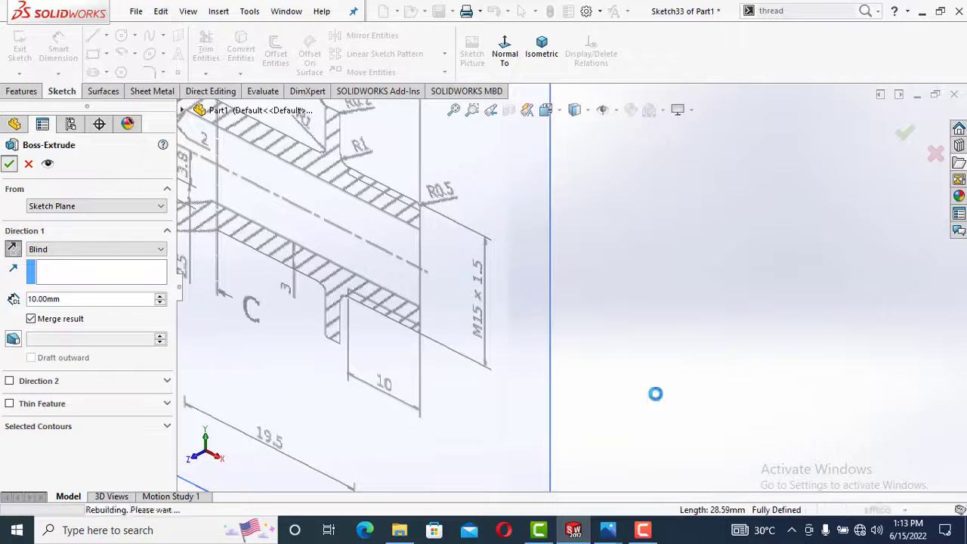
# Edit the inlet extrusion's sketch to include the converted bore edge, reopening the pipe's passage
pyautogui.scroll(-3, 713, 211)
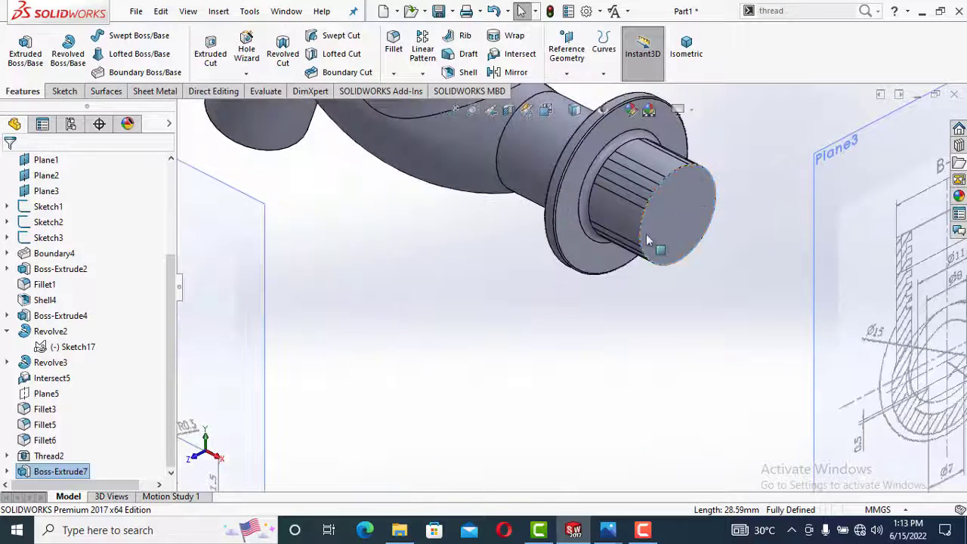
pyautogui.click(6, 471)
pyautogui.click(67, 471)
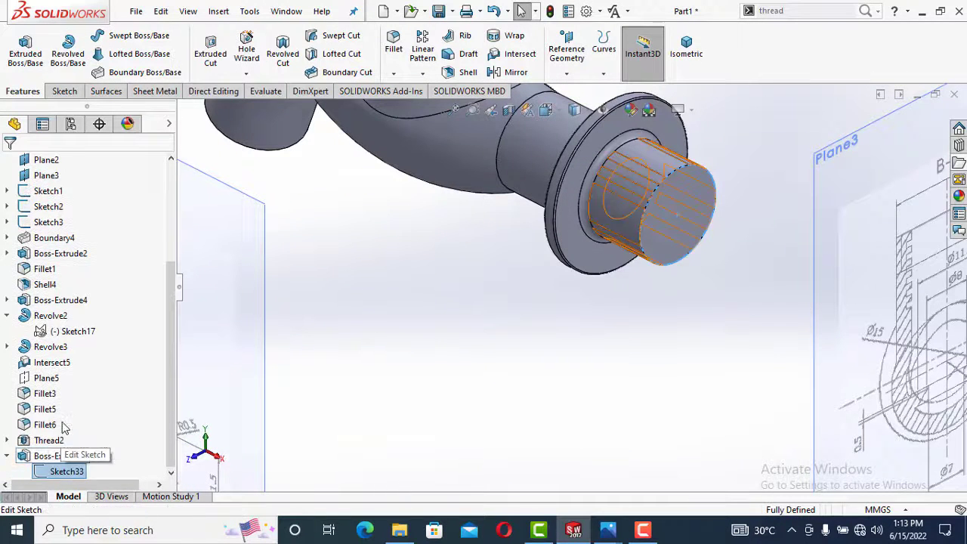
pyautogui.click(62, 425)
pyautogui.click(242, 56)
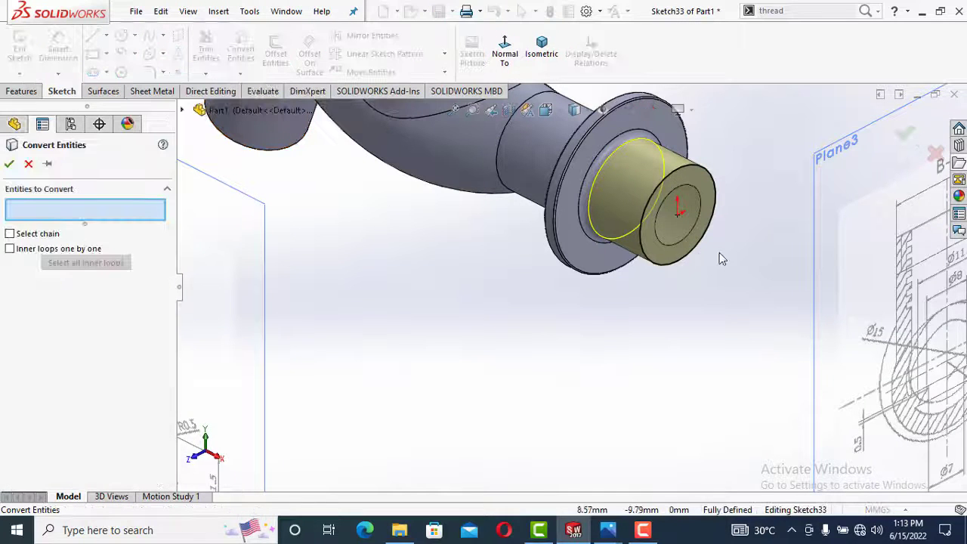
pyautogui.click(680, 245)
pyautogui.click(9, 165)
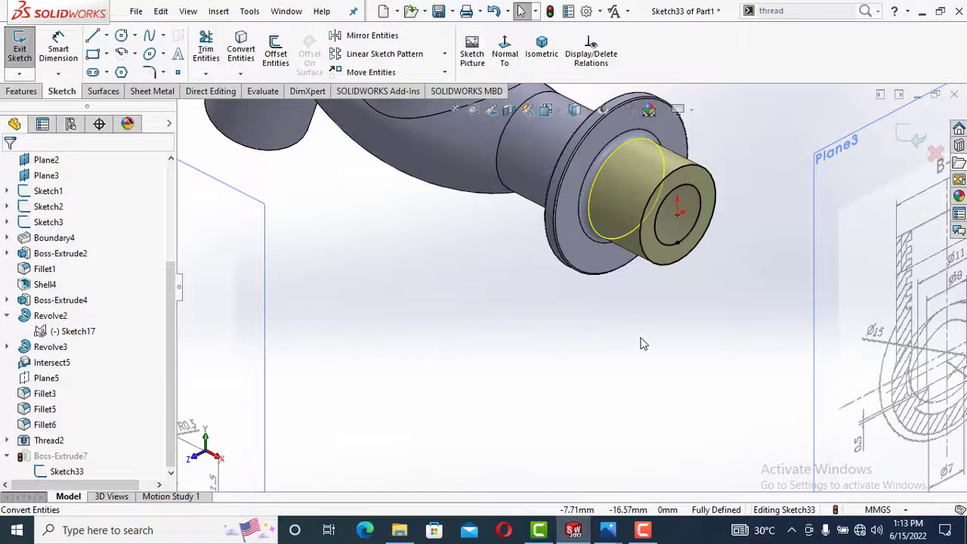
pyautogui.click(919, 139)
# Start a 10 mm deep blind thread from the outer end edge of the inlet pipe
pyautogui.scroll(2, 676, 239)
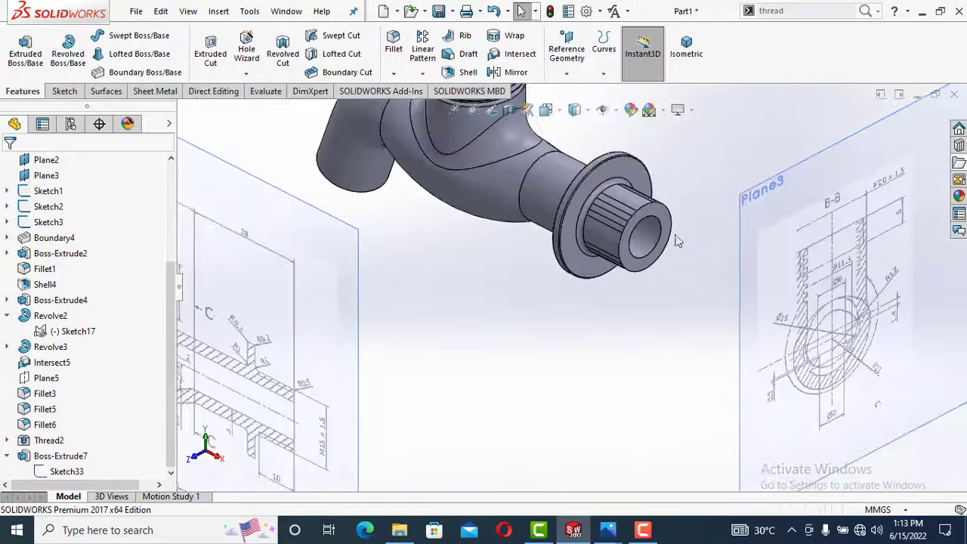
pyautogui.scroll(-2, 676, 240)
pyautogui.scroll(-1, 580, 220)
pyautogui.scroll(1, 591, 418)
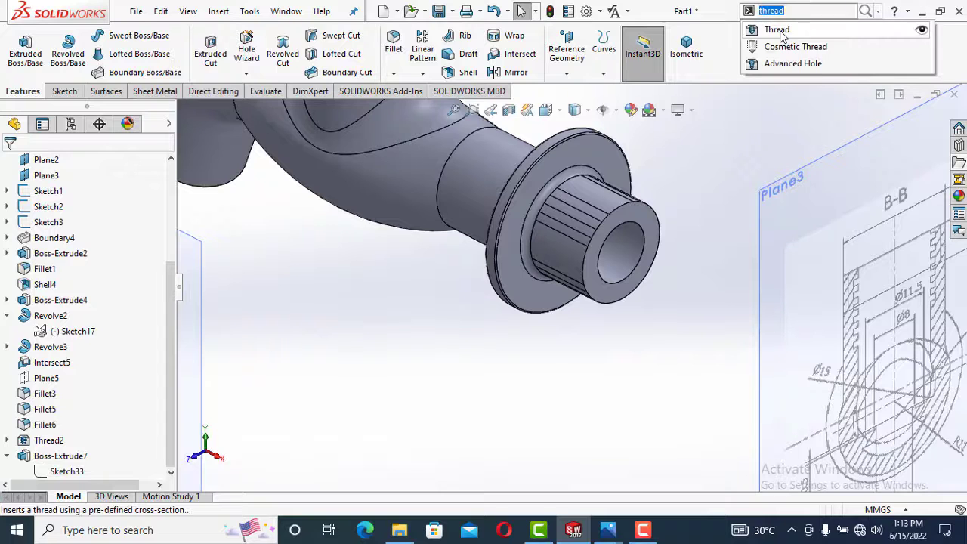
pyautogui.click(778, 28)
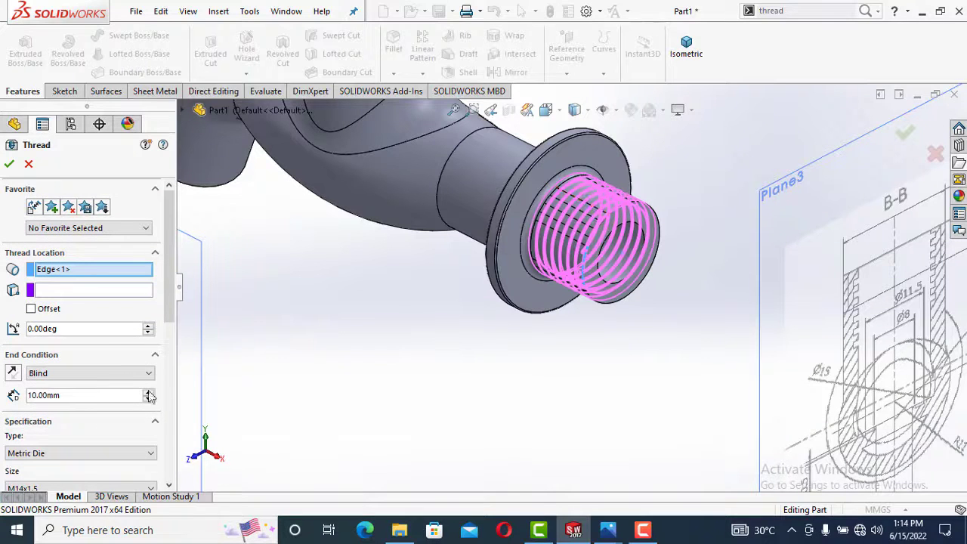
pyautogui.scroll(-5, 166, 301)
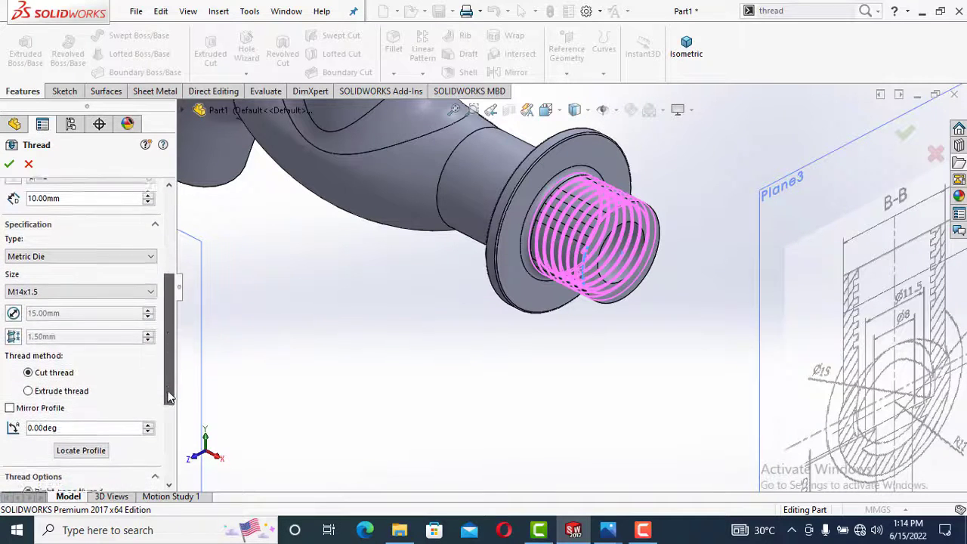
pyautogui.scroll(3, 371, 347)
pyautogui.scroll(-6, 372, 363)
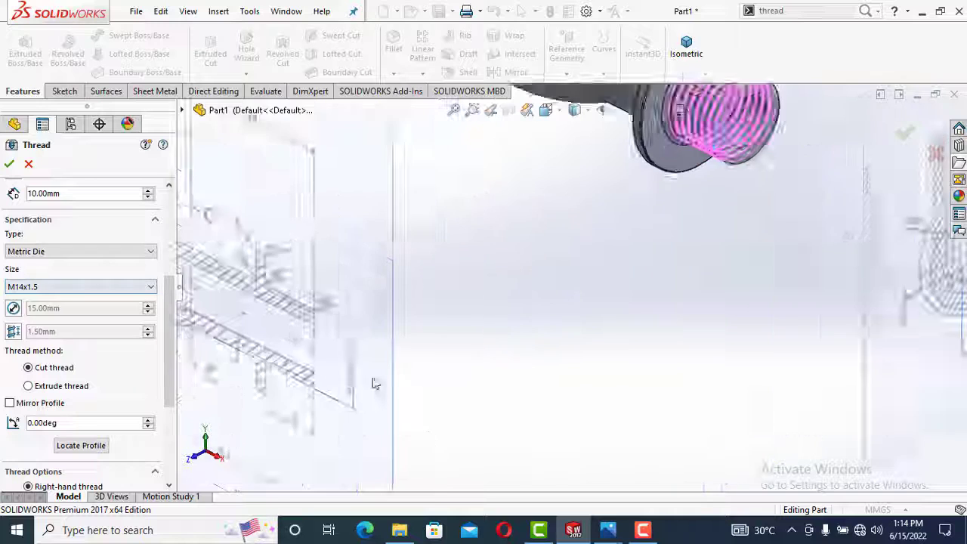
# Specify the inlet thread as Metric Die M14x1.5 with the diameter overridden to 15 mm and create it as a cut thread
pyautogui.click(105, 285)
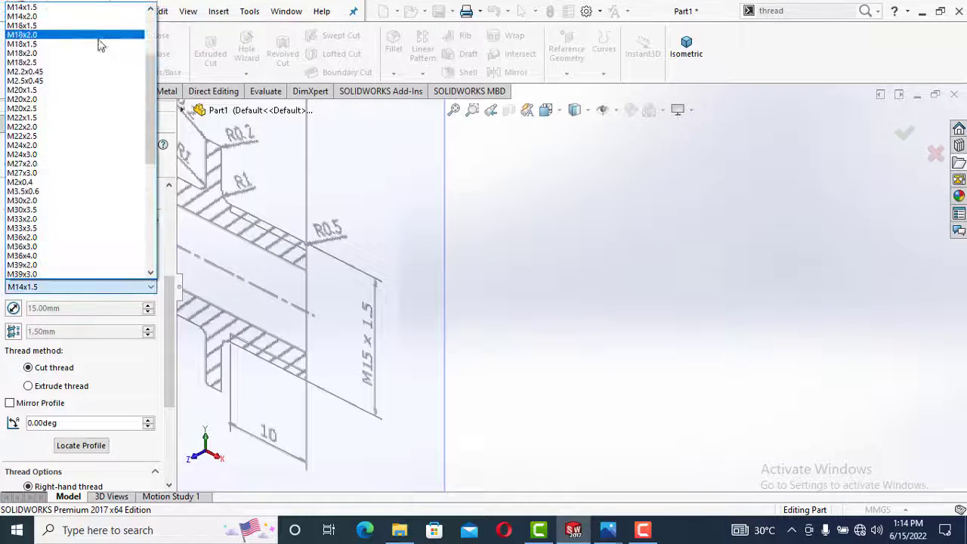
pyautogui.click(48, 9)
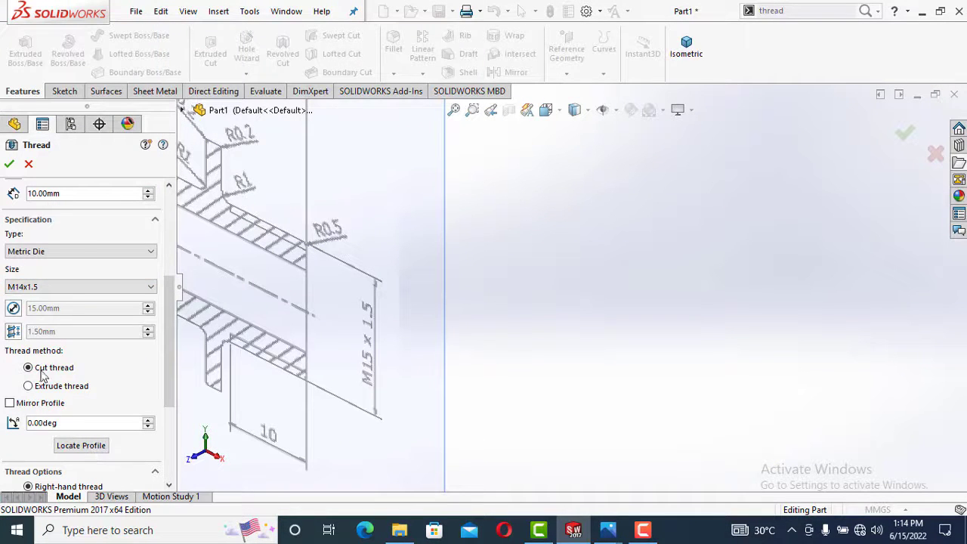
pyautogui.click(15, 311)
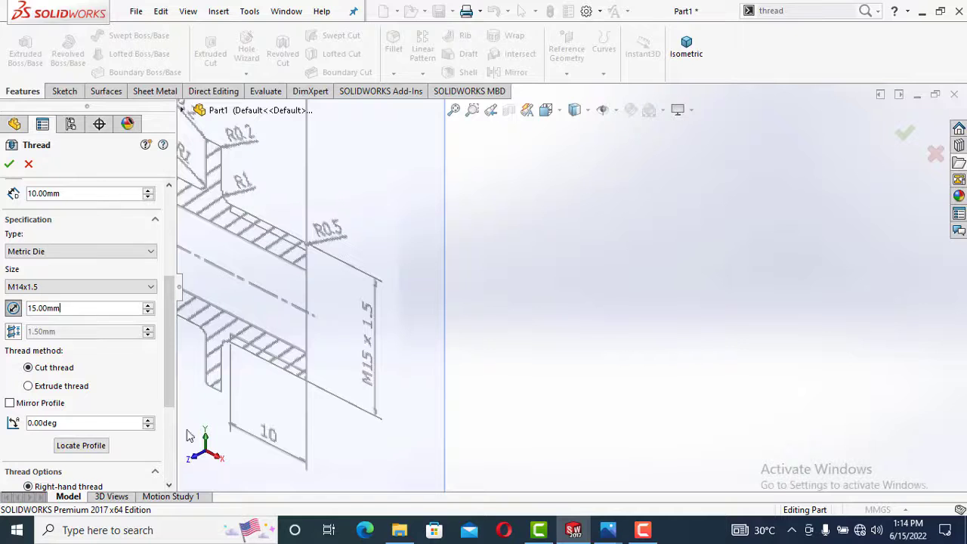
pyautogui.moveTo(171, 385); pyautogui.dragTo(197, 218)
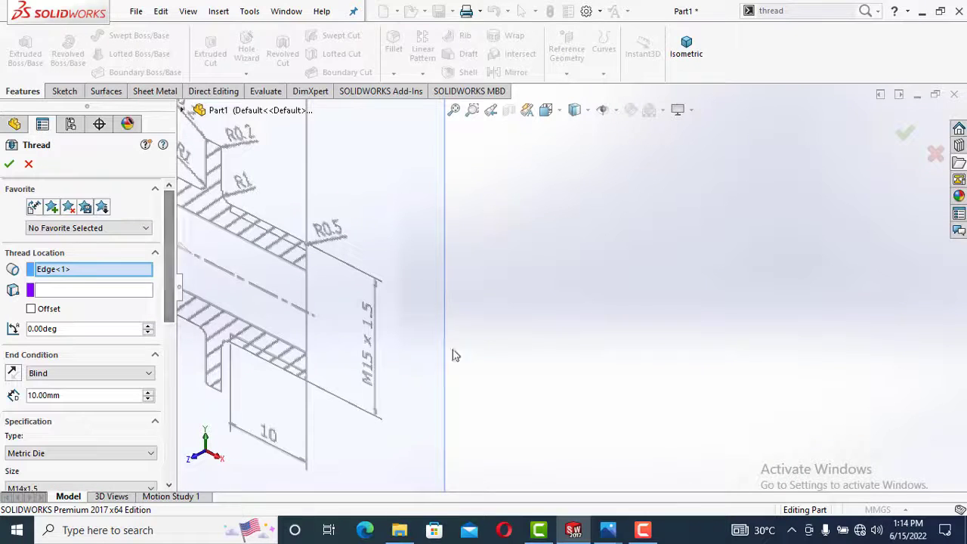
pyautogui.scroll(4, 691, 149)
pyautogui.scroll(-1, 462, 189)
pyautogui.click(9, 164)
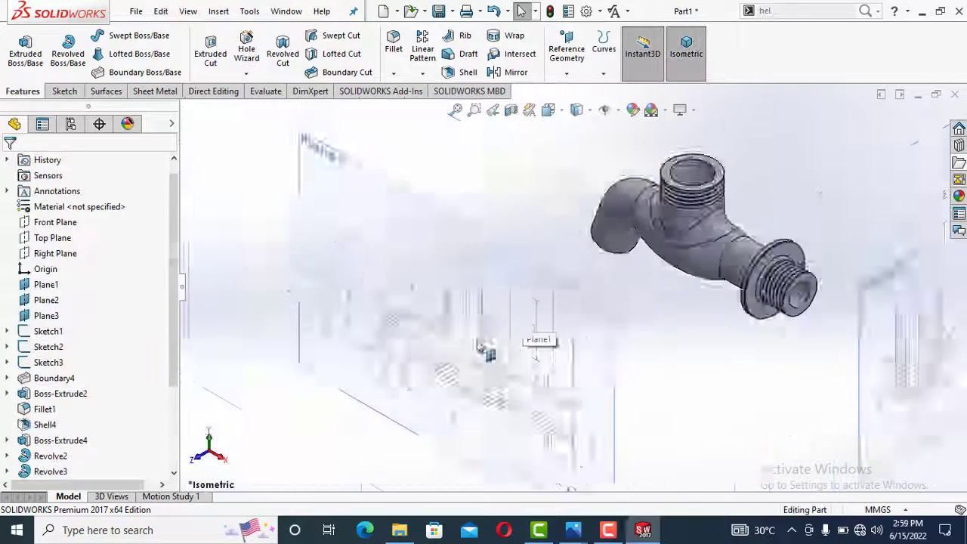
pyautogui.scroll(-5, 518, 287)
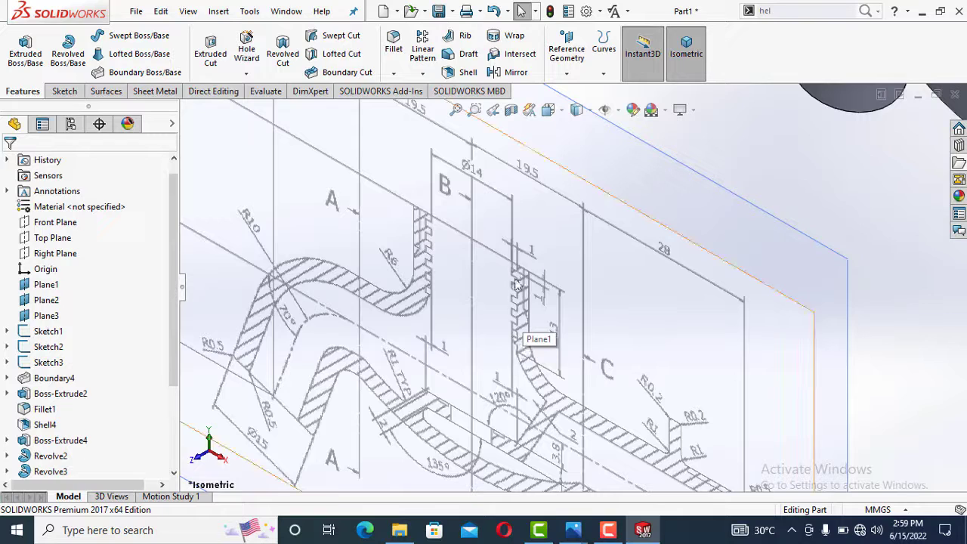
pyautogui.scroll(4, 532, 373)
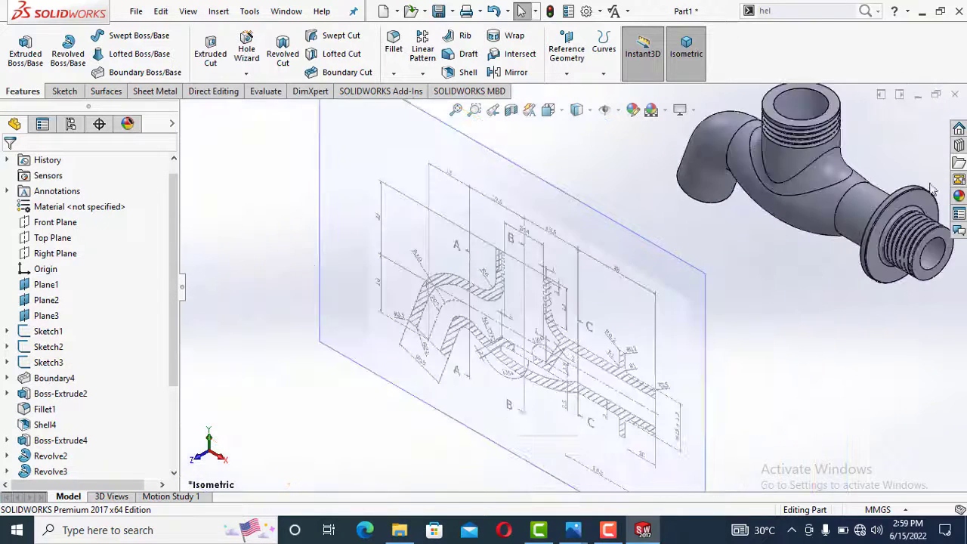
# Start a helix from a sketch on the neck's top face, using the converted bore edge as its circle
pyautogui.scroll(1, 931, 189)
pyautogui.scroll(-3, 801, 151)
pyautogui.scroll(3, 755, 151)
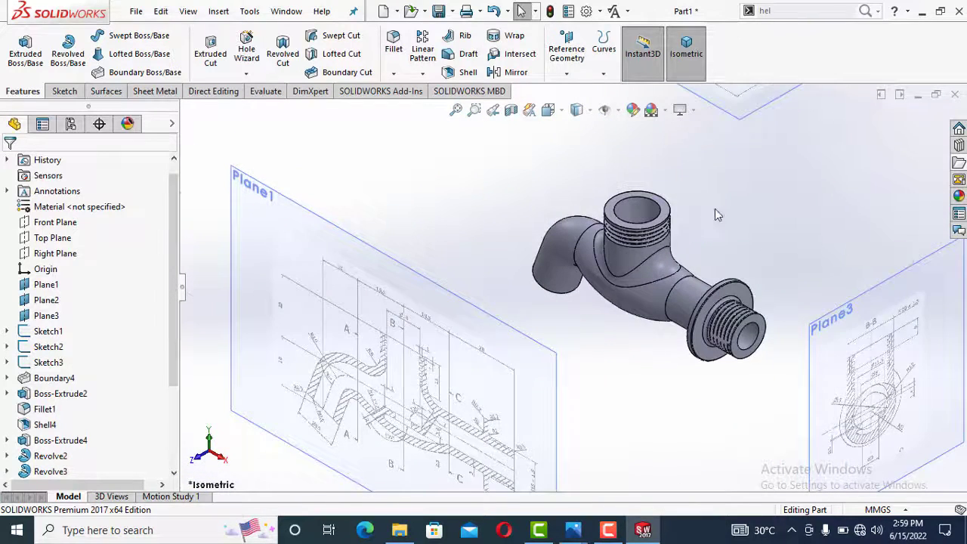
pyautogui.scroll(-1, 718, 215)
pyautogui.click(603, 73)
pyautogui.click(611, 180)
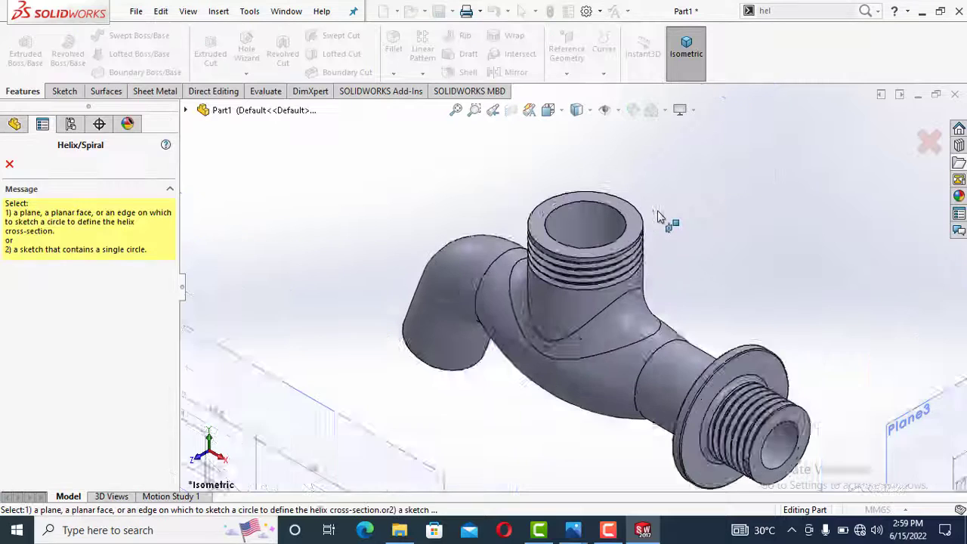
pyautogui.click(632, 231)
pyautogui.click(241, 48)
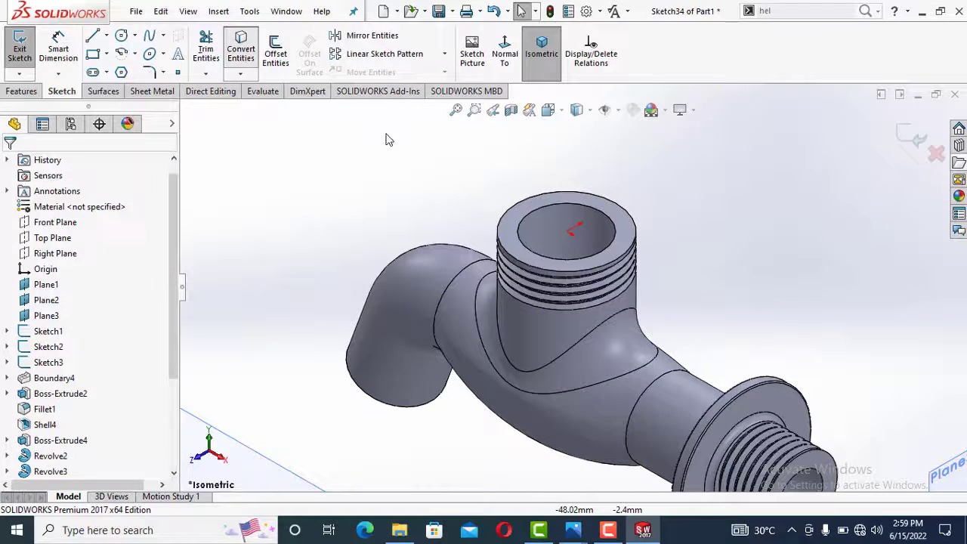
pyautogui.click(612, 249)
pyautogui.press('Return')
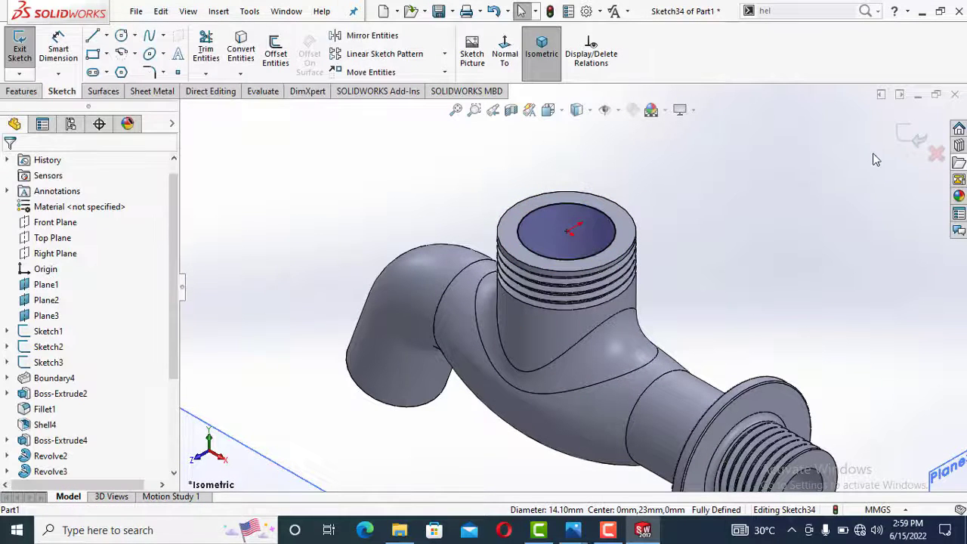
pyautogui.click(909, 135)
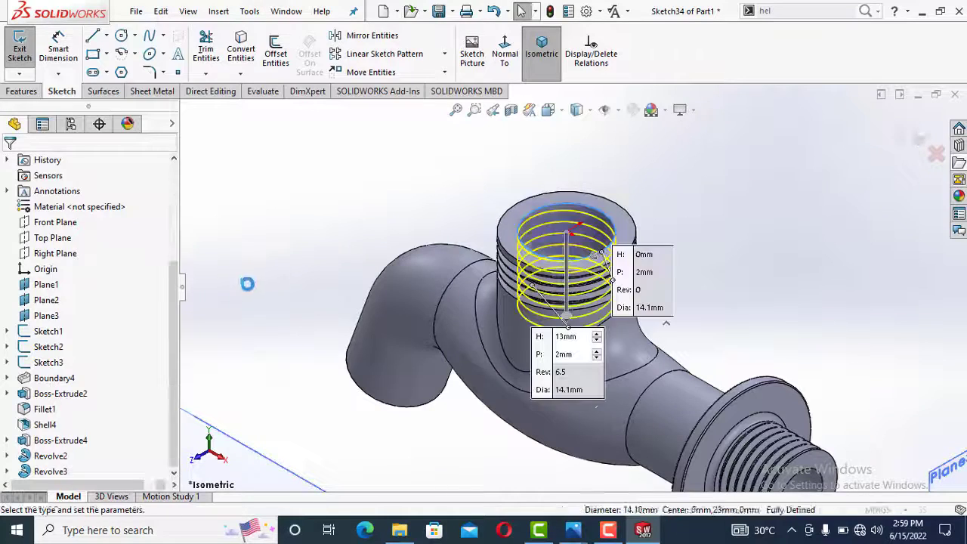
# Create the neck bore's helix running down into the body, 13 mm high with 2 mm pitch, clockwise from a 270° start angle
pyautogui.scroll(4, 491, 375)
pyautogui.scroll(-4, 423, 465)
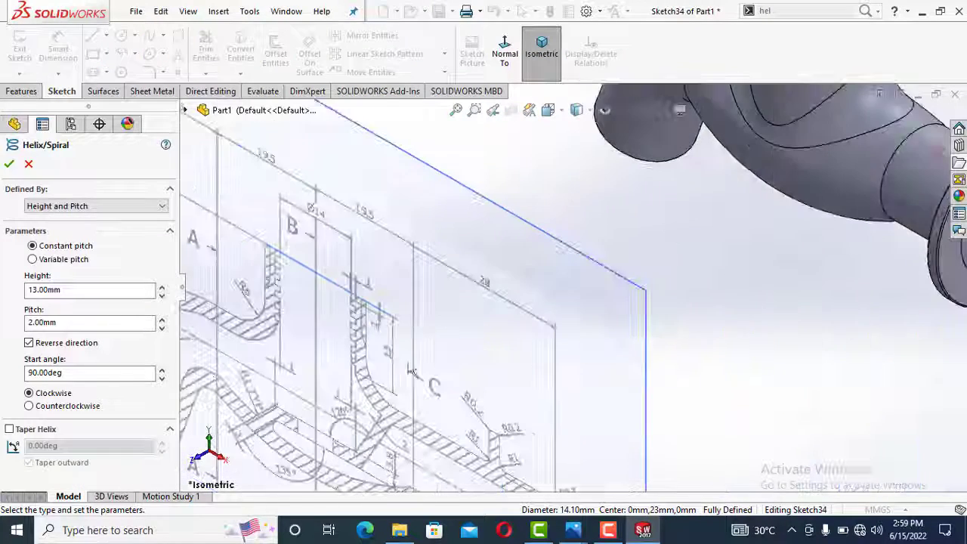
pyautogui.click(117, 214)
pyautogui.click(106, 239)
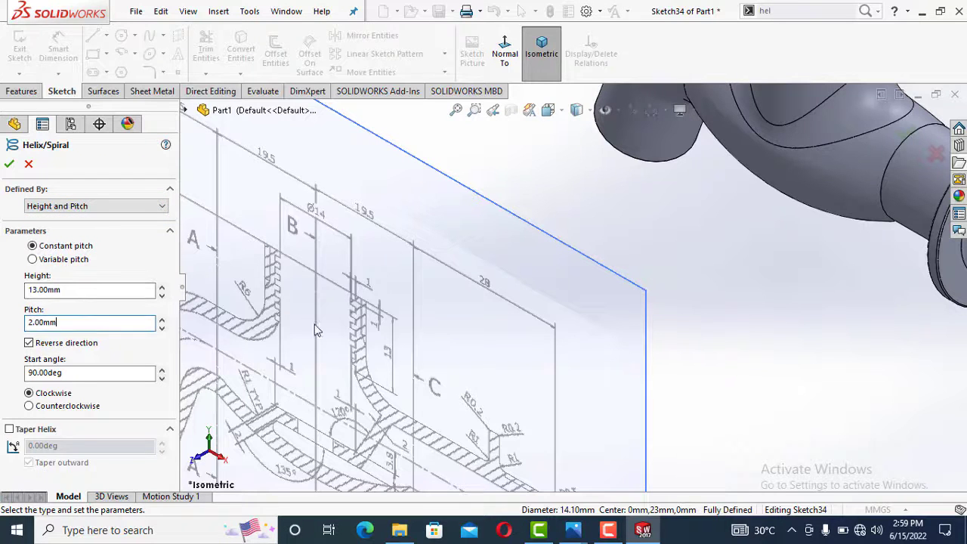
pyautogui.scroll(-2, 317, 330)
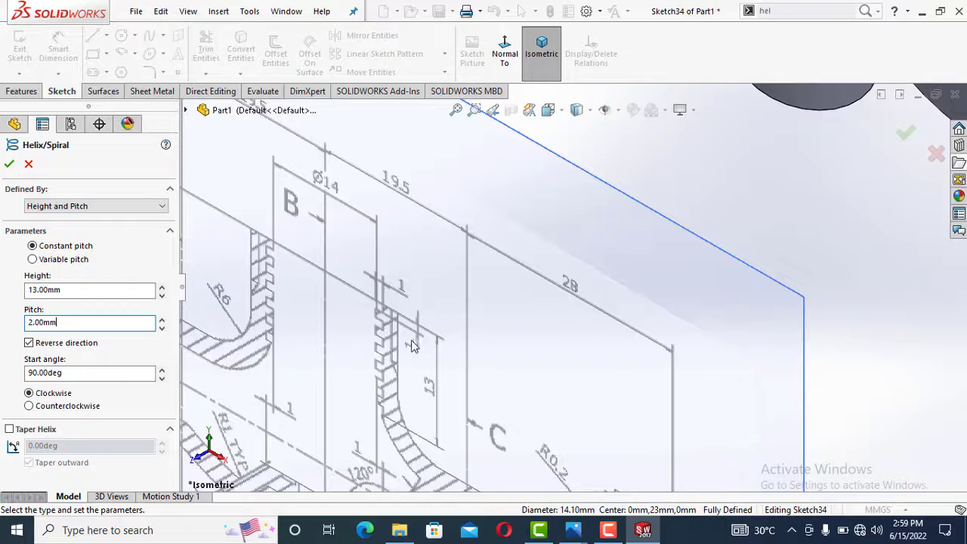
pyautogui.scroll(5, 416, 338)
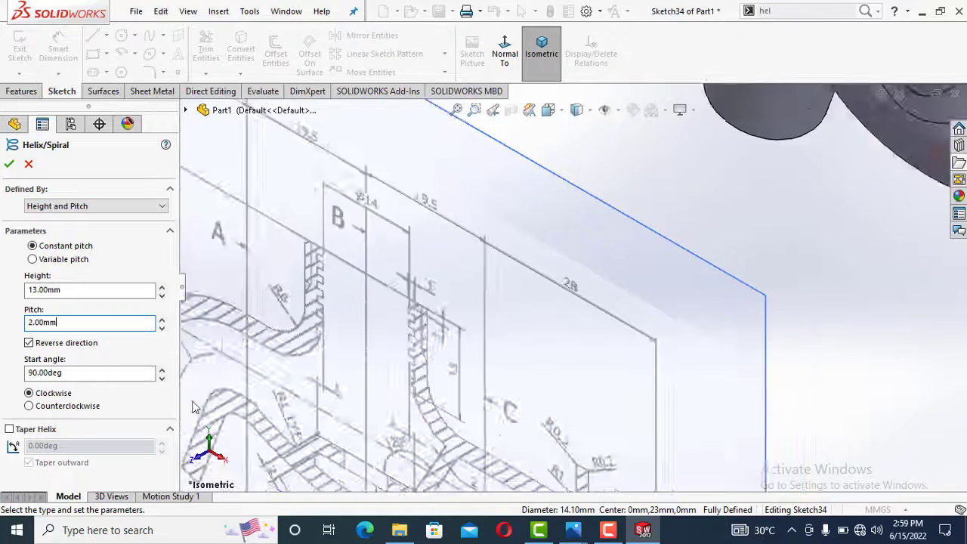
pyautogui.scroll(-3, 593, 250)
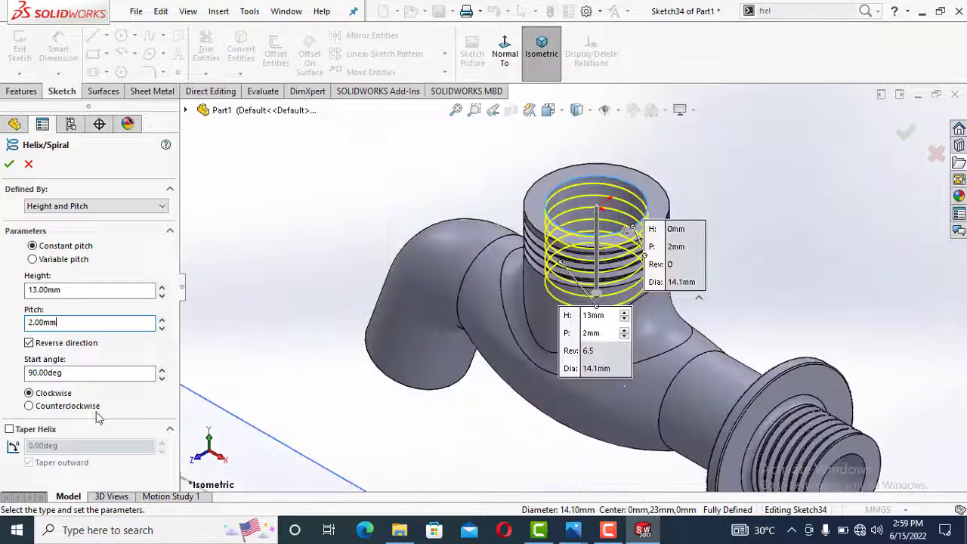
pyautogui.scroll(-1, 722, 193)
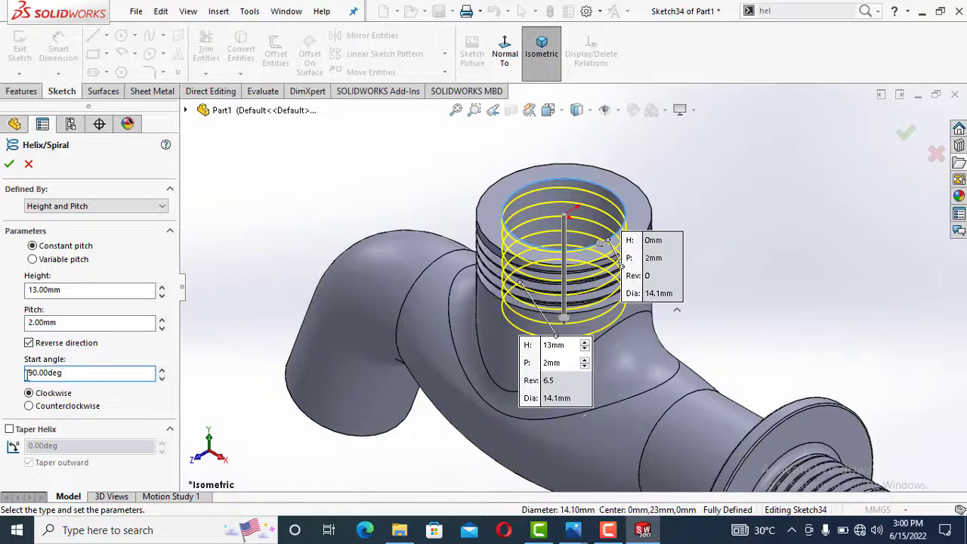
pyautogui.click(102, 322)
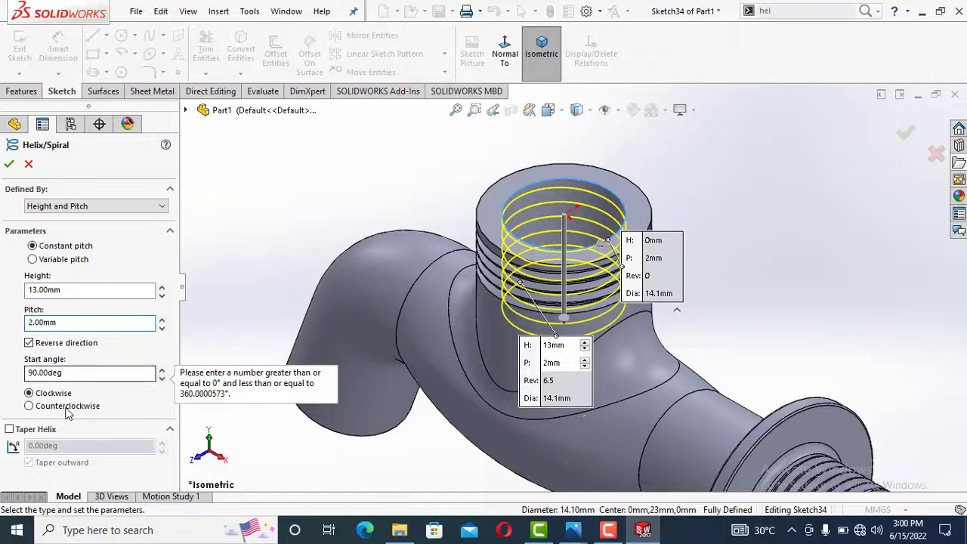
pyautogui.click(86, 376)
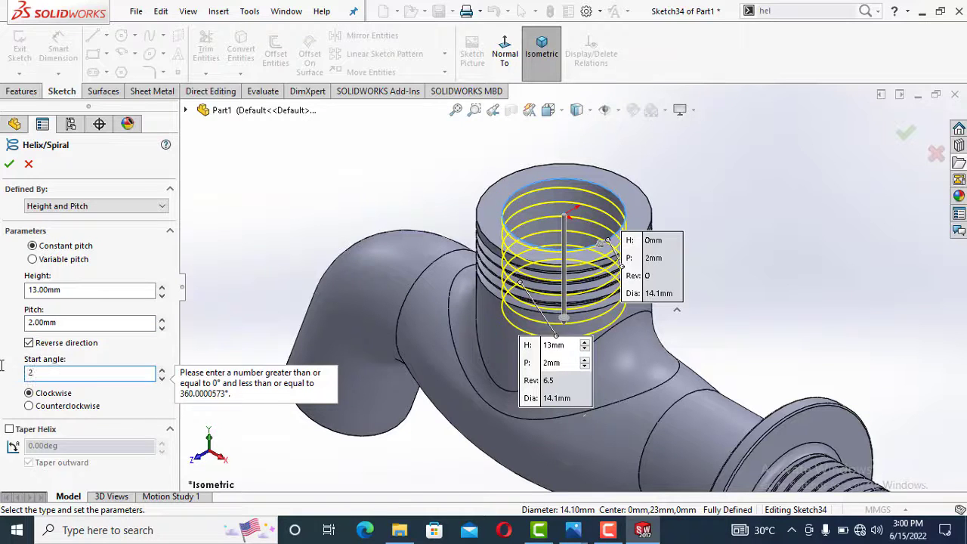
pyautogui.click(80, 323)
pyautogui.scroll(-2, 534, 191)
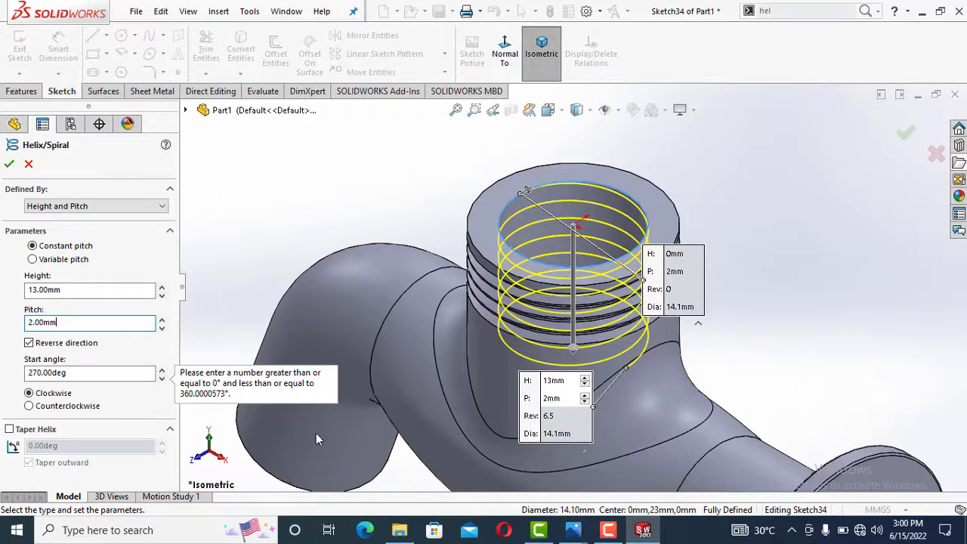
pyautogui.click(9, 164)
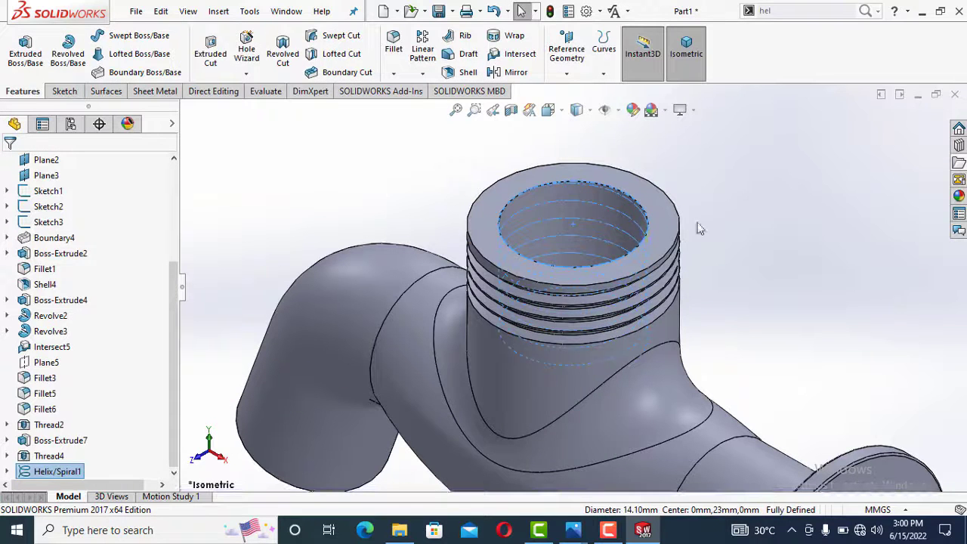
# On the Front Plane, sketch a corner rectangle about 1.2 by 0.8 mm from the helix's start point, above the neck's end face
pyautogui.scroll(-2, 690, 166)
pyautogui.scroll(4, 97, 260)
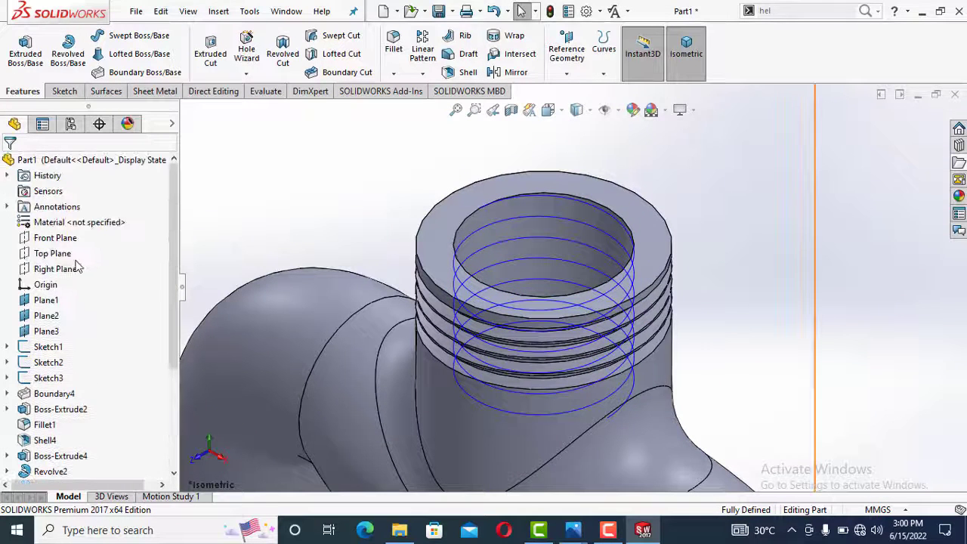
pyautogui.click(57, 238)
pyautogui.press('f')
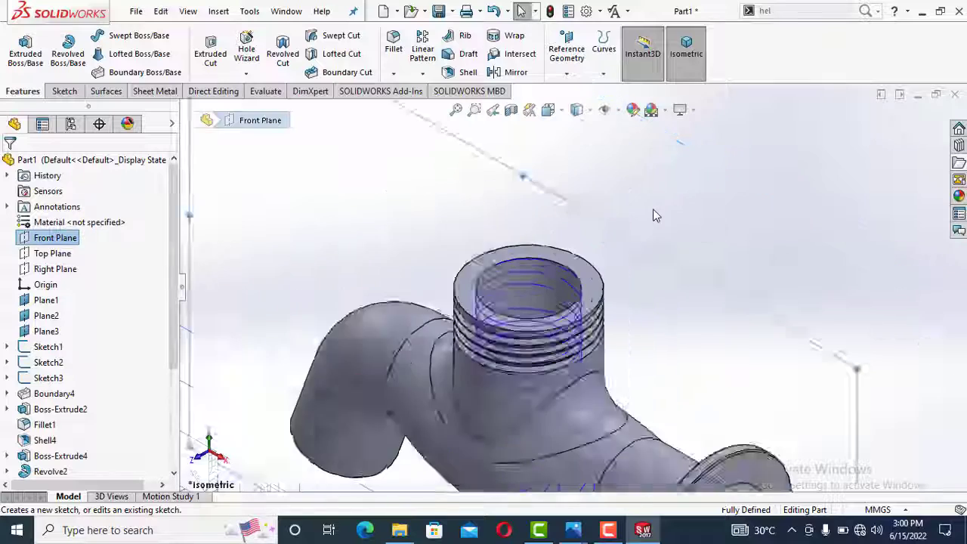
pyautogui.click(47, 215)
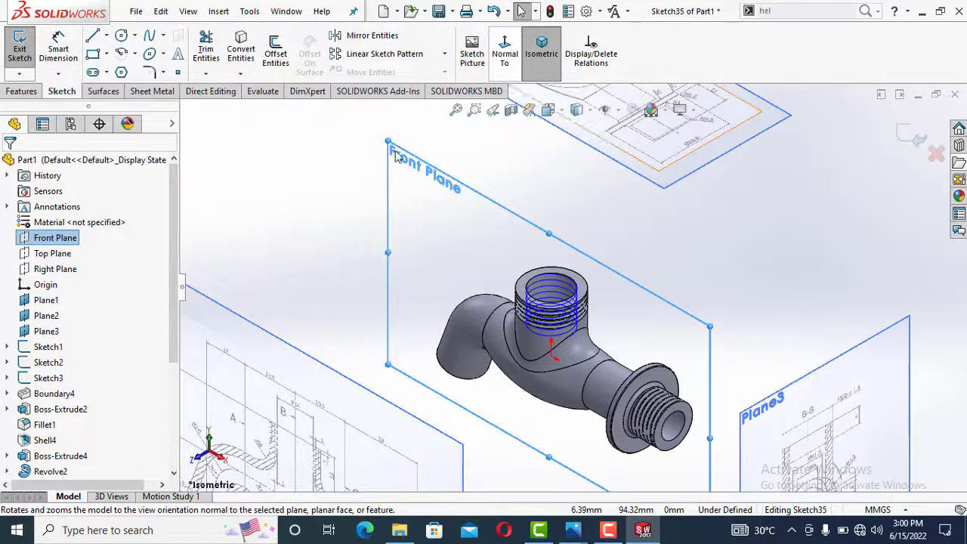
pyautogui.click(92, 55)
pyautogui.scroll(-5, 507, 284)
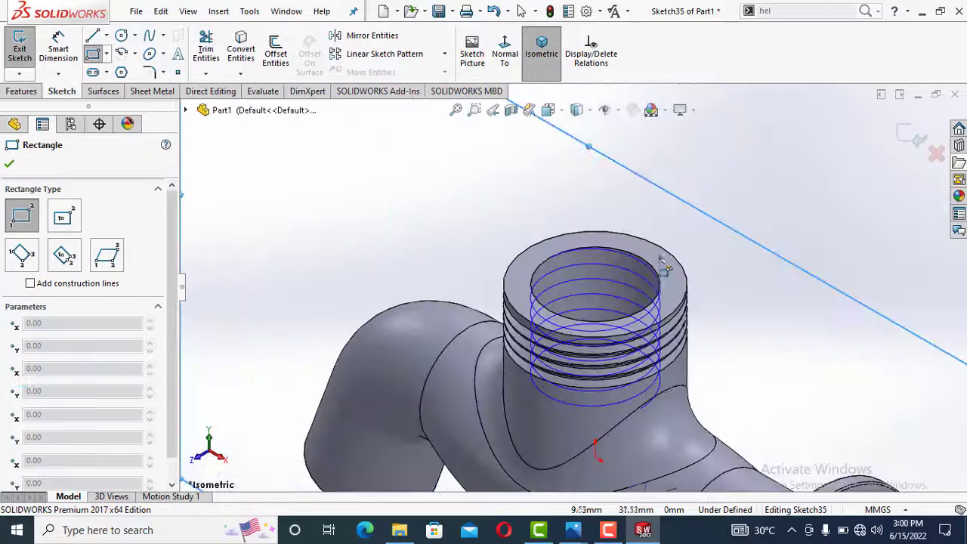
pyautogui.scroll(-3, 491, 214)
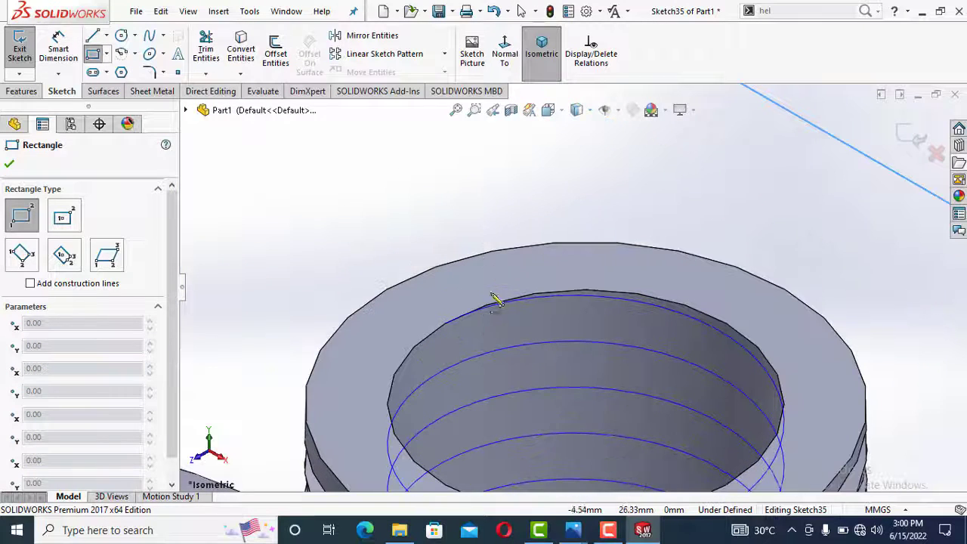
pyautogui.click(446, 323)
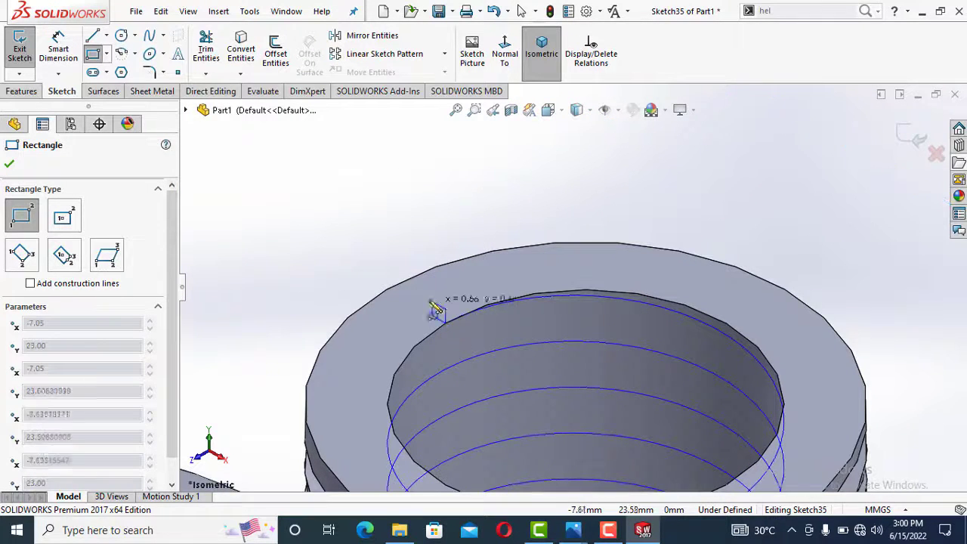
pyautogui.click(423, 292)
pyautogui.scroll(5, 521, 204)
pyautogui.click(505, 49)
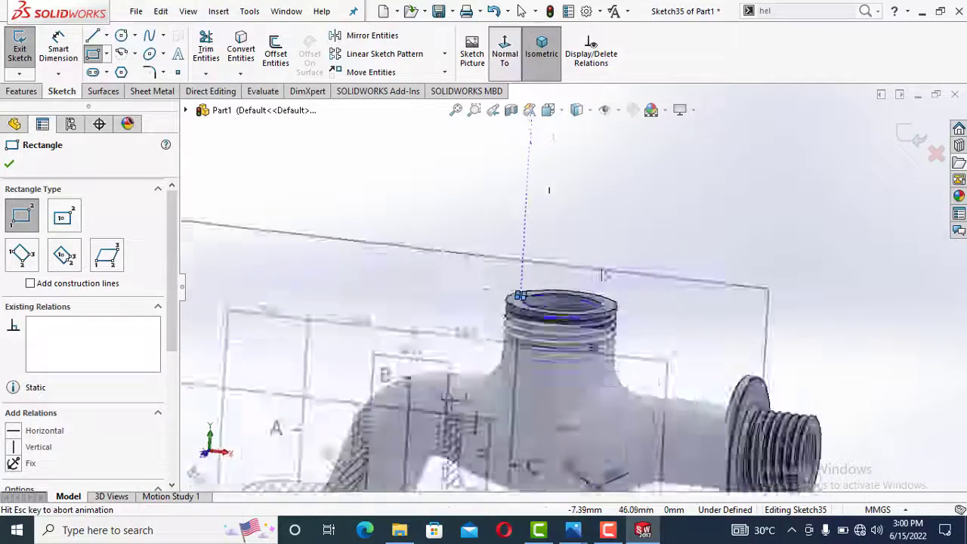
pyautogui.scroll(-8, 564, 306)
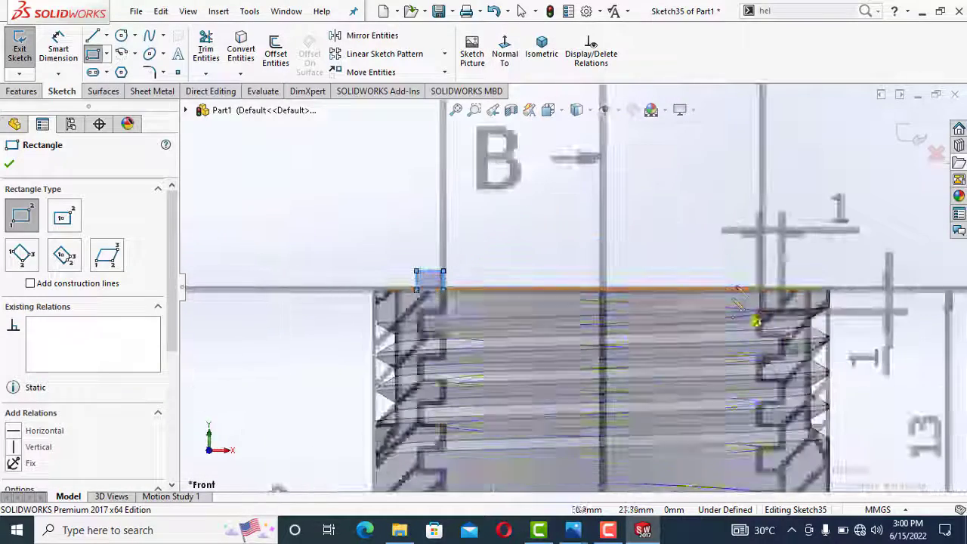
# Dimension the thread profile rectangle to 1 mm wide and 1 mm high and finish the sketch
pyautogui.click(58, 48)
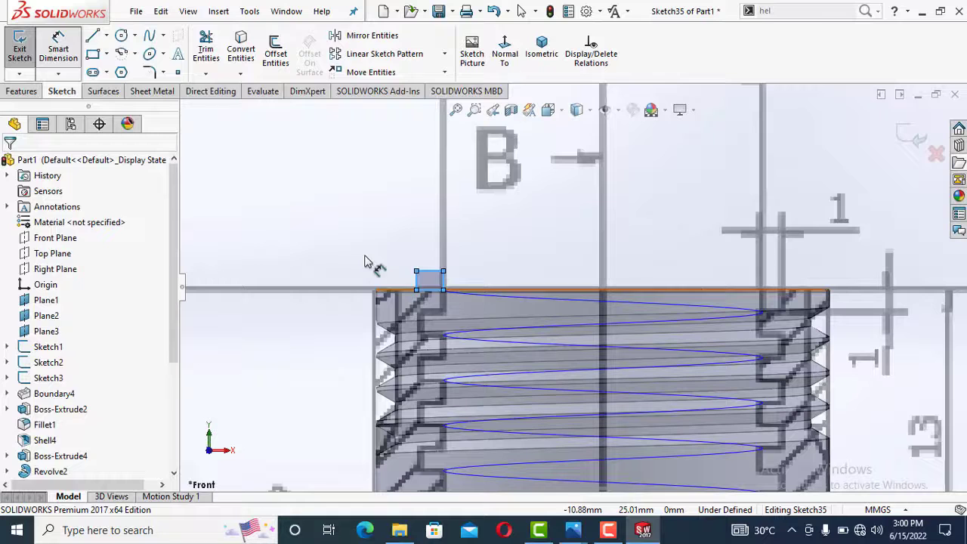
pyautogui.click(431, 271)
pyautogui.click(430, 249)
pyautogui.write('1')
pyautogui.press('Return')
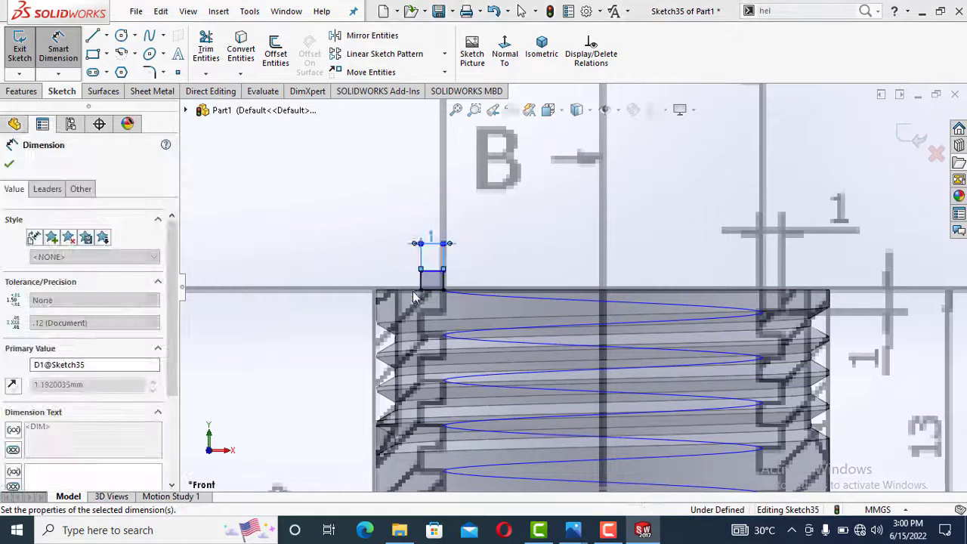
pyautogui.click(421, 281)
pyautogui.click(383, 280)
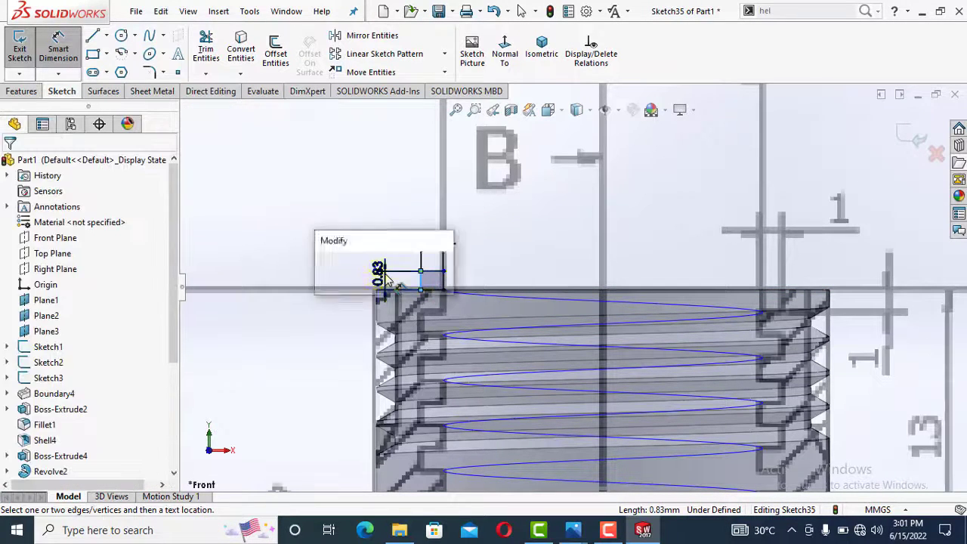
pyautogui.write('1.00mm')
pyautogui.press('Return')
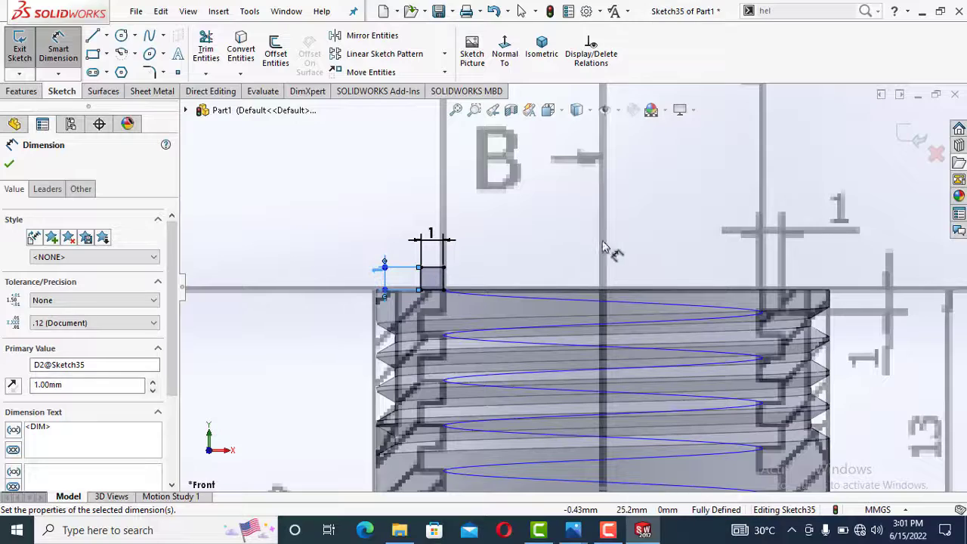
pyautogui.click(916, 139)
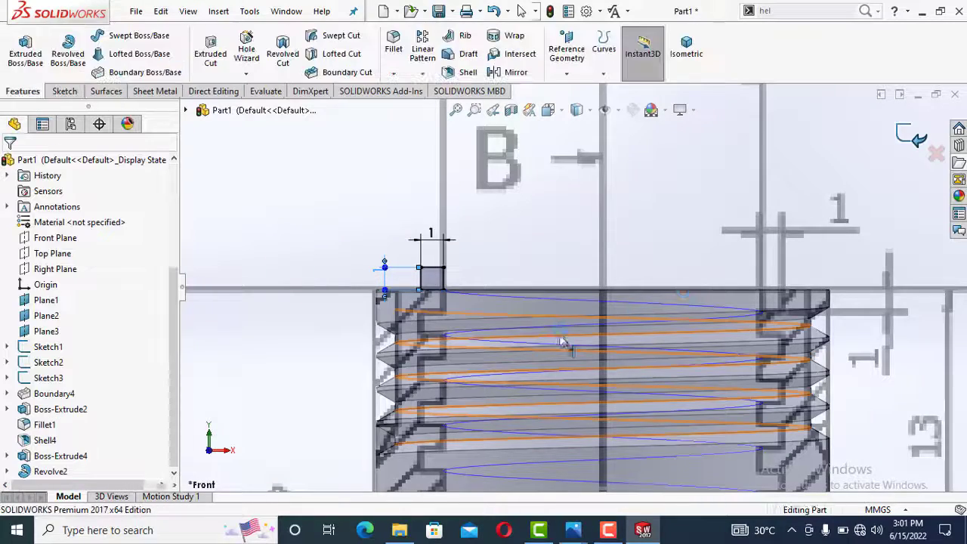
# Cut the internal thread in the neck bore by sweeping the square profile along the helix
pyautogui.scroll(4, 597, 295)
pyautogui.moveTo(770, 277)
pyautogui.mouseDown(button='middle')
pyautogui.moveTo(693, 151)
pyautogui.moveTo(756, 193)
pyautogui.moveTo(767, 217)
pyautogui.mouseUp(button='middle')
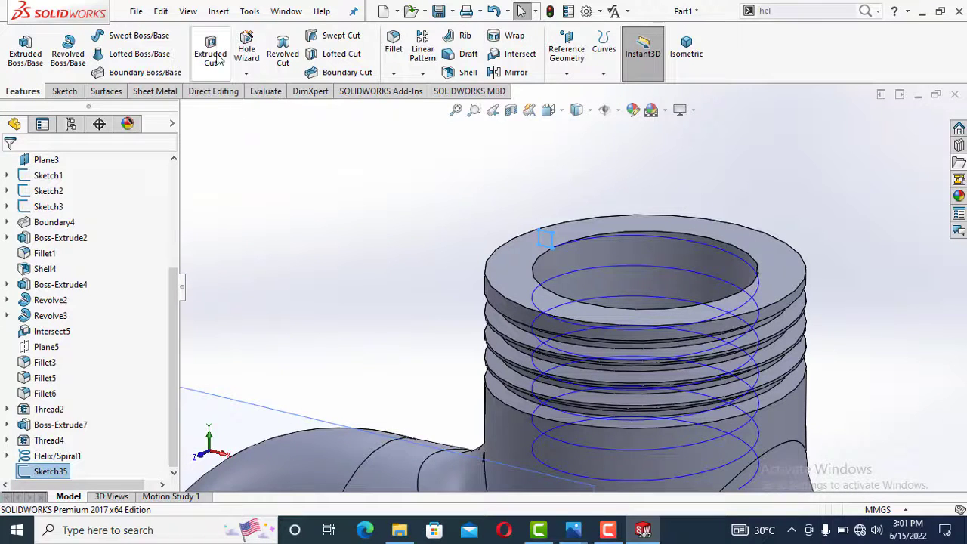
pyautogui.click(341, 39)
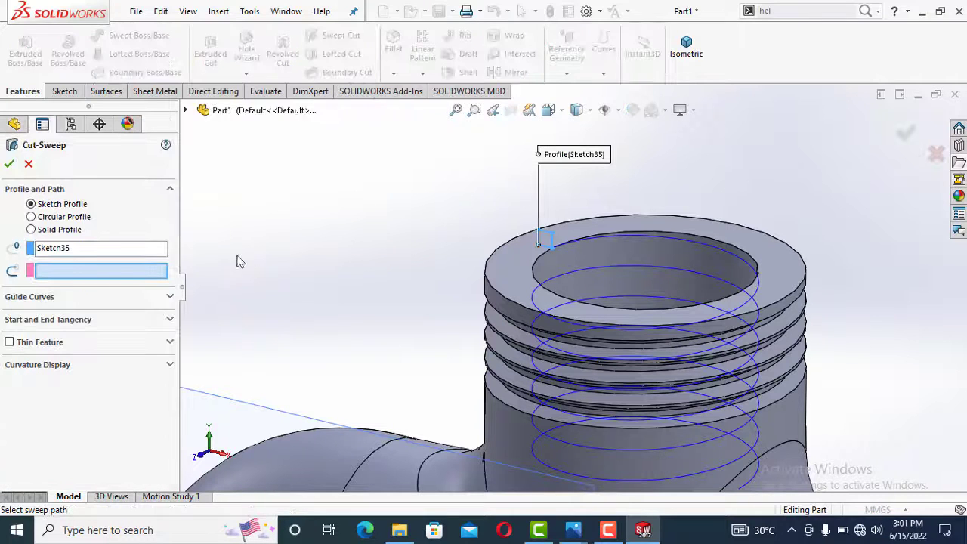
pyautogui.click(593, 241)
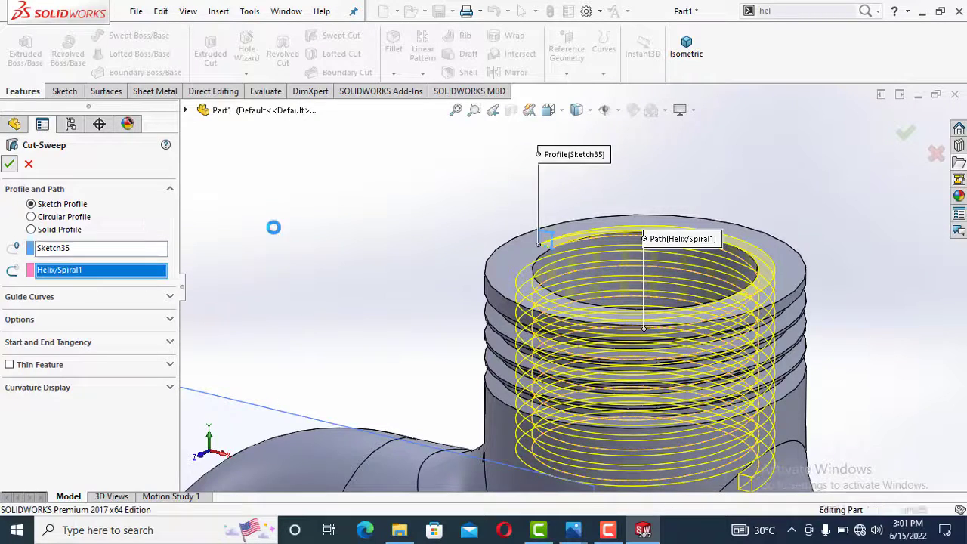
pyautogui.press('Return')
pyautogui.moveTo(406, 313); pyautogui.dragTo(427, 347, button='middle')
pyautogui.scroll(6, 635, 159)
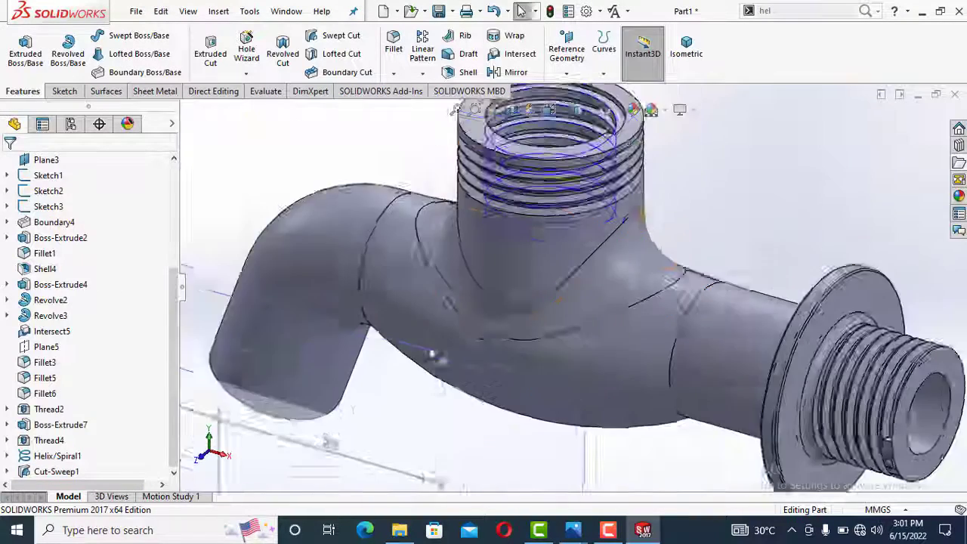
# Hide the three reference drawing sketches, Sketch1 to Sketch3
pyautogui.scroll(-5, 557, 205)
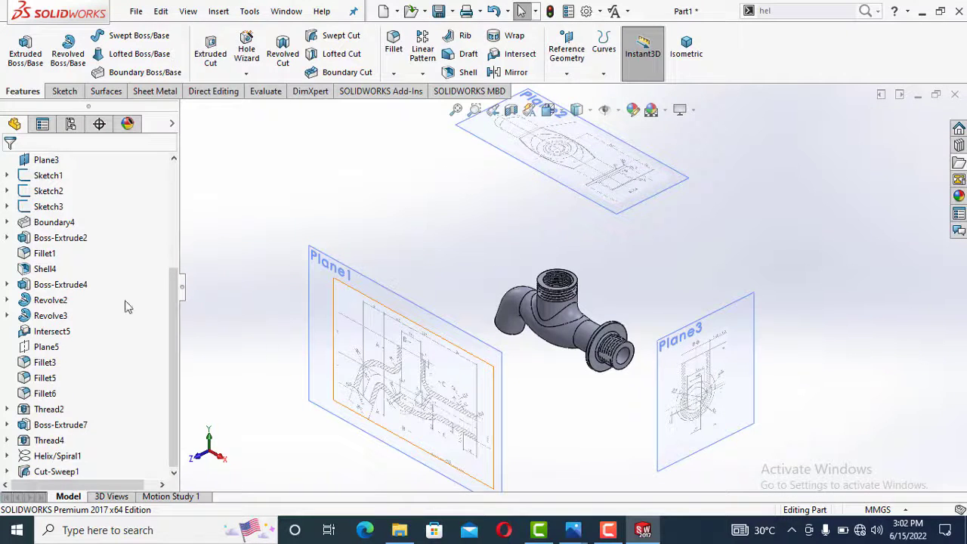
pyautogui.click(55, 208)
pyautogui.keyDown('shift'); pyautogui.click(51, 175); pyautogui.keyUp('shift')
pyautogui.click(62, 149)
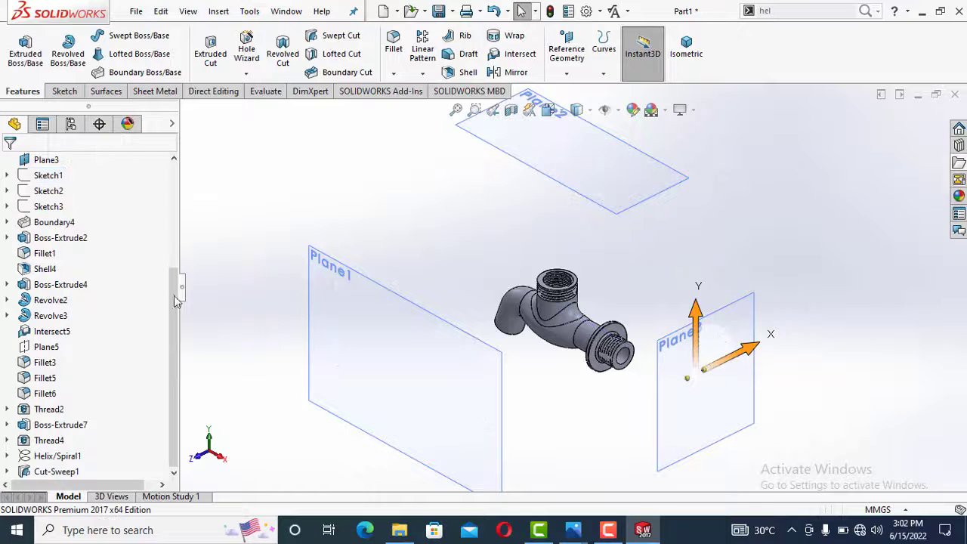
# Hide the reference planes Plane1, Plane2 and Plane3, leaving only the tap body in an isometric view
pyautogui.scroll(4, 175, 301)
pyautogui.click(46, 331)
pyautogui.keyDown('shift'); pyautogui.click(46, 300); pyautogui.keyUp('shift')
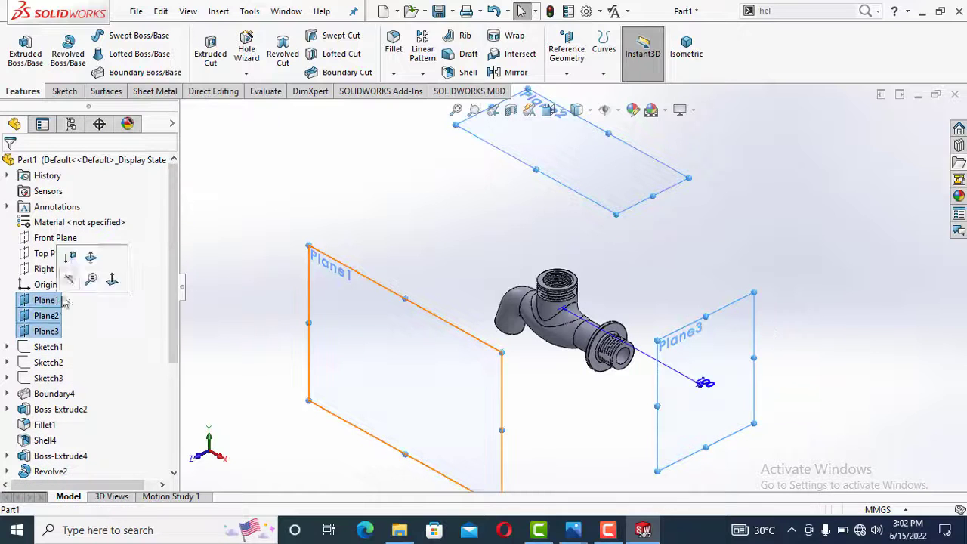
pyautogui.click(69, 279)
pyautogui.press('f')
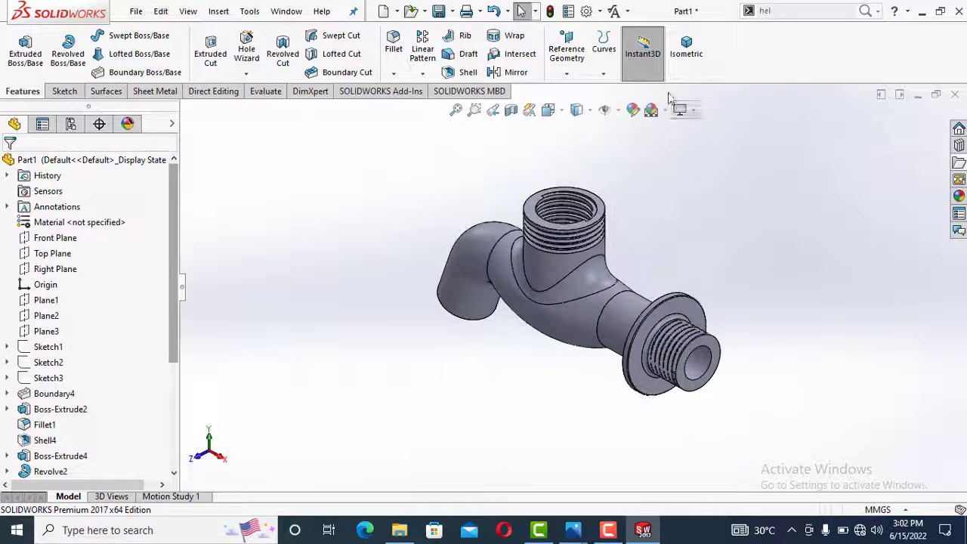
pyautogui.click(686, 45)
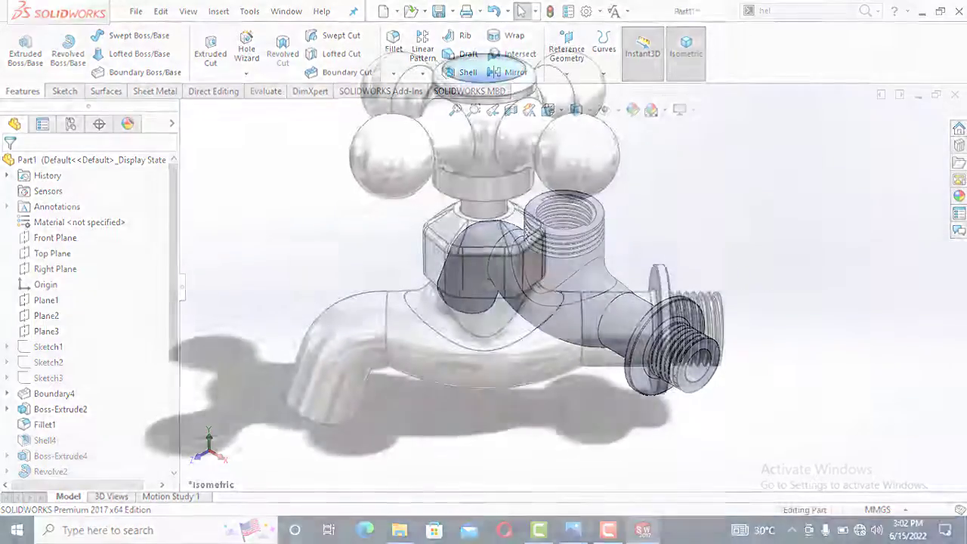